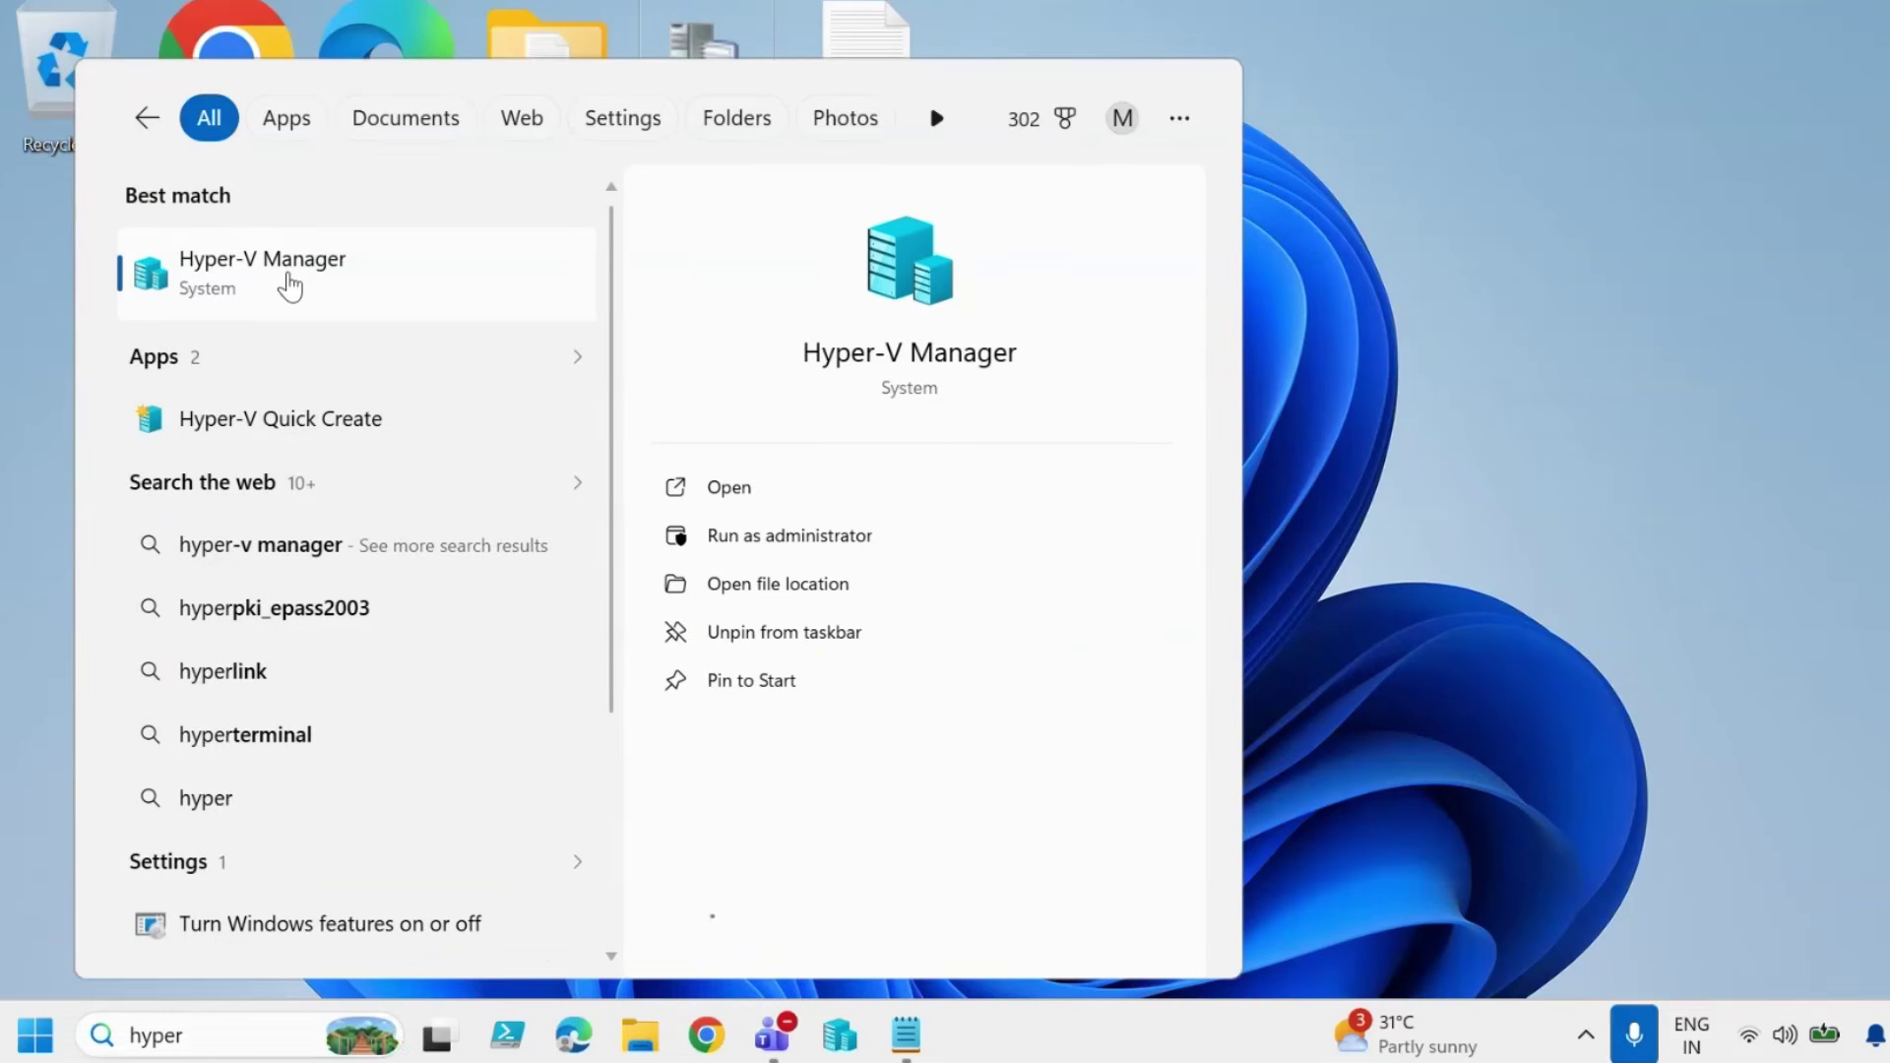
Launch Hyper-V Manager from the search results on the local host, then bring up Windows search.
click(288, 286)
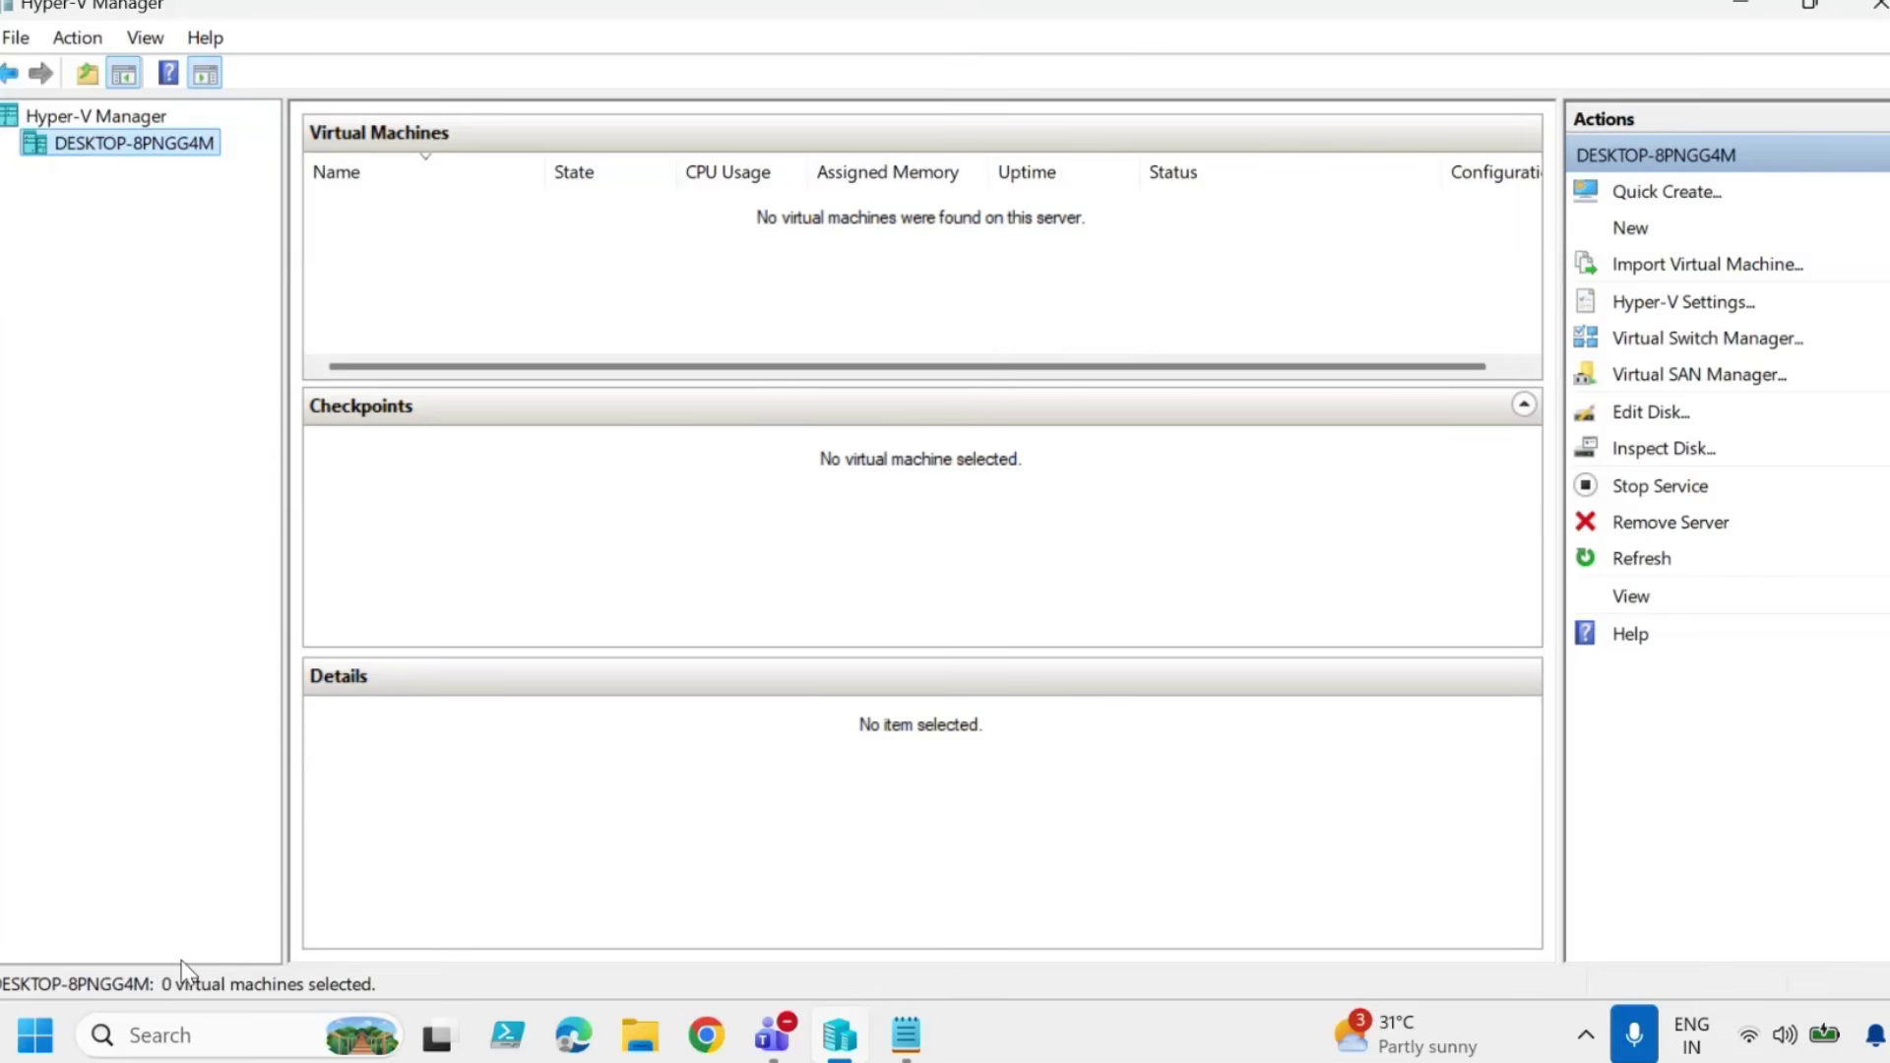
click(200, 1041)
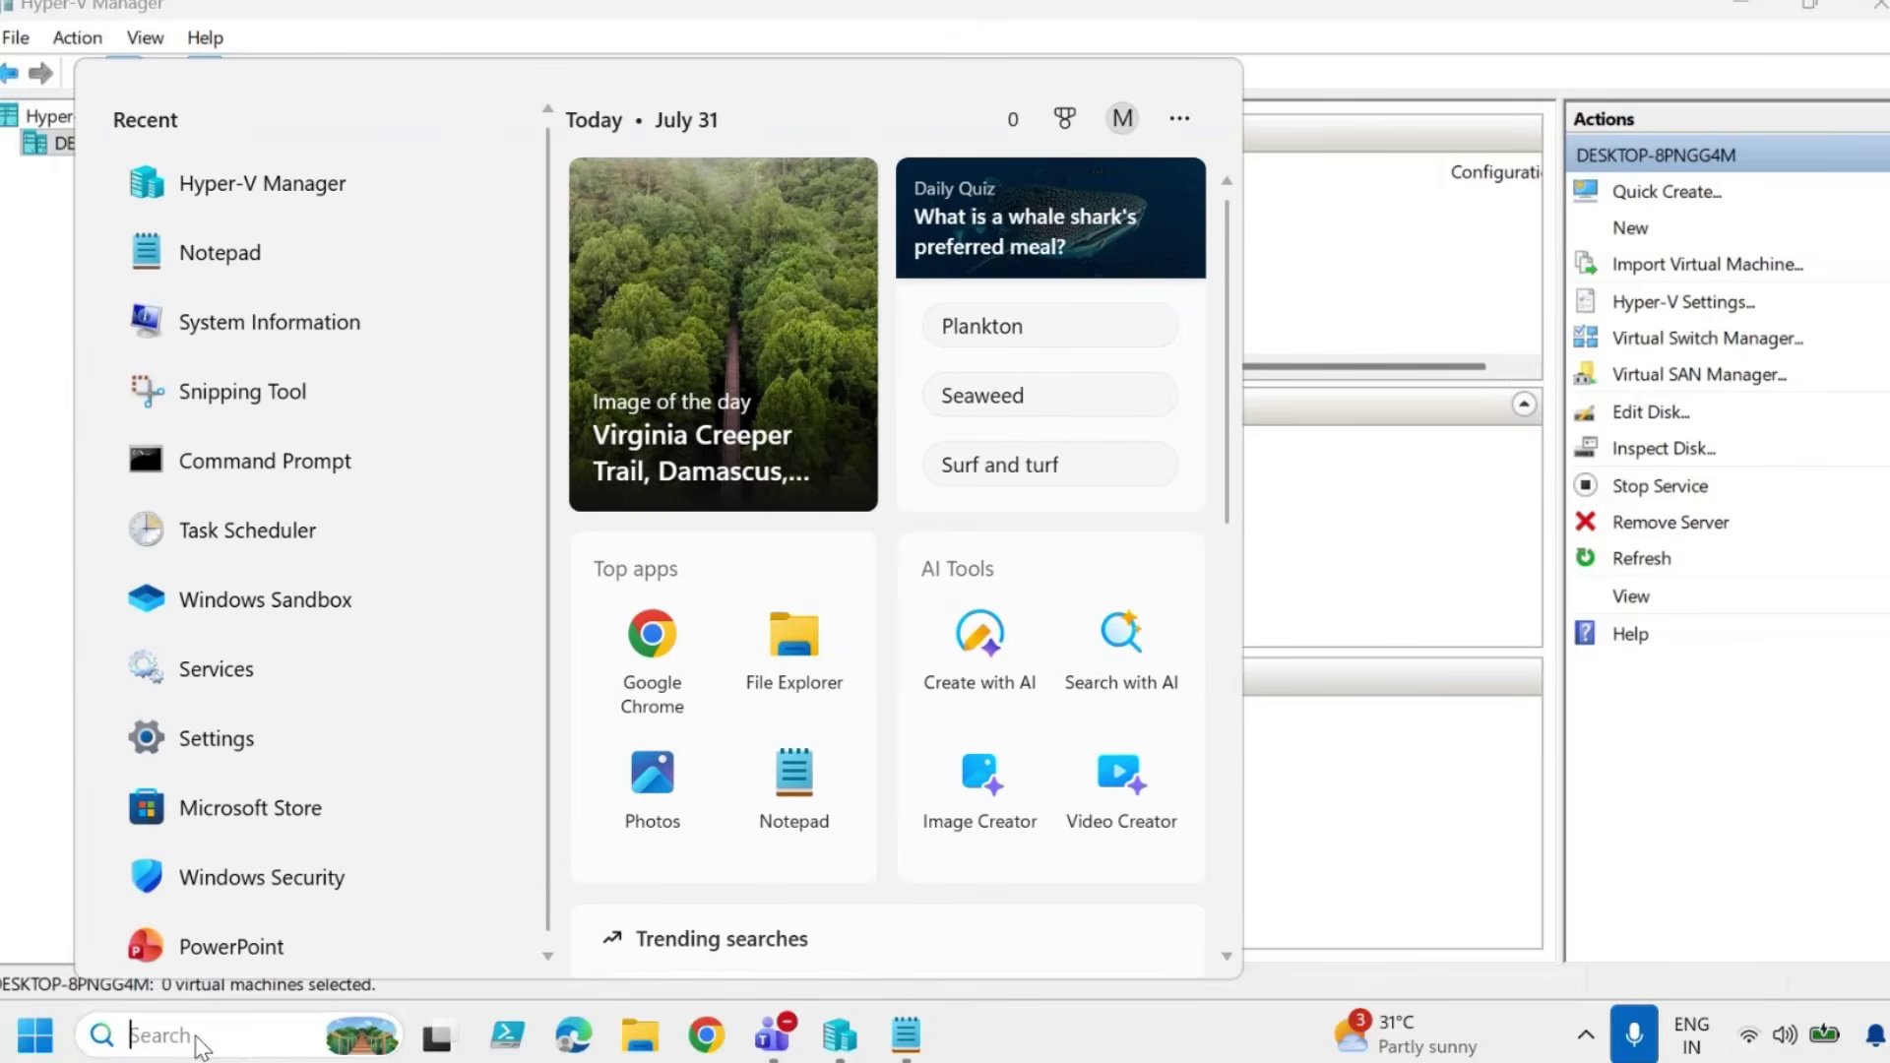
Run appwiz.cpl and expand Hyper-V in Windows Features to confirm Management Tools and Platform are on.
text(appwiz.cpl)
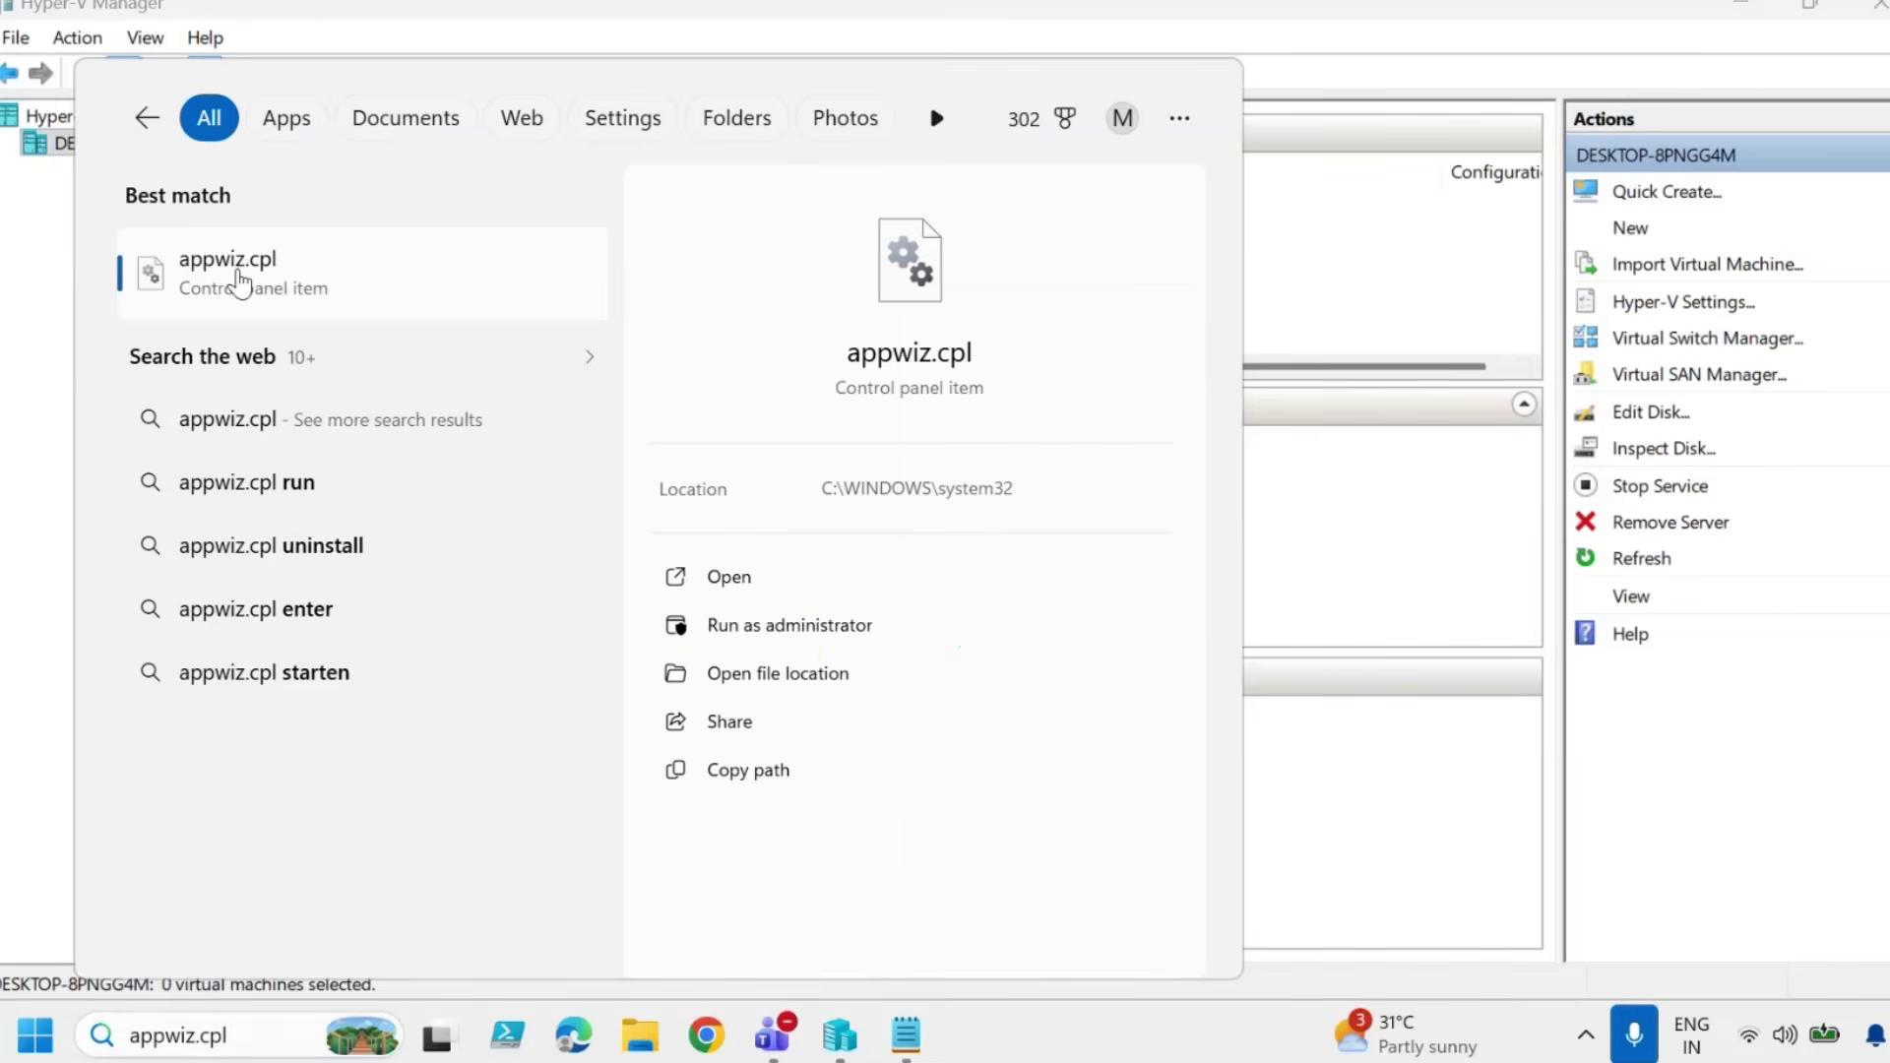
click(232, 258)
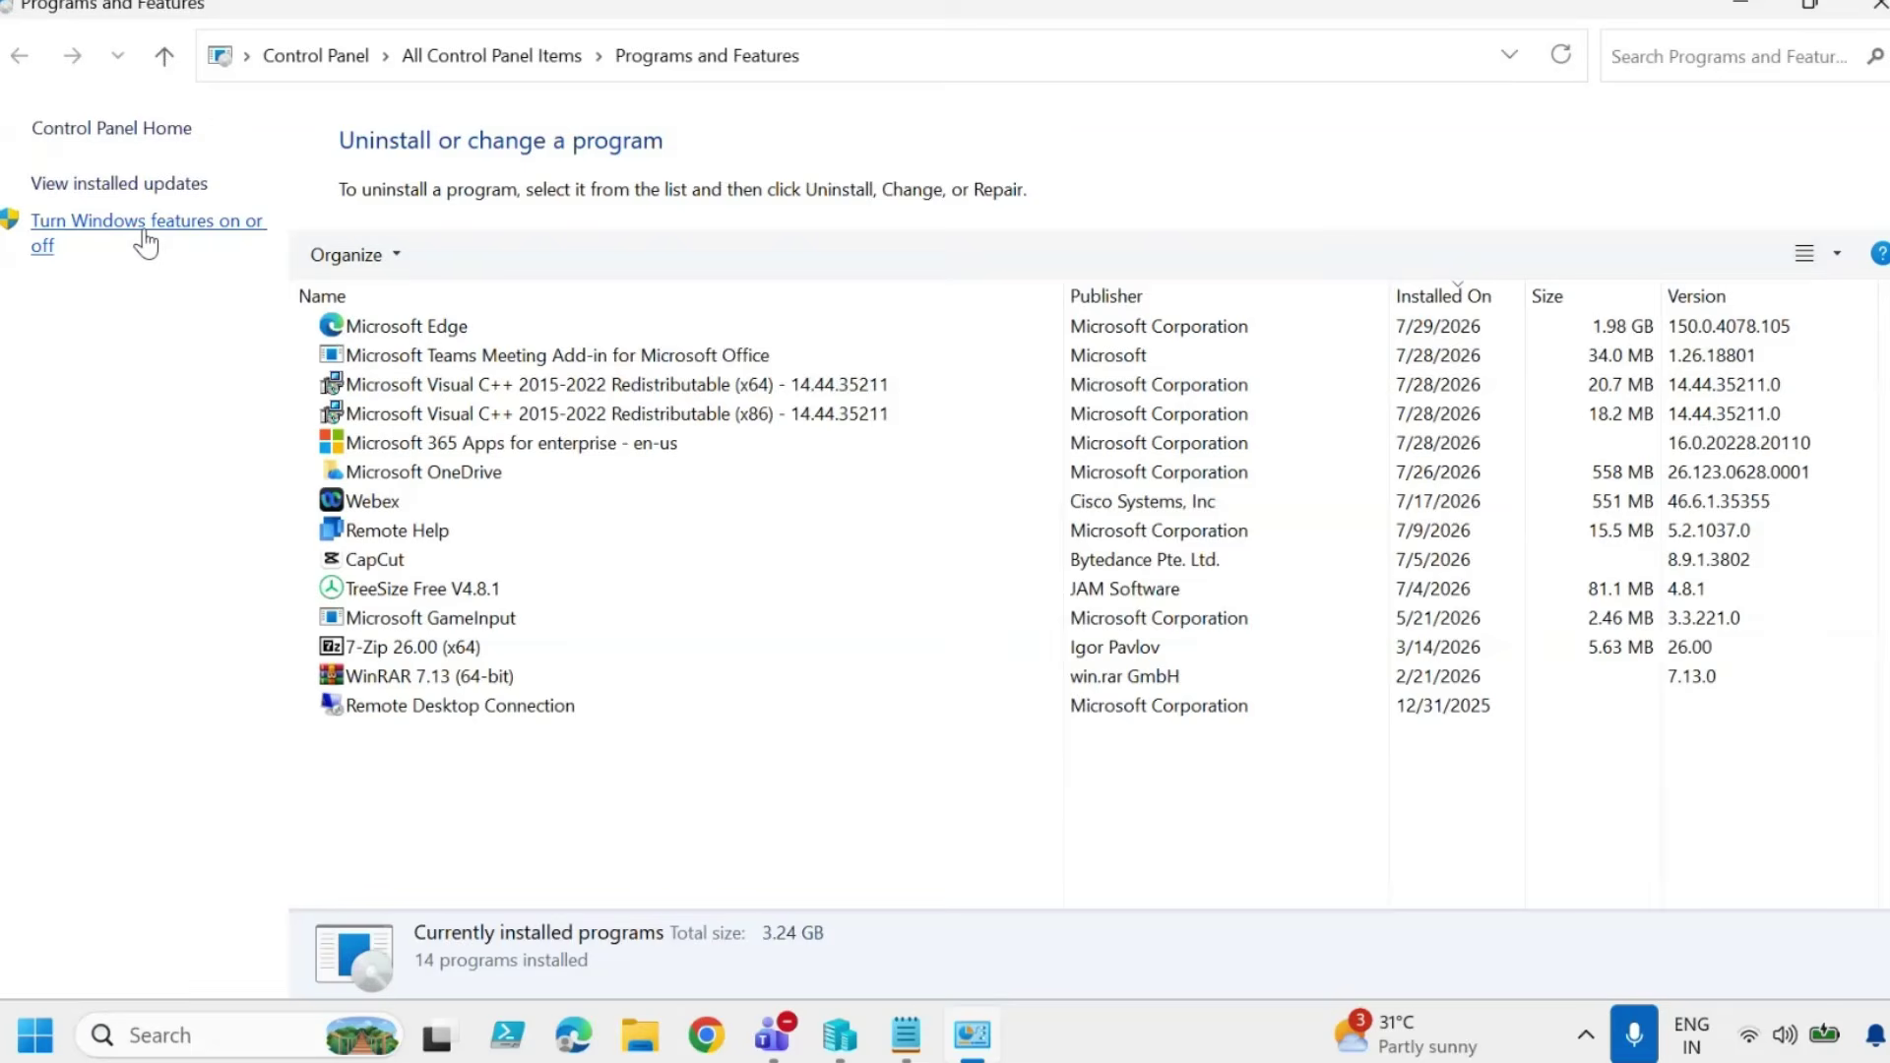
click(146, 243)
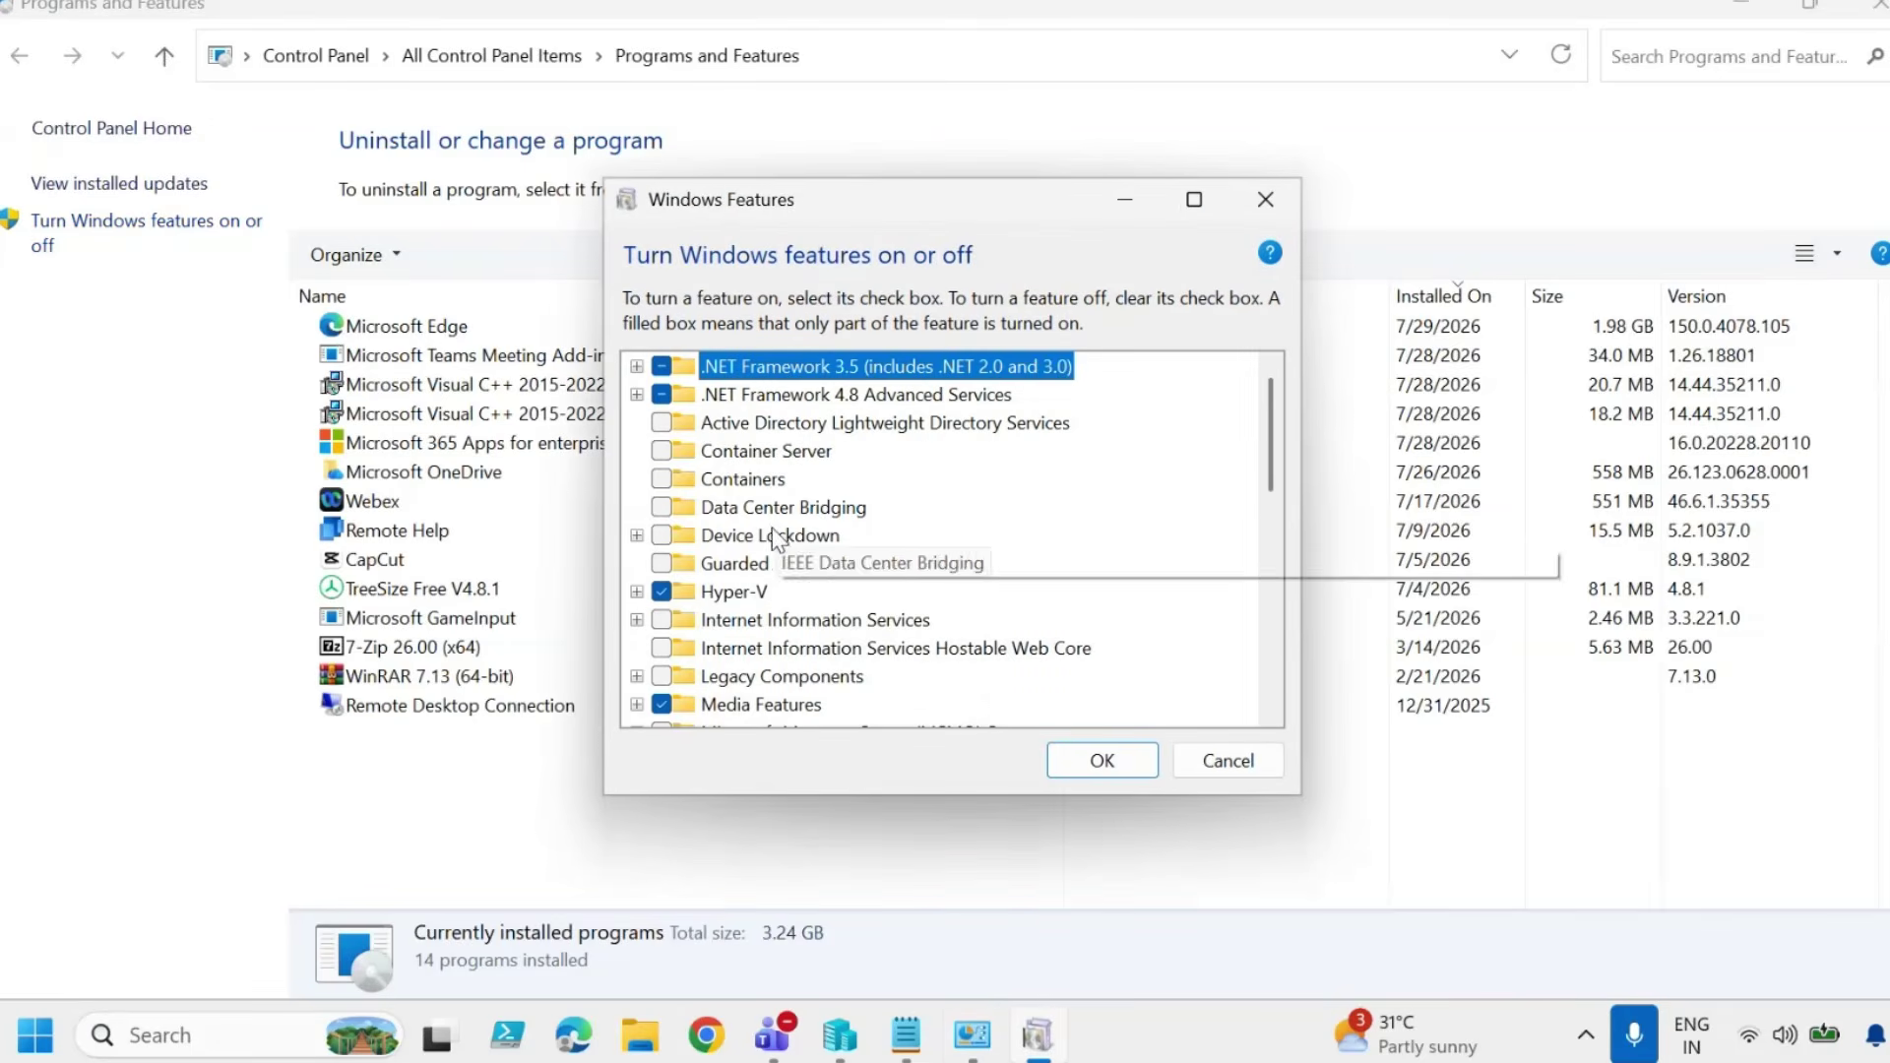
click(637, 591)
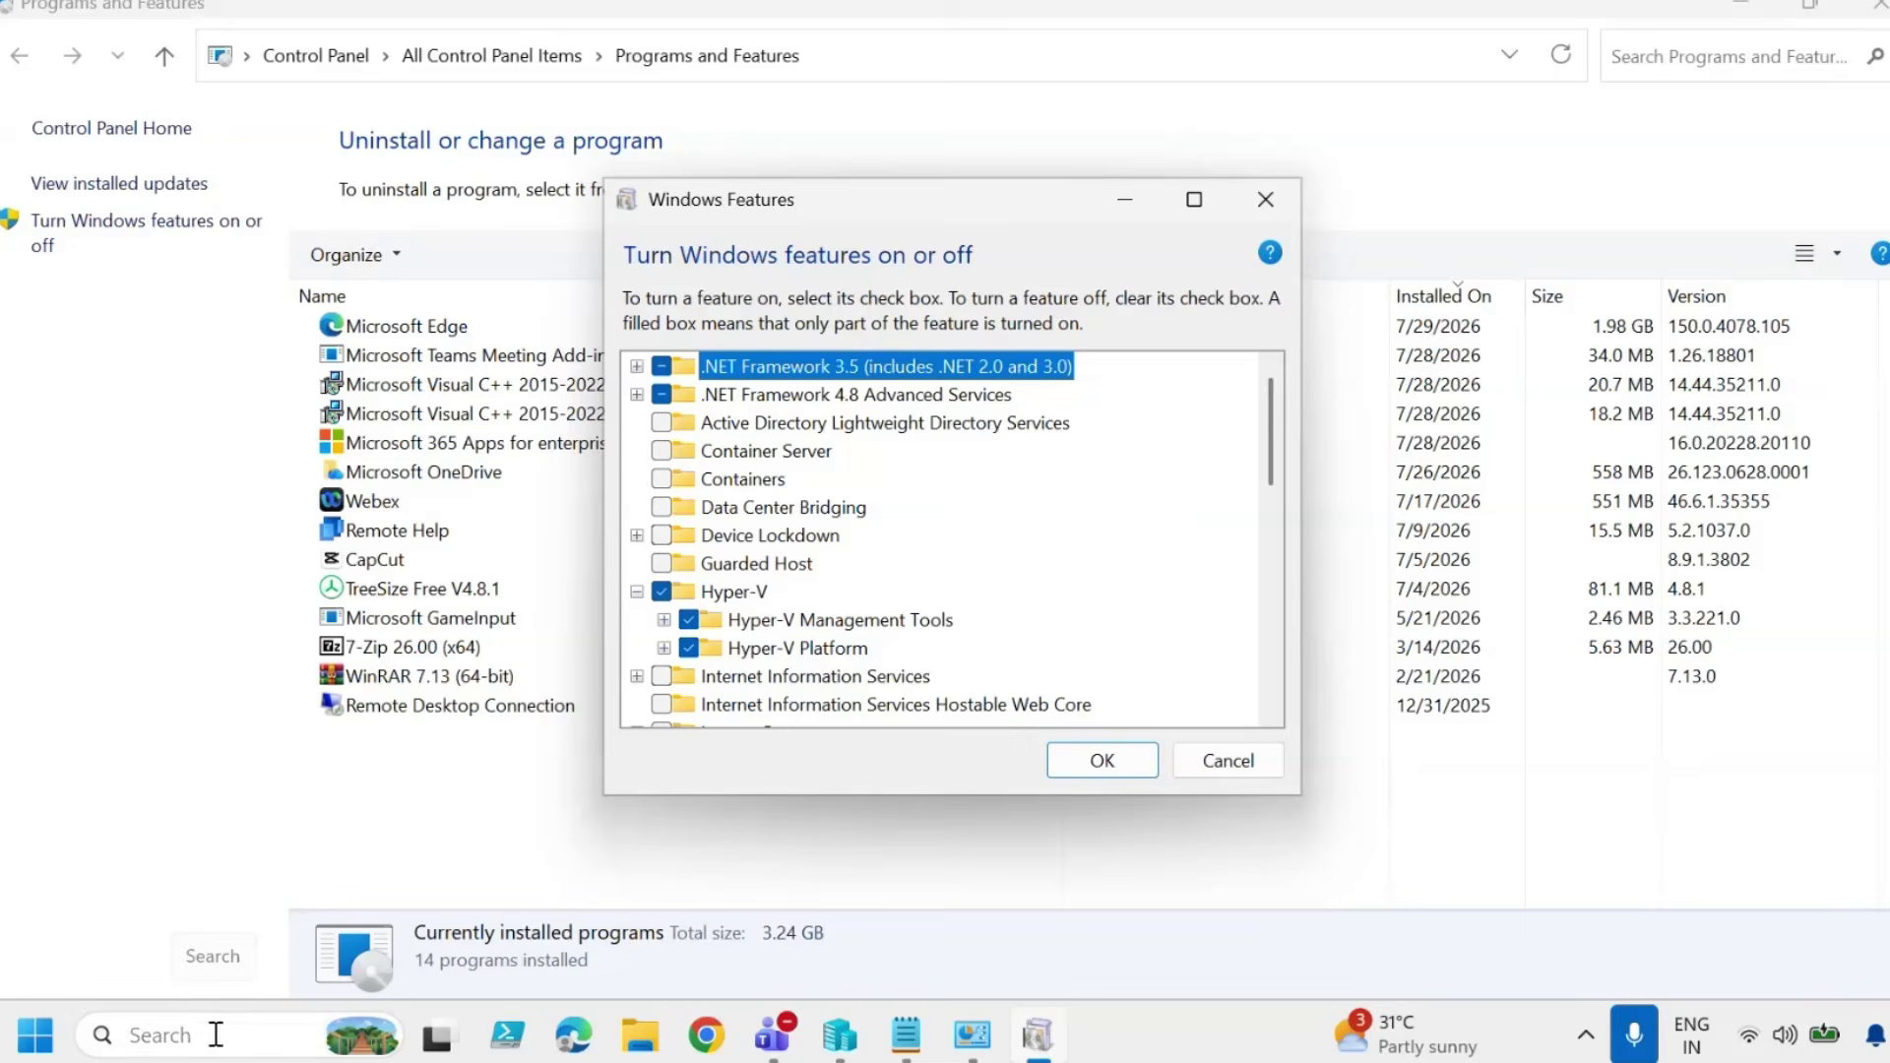
click(216, 1033)
Run winver to confirm the system is Windows 11 25H2 build 26200.8875.
text(winv)
text(er)
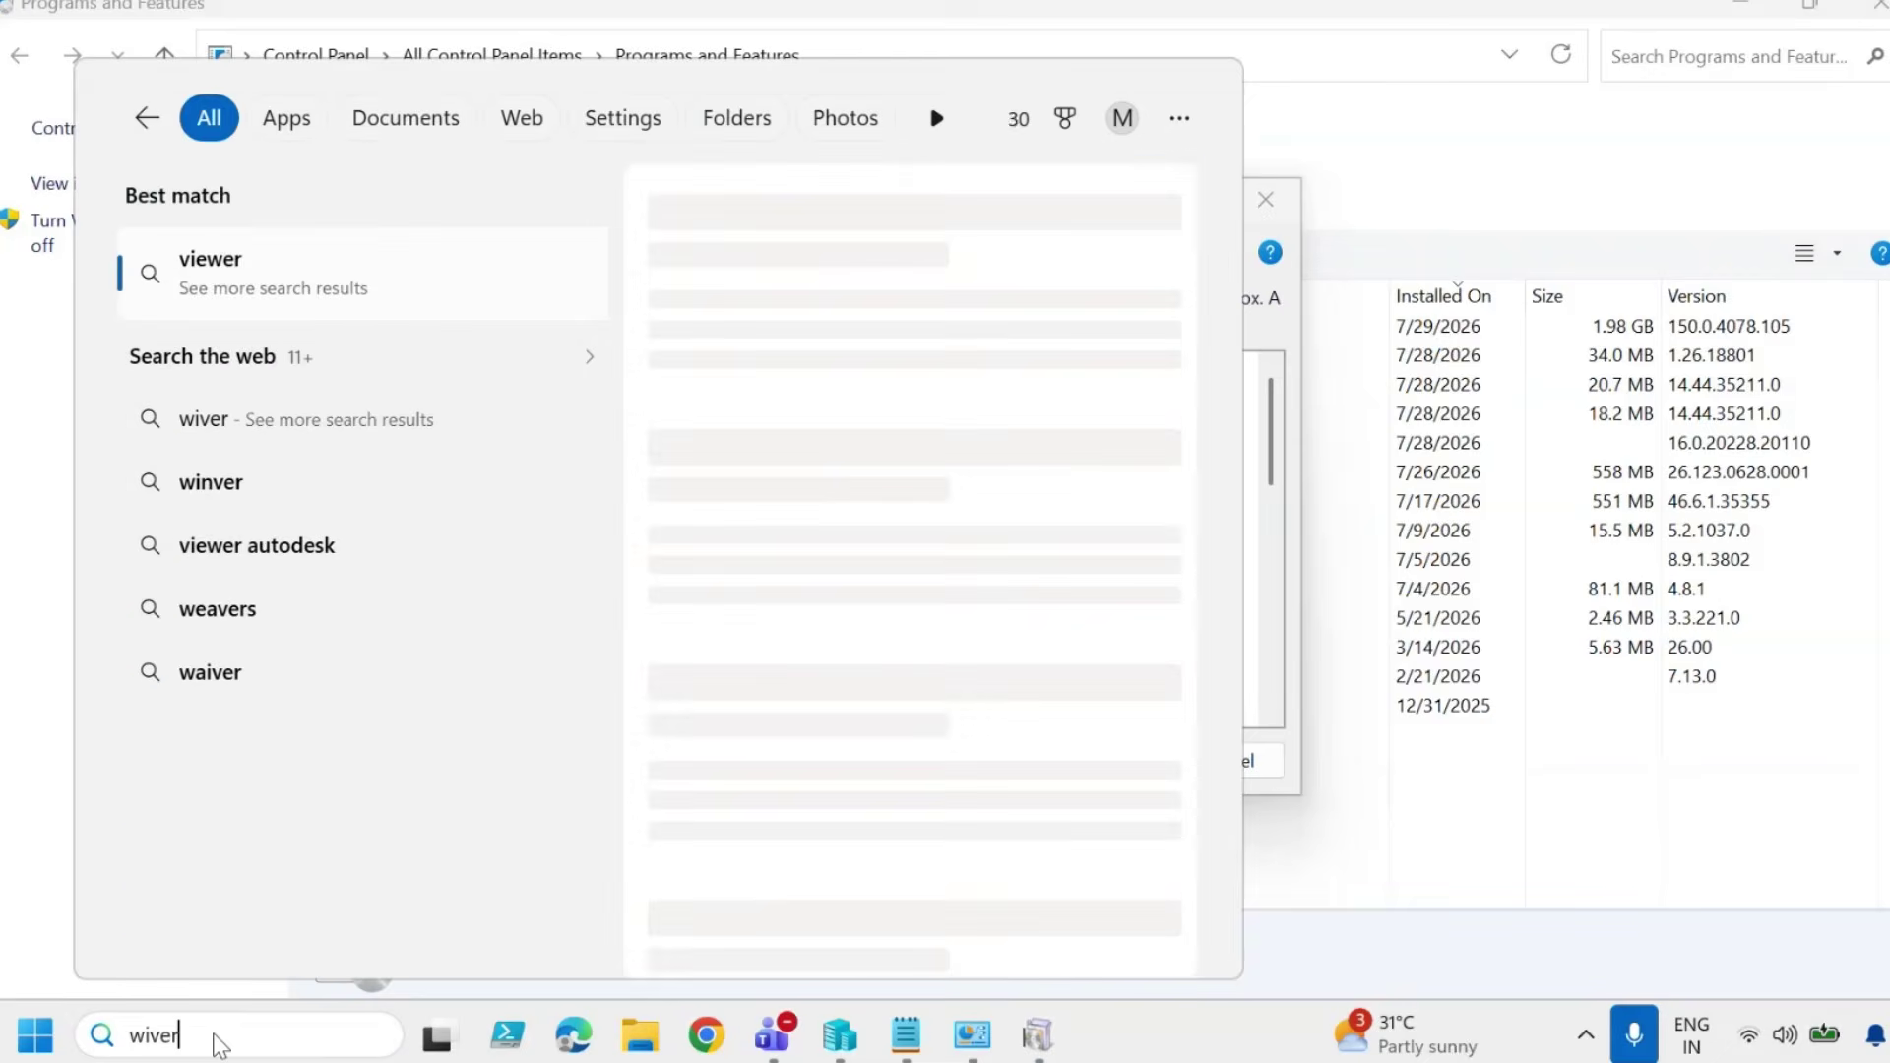
key(BackSpace)
key(BackSpace)
key(BackSpace)
text(nver)
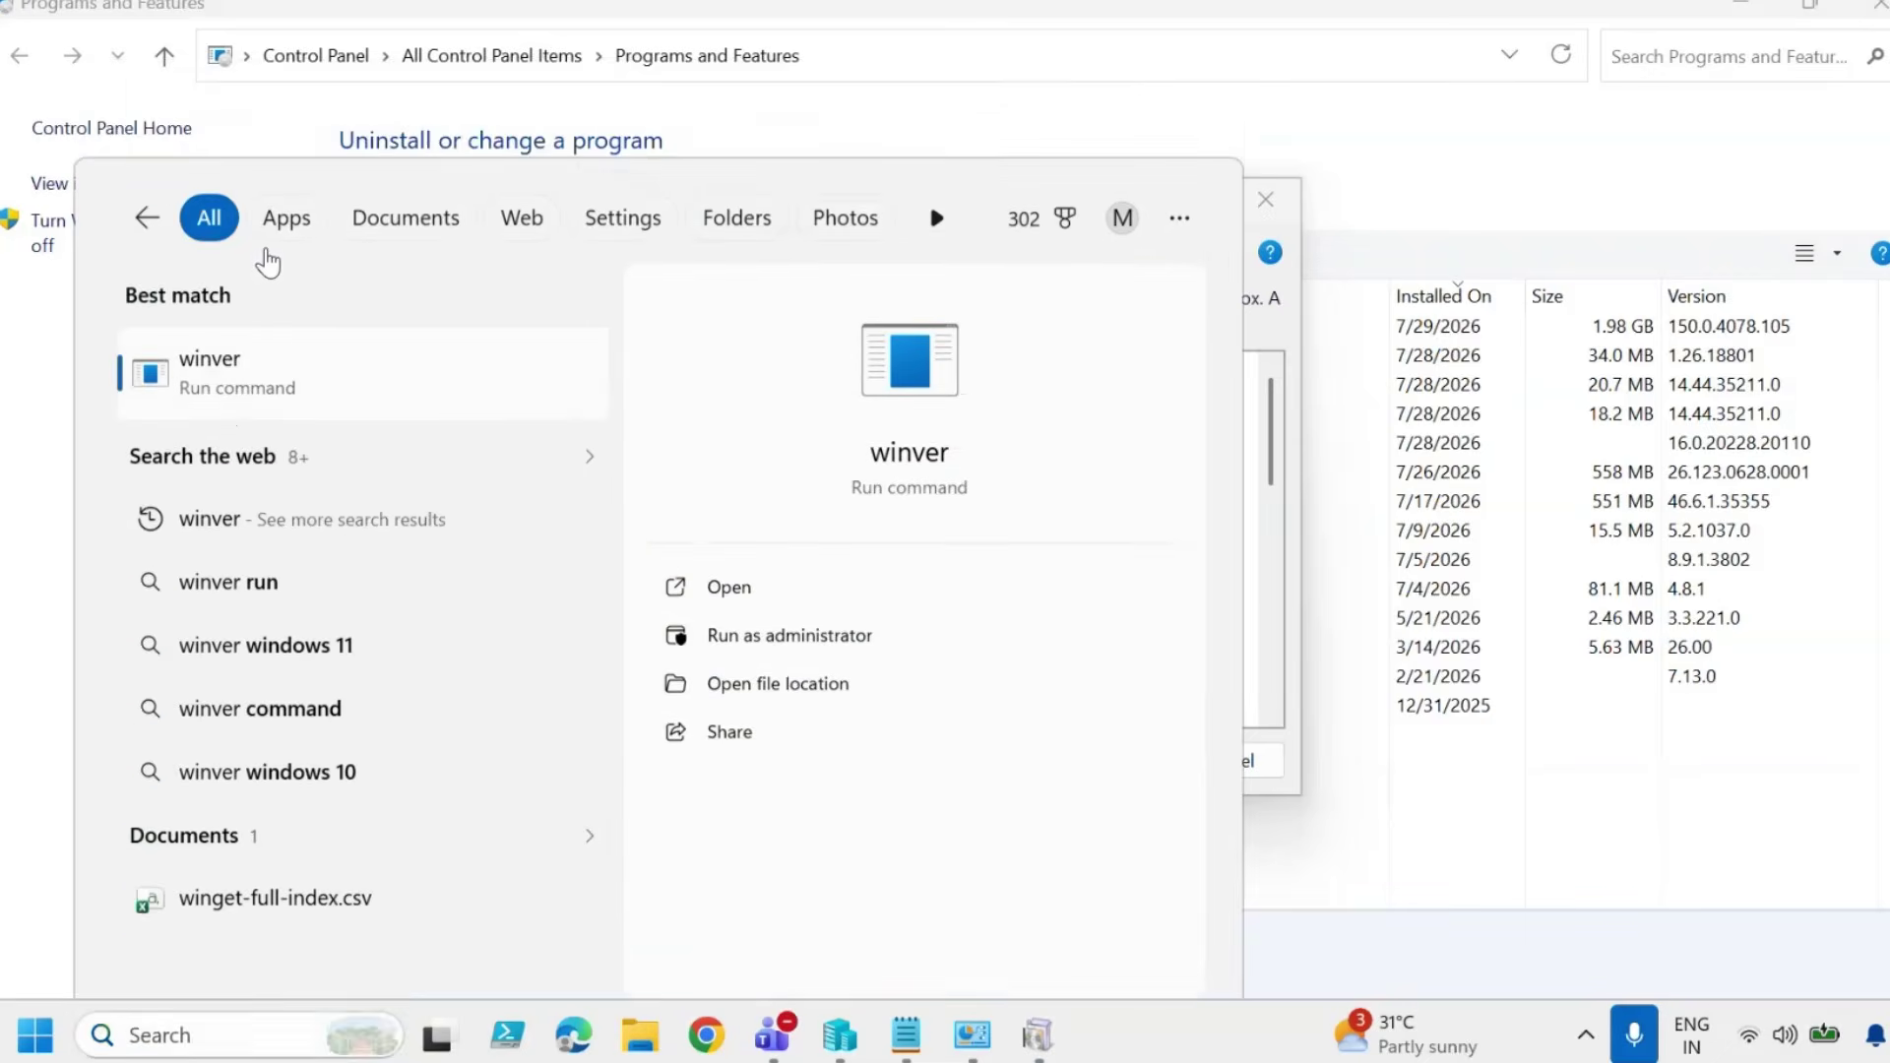
click(268, 252)
drag(300, 47, 1357, 213)
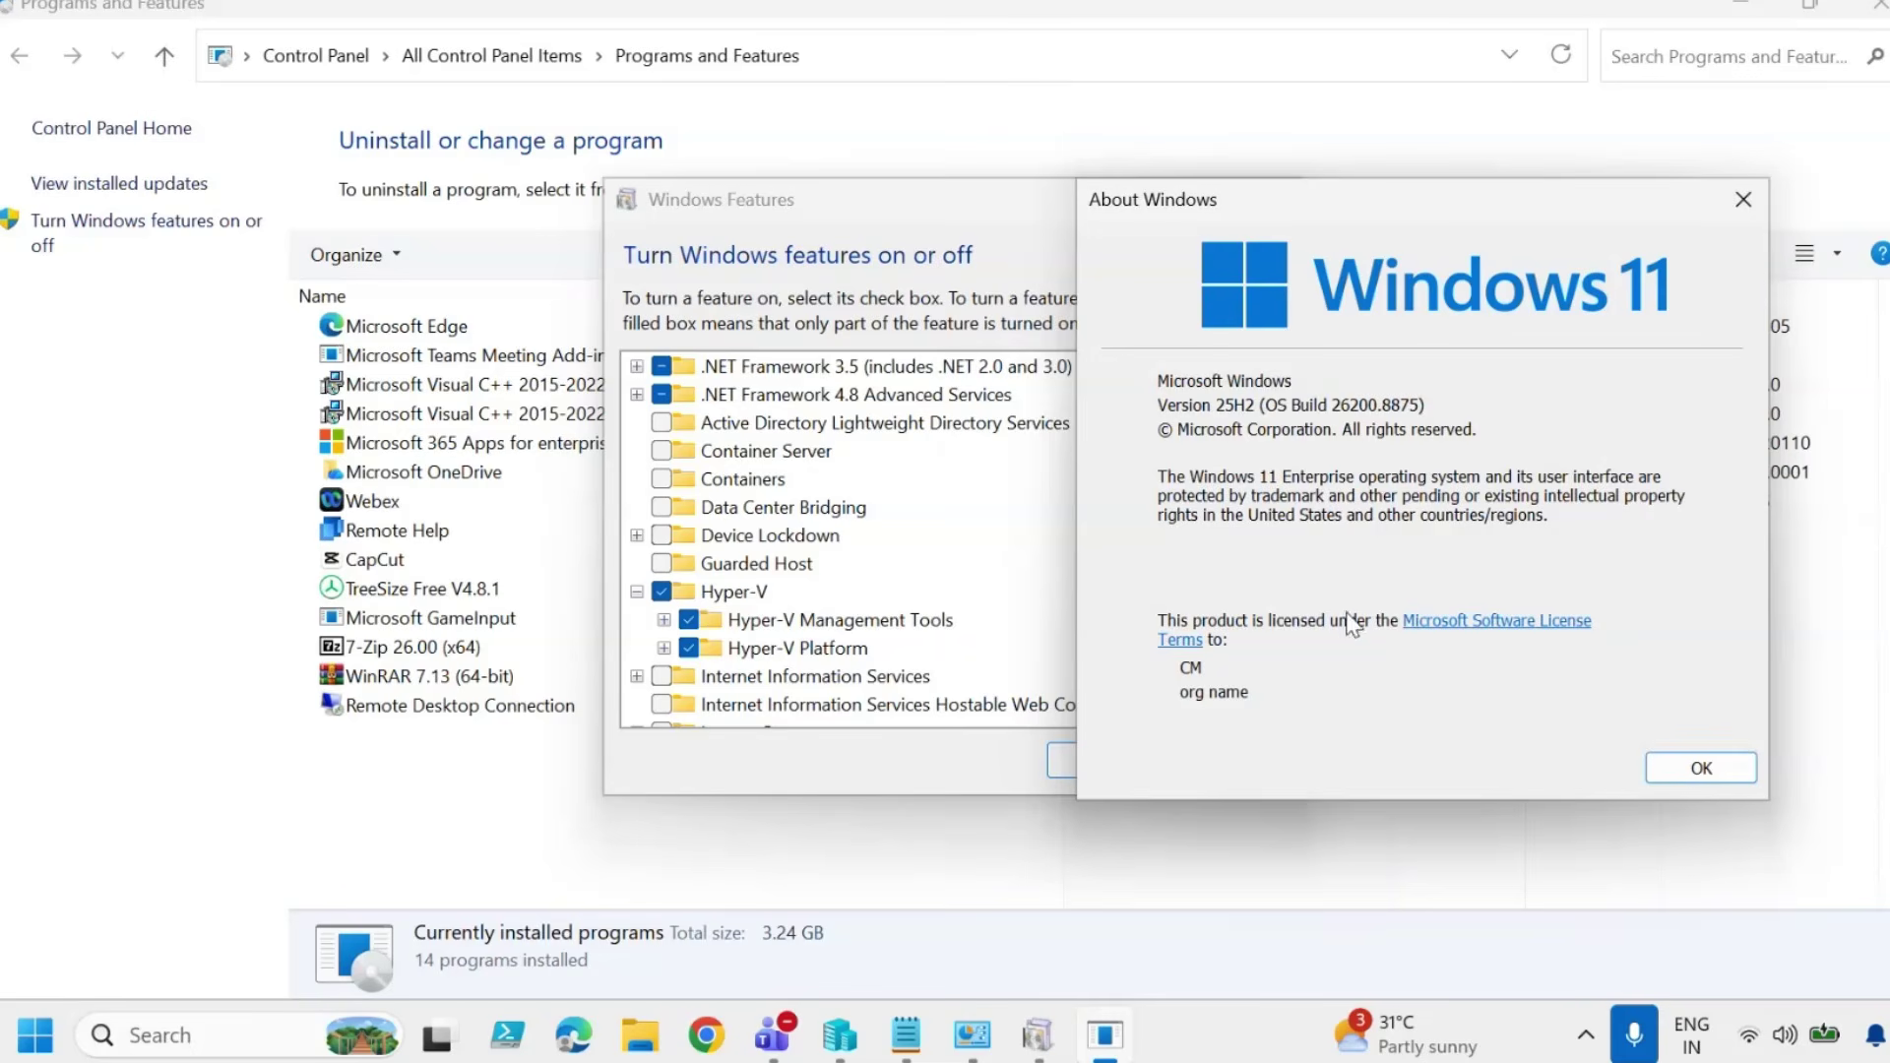
Close About Windows and cancel Windows Features, returning to Hyper-V Manager.
click(1725, 210)
click(1230, 759)
click(843, 1039)
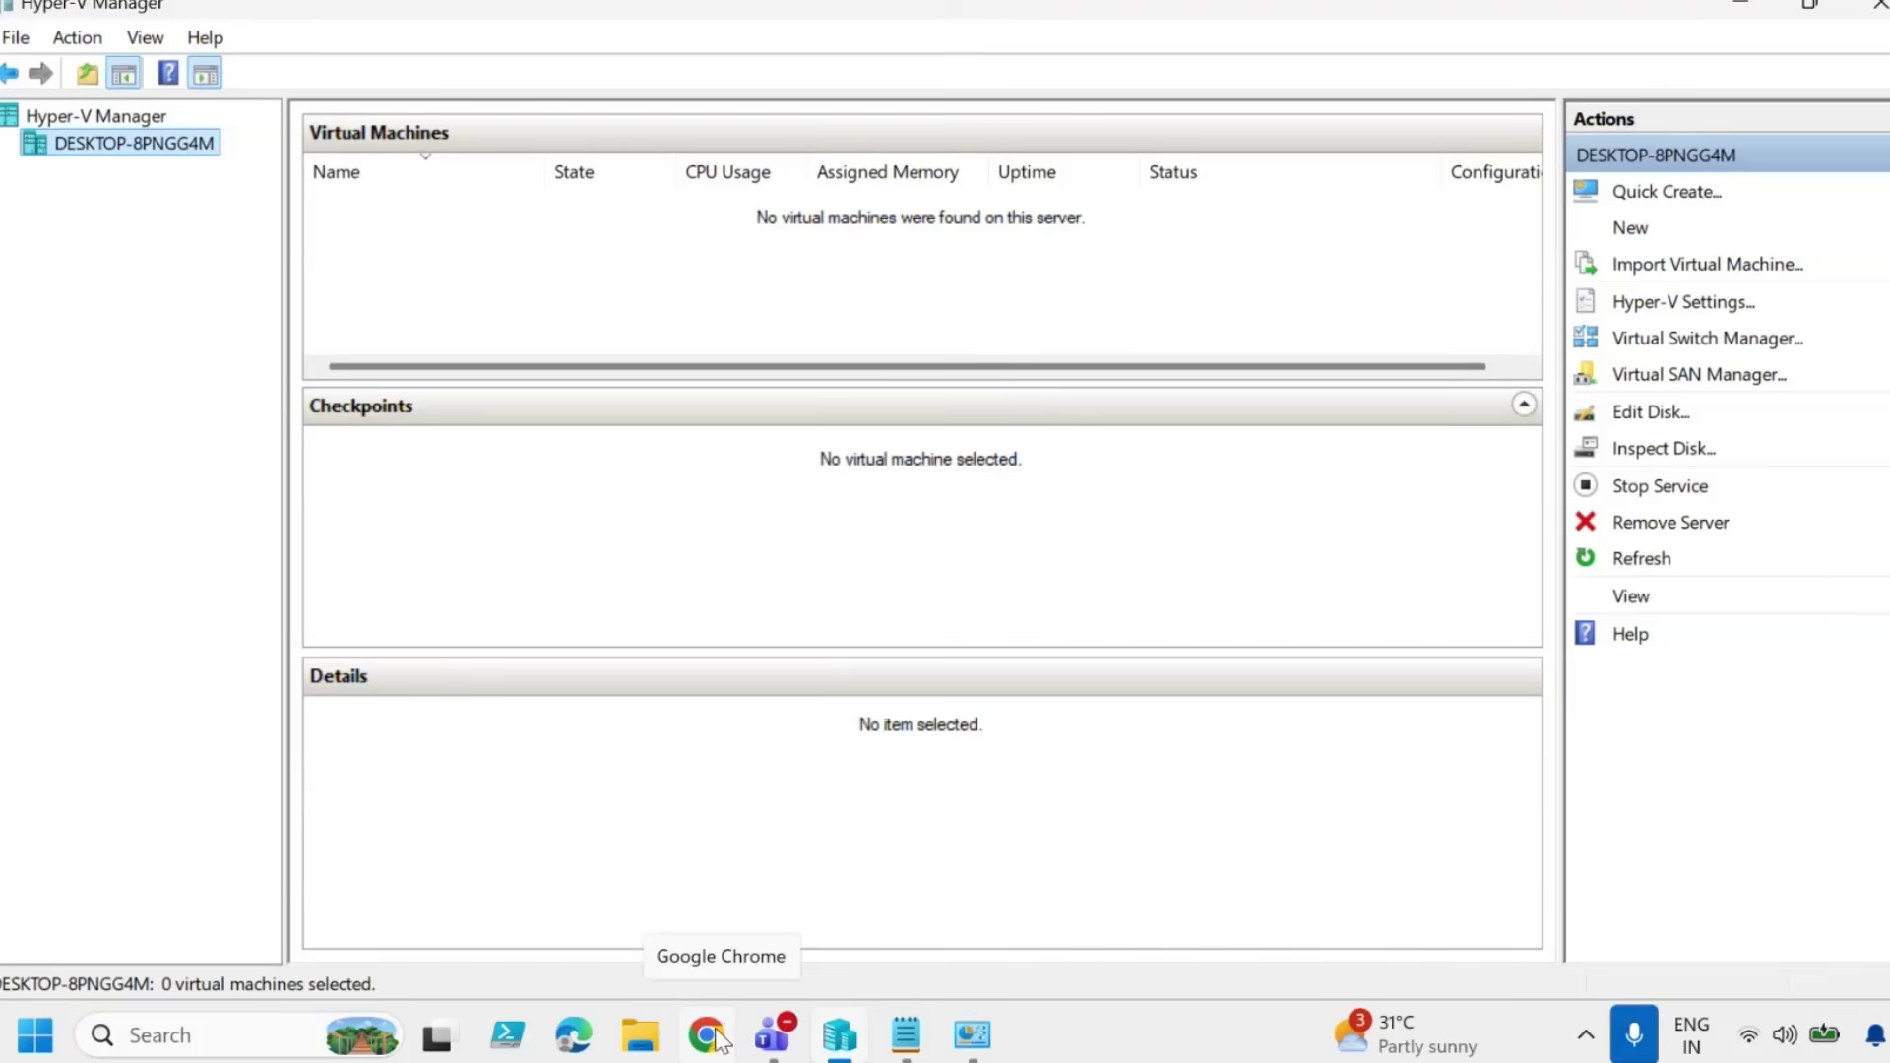
In Chrome, go to Microsoft's Download Windows 11 page and find the Disk Image (ISO) section.
click(707, 1053)
drag(646, 198, 339, 199)
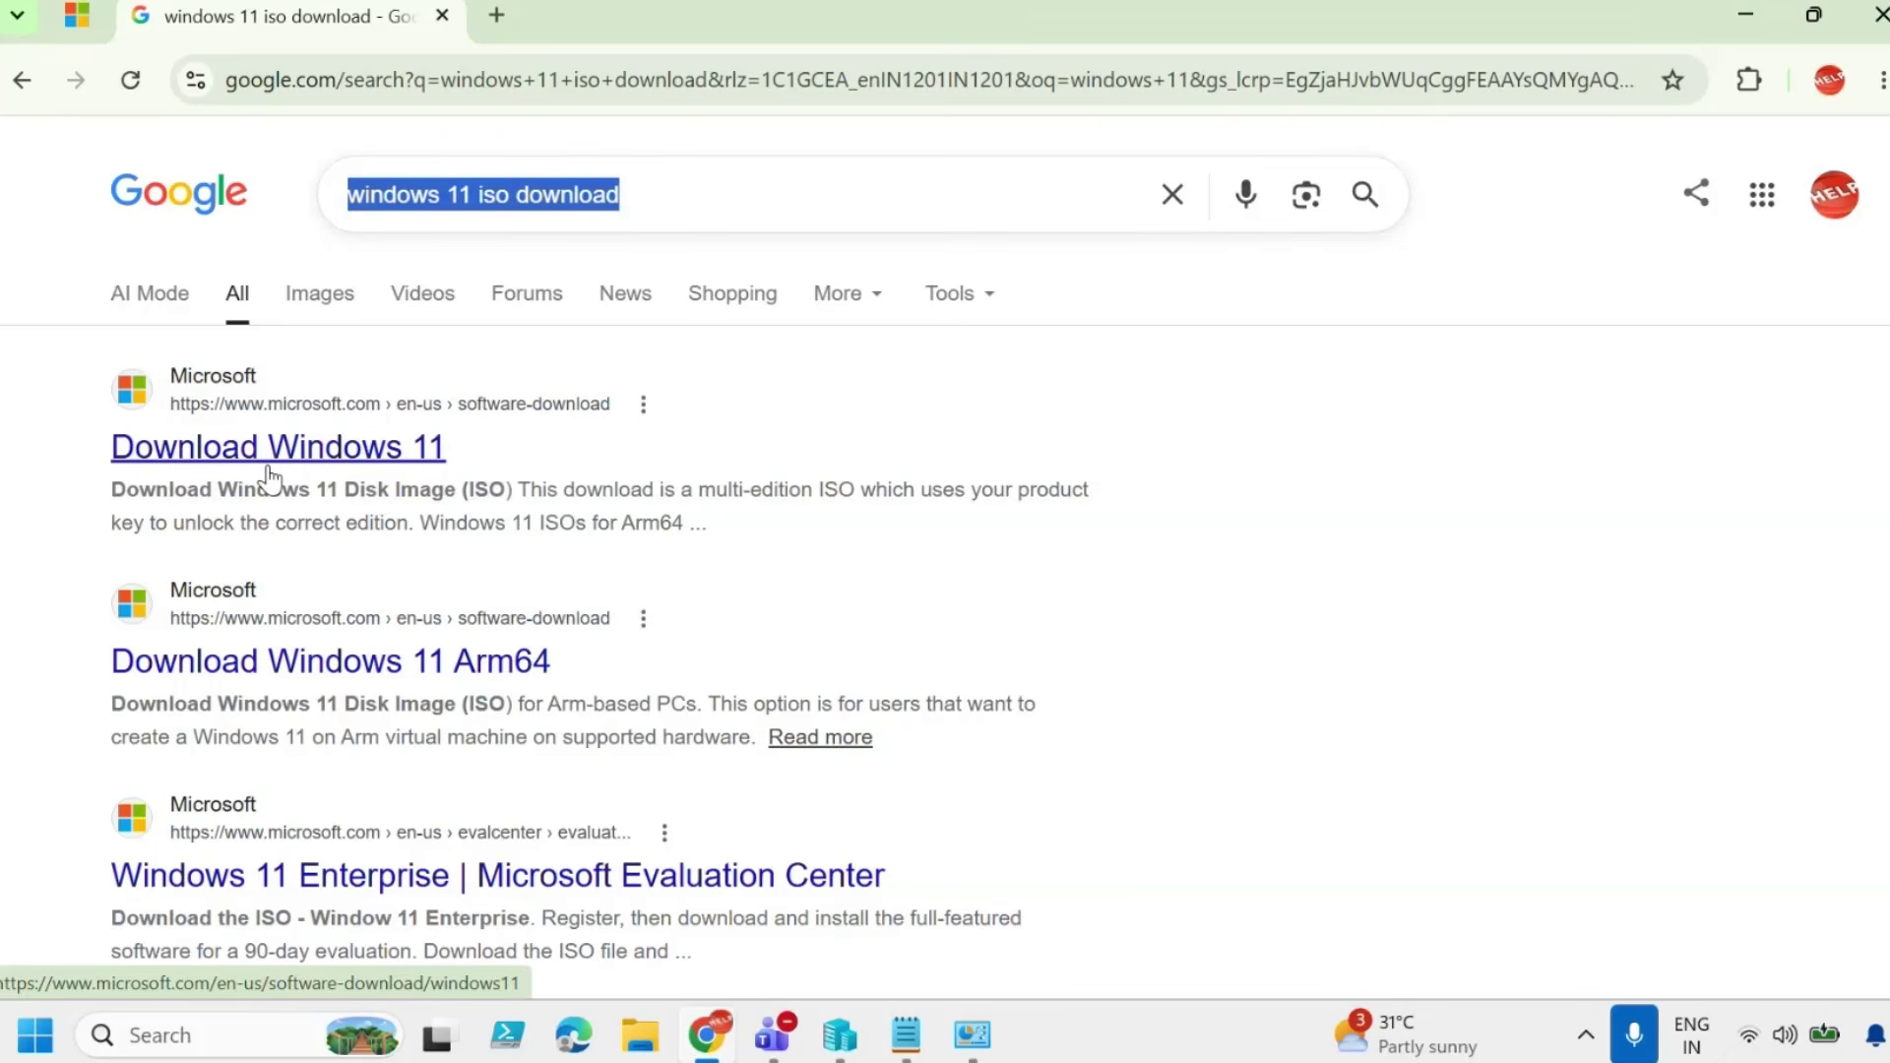
click(339, 456)
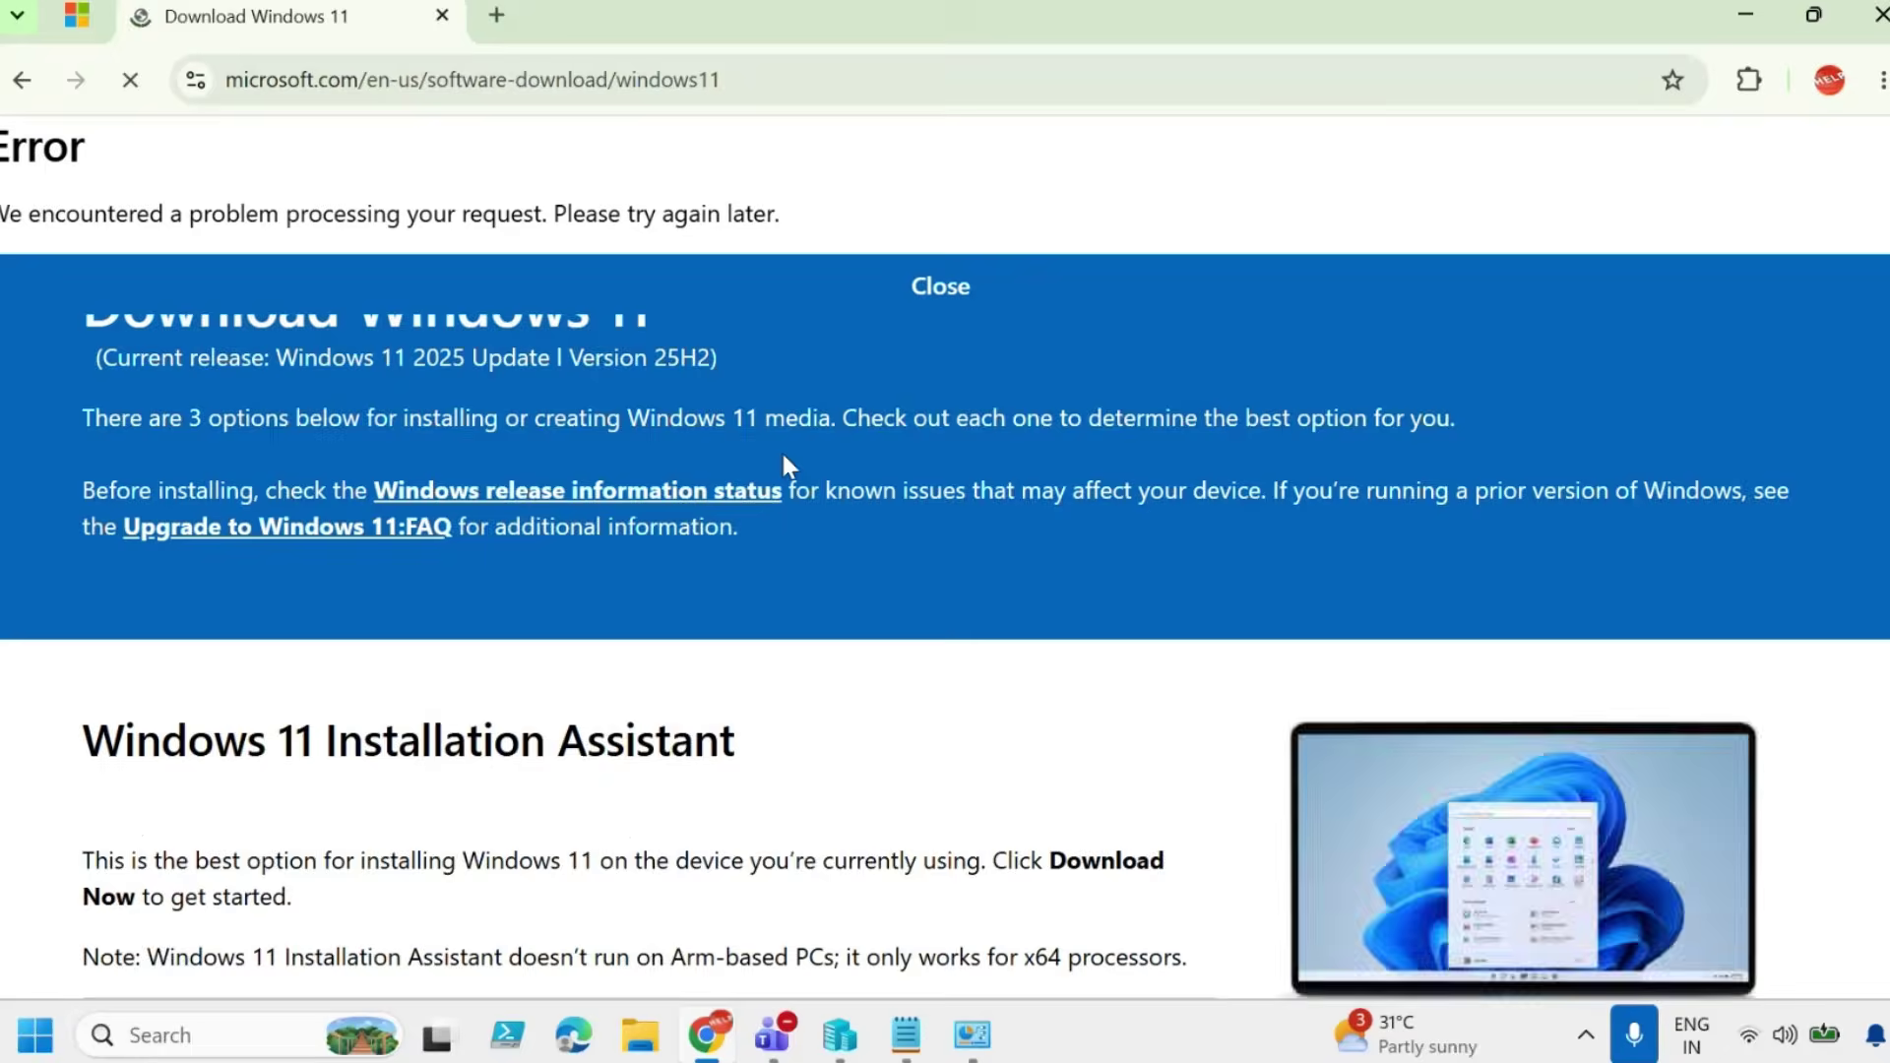
scroll(791, 466, down, 10)
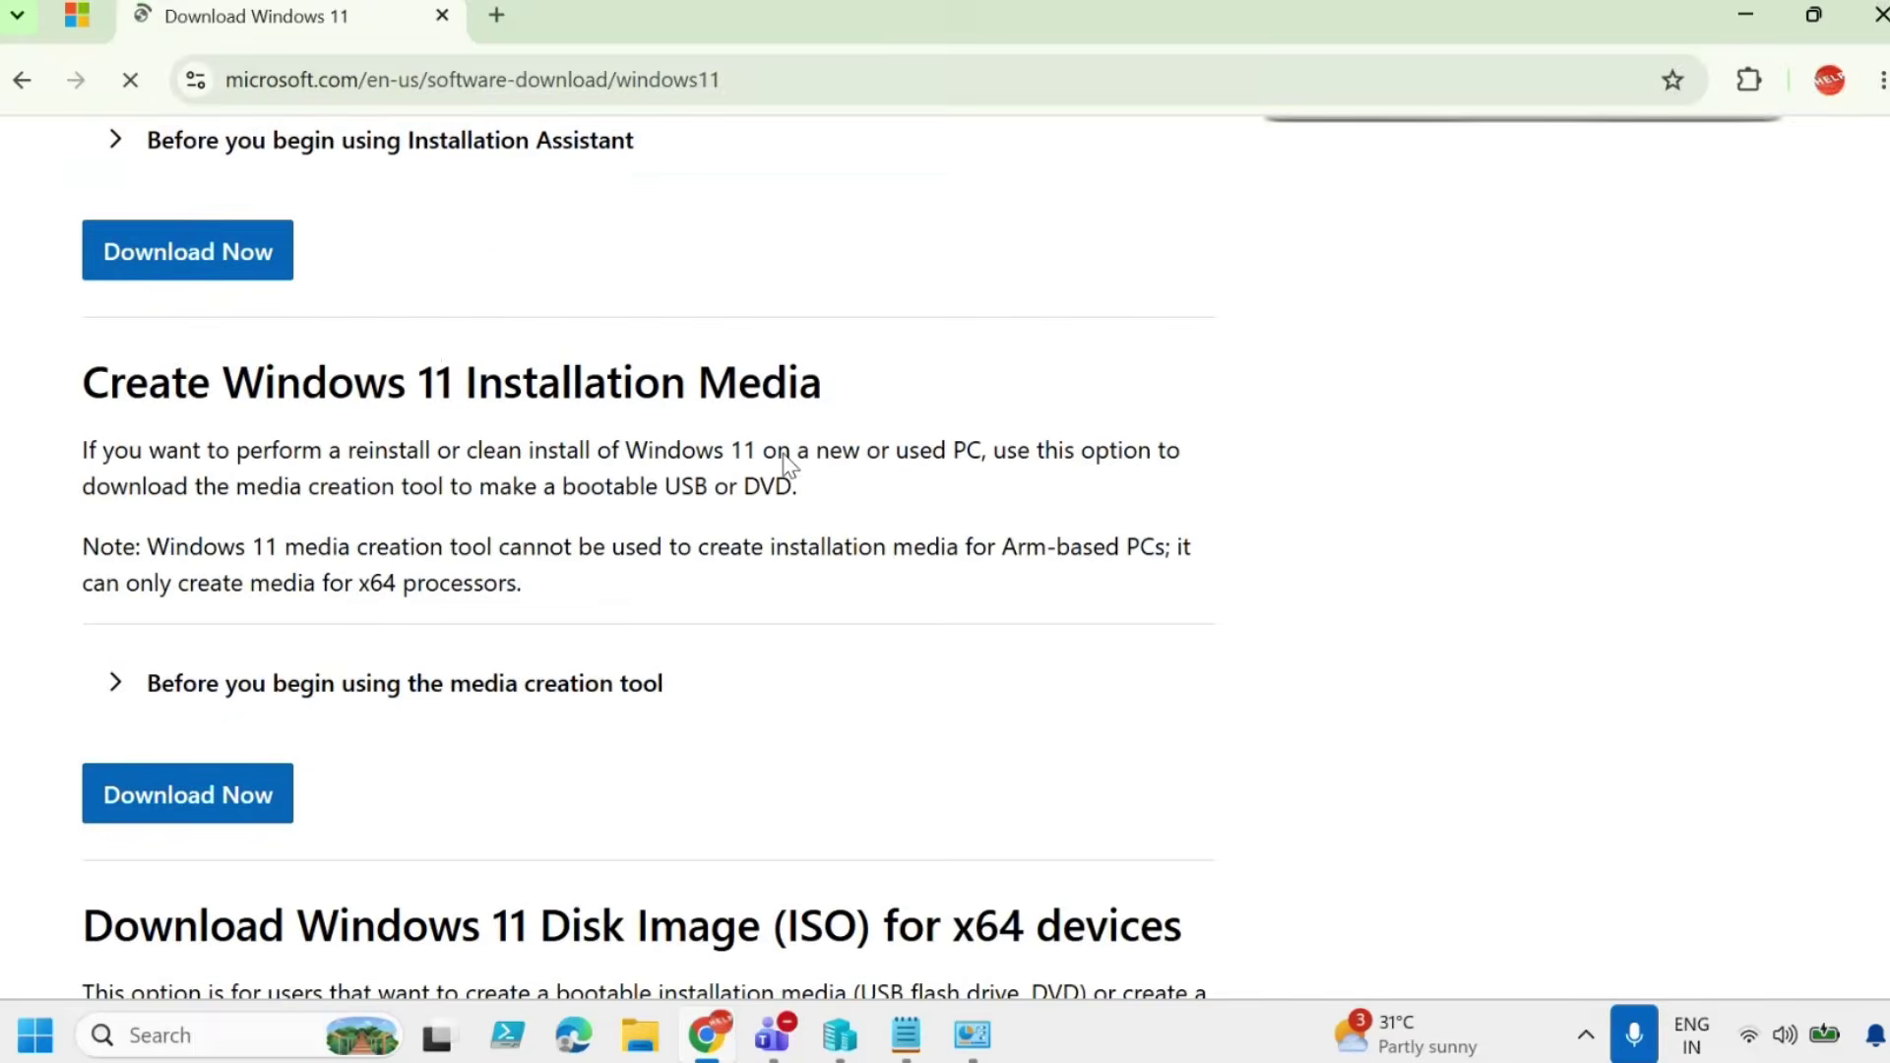
scroll(785, 464, down, 4)
scroll(337, 388, up, 1)
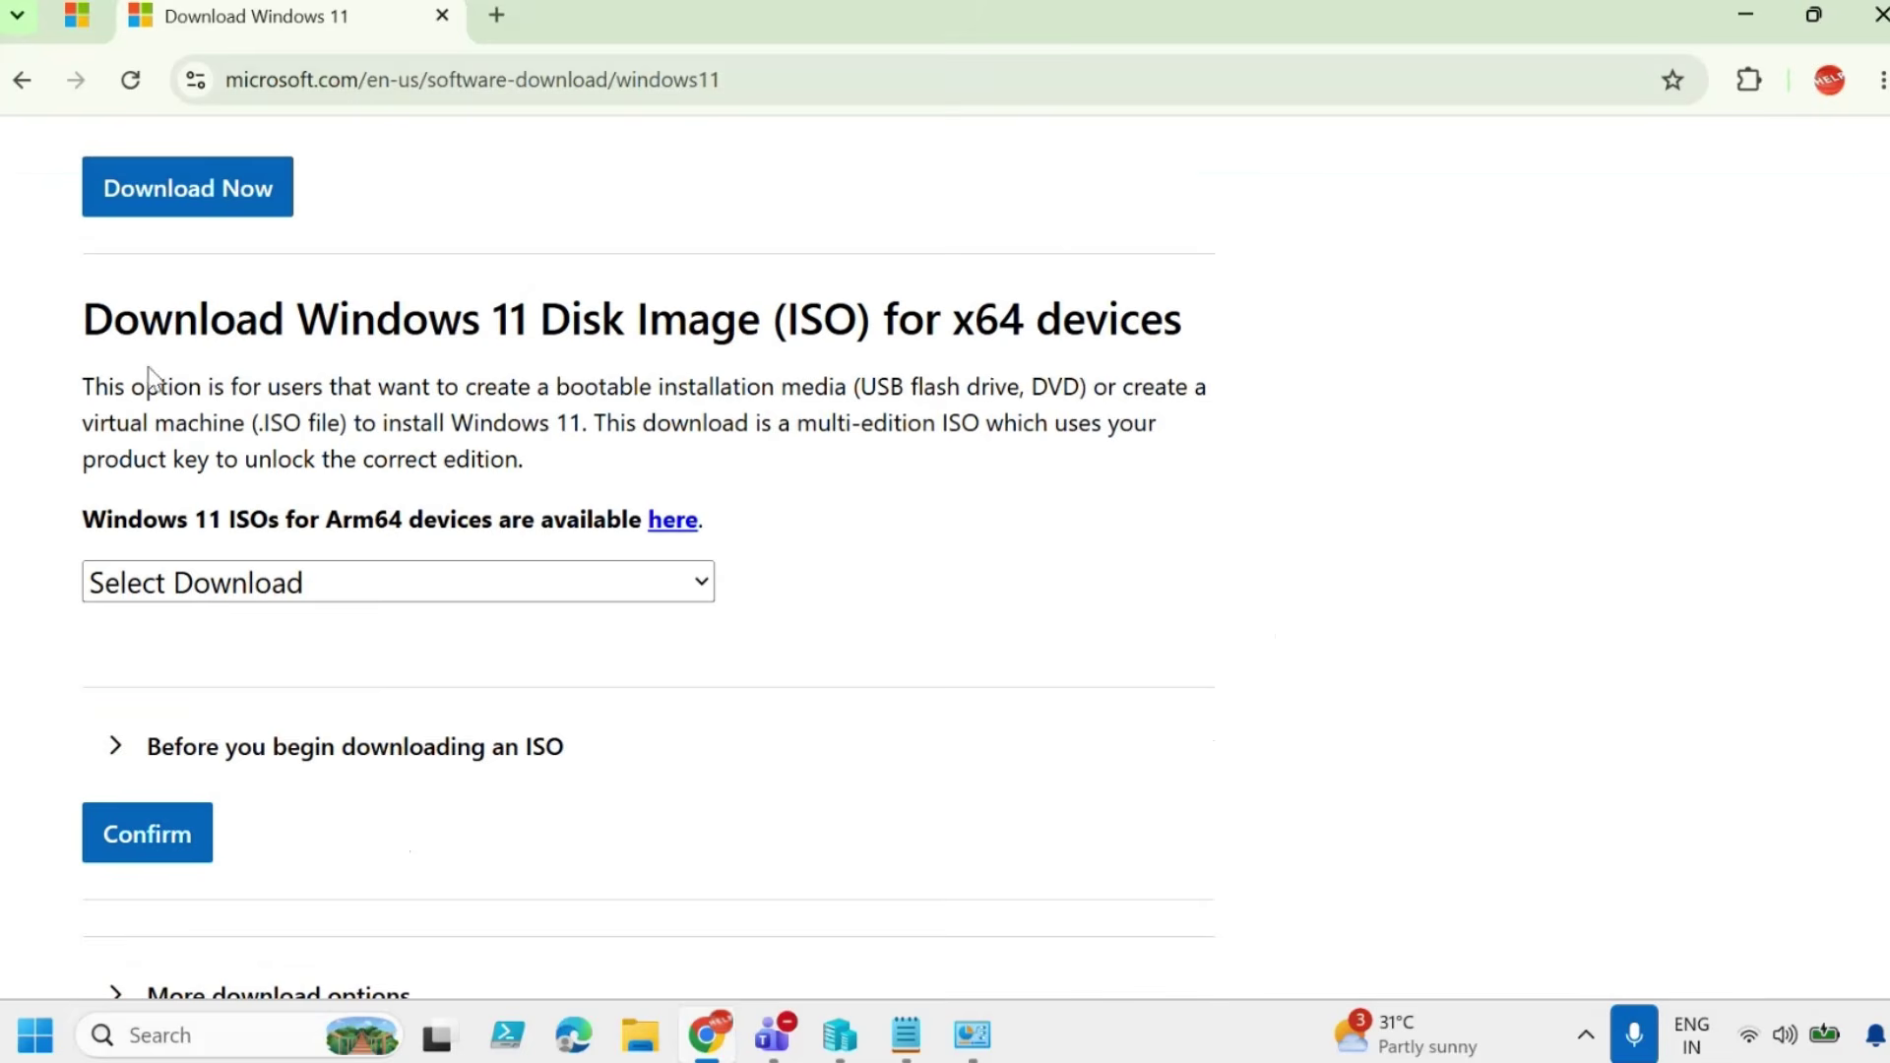
drag(113, 325, 1173, 320)
Choose the Windows 11 multi-edition ISO for x64 devices in English (United States).
click(634, 581)
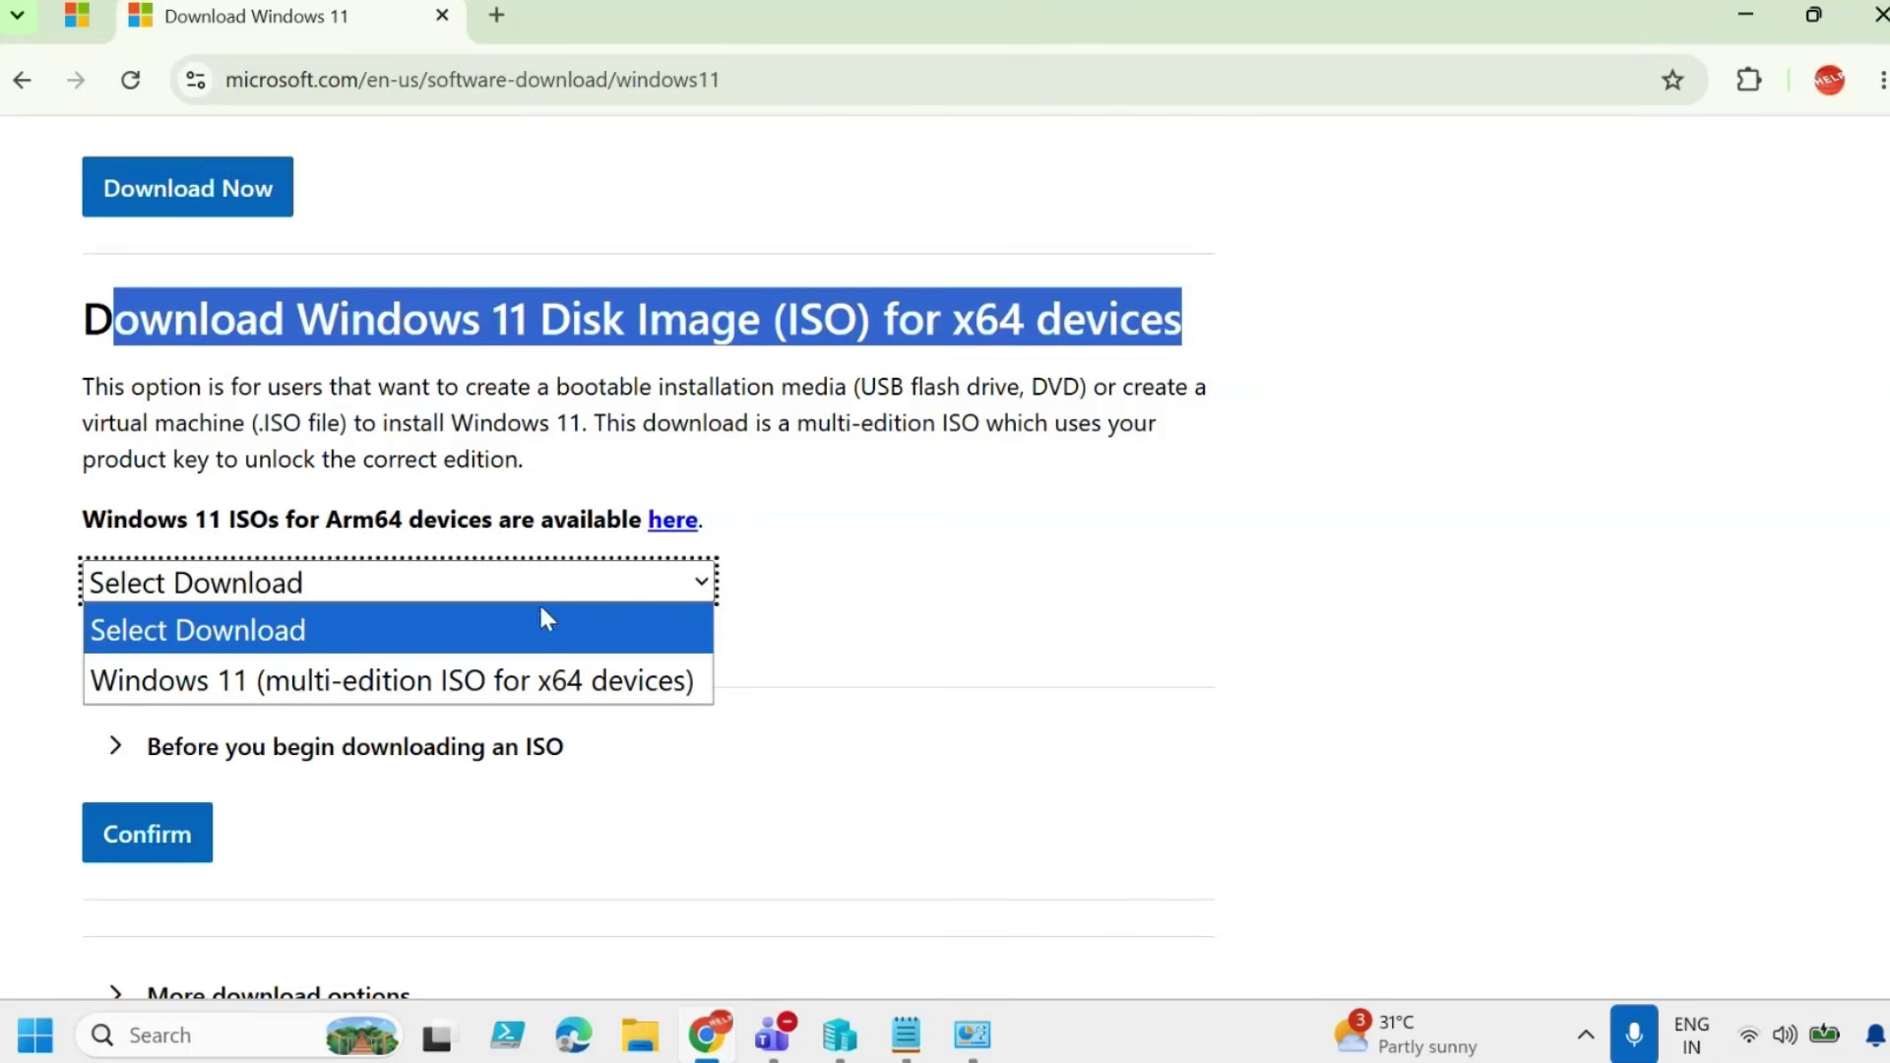
click(352, 677)
click(153, 845)
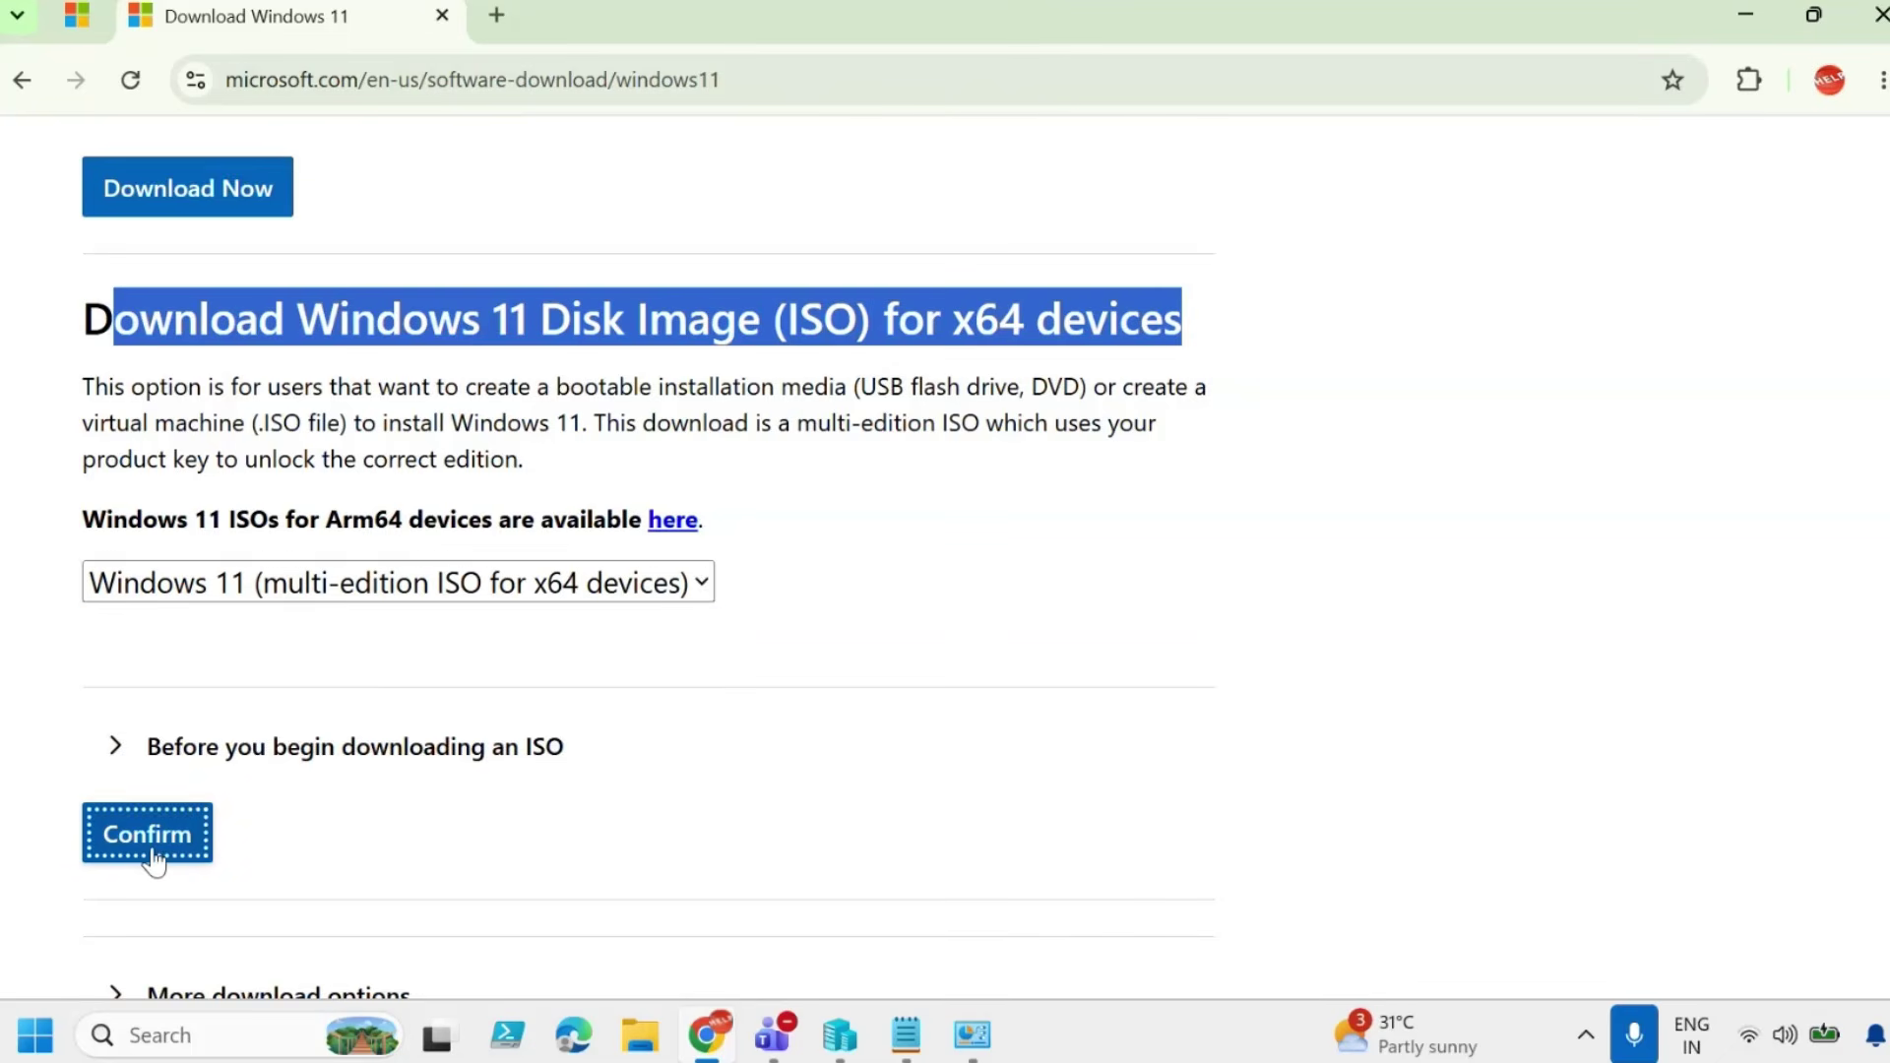
click(328, 692)
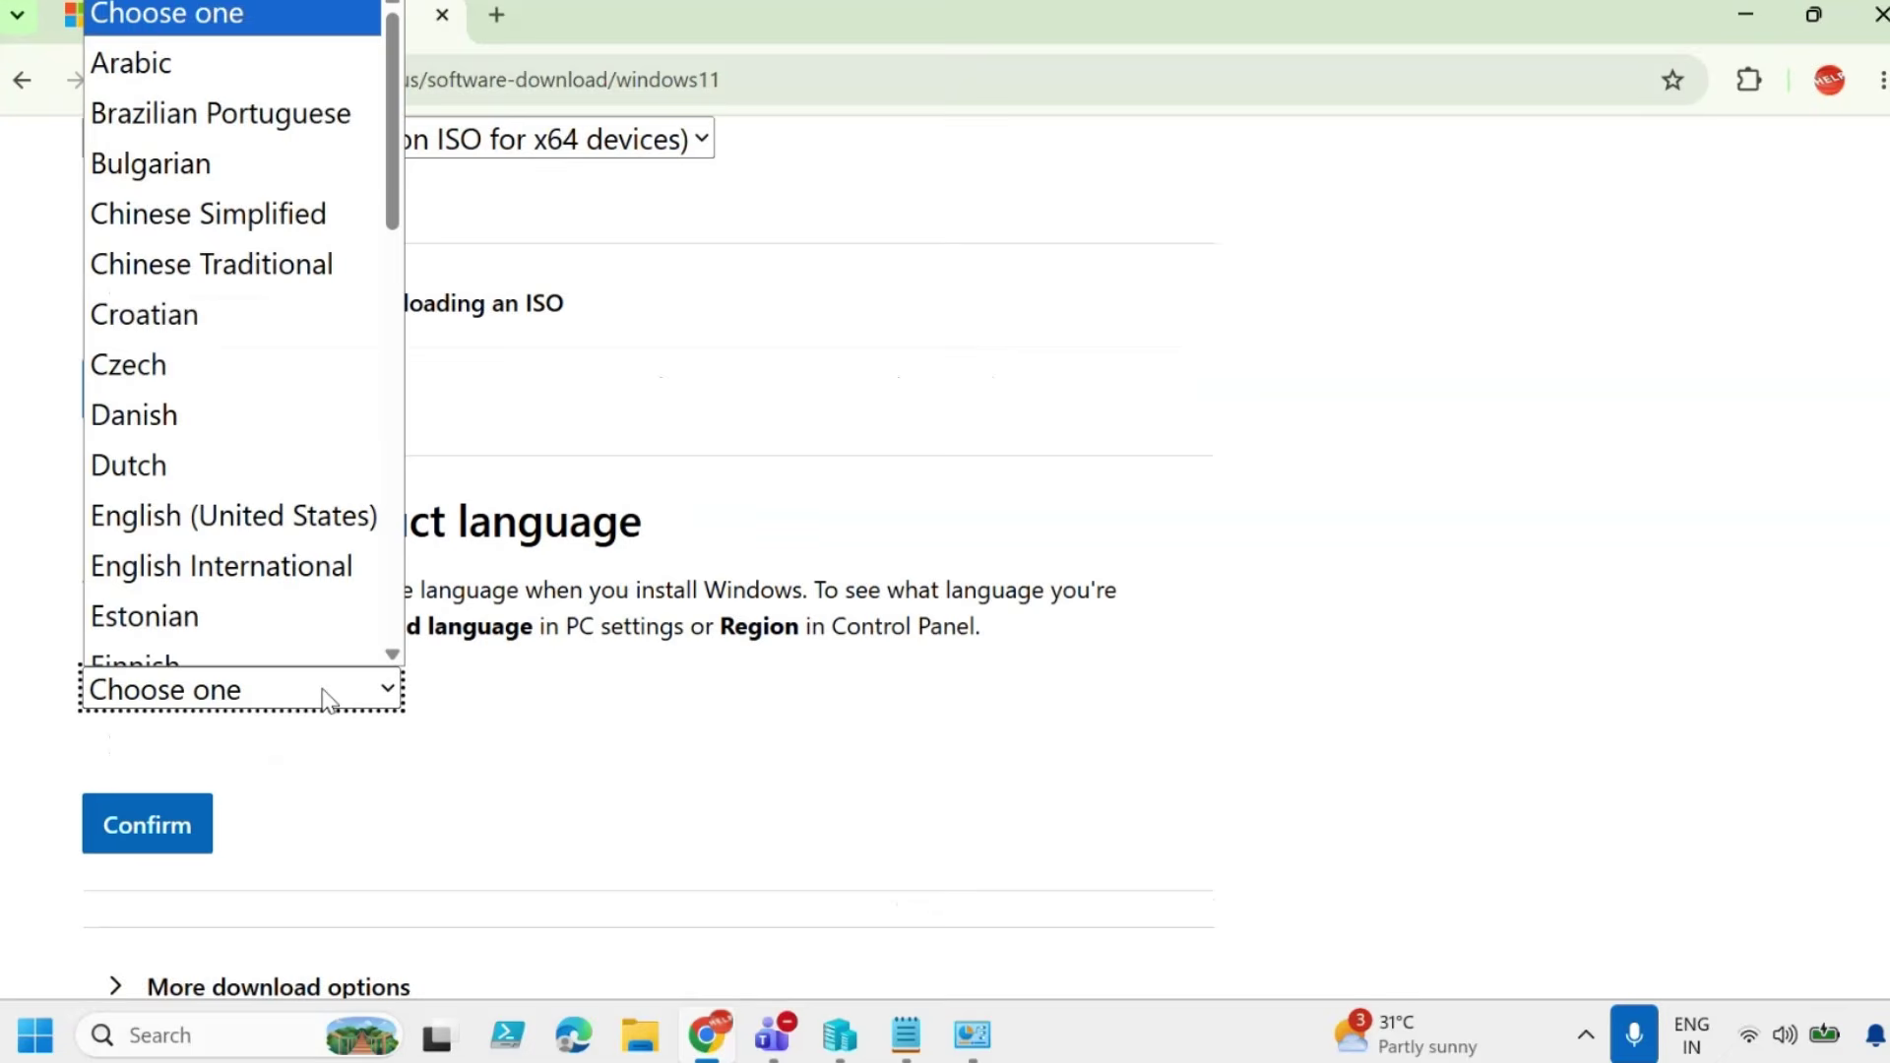
scroll(325, 590, down, 1)
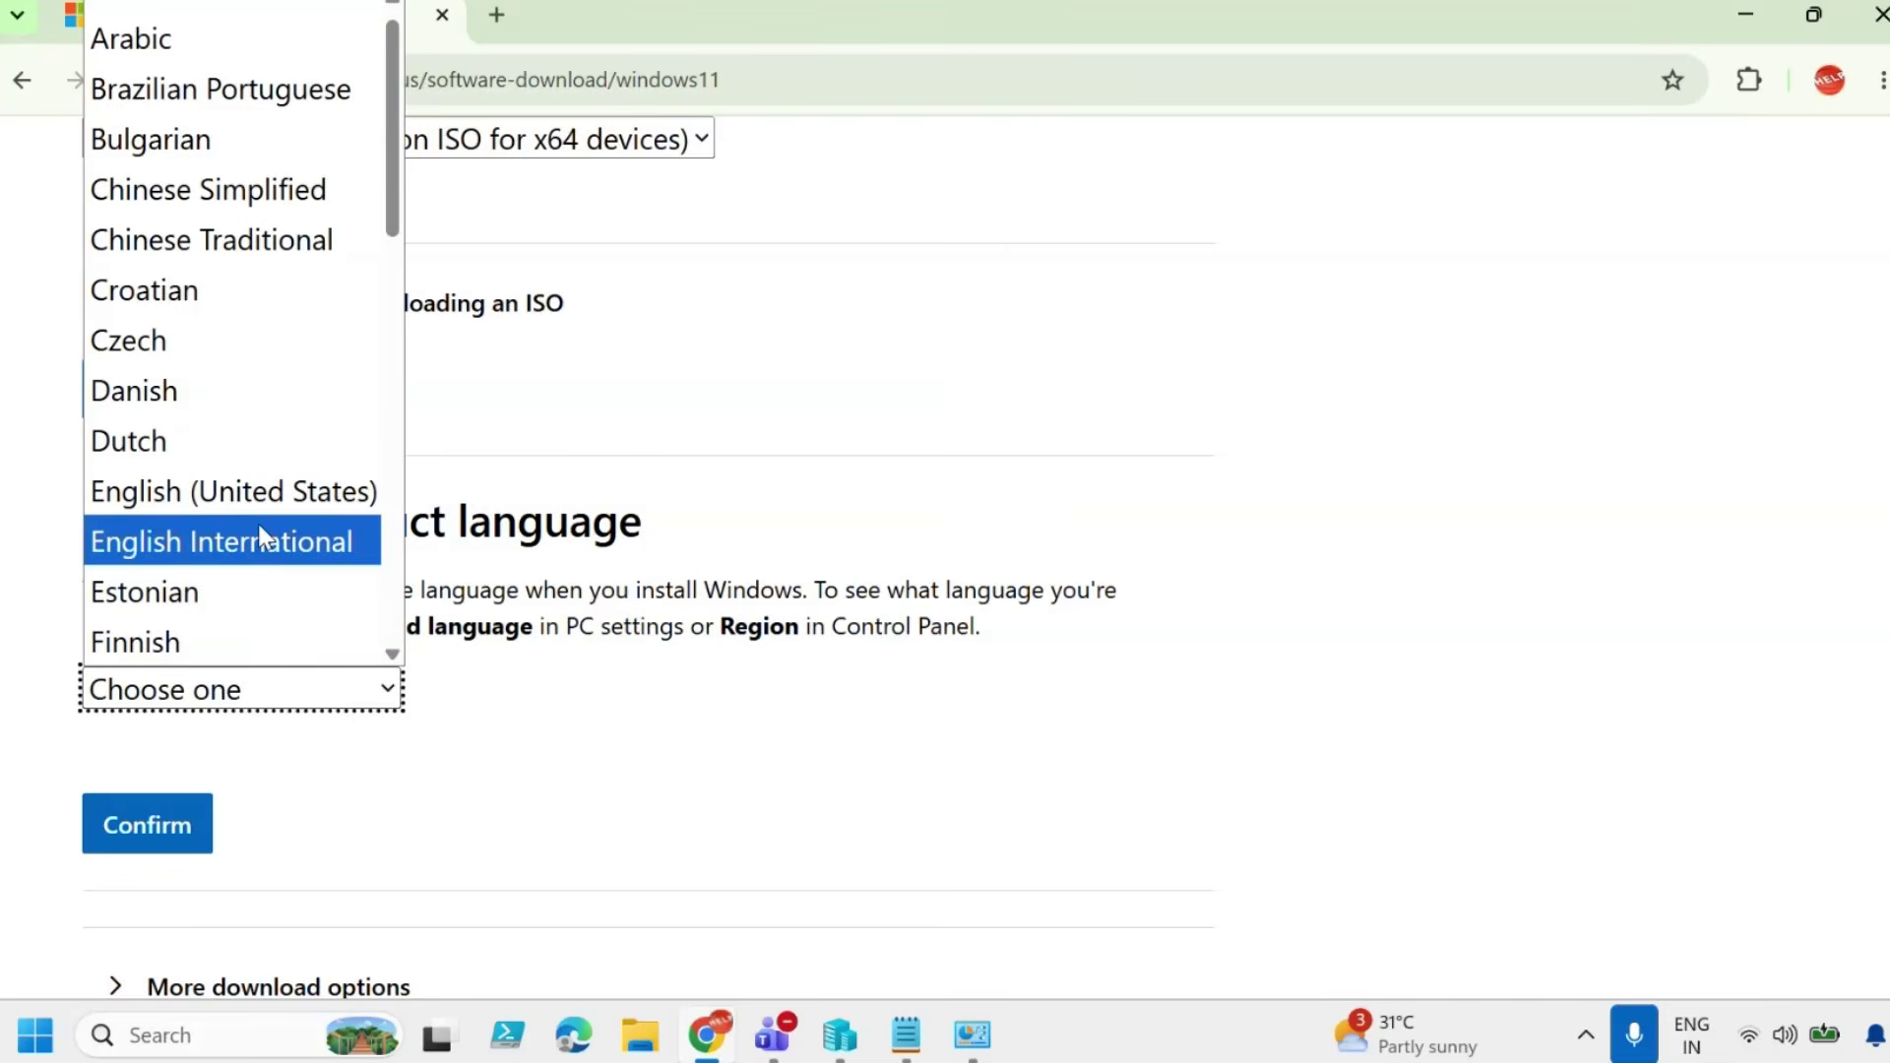
click(275, 500)
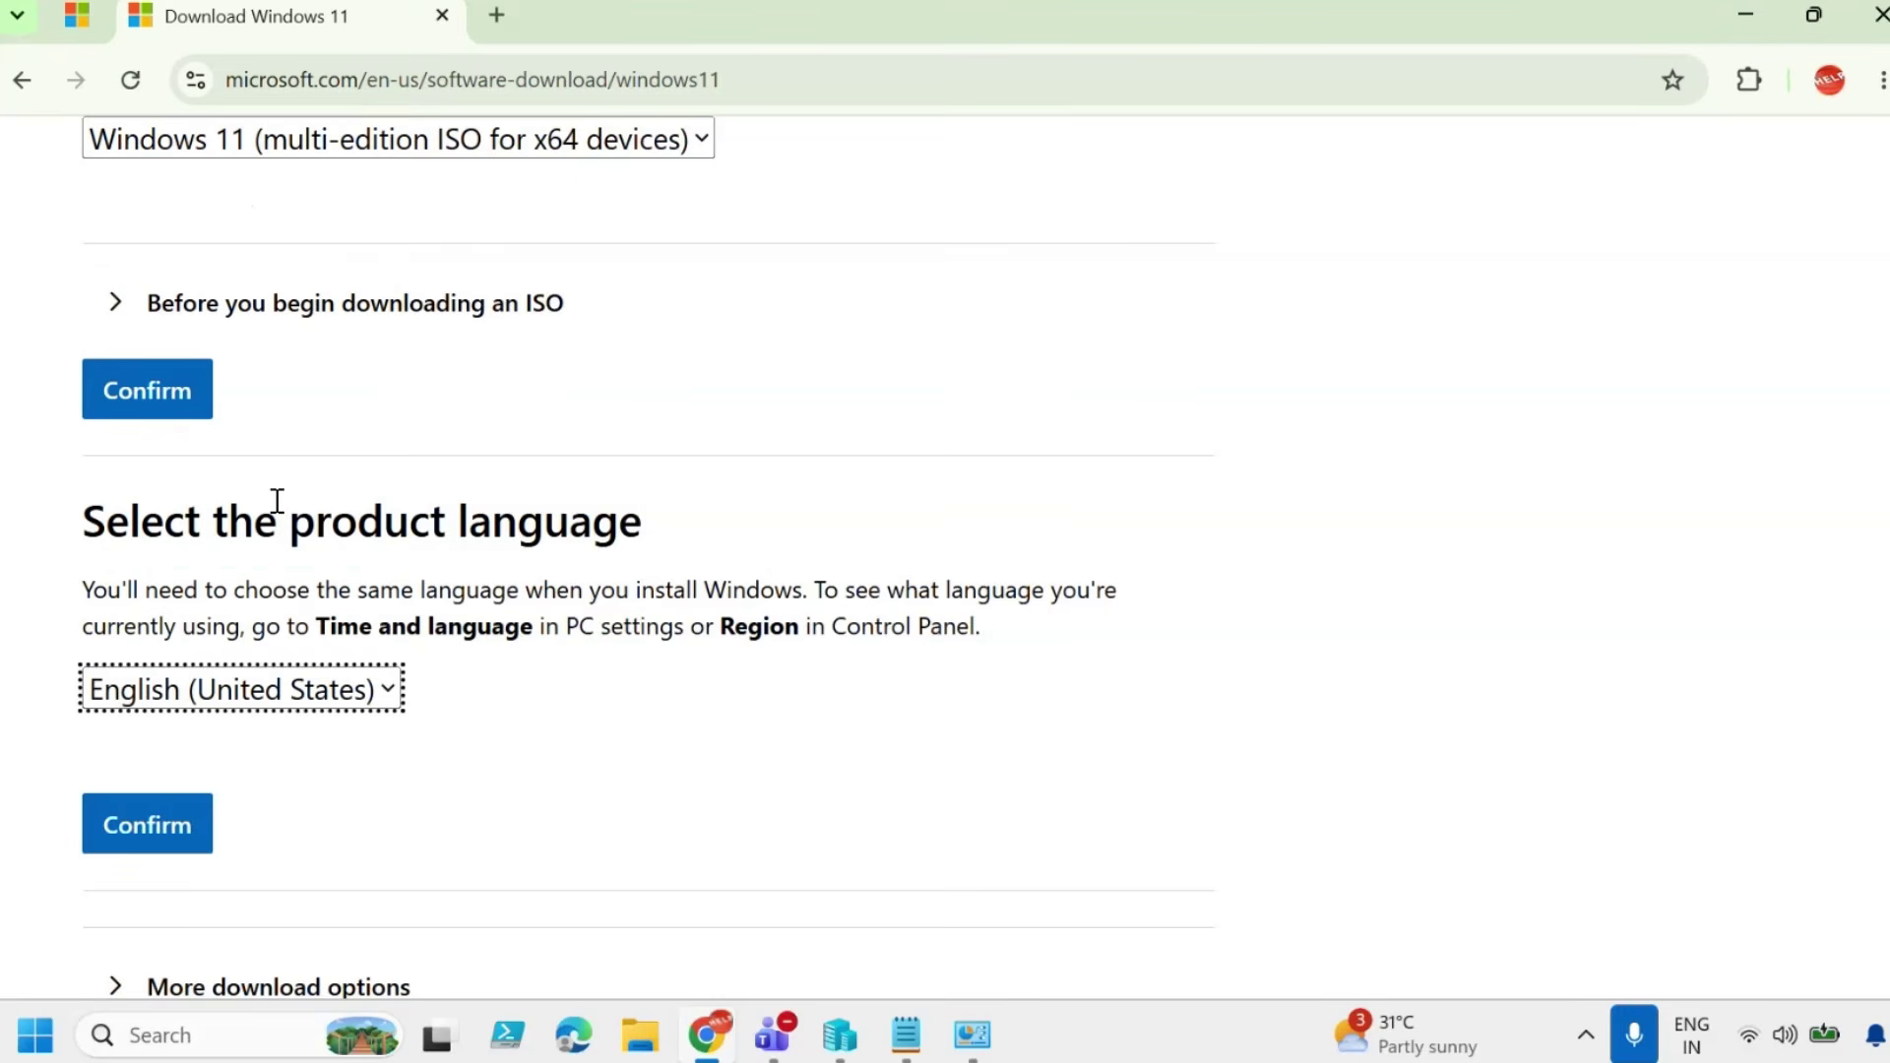
click(163, 828)
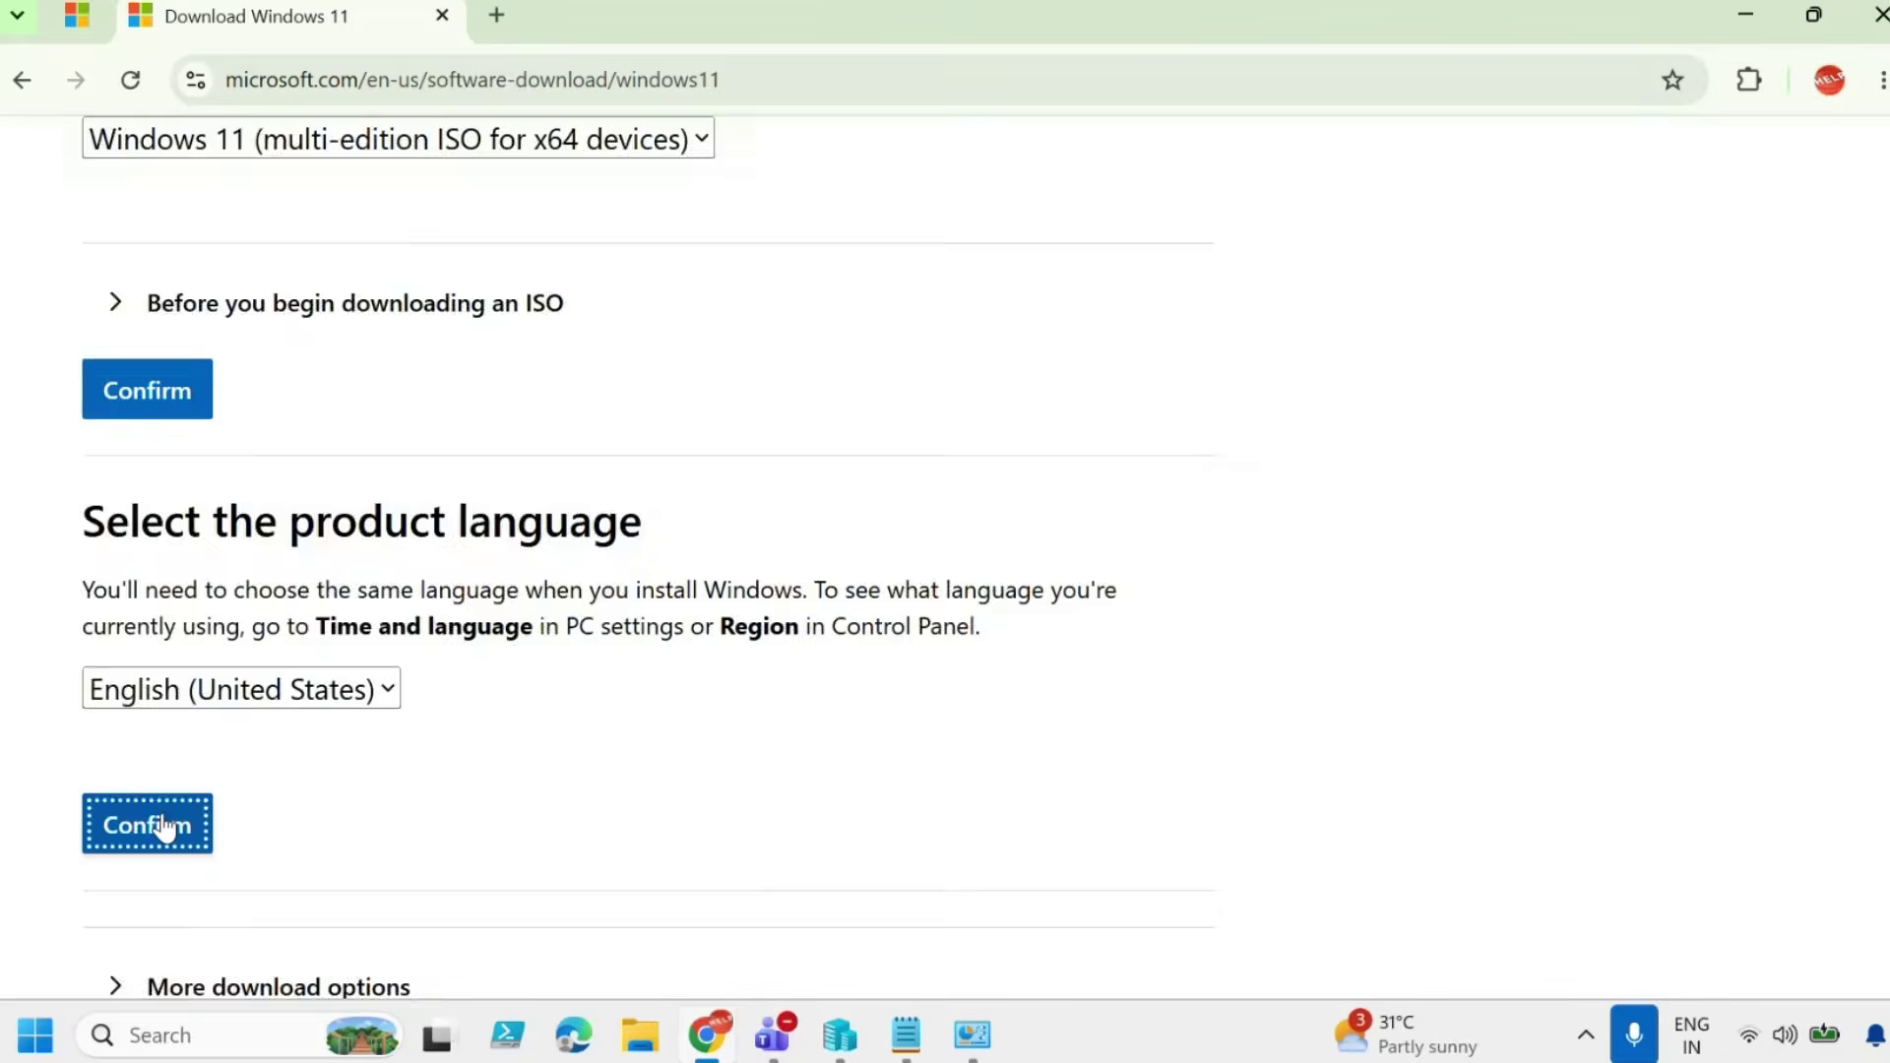
Start the 64-bit ISO download, cancel the duplicate, and return to Hyper-V Manager.
scroll(627, 682, down, 4)
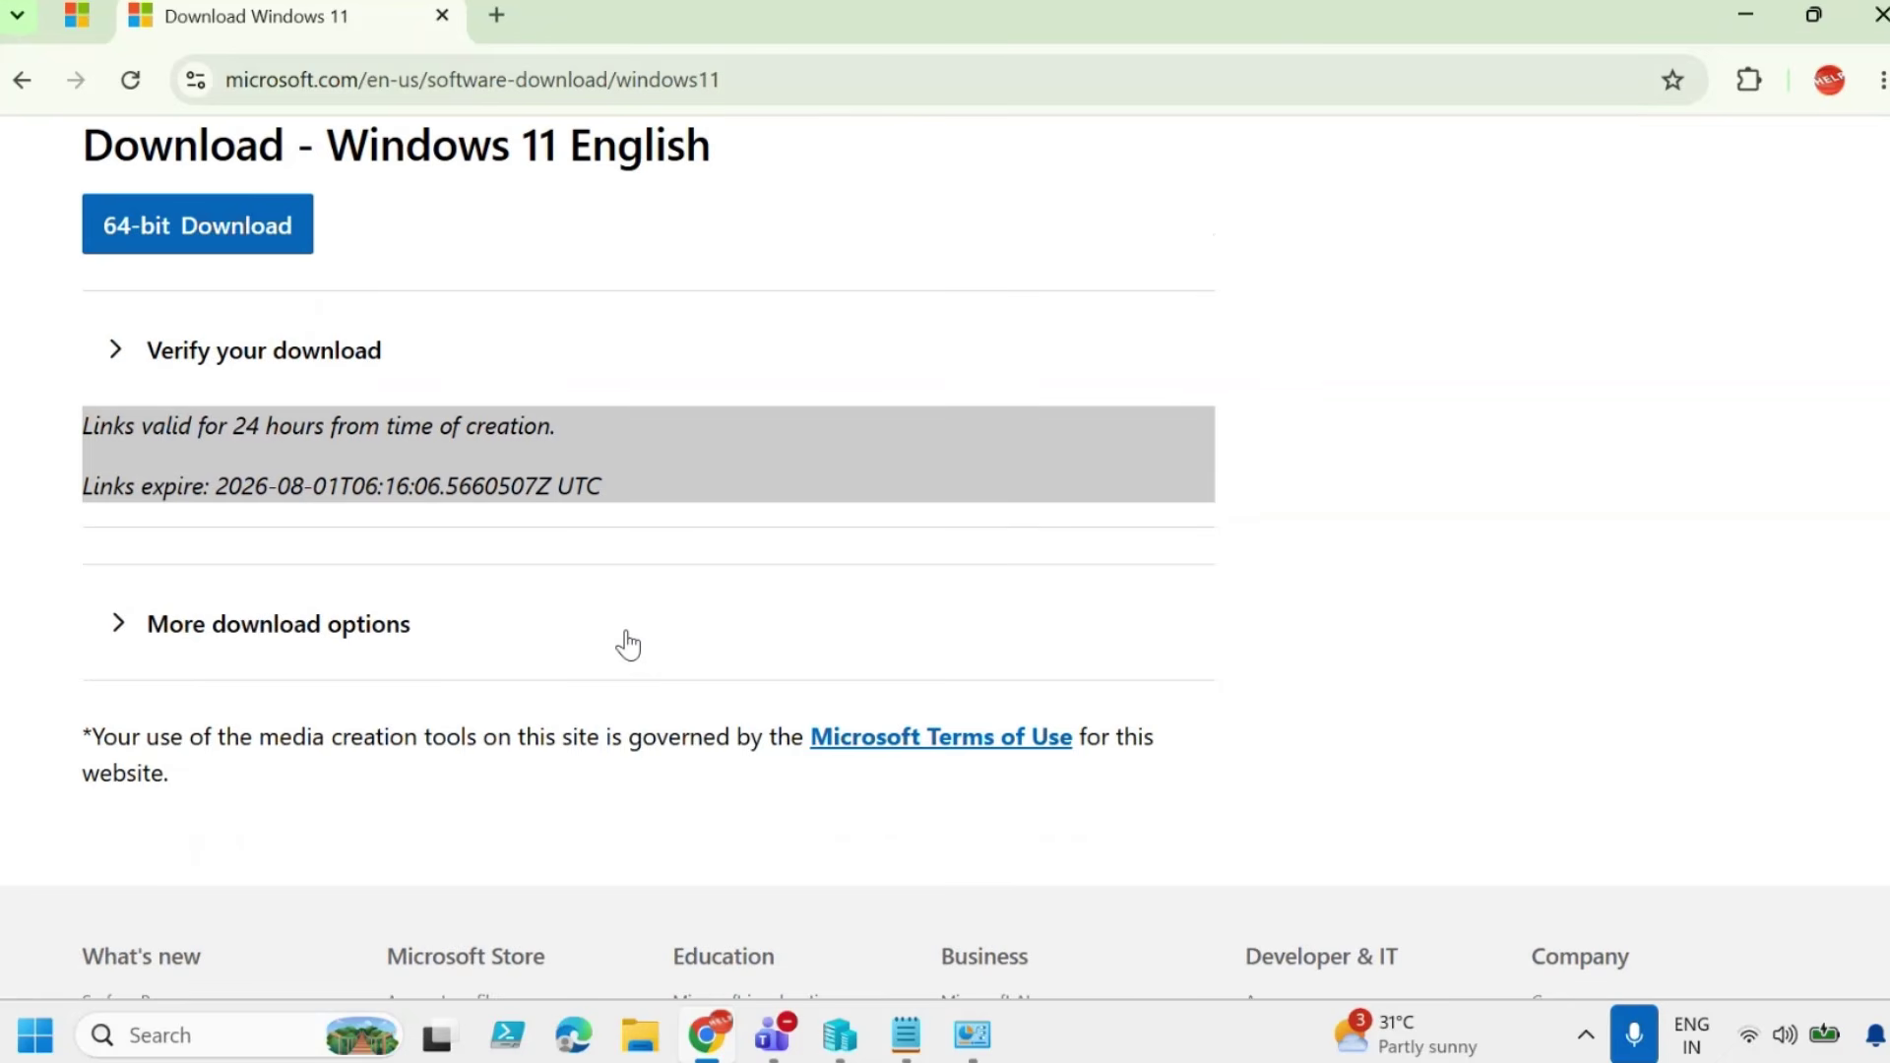
click(198, 239)
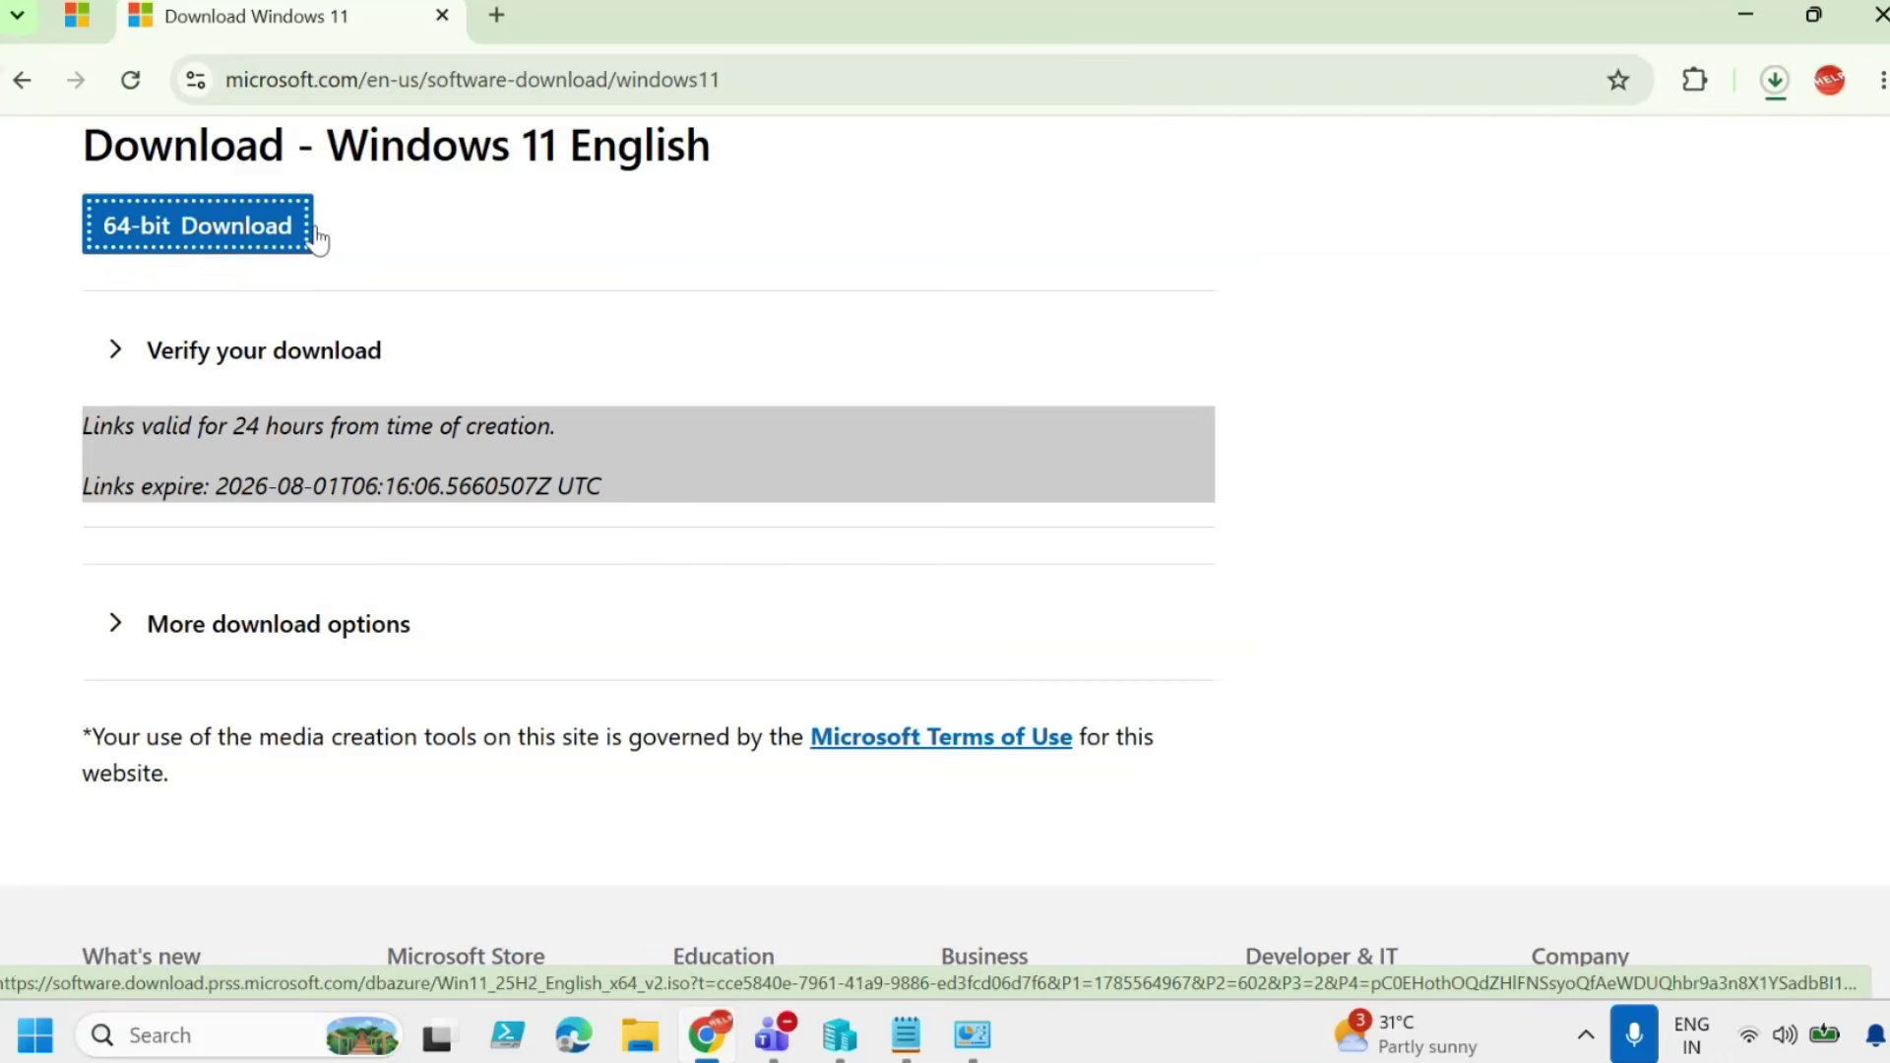
click(1775, 94)
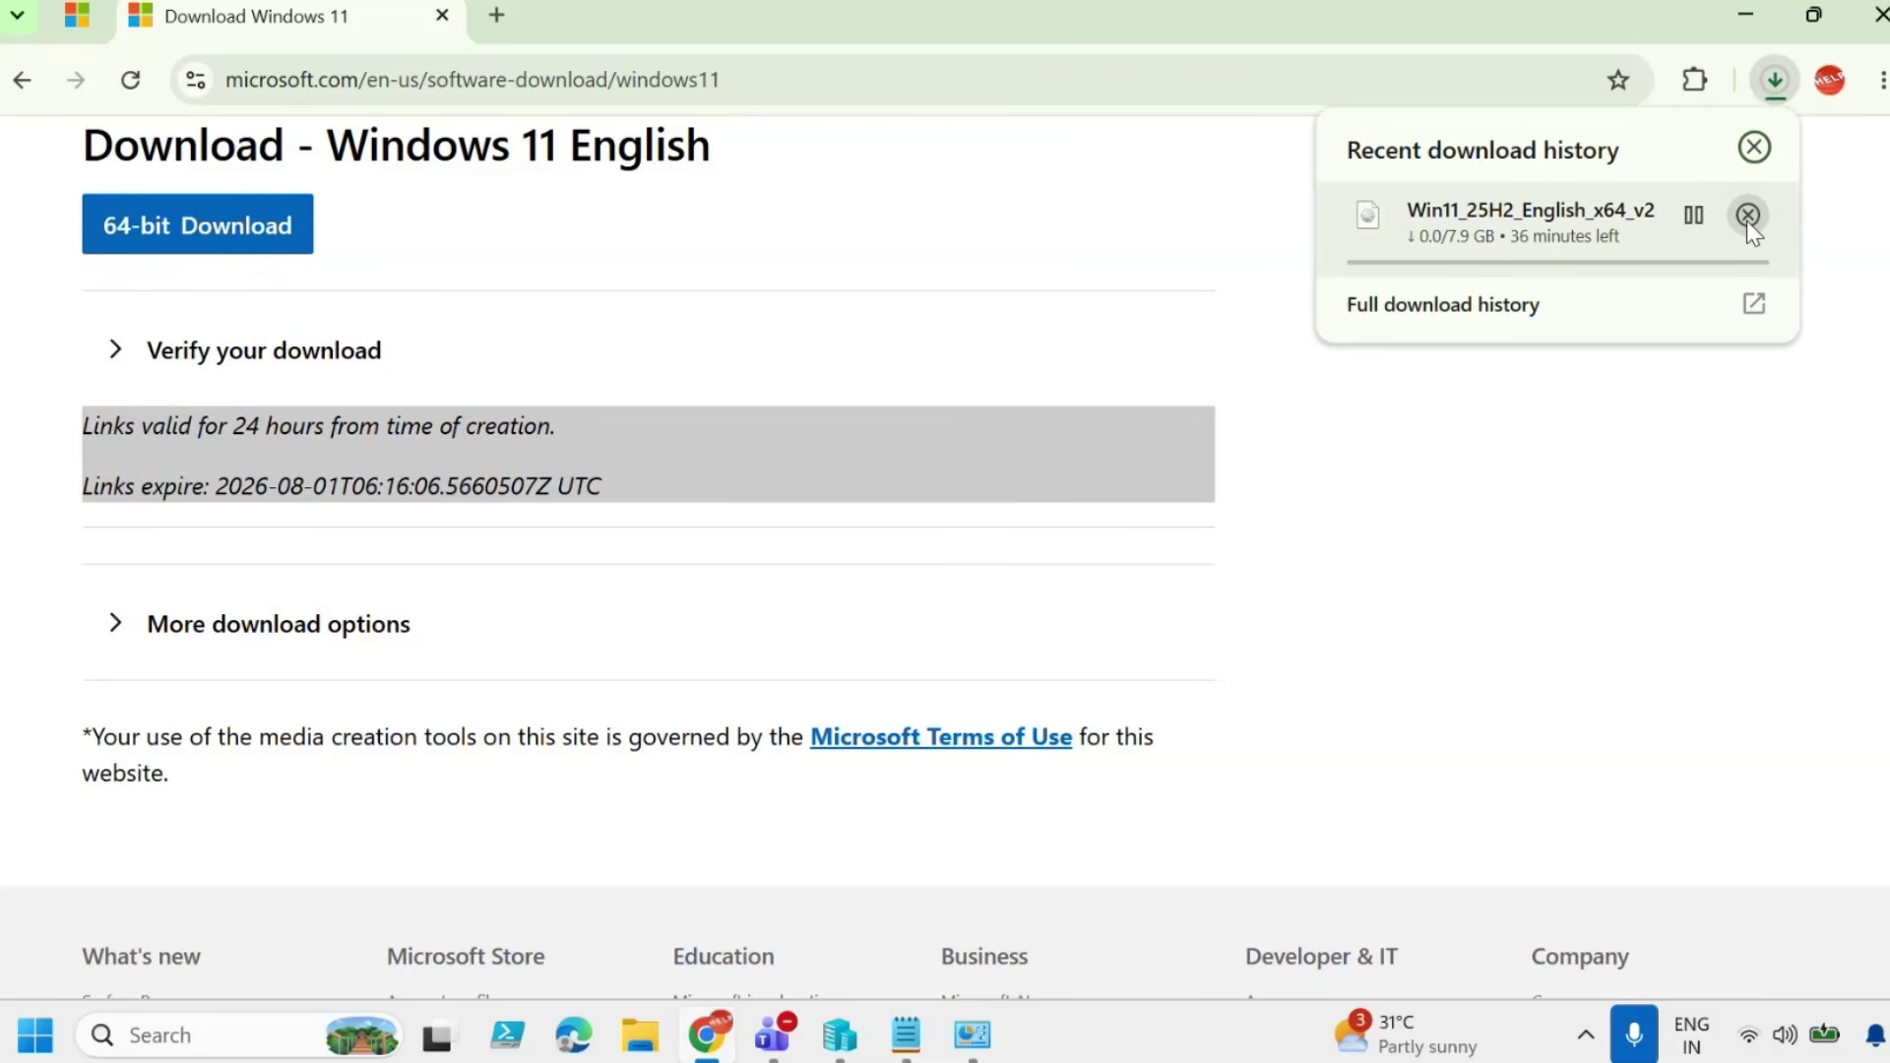
click(1747, 216)
click(1755, 147)
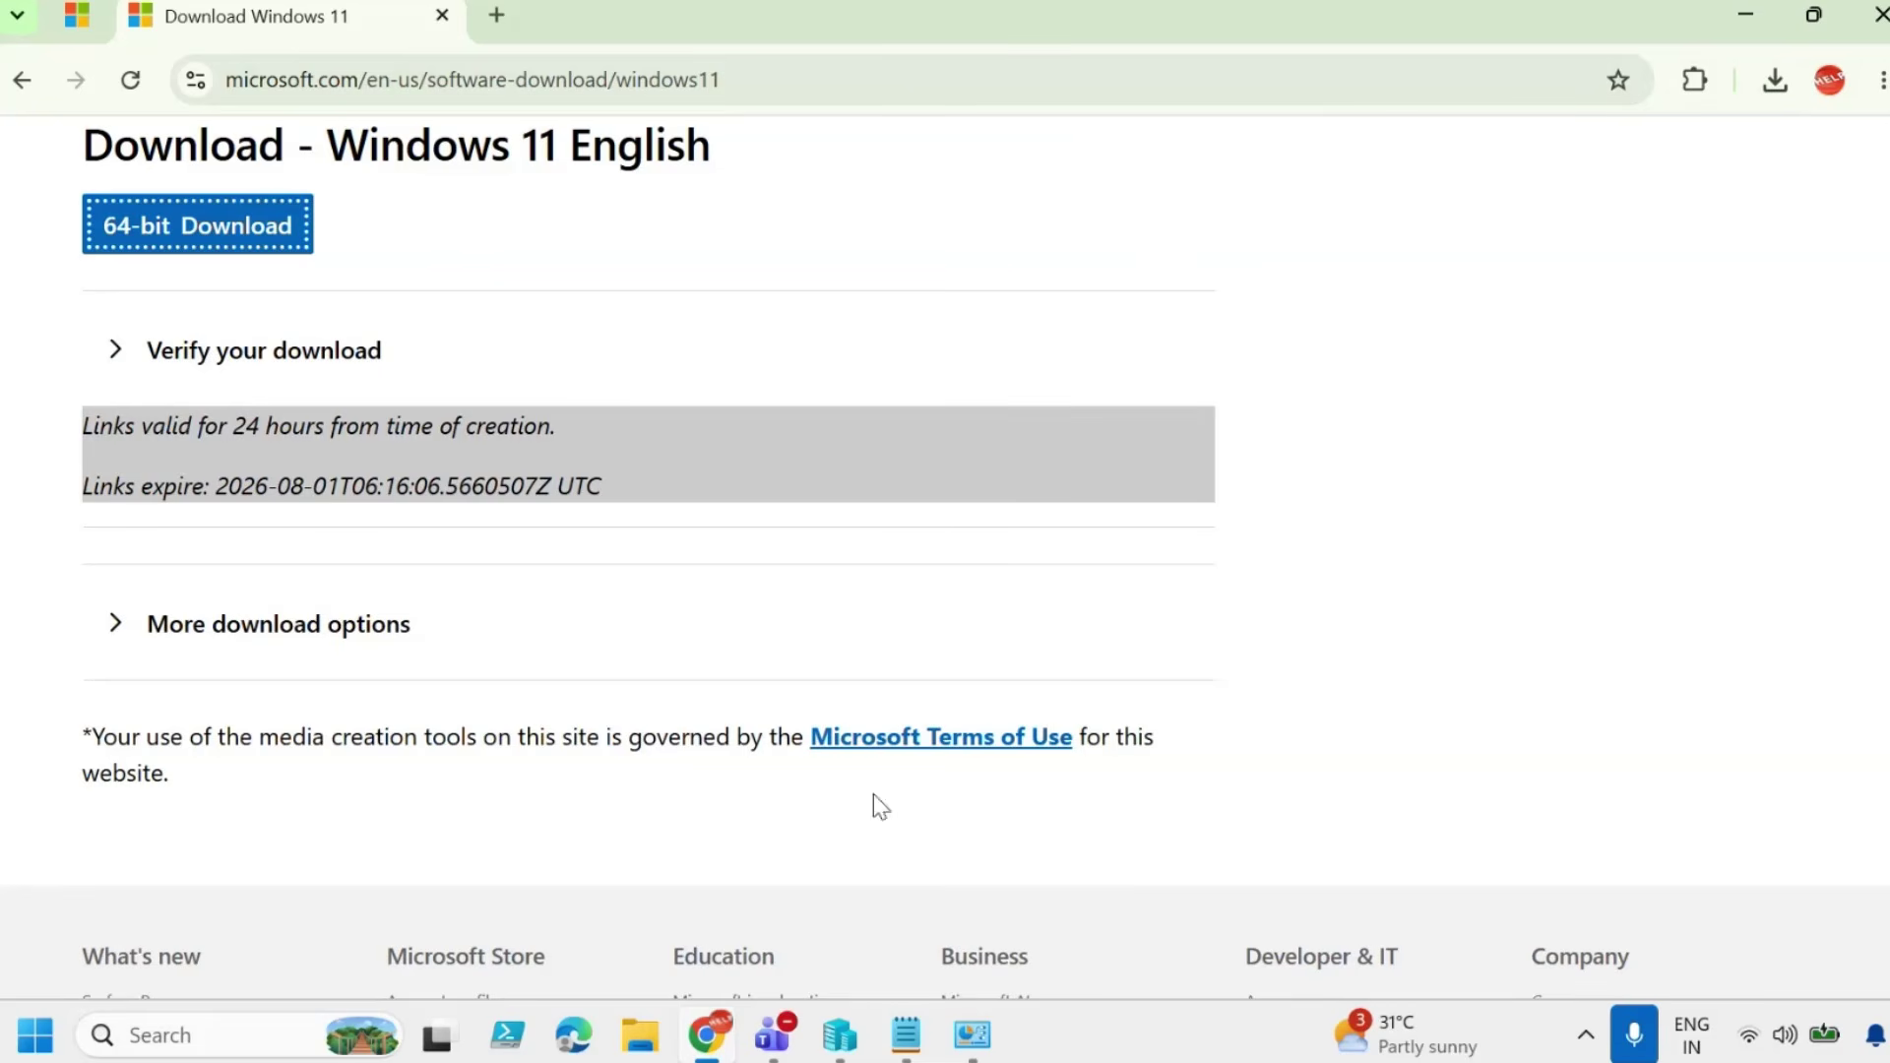
click(851, 886)
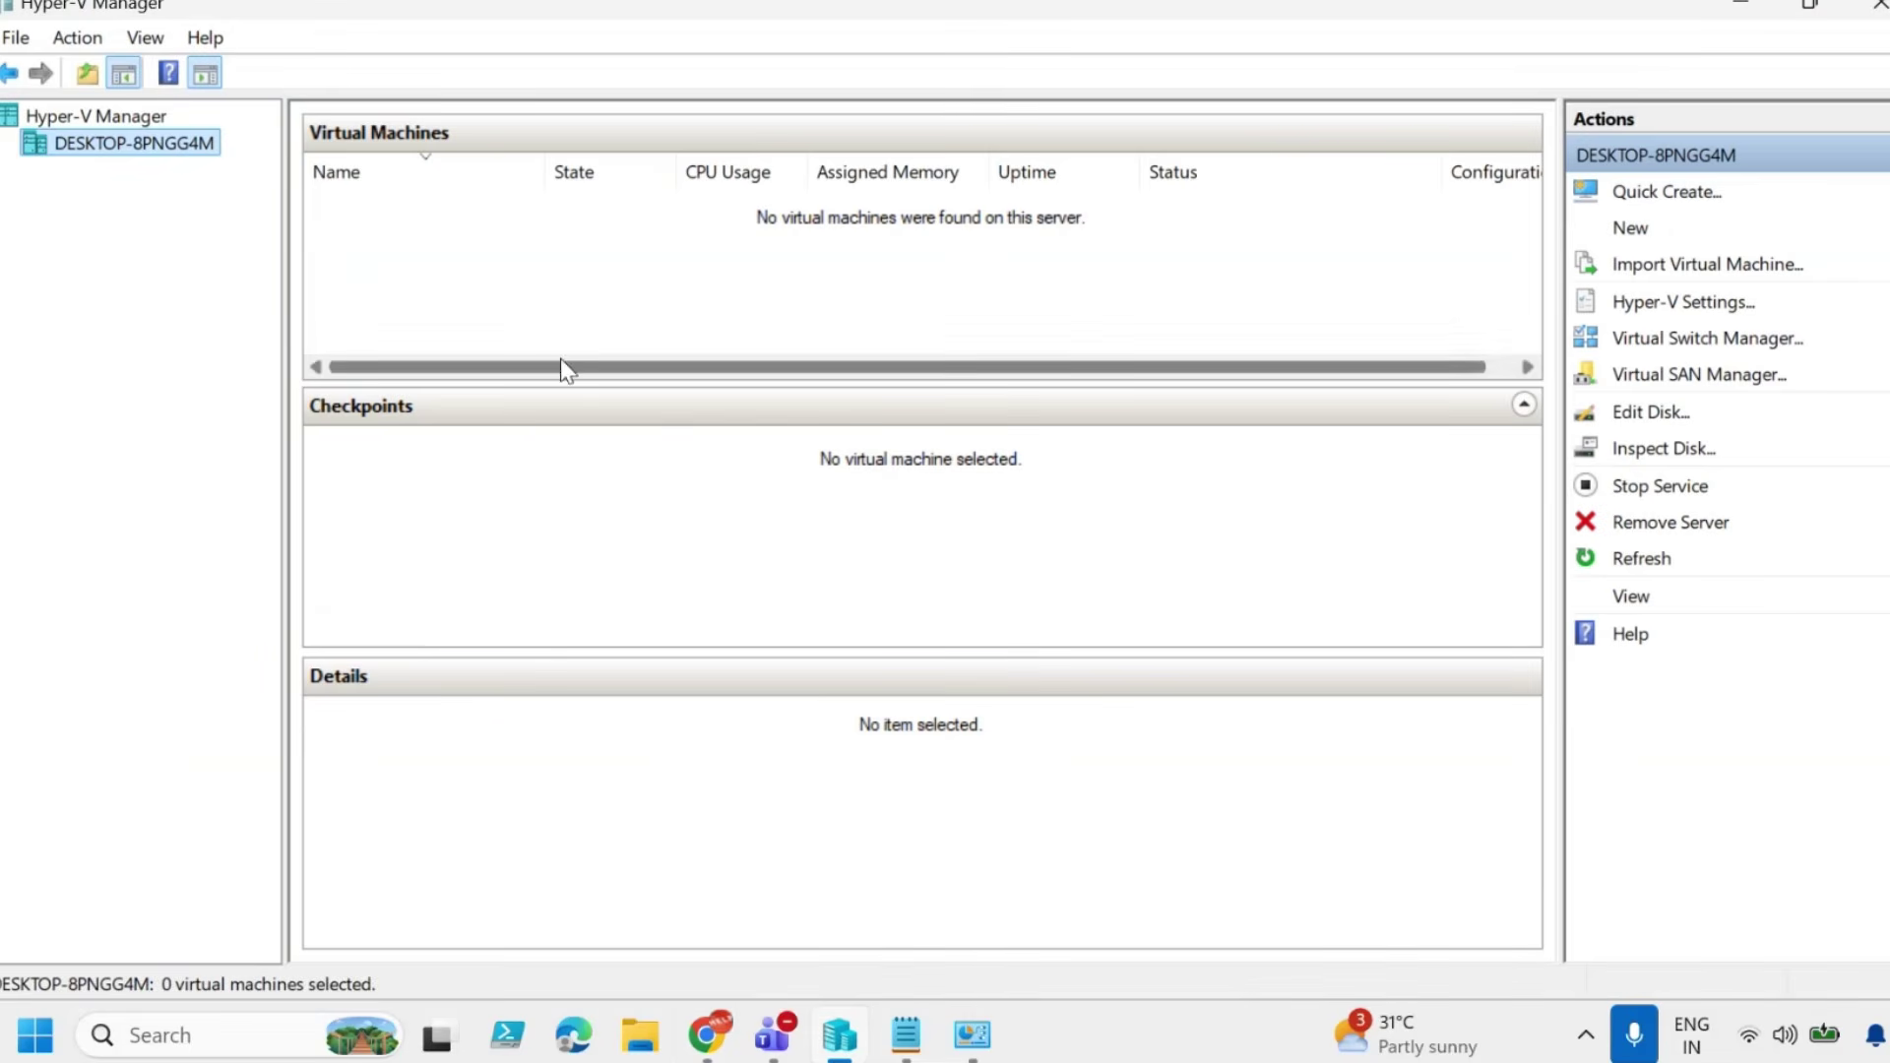
Start a New Virtual Machine on the local host and name it Win11_25h2.
right_click(168, 157)
mouse_move(249, 206)
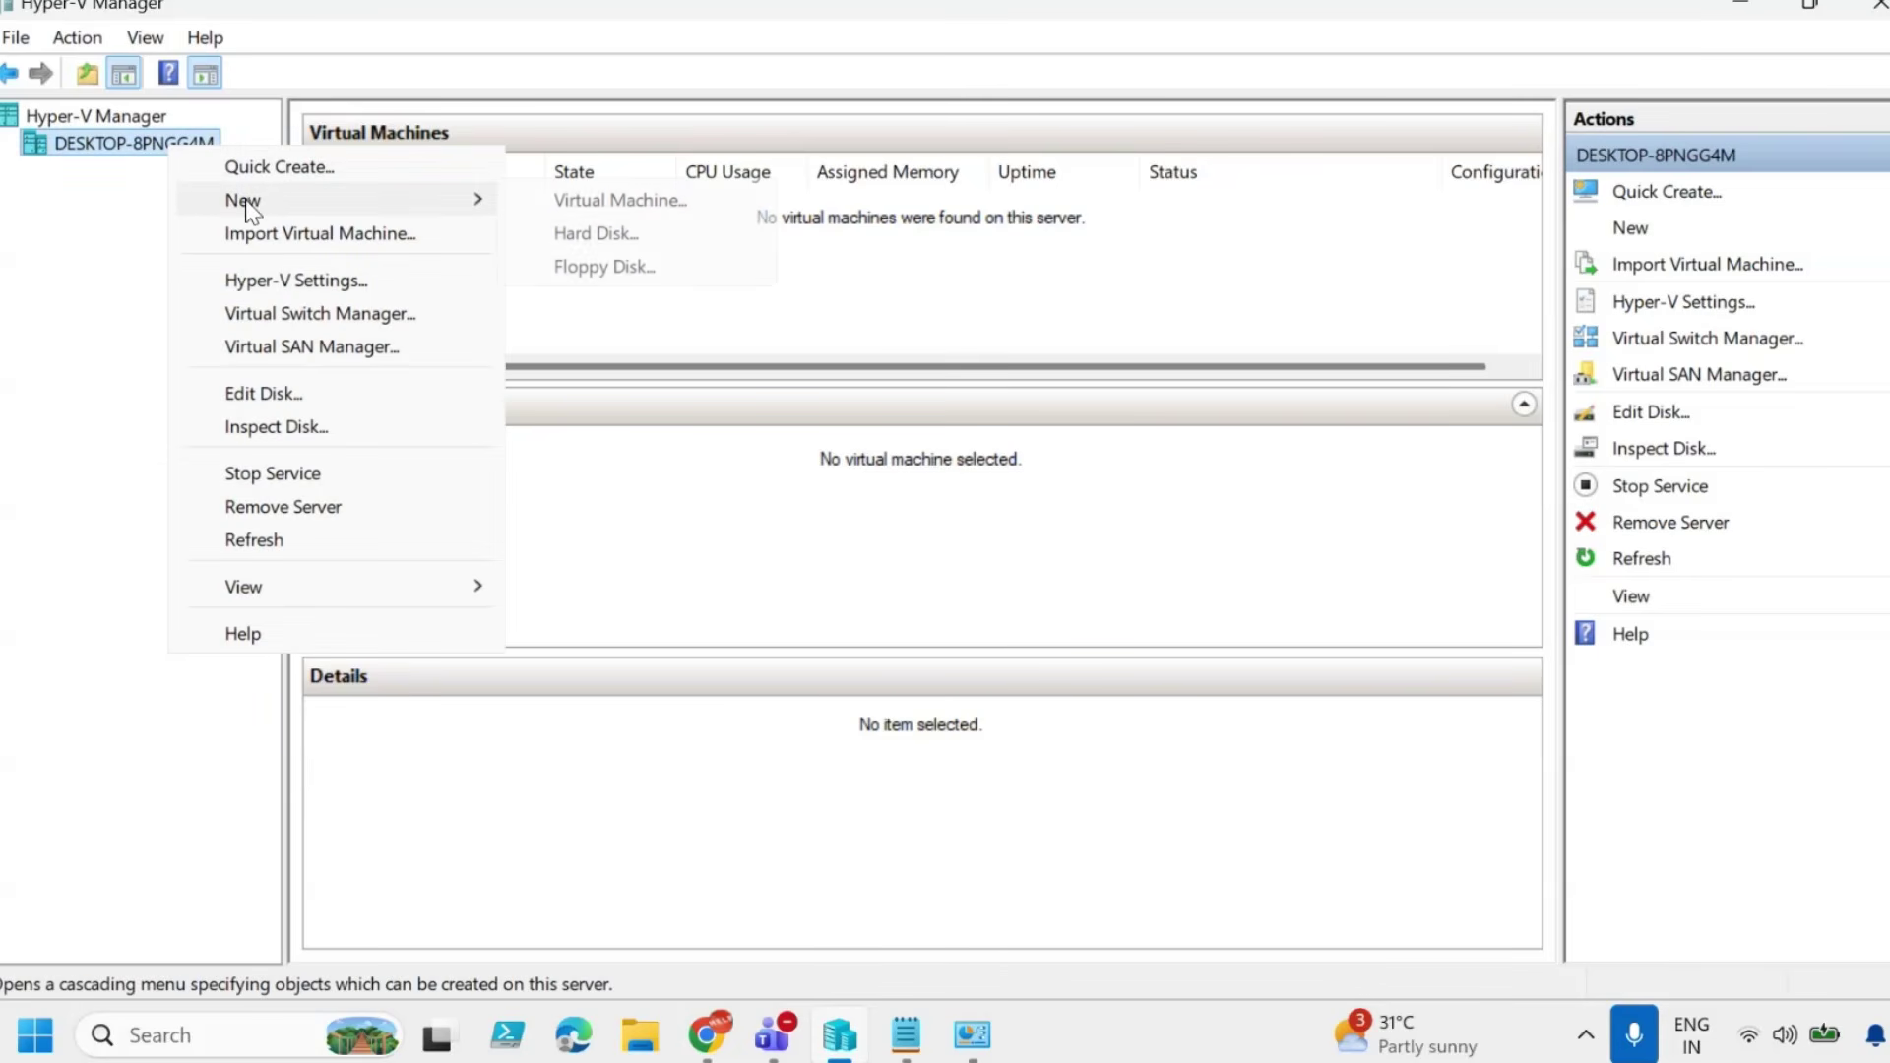
click(587, 203)
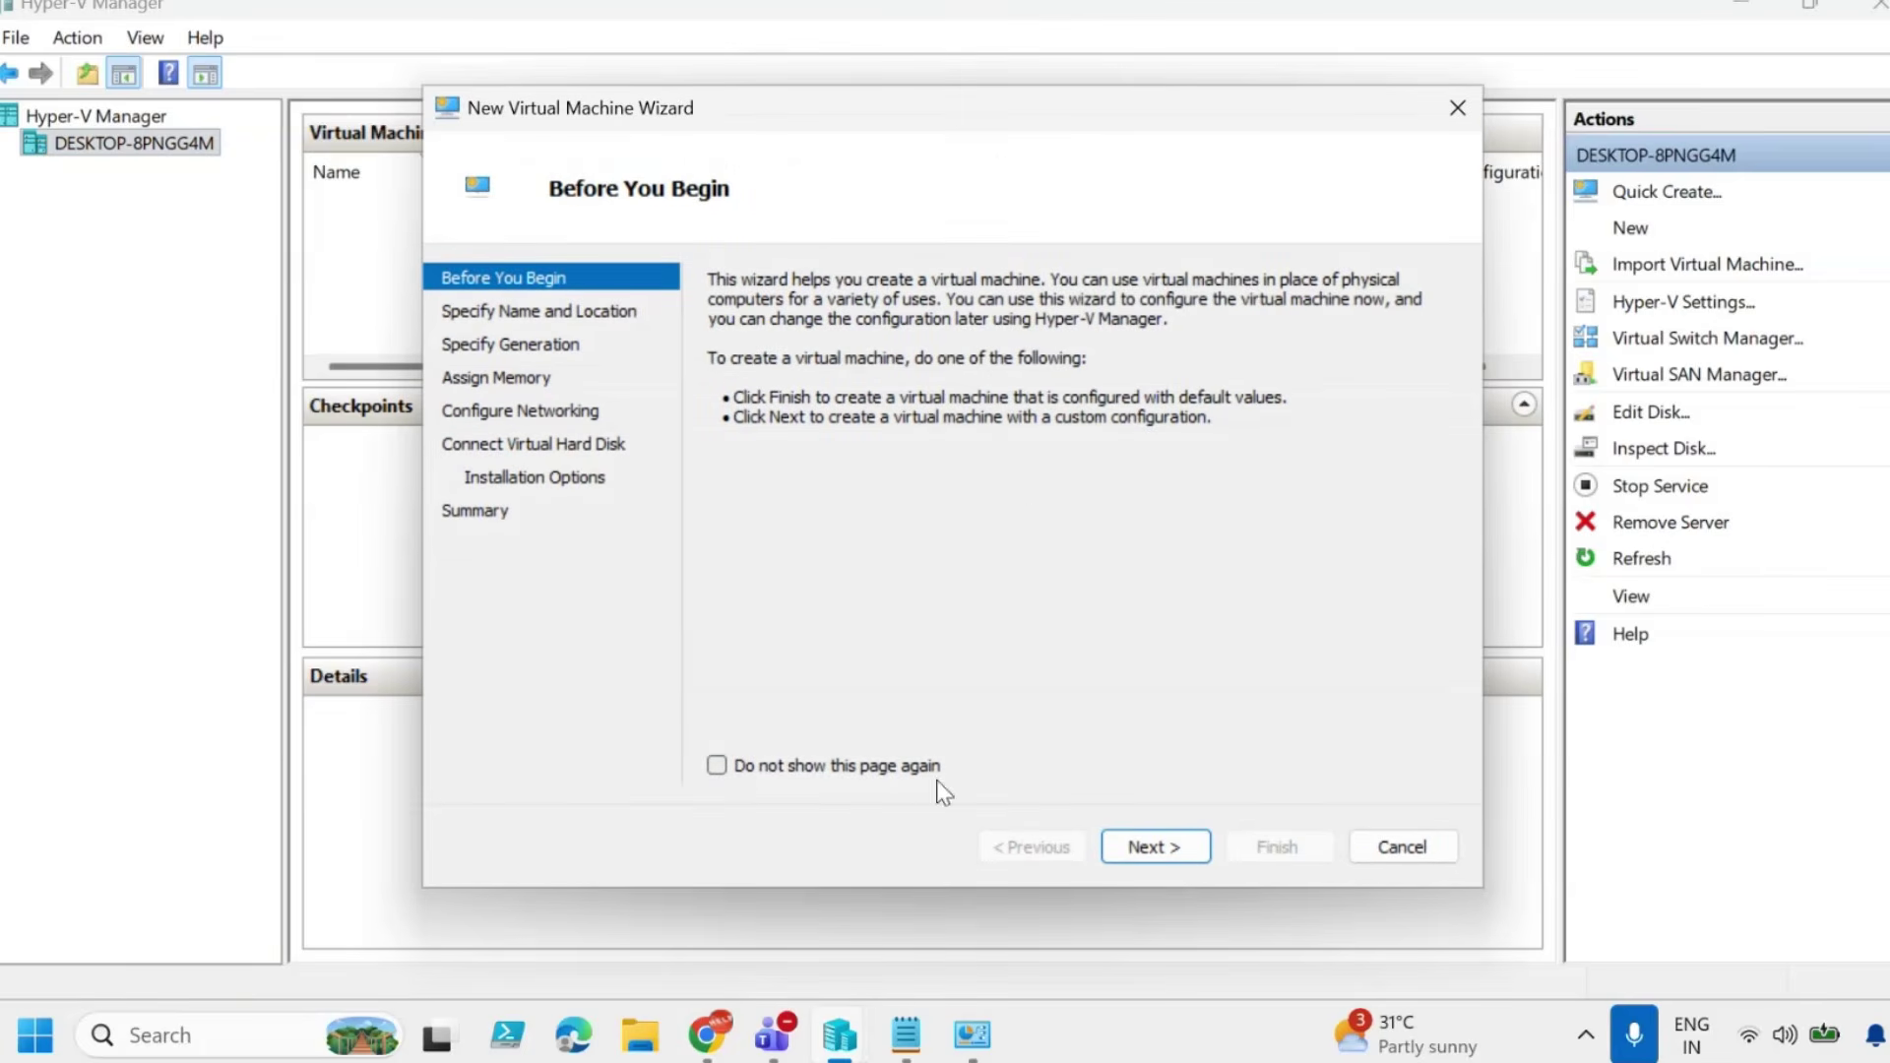
click(1148, 853)
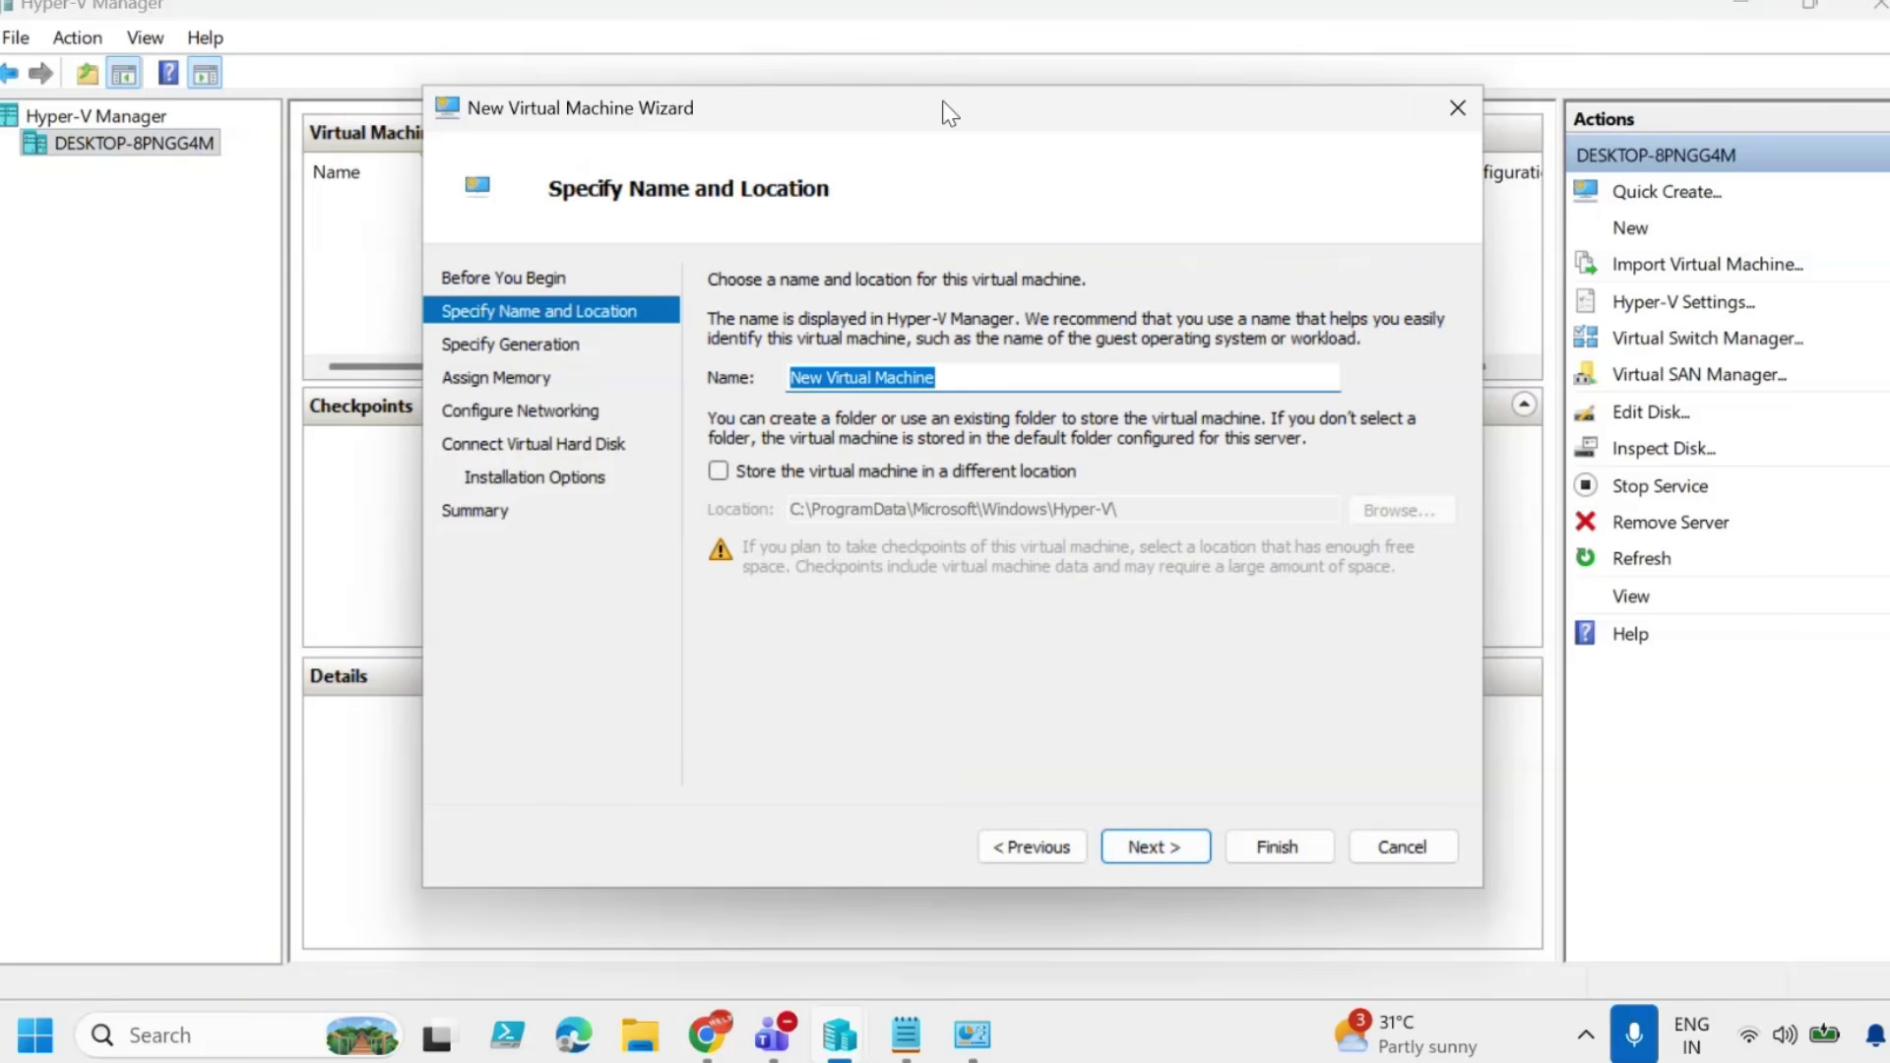
drag(945, 109, 1320, 114)
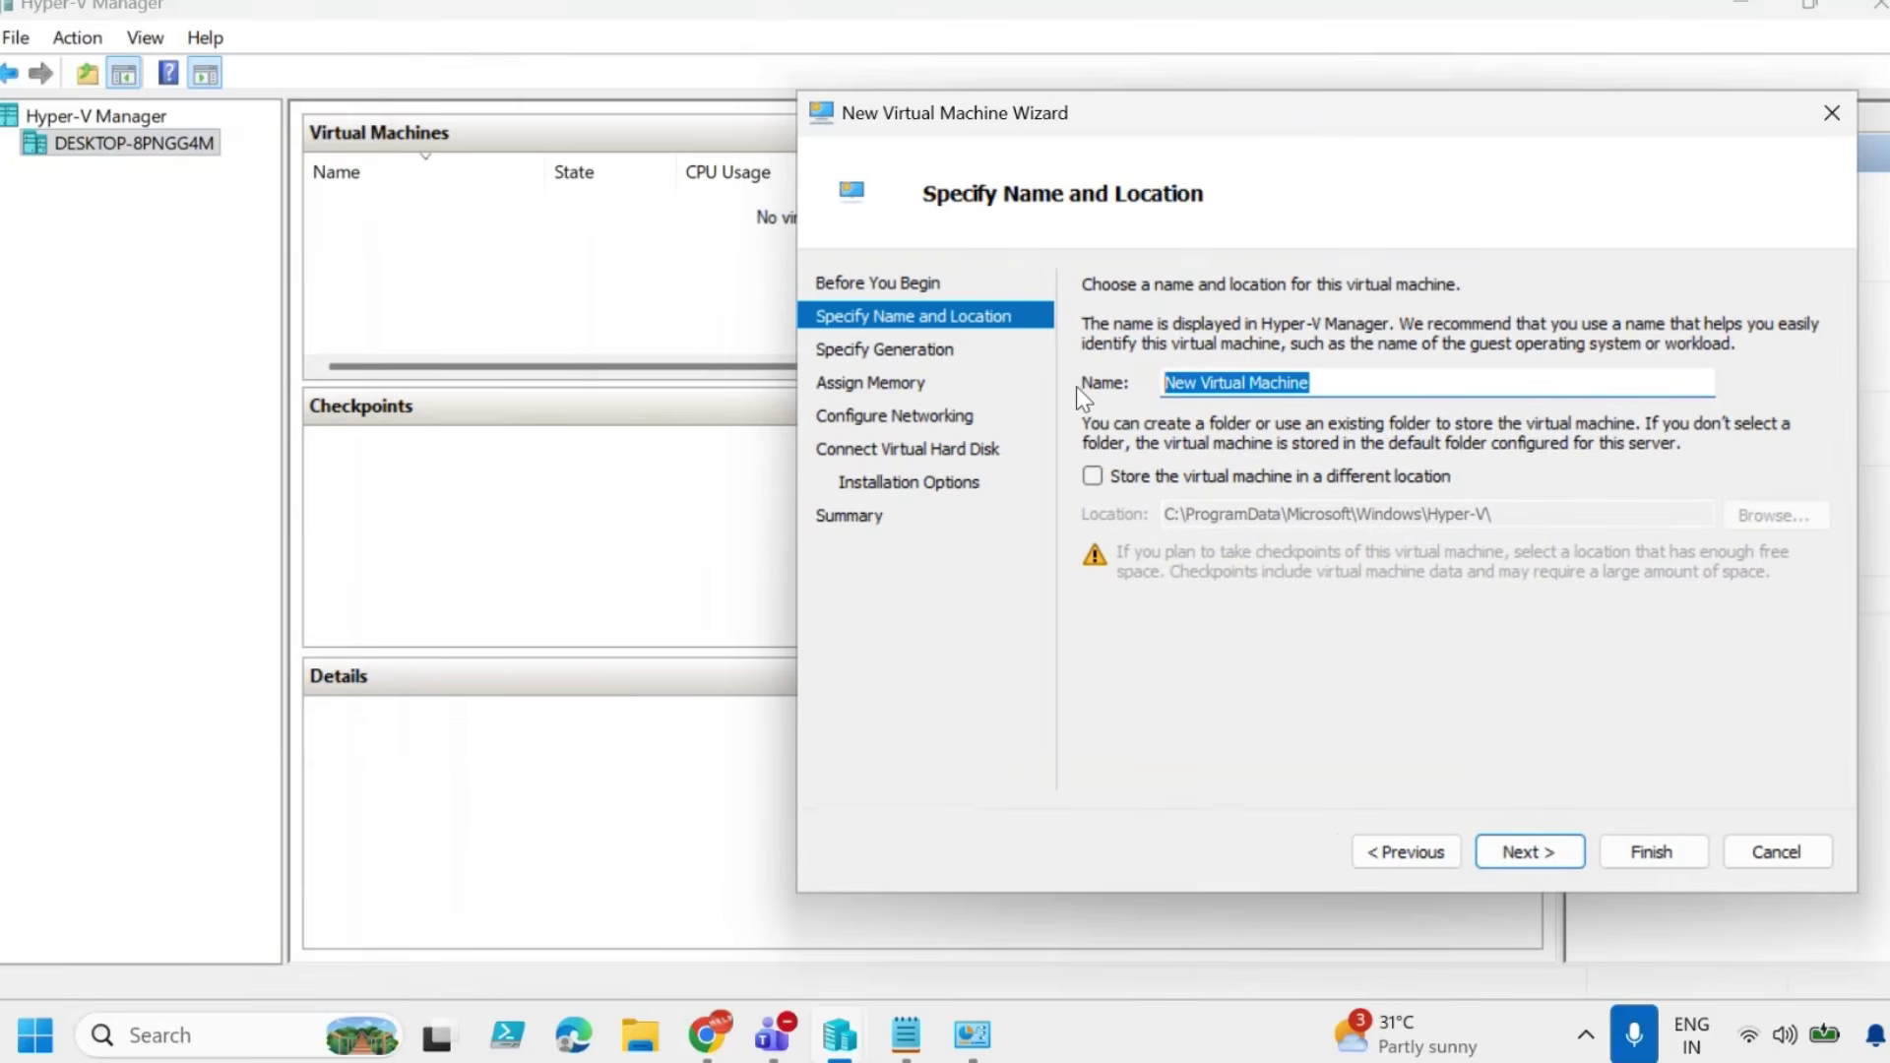
key(BackSpace)
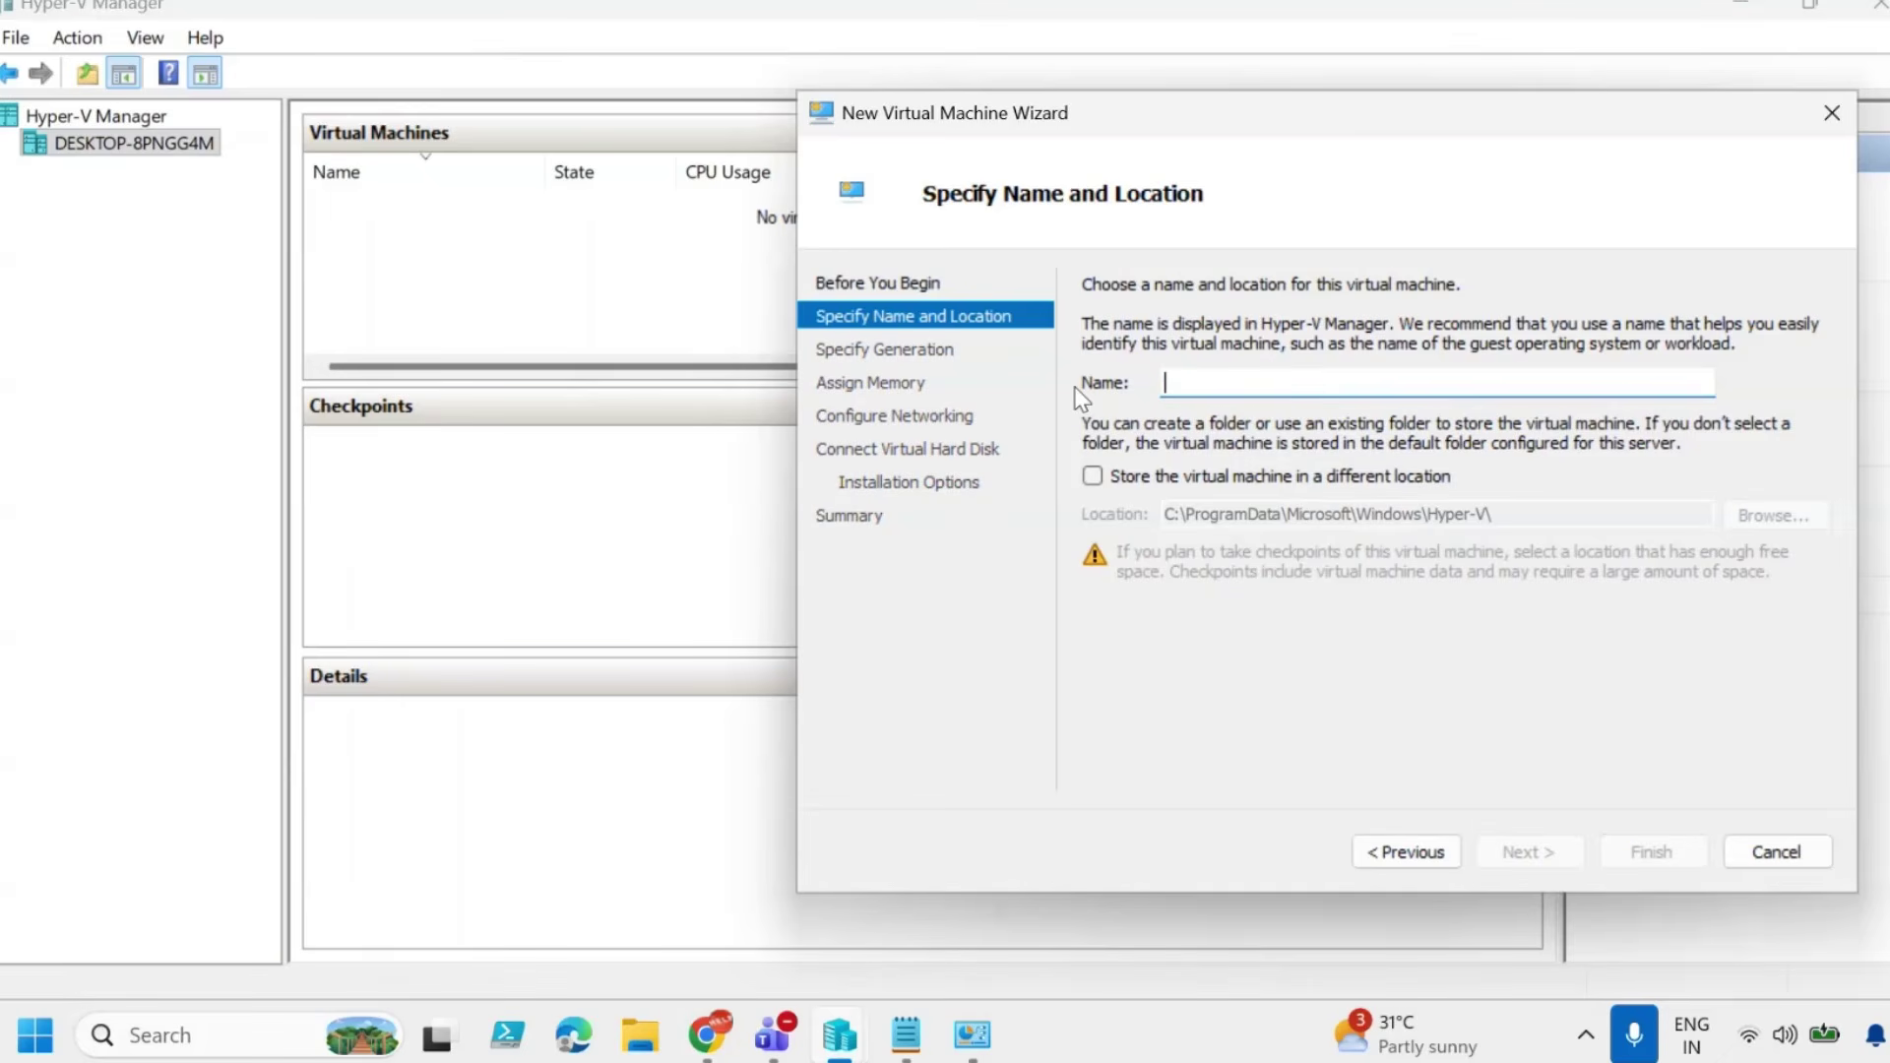
text(Win11)
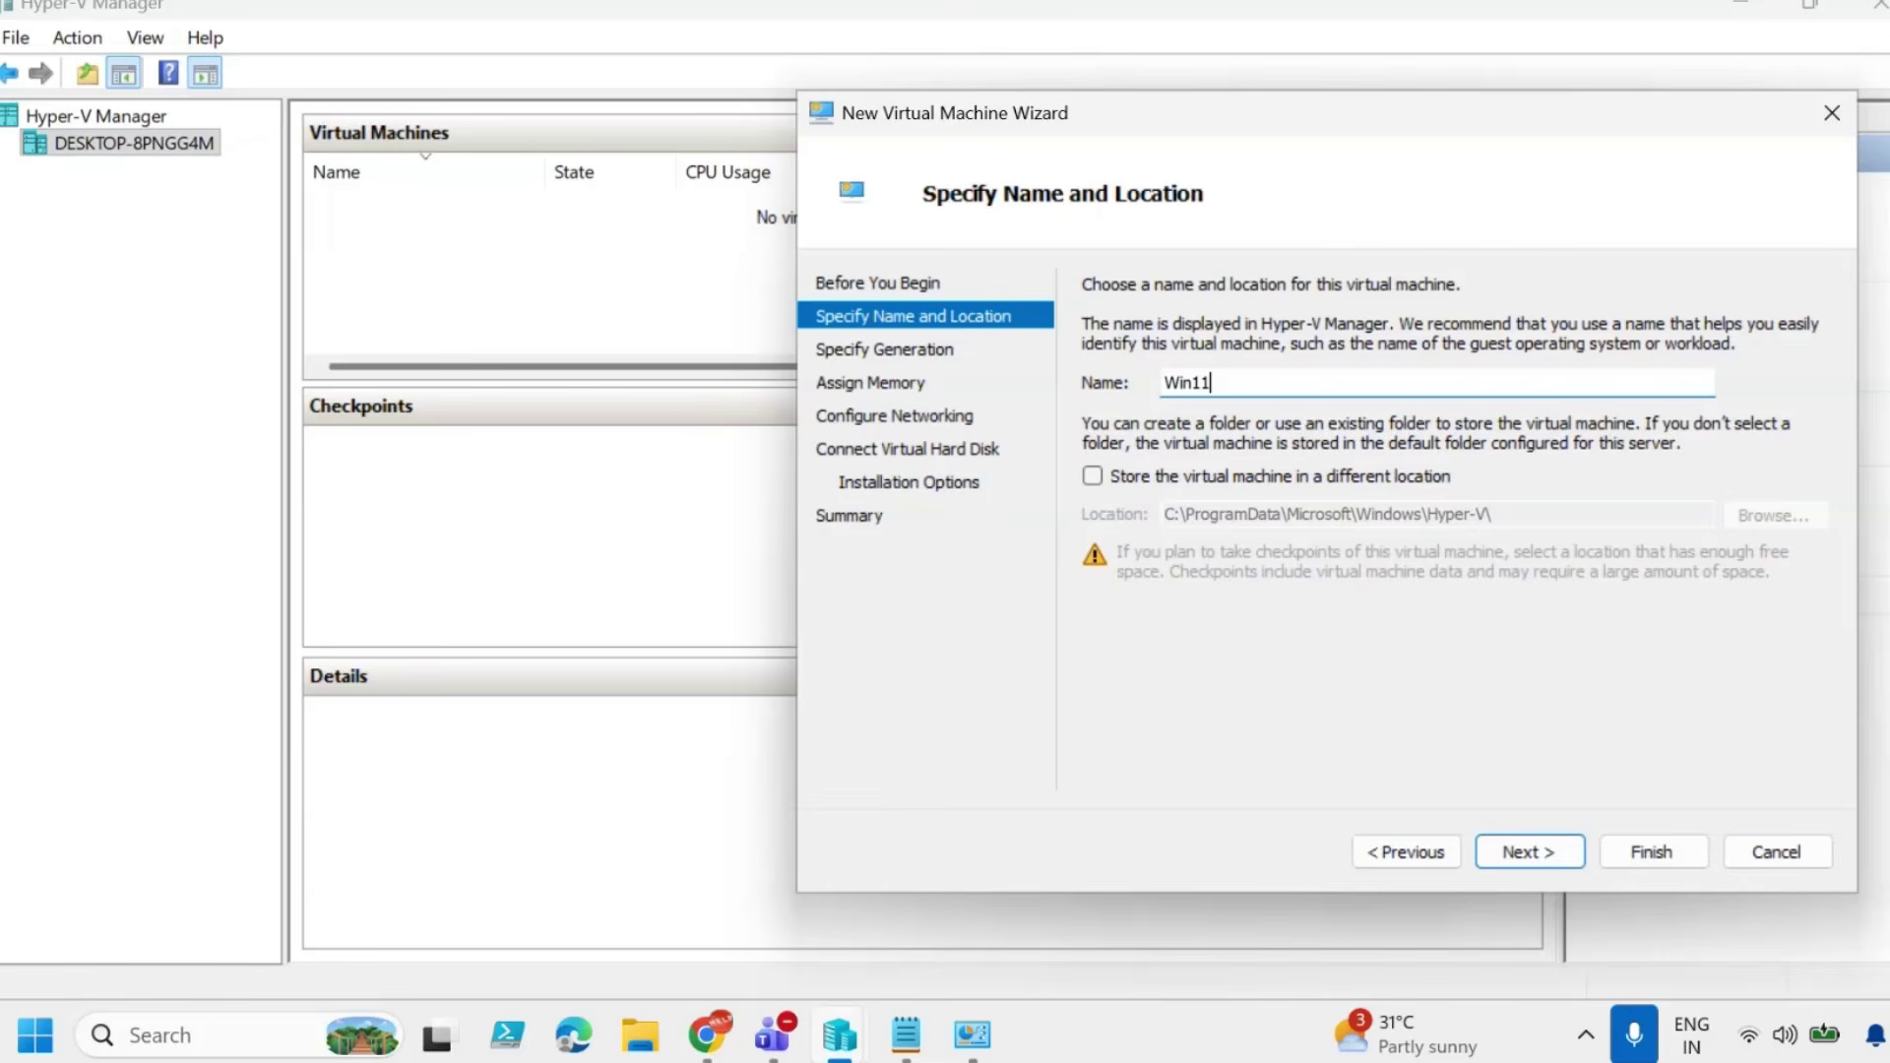
text(_25h2)
Store the virtual machine in the custom folder C:\Hyper-v\Win11_2025\.
drag(1405, 118, 1280, 116)
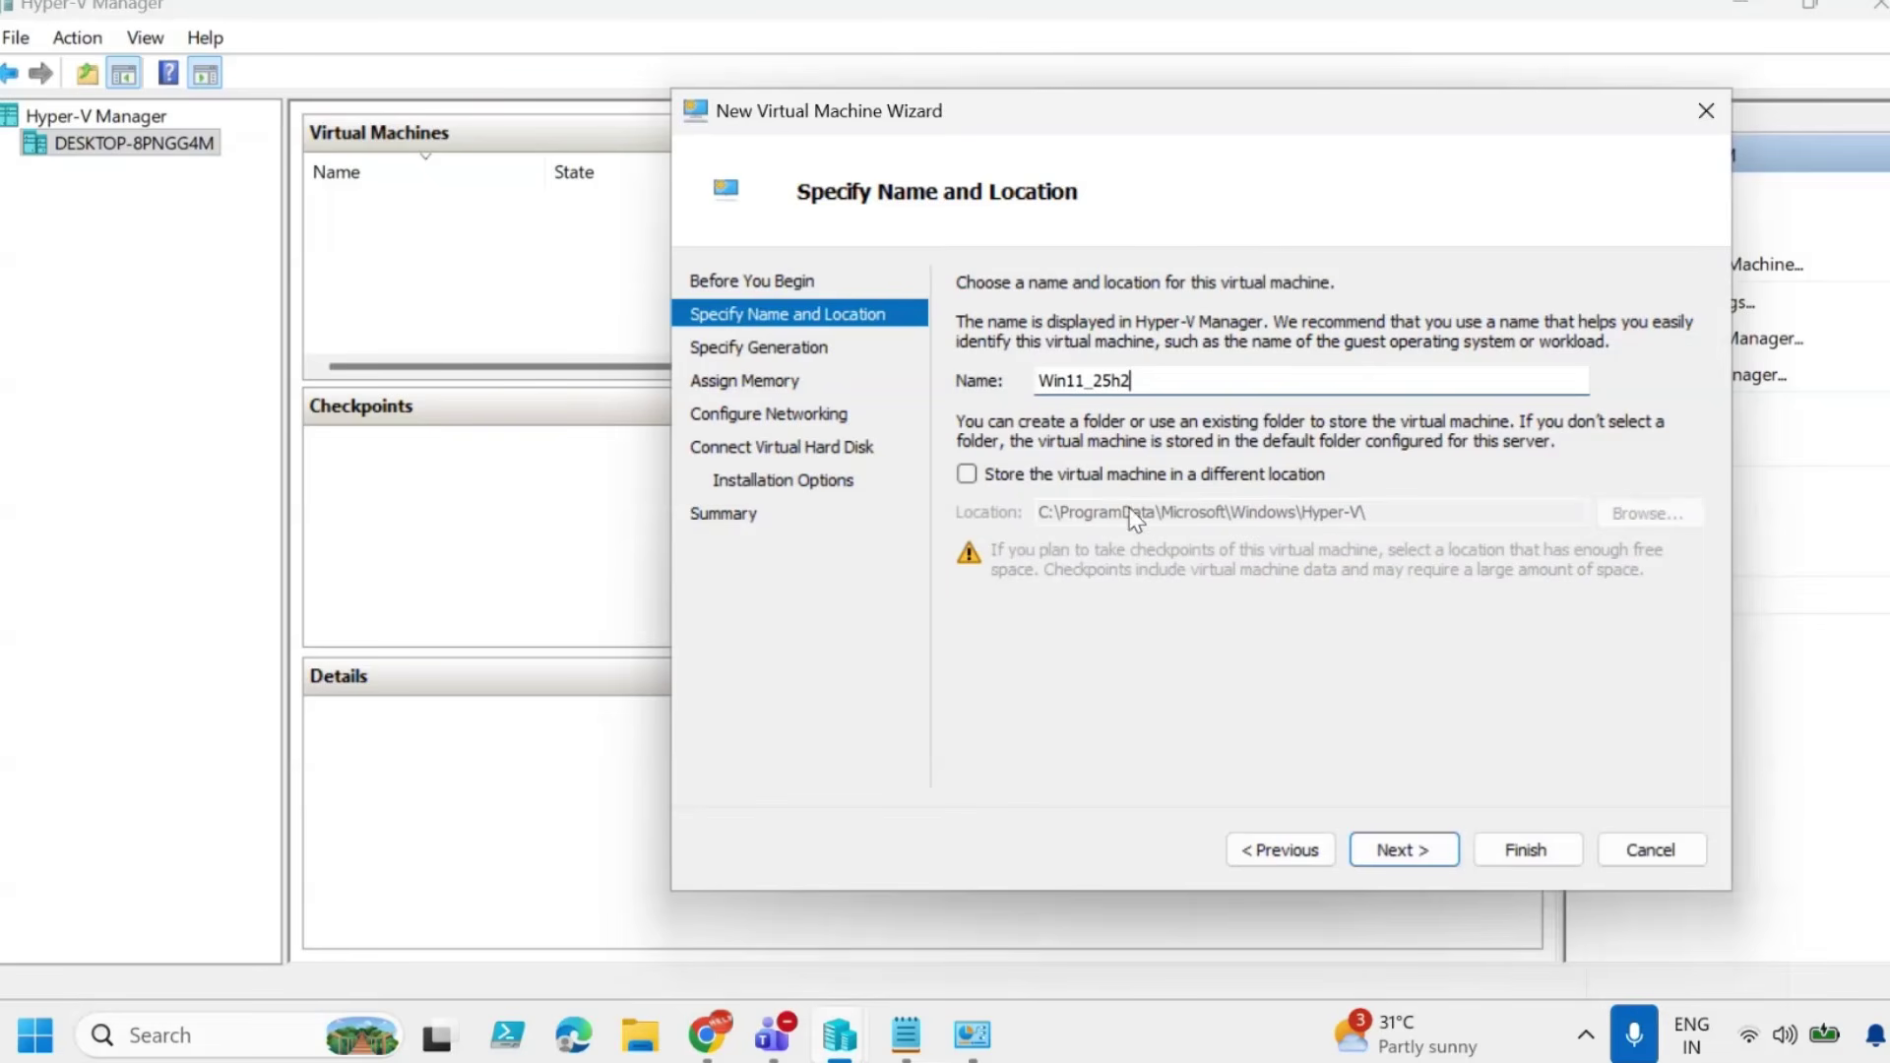
click(966, 475)
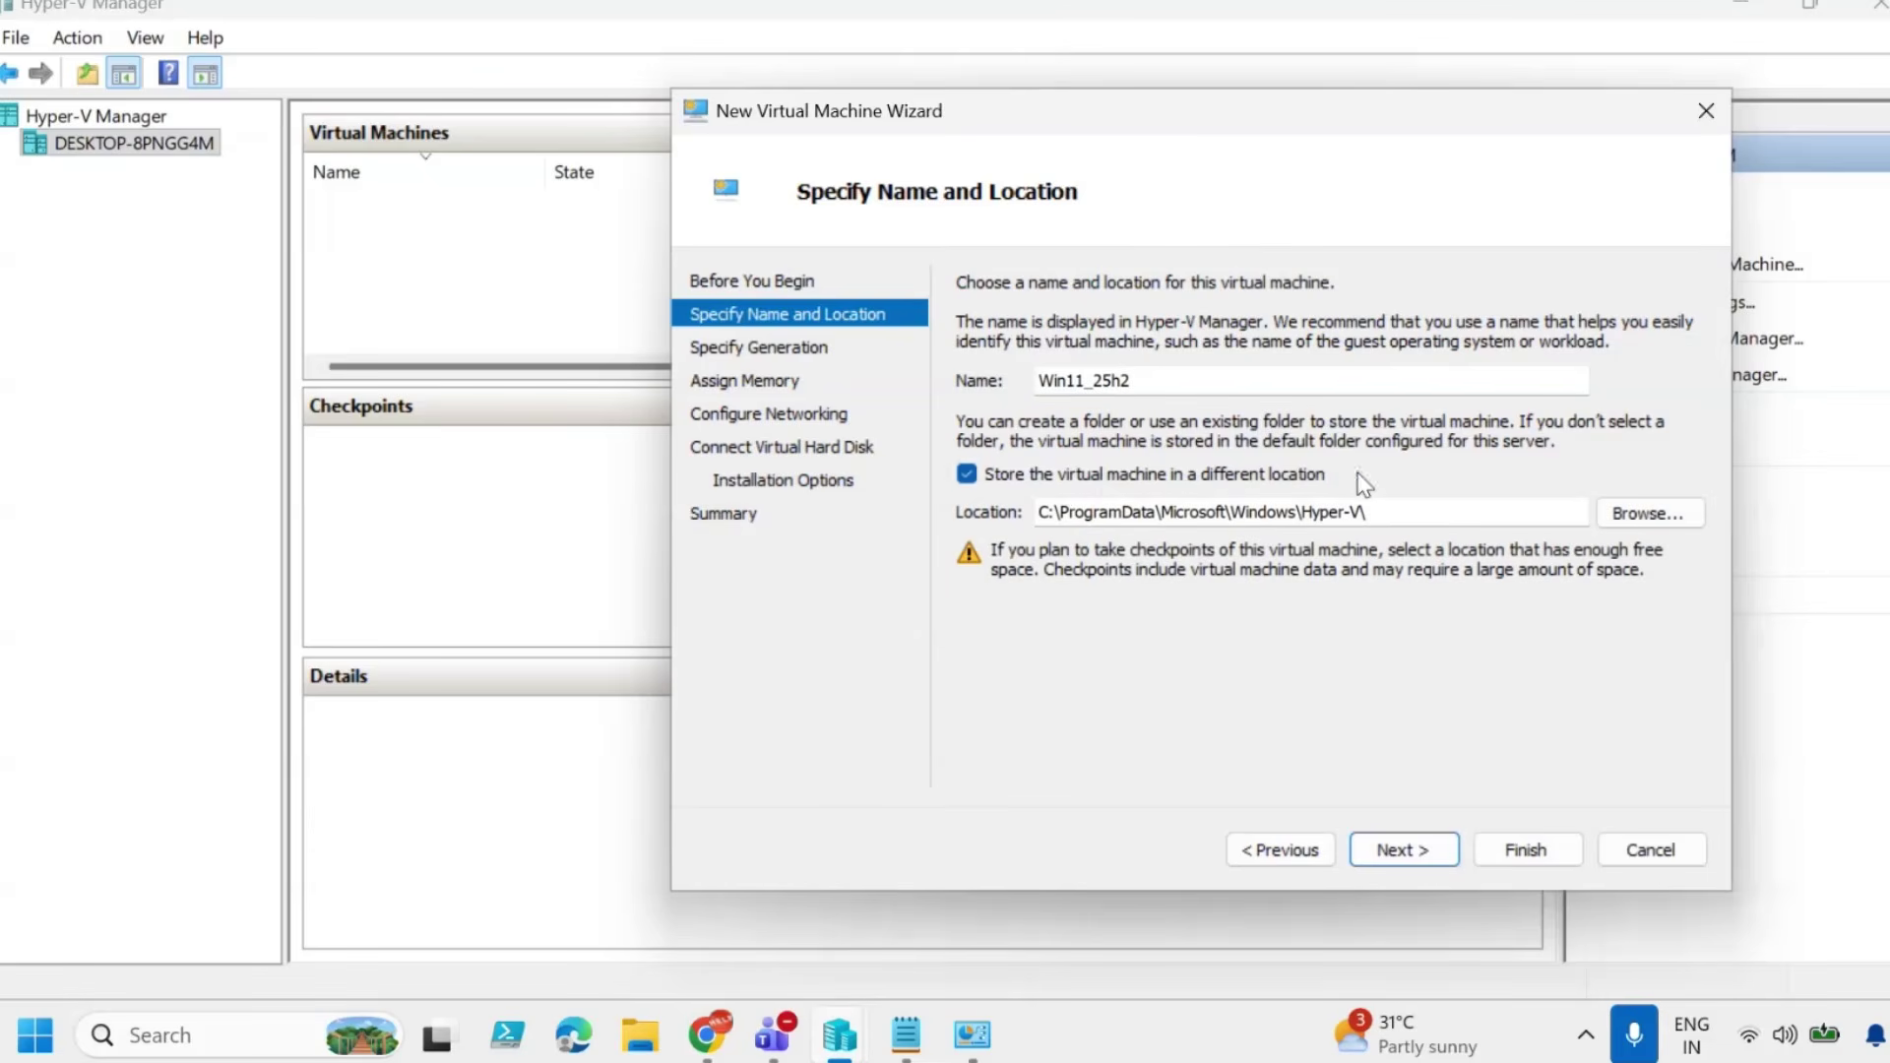
click(1641, 509)
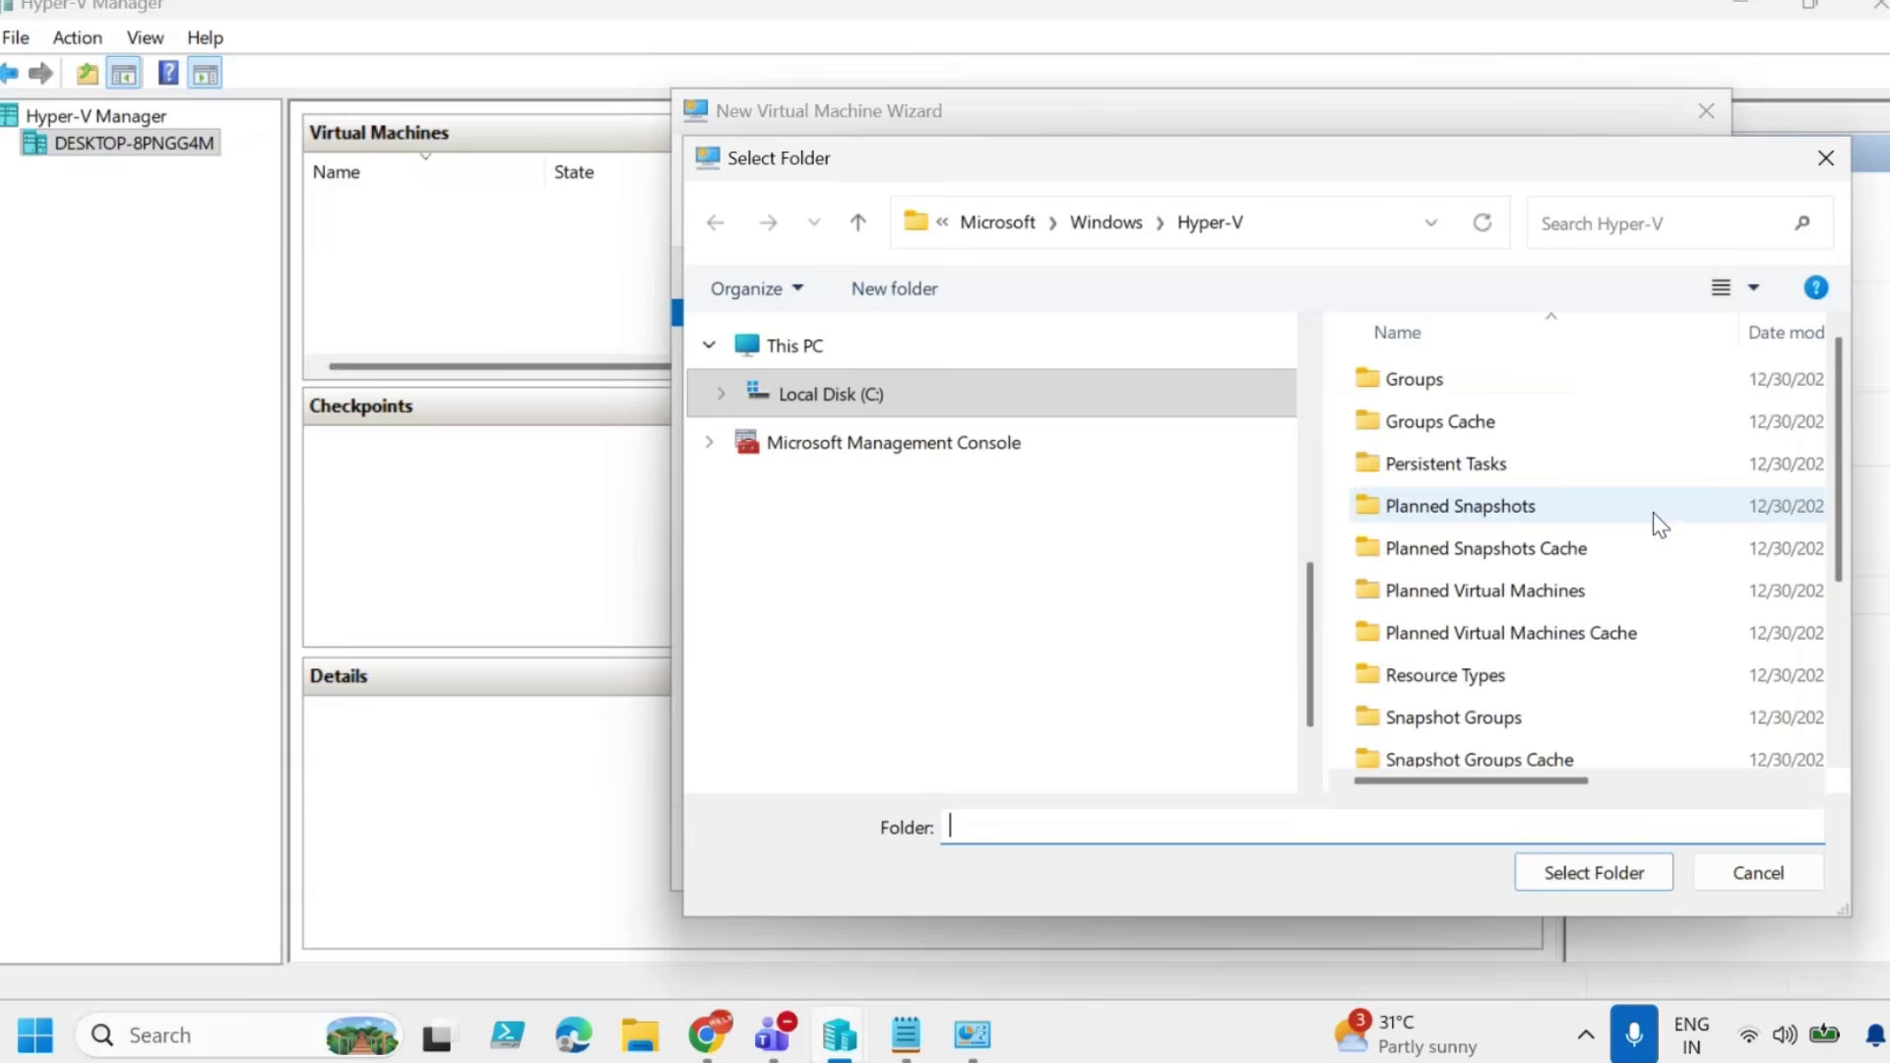
click(827, 692)
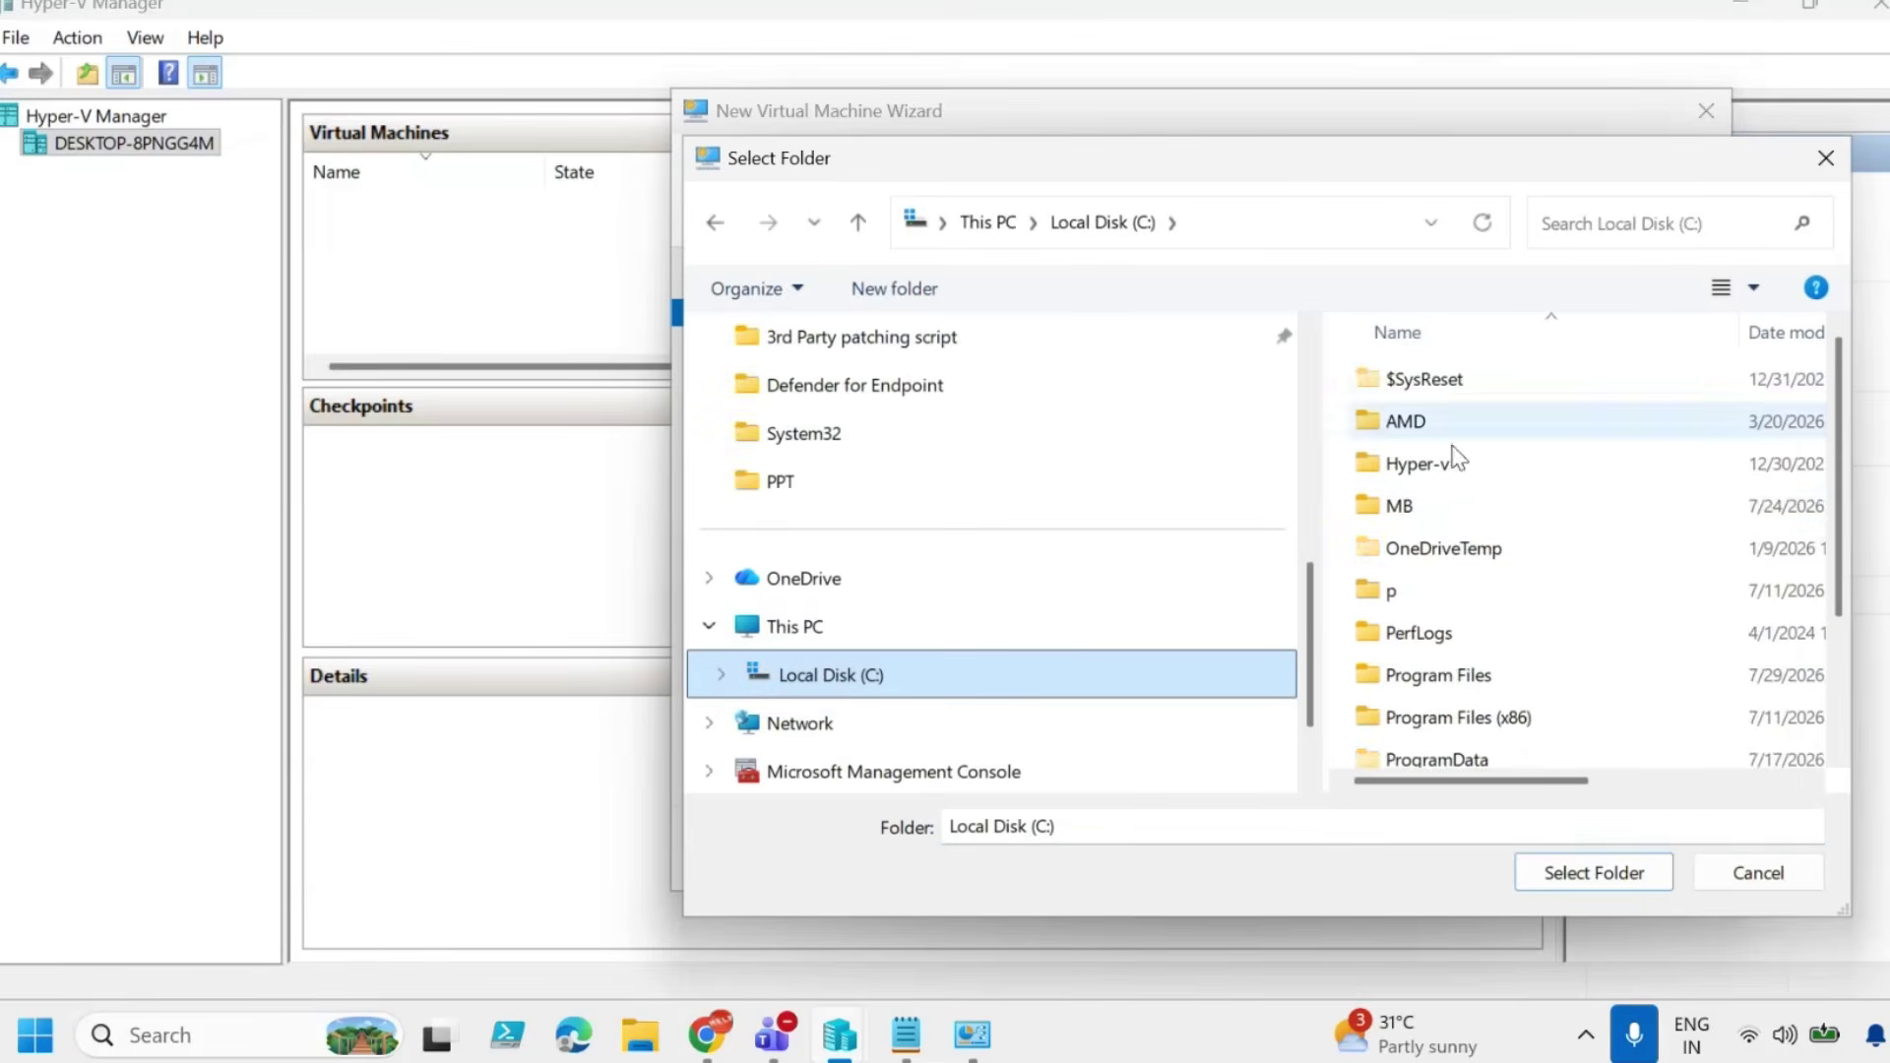
drag(1673, 190, 1603, 142)
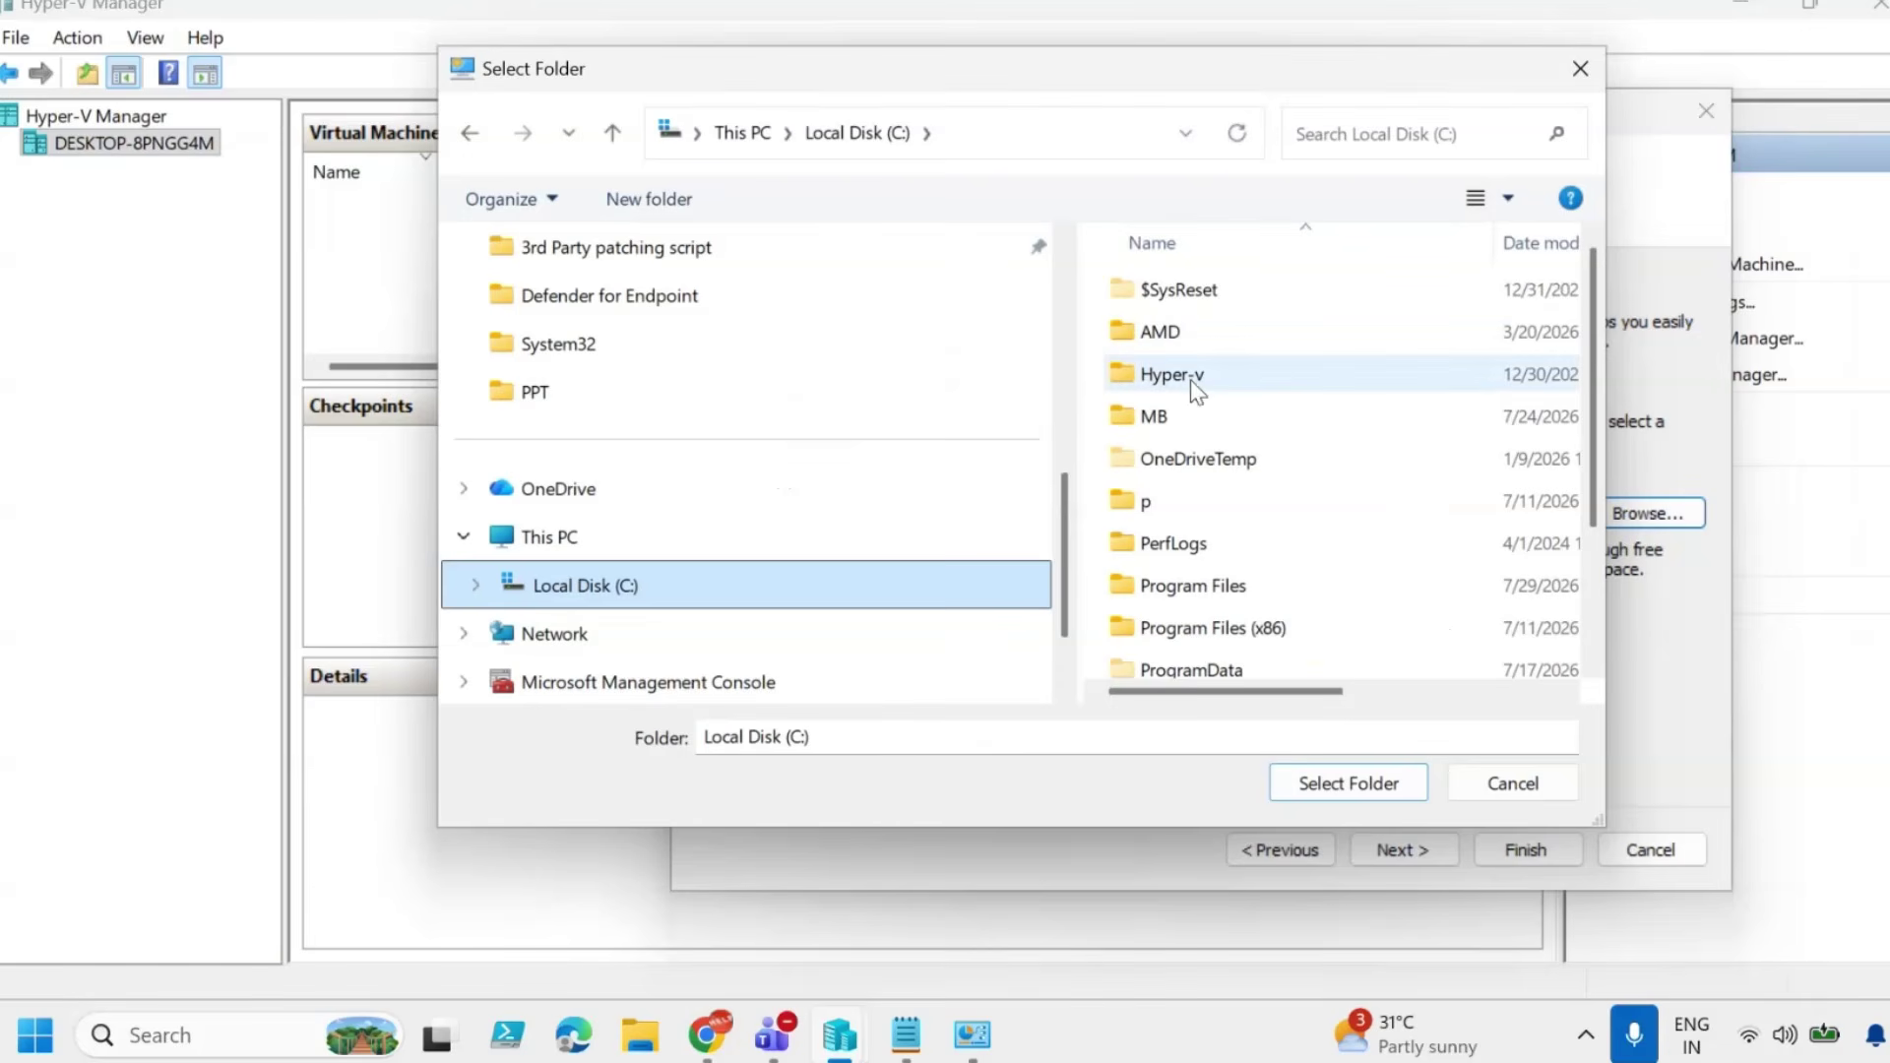
click(1175, 379)
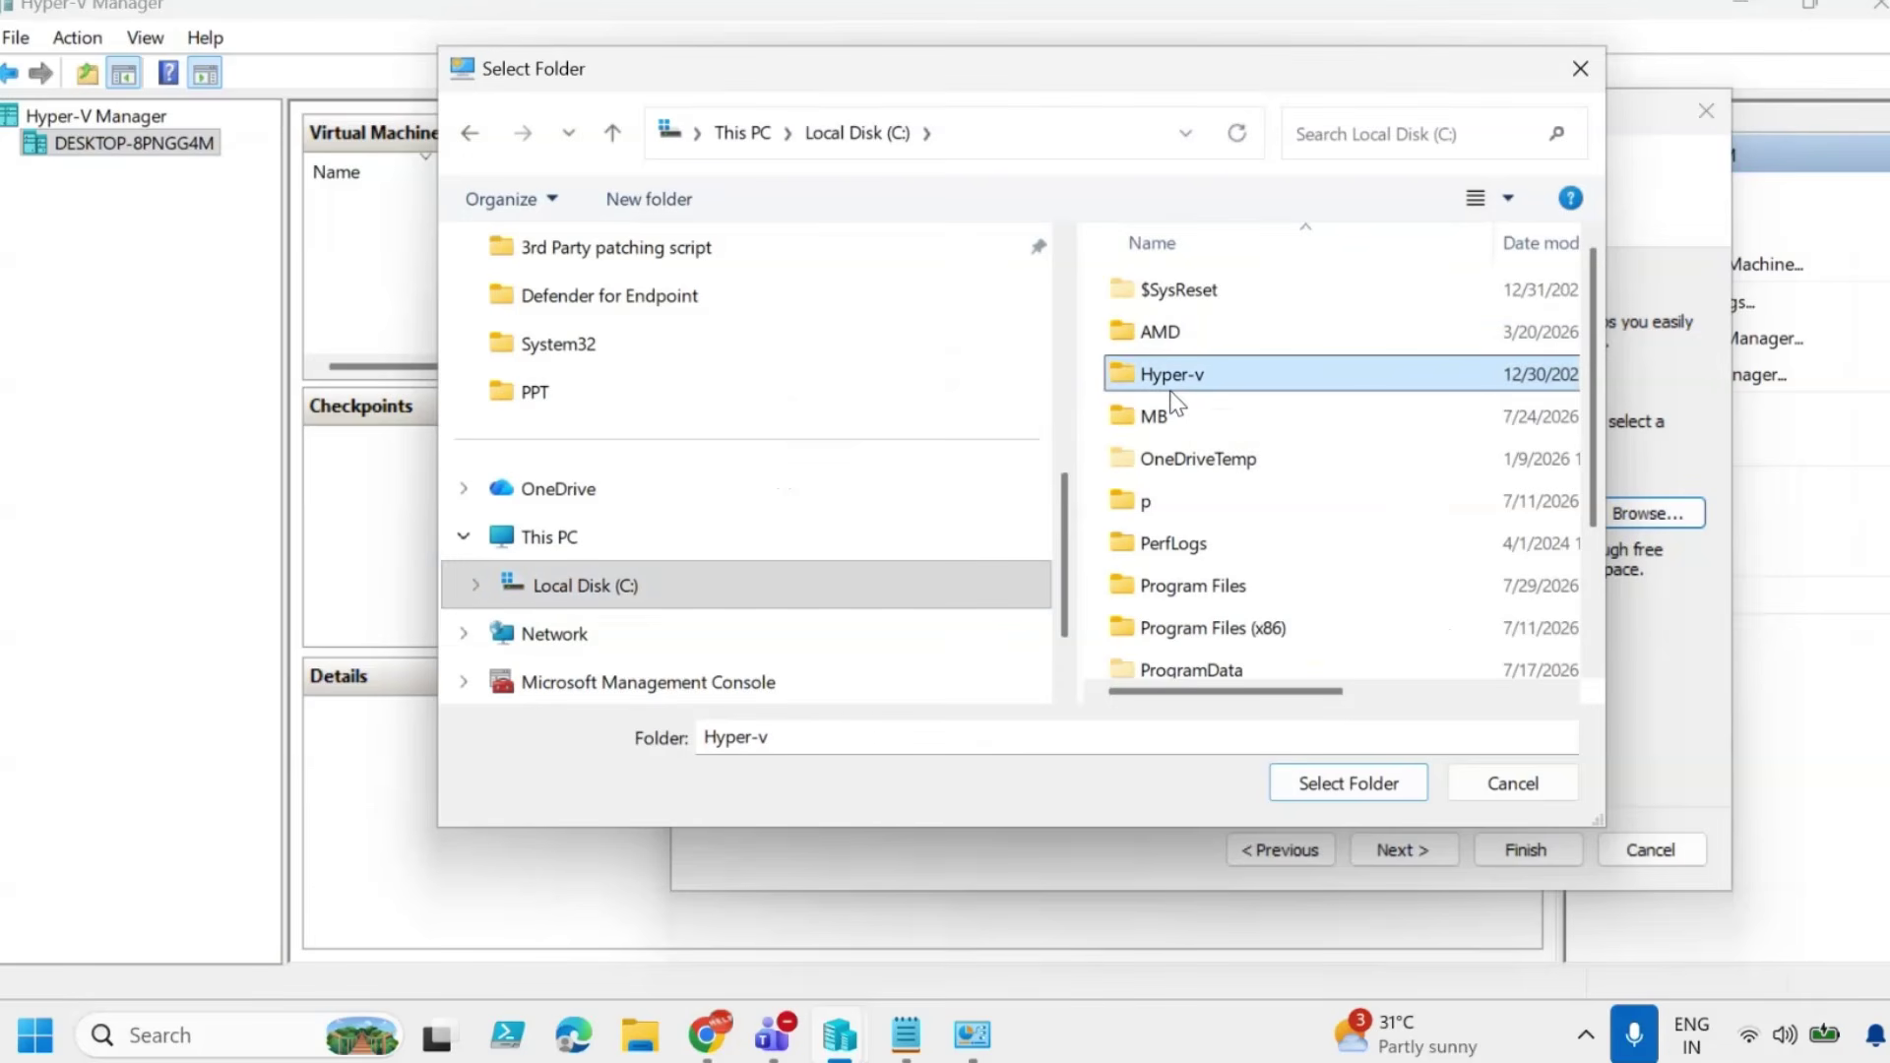
double_click(1171, 379)
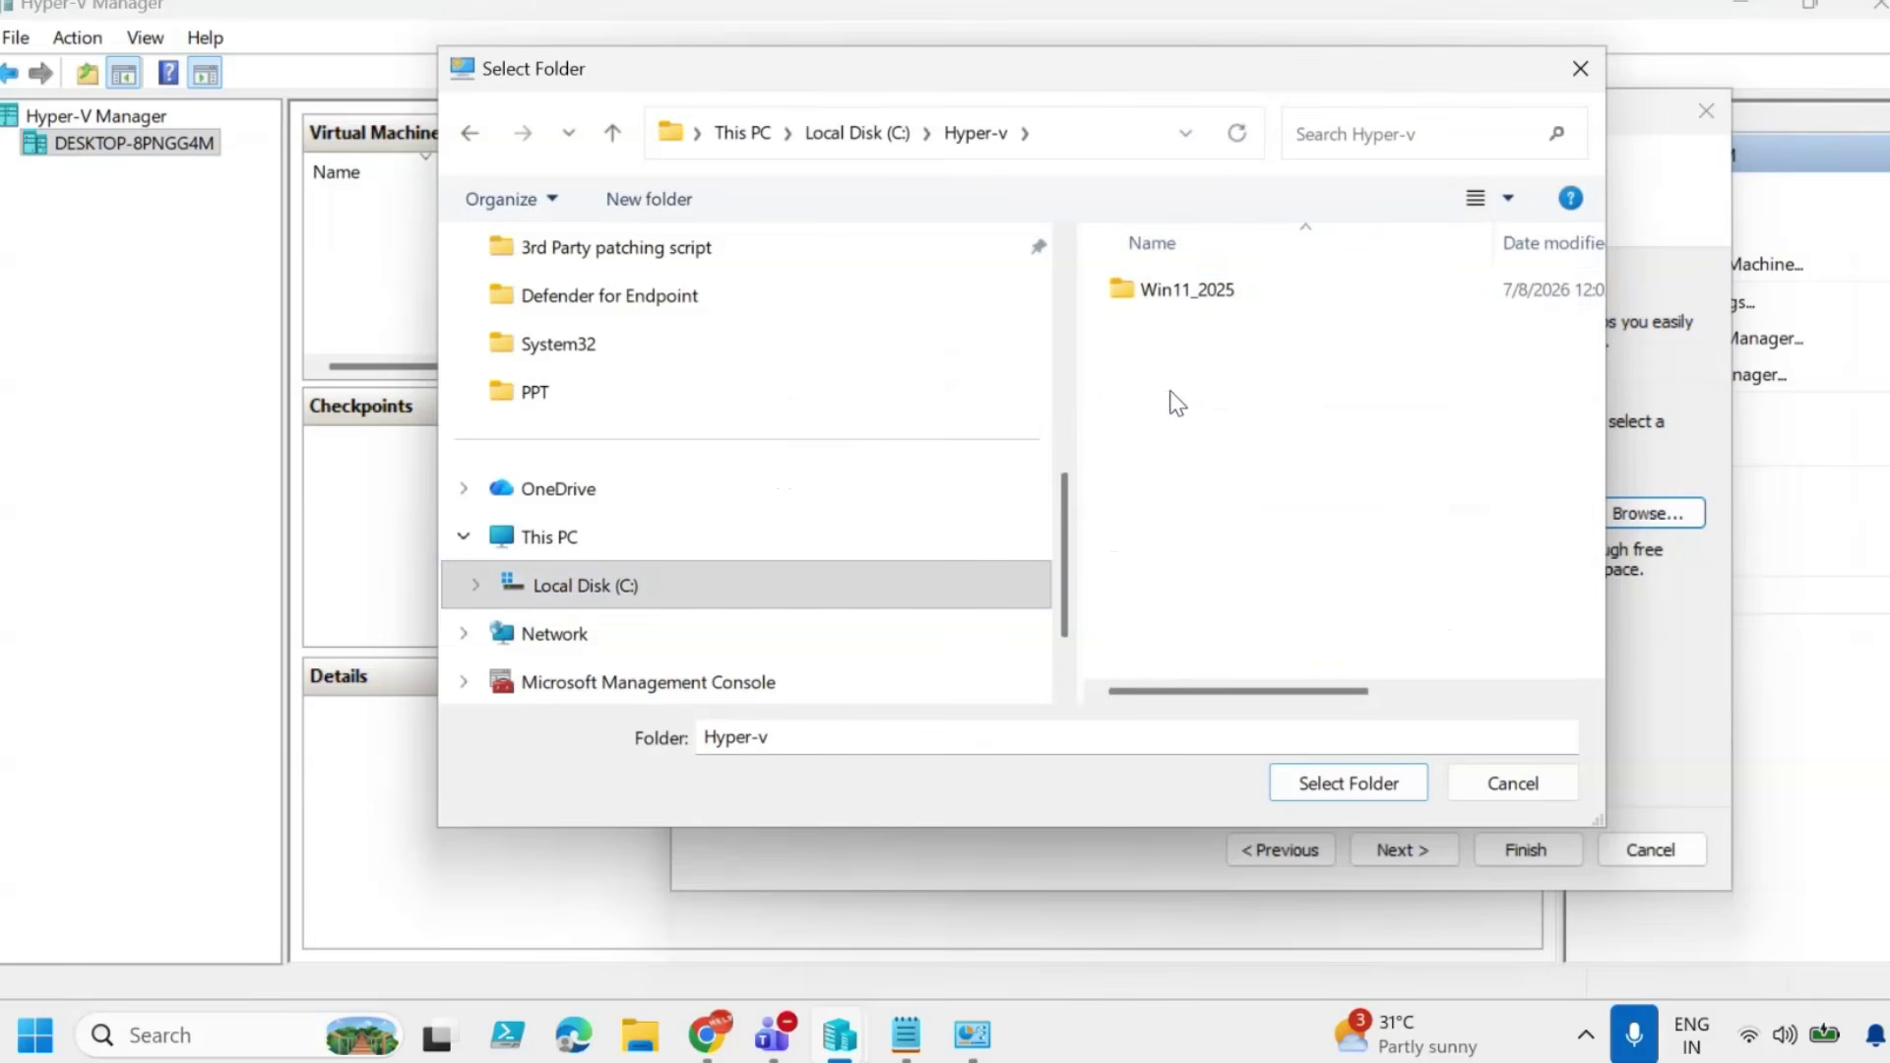
double_click(1196, 300)
click(1388, 783)
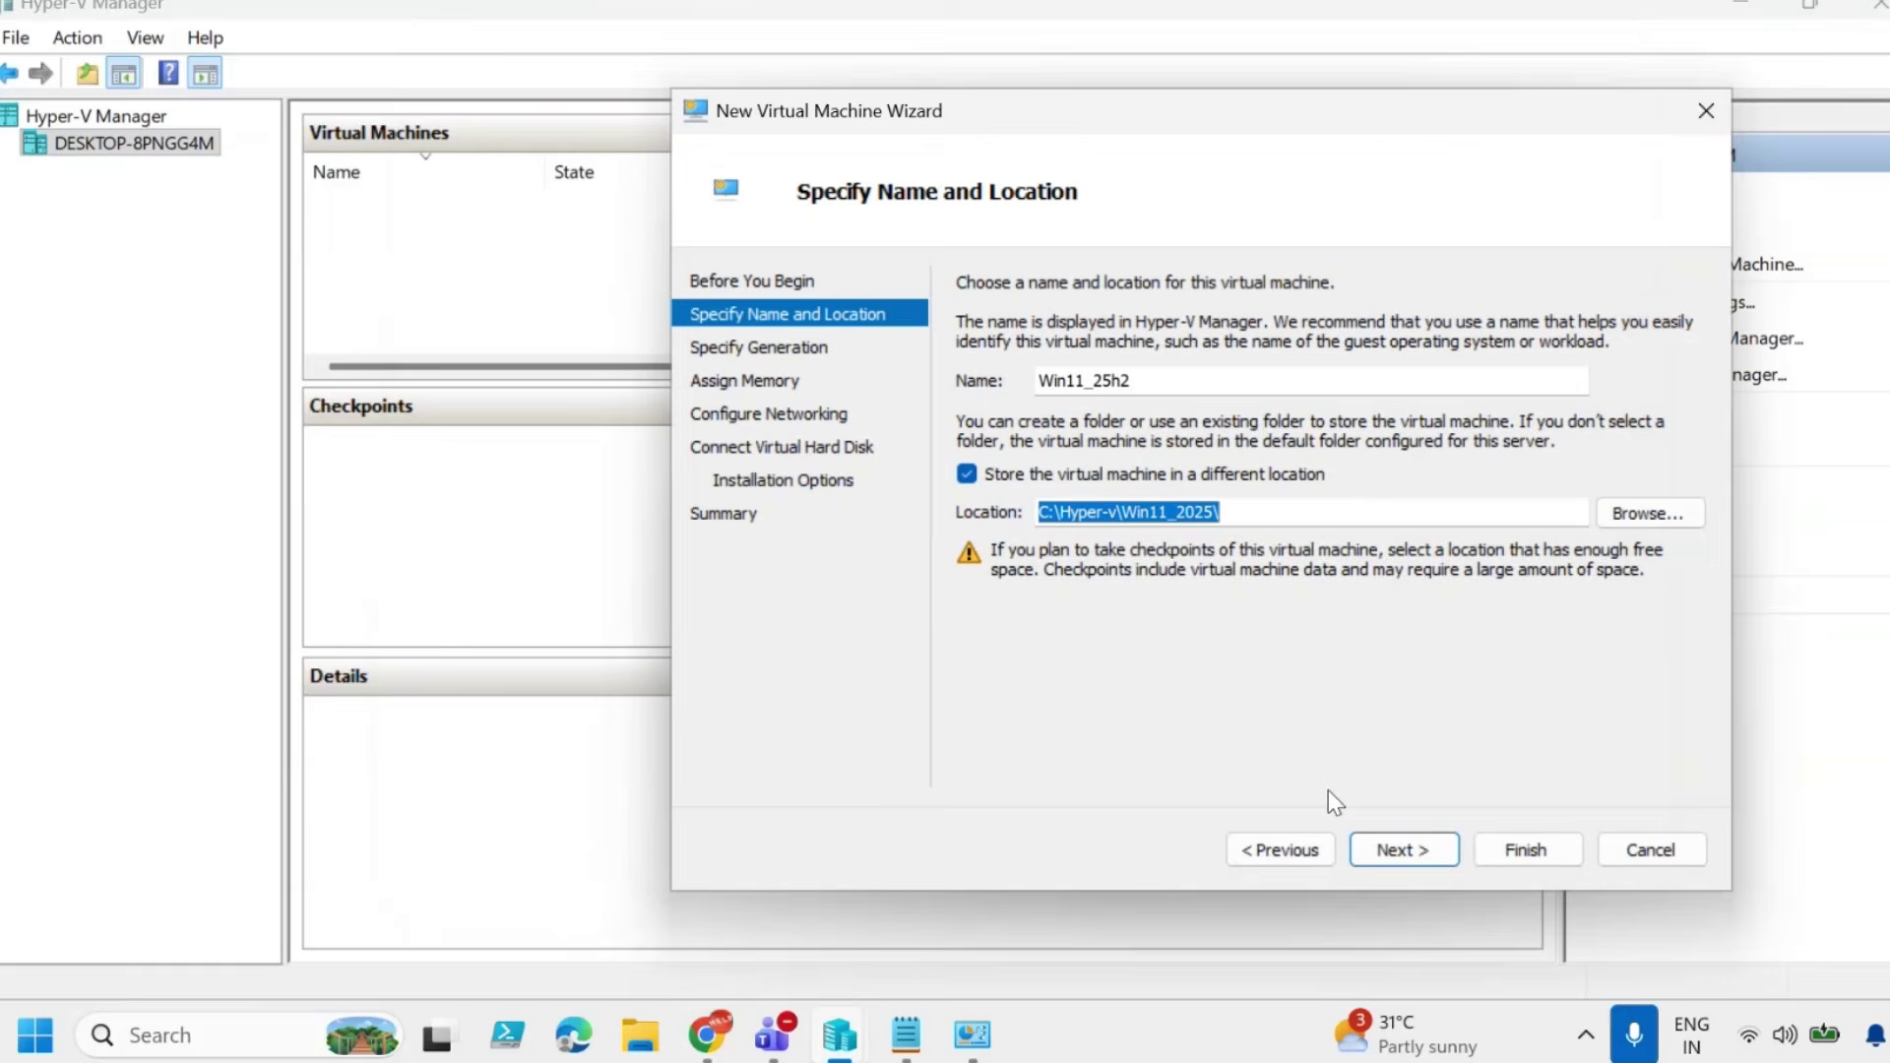
Keep Generation 2 and give the VM 4096 MB startup memory without Dynamic Memory.
click(1396, 847)
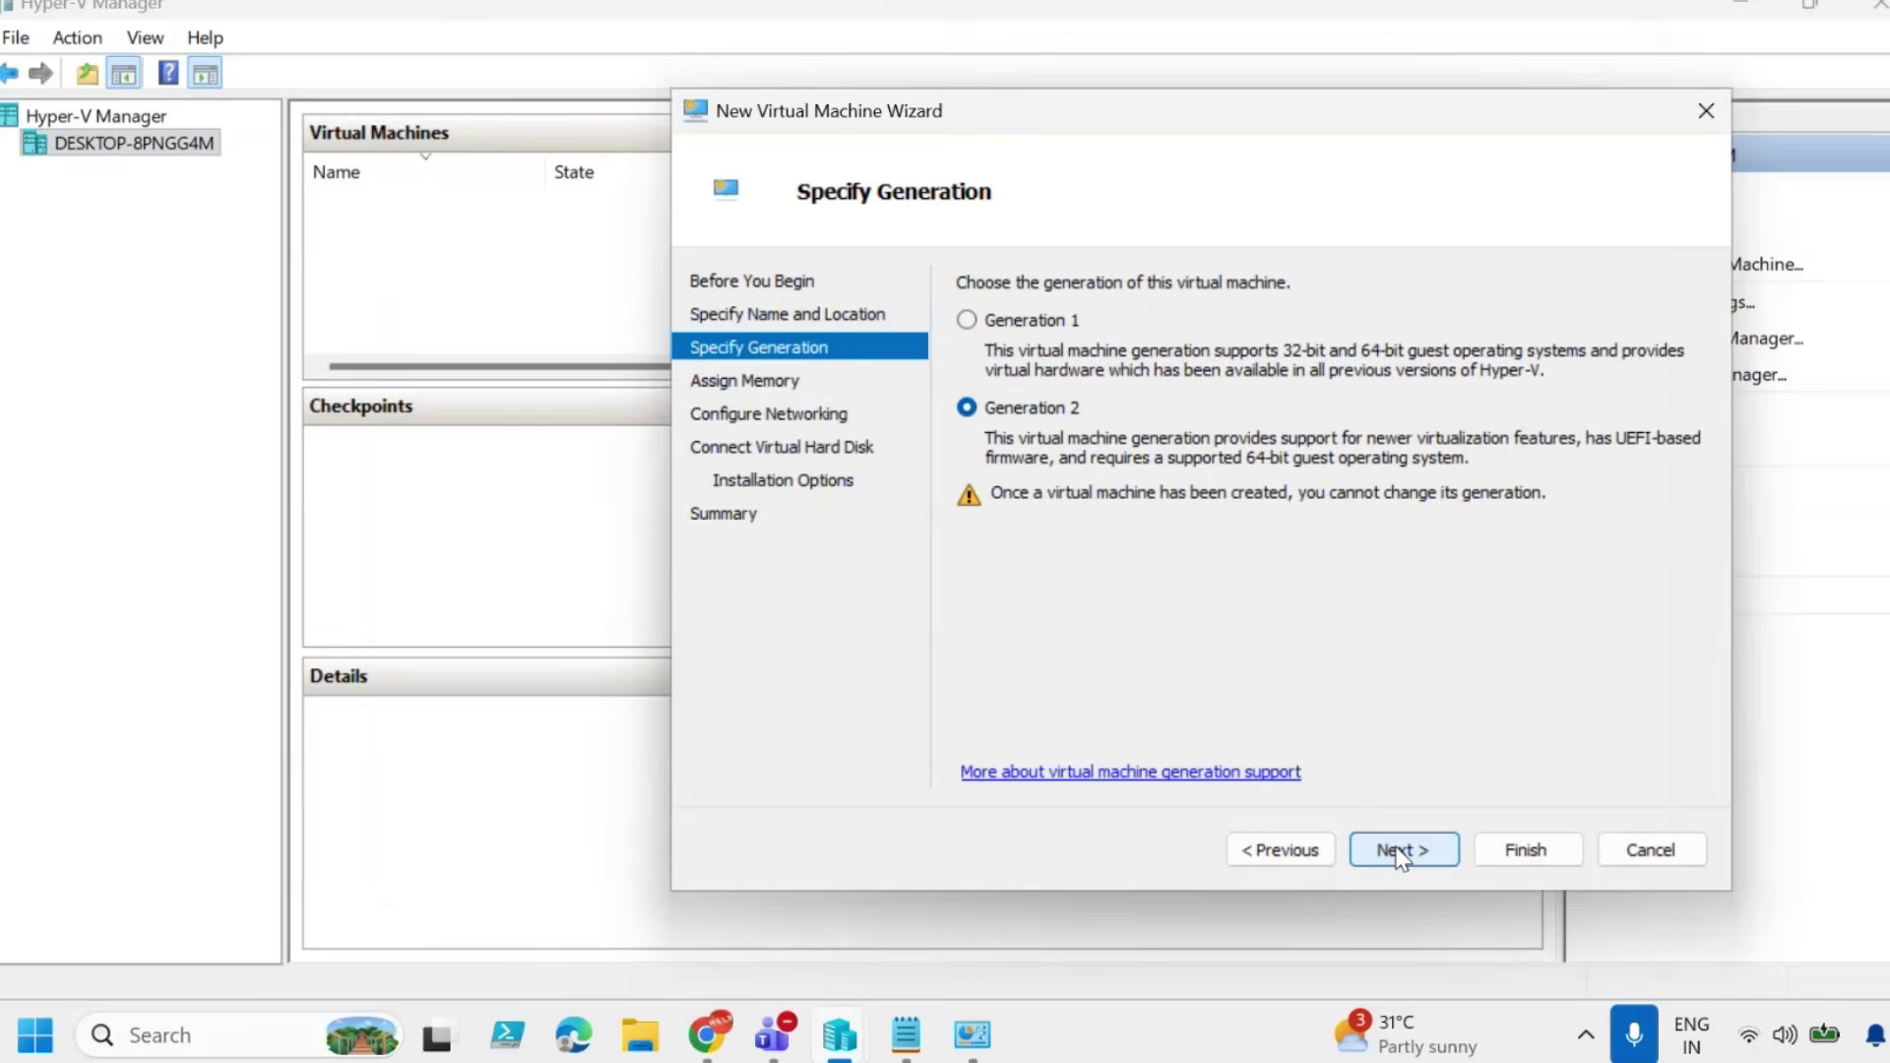
drag(1279, 114, 983, 114)
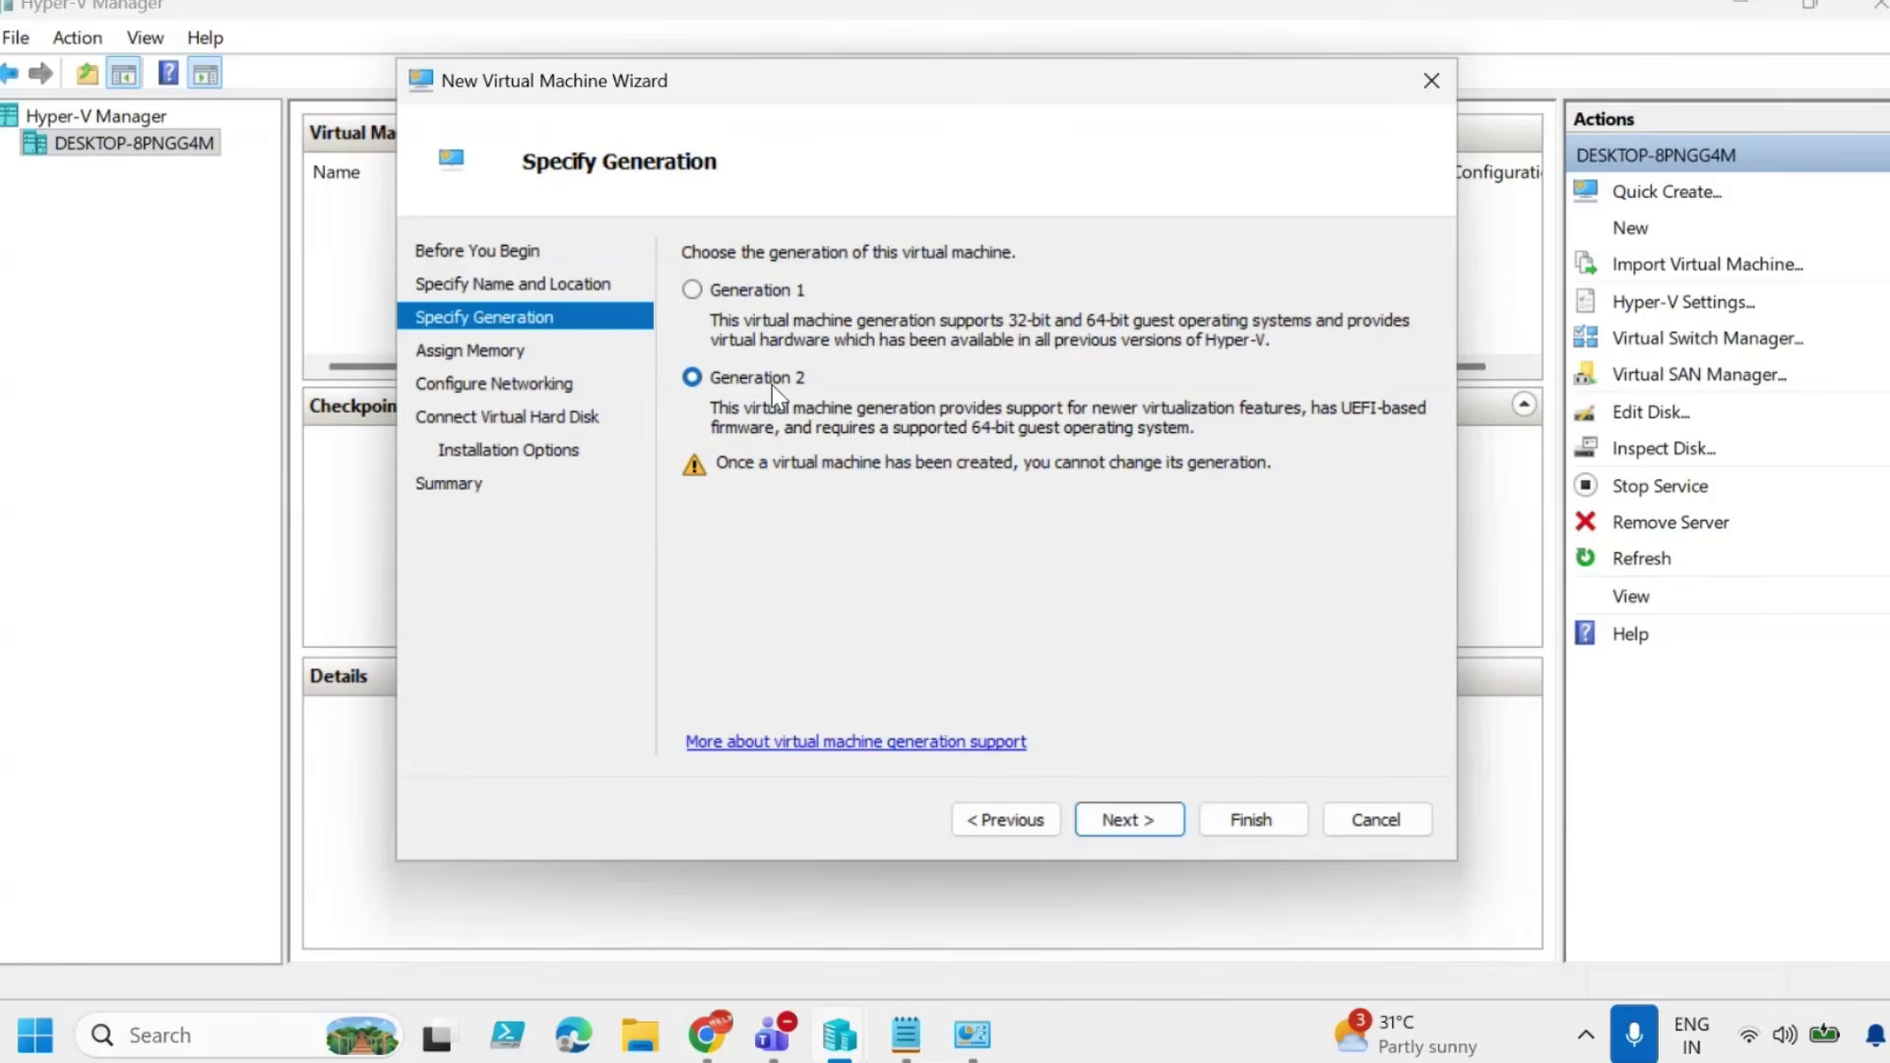
click(1132, 819)
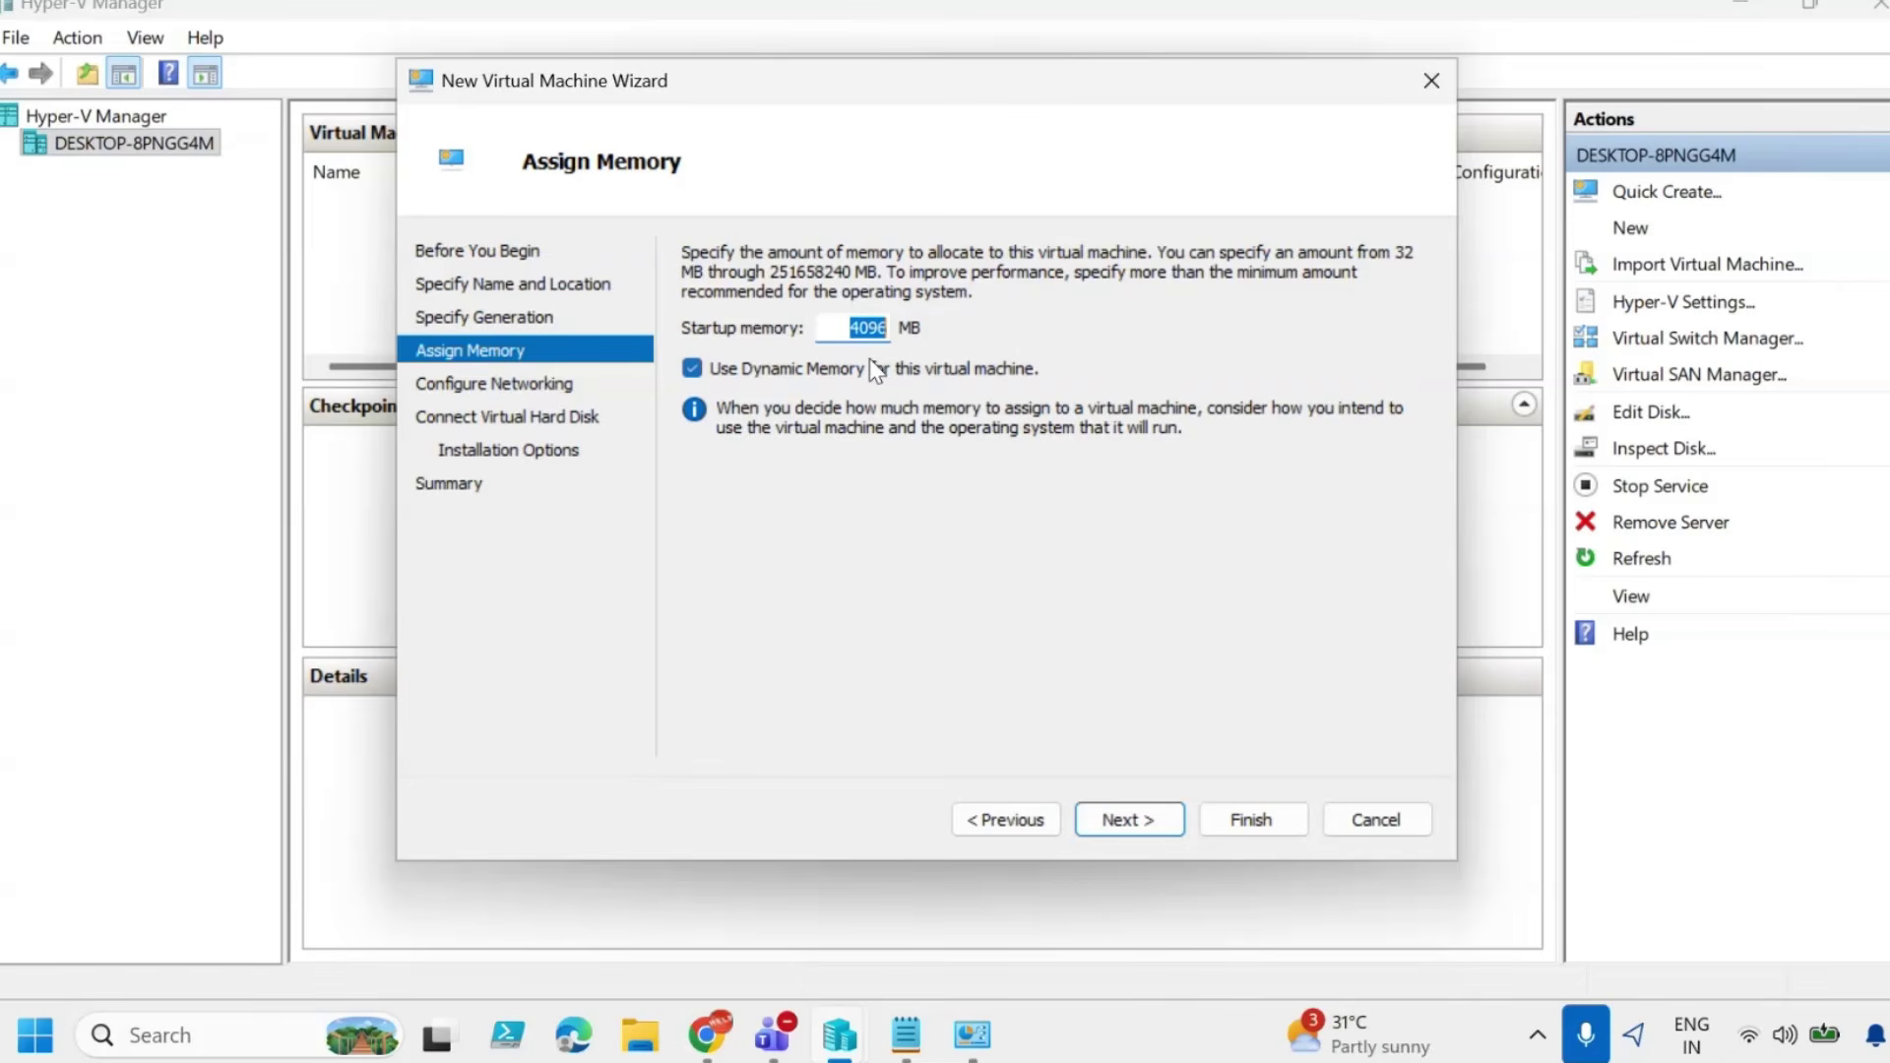
click(692, 367)
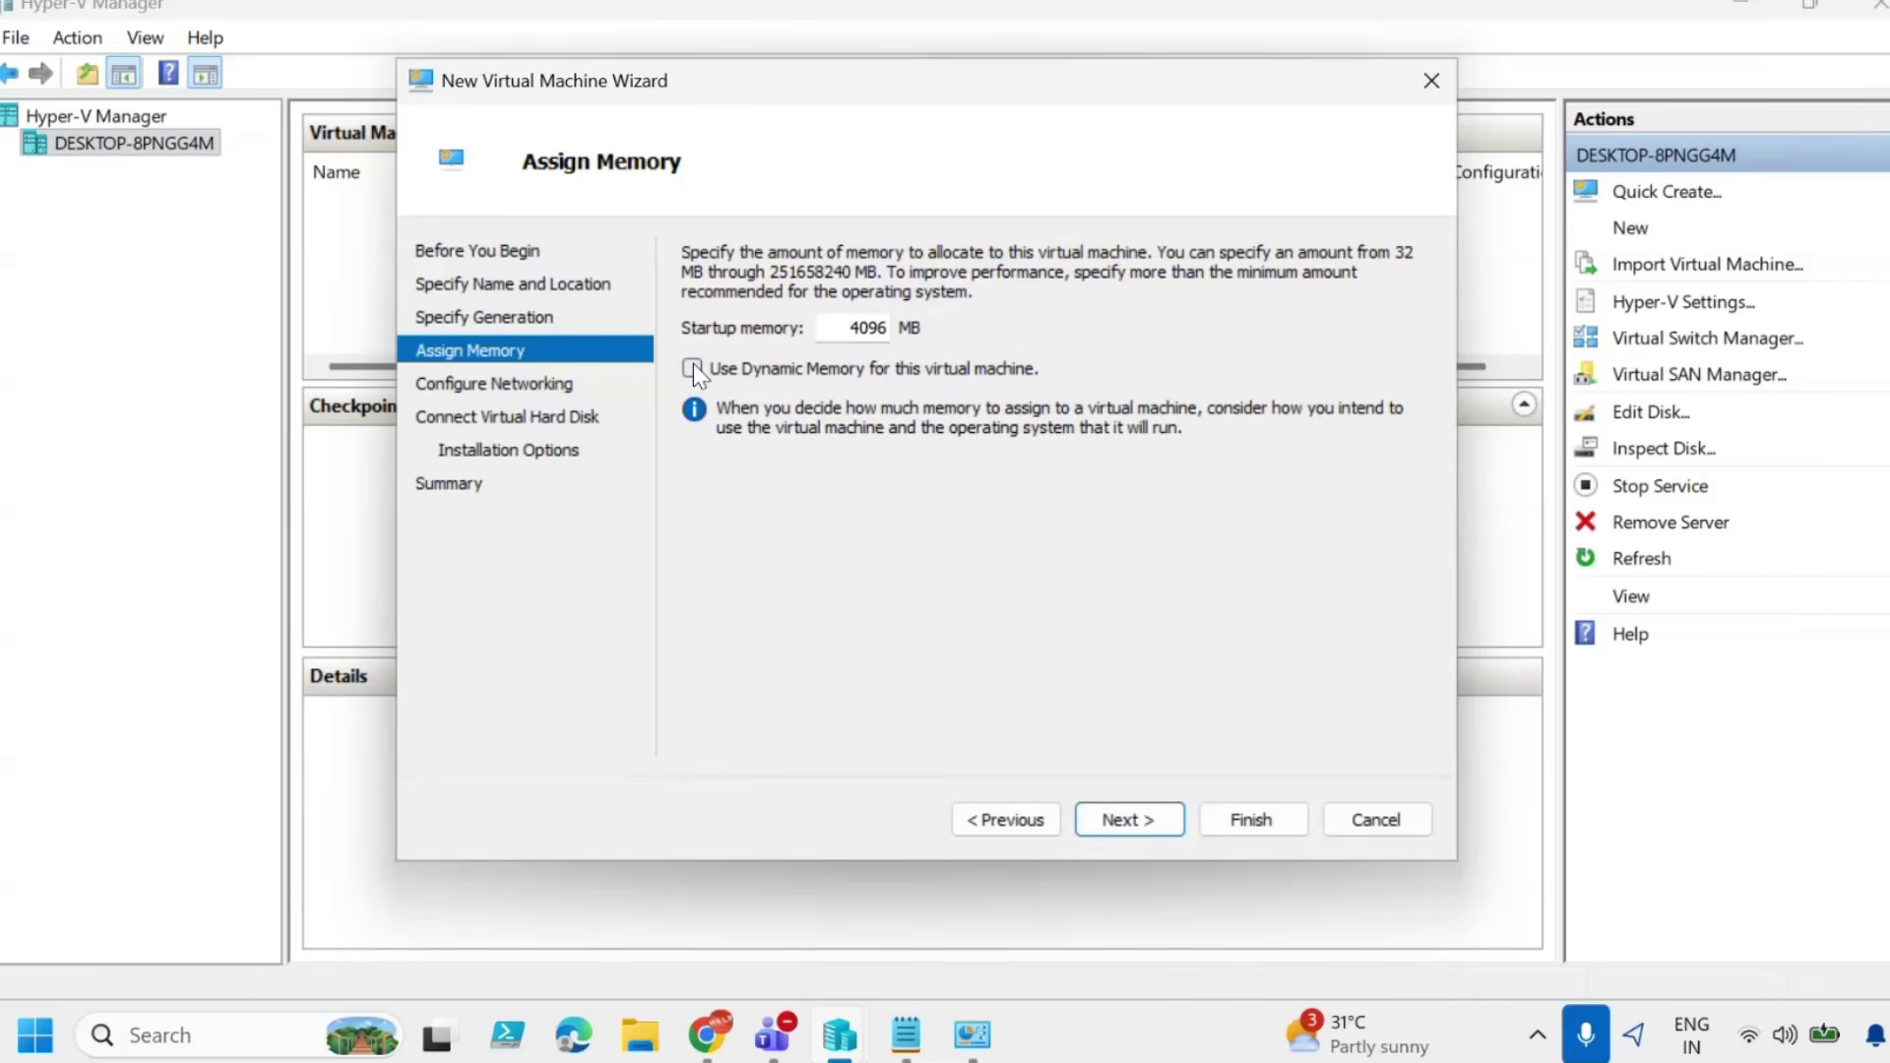
click(1149, 821)
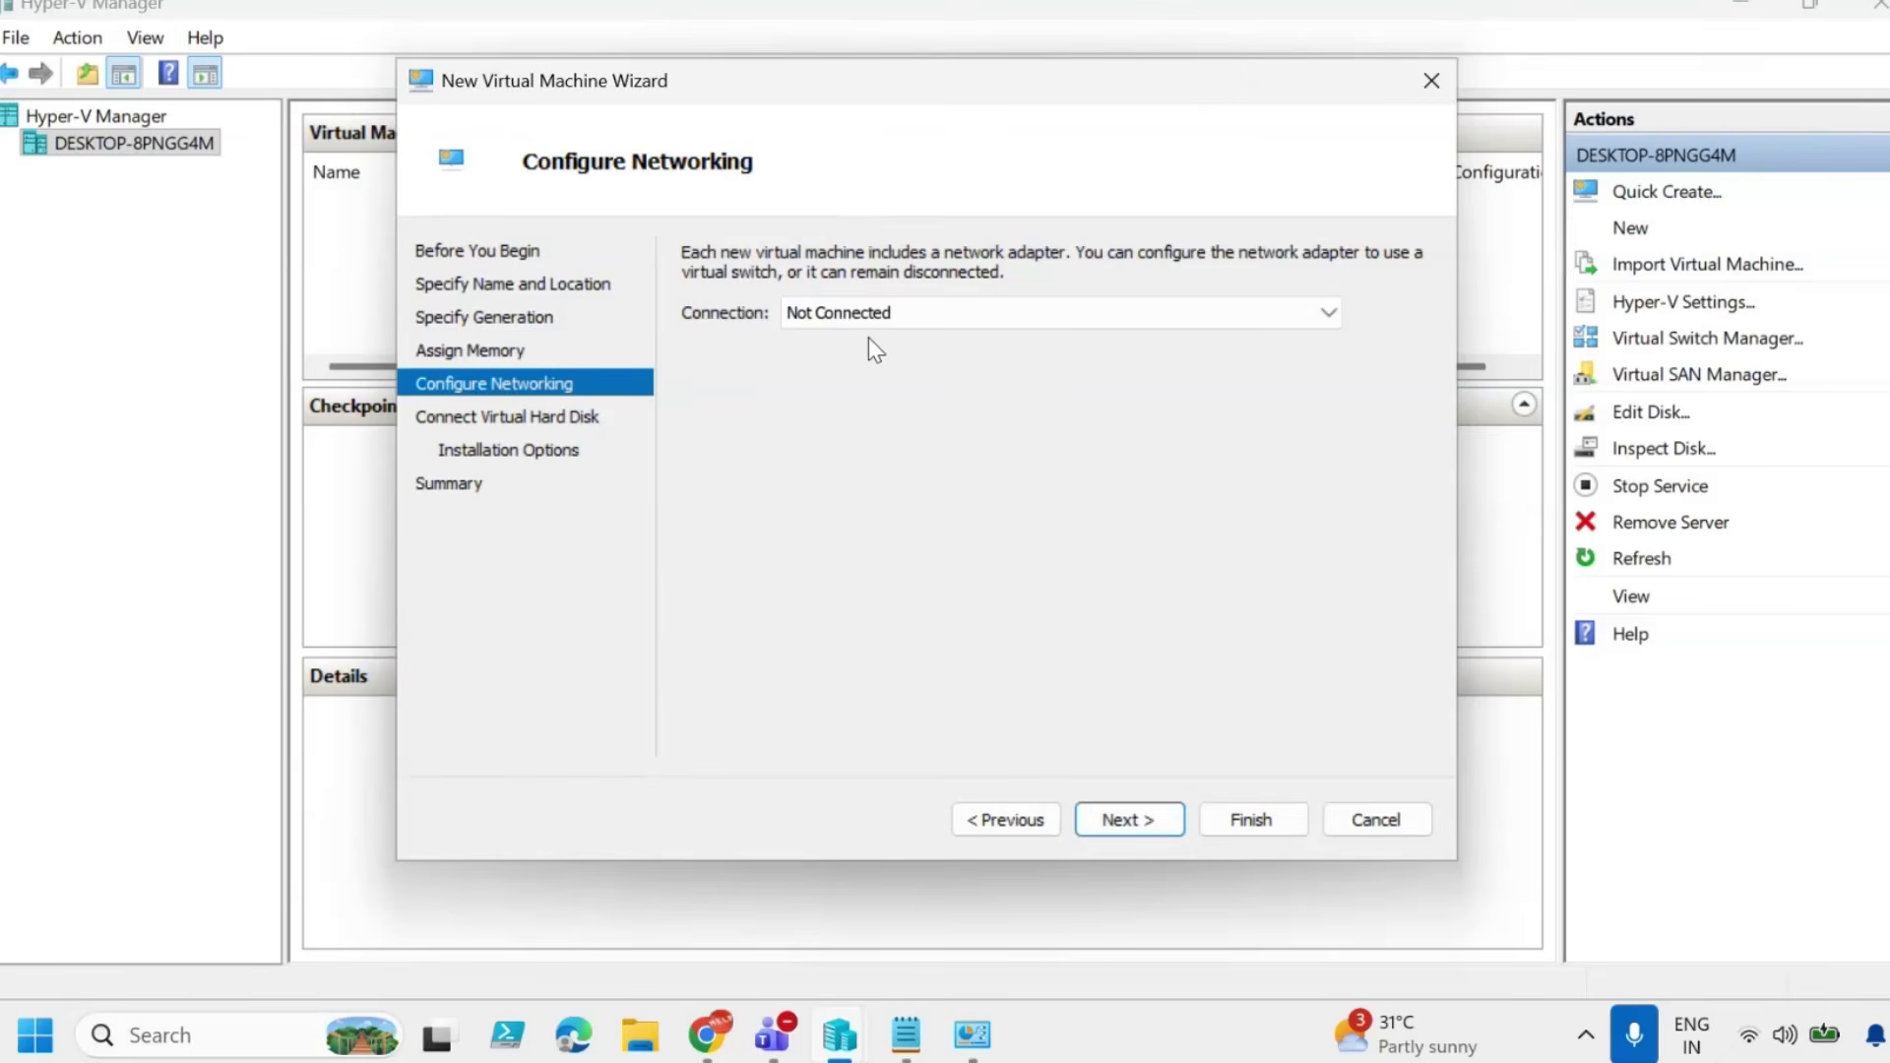
Connect the VM's network adapter to Default Switch.
click(872, 319)
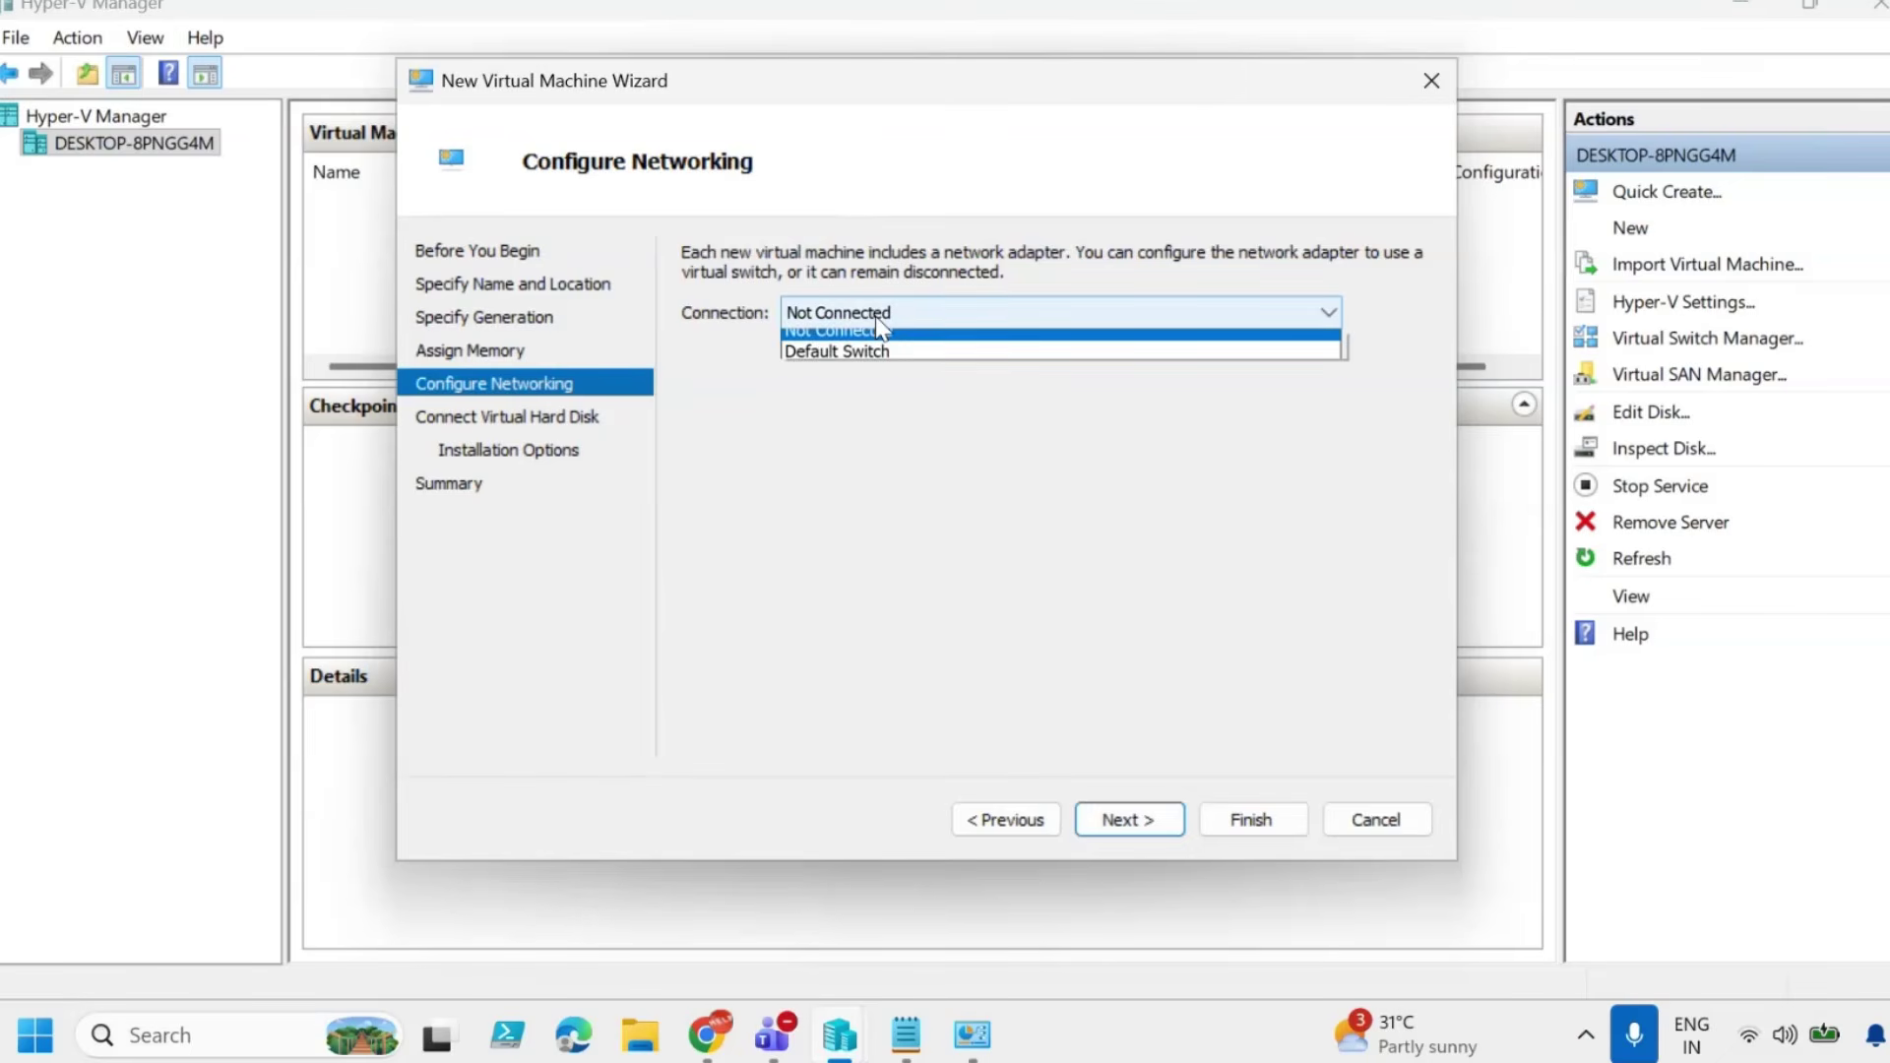
click(827, 364)
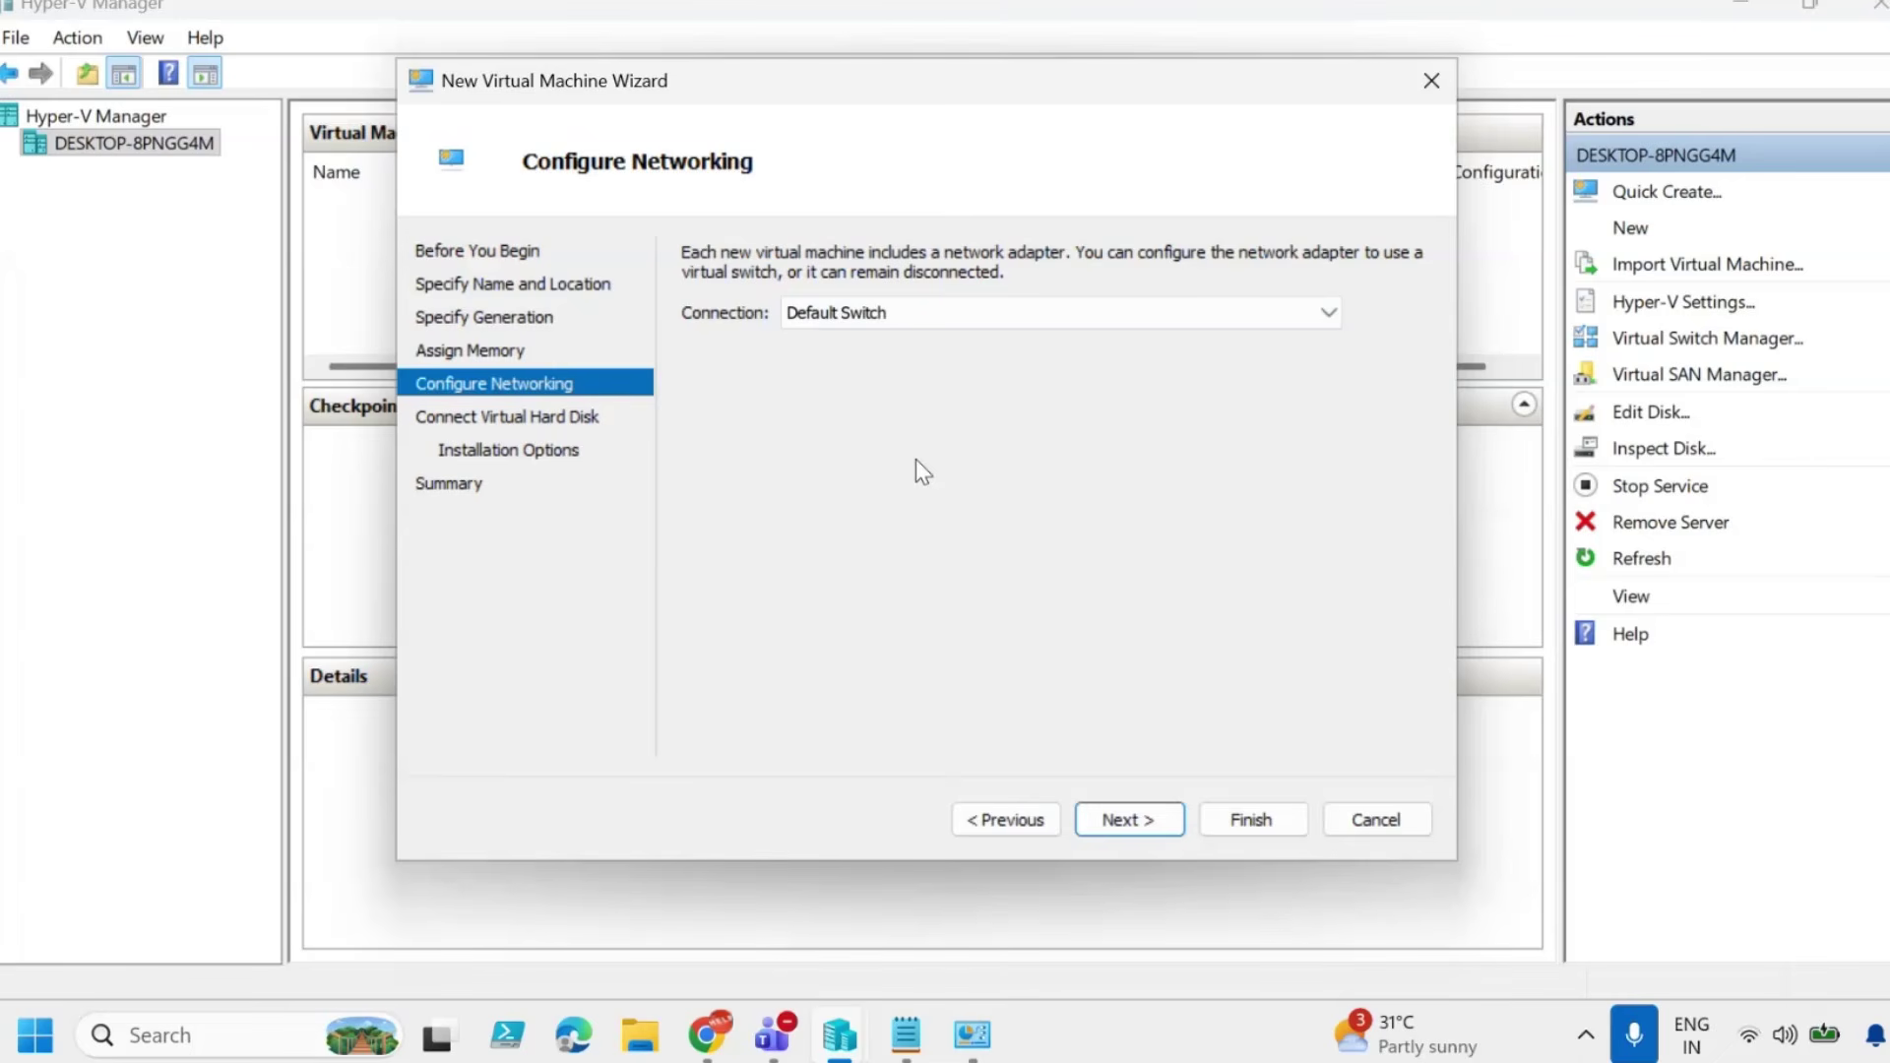
click(930, 316)
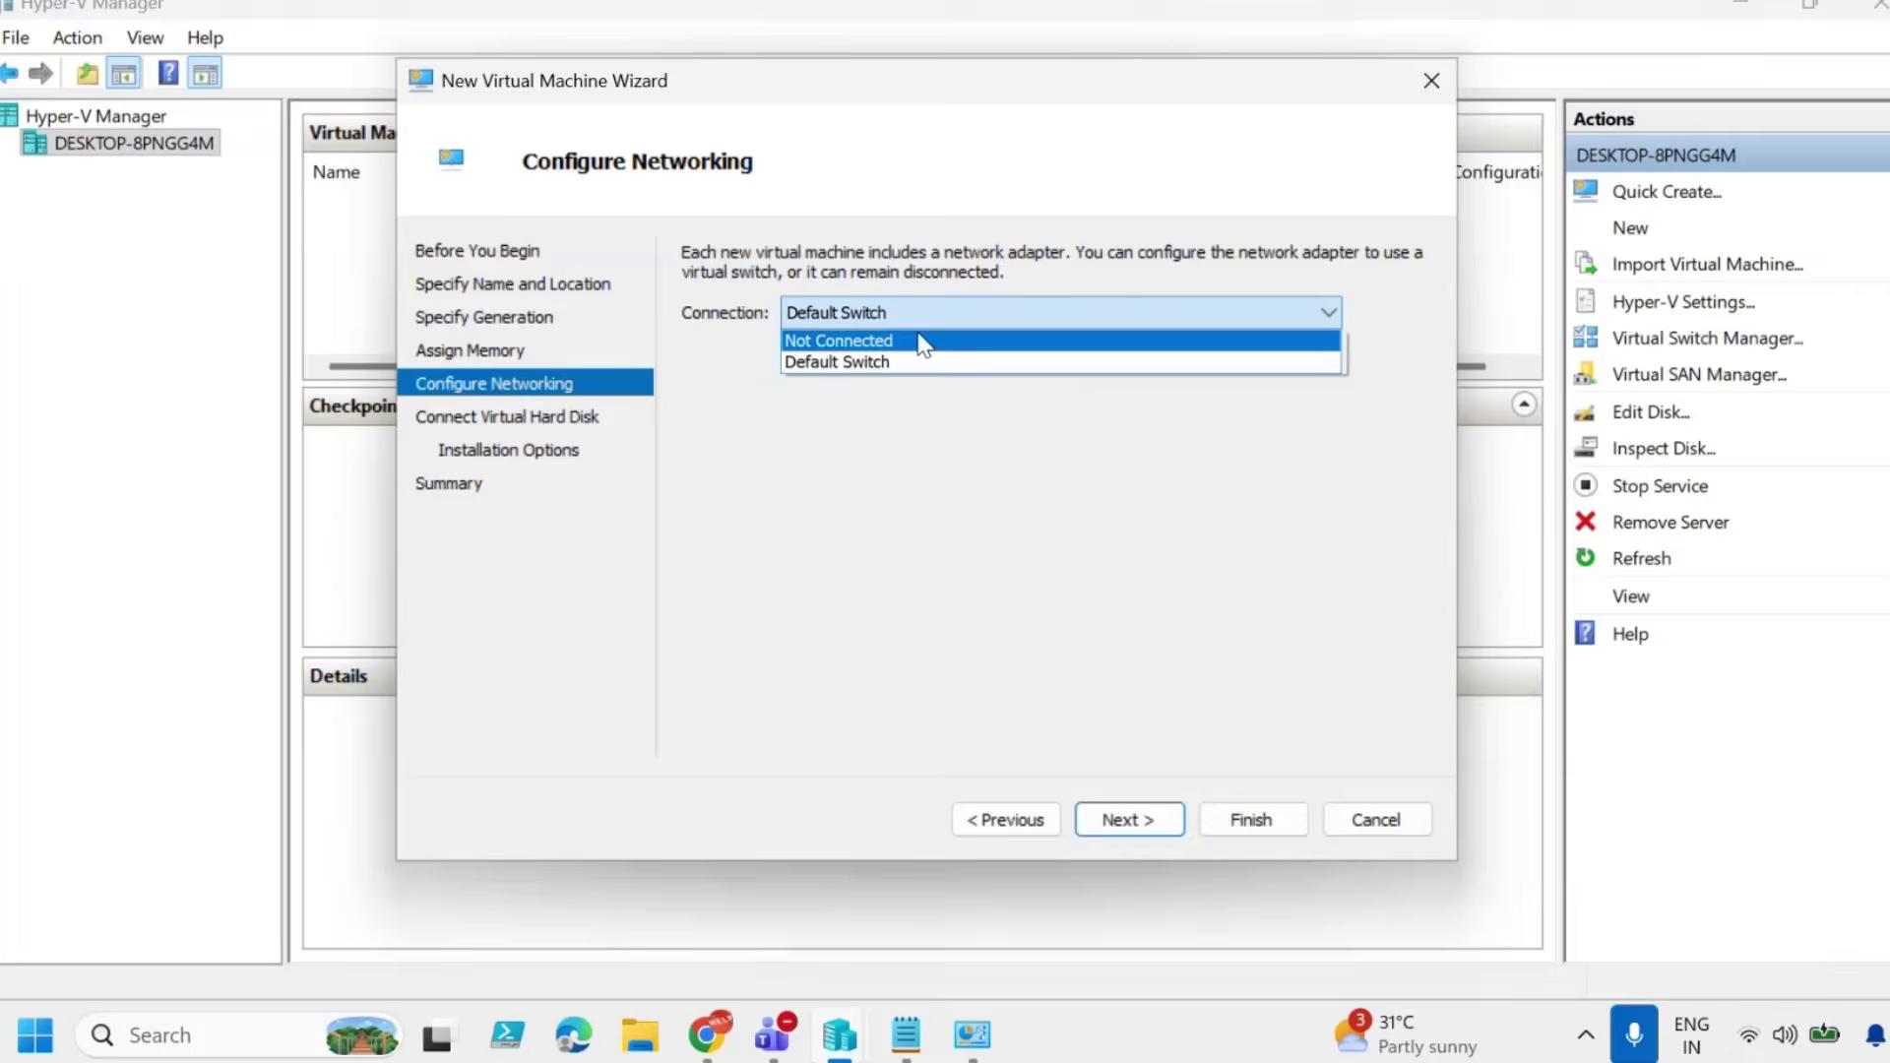
click(892, 367)
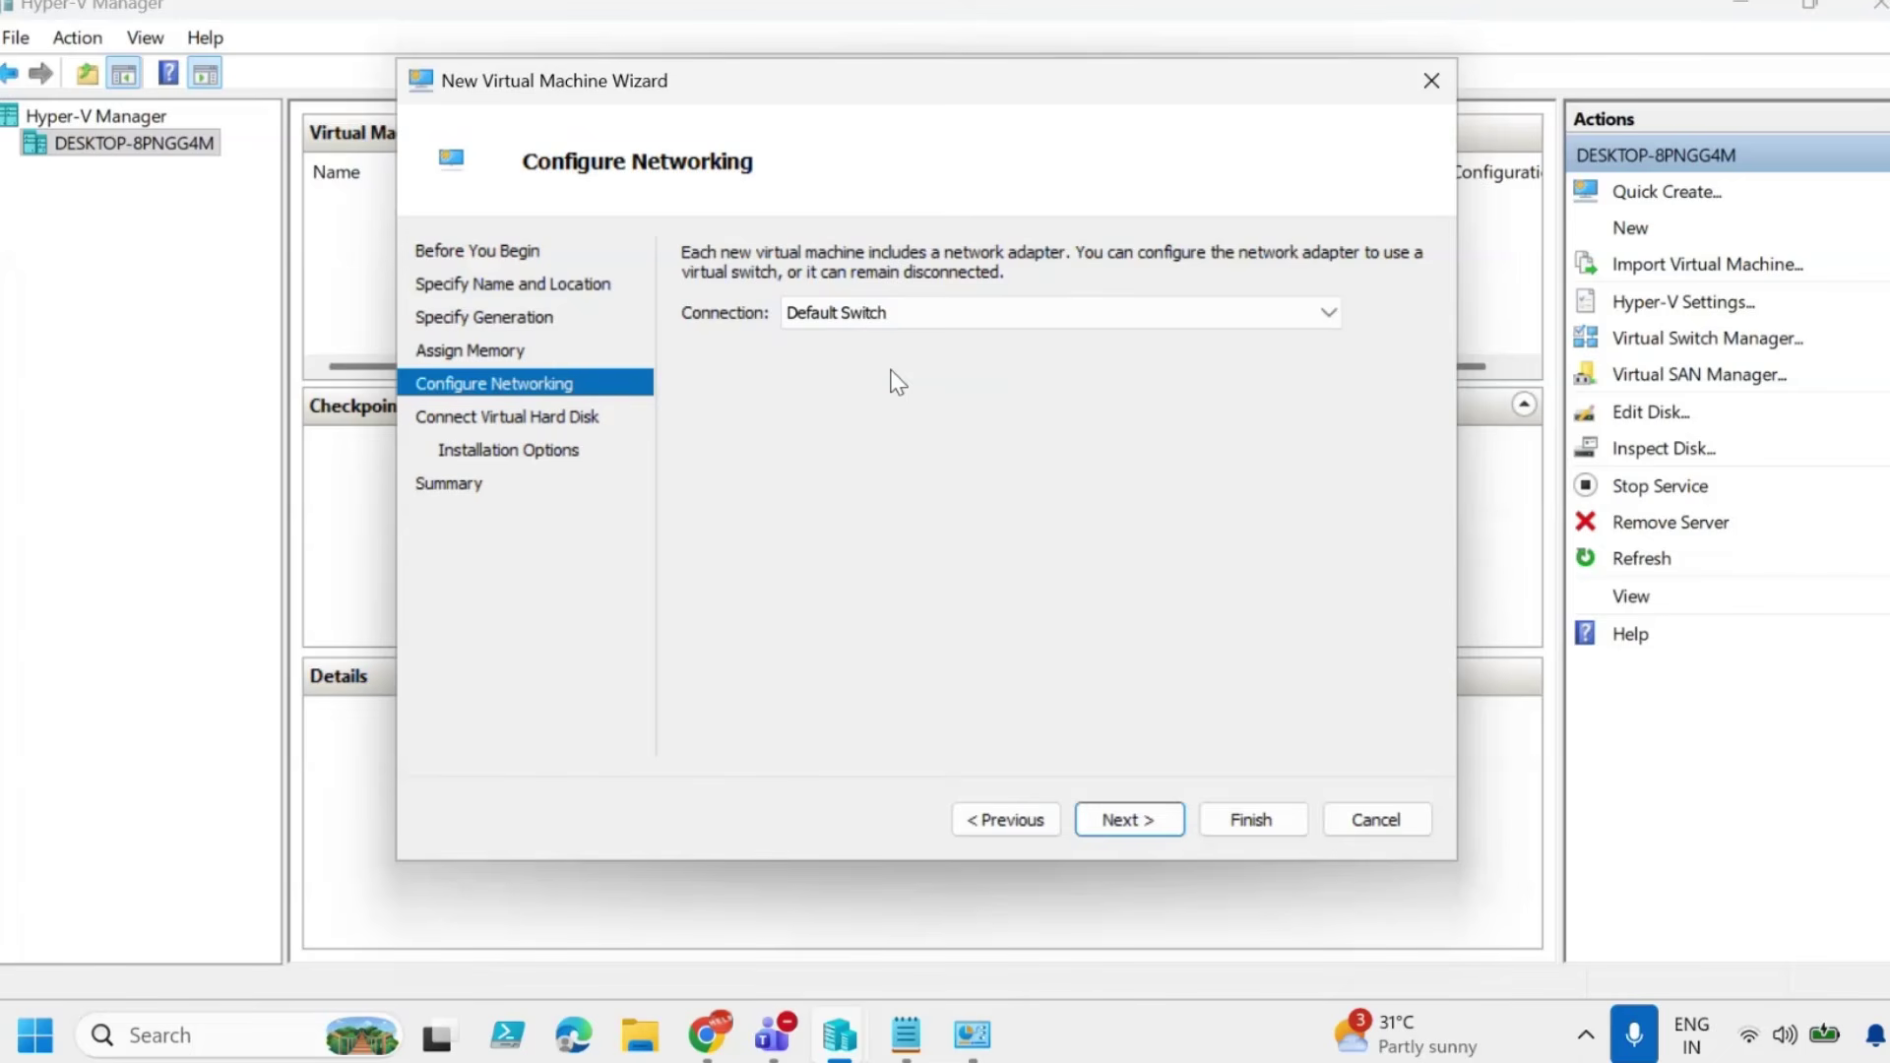
click(1142, 819)
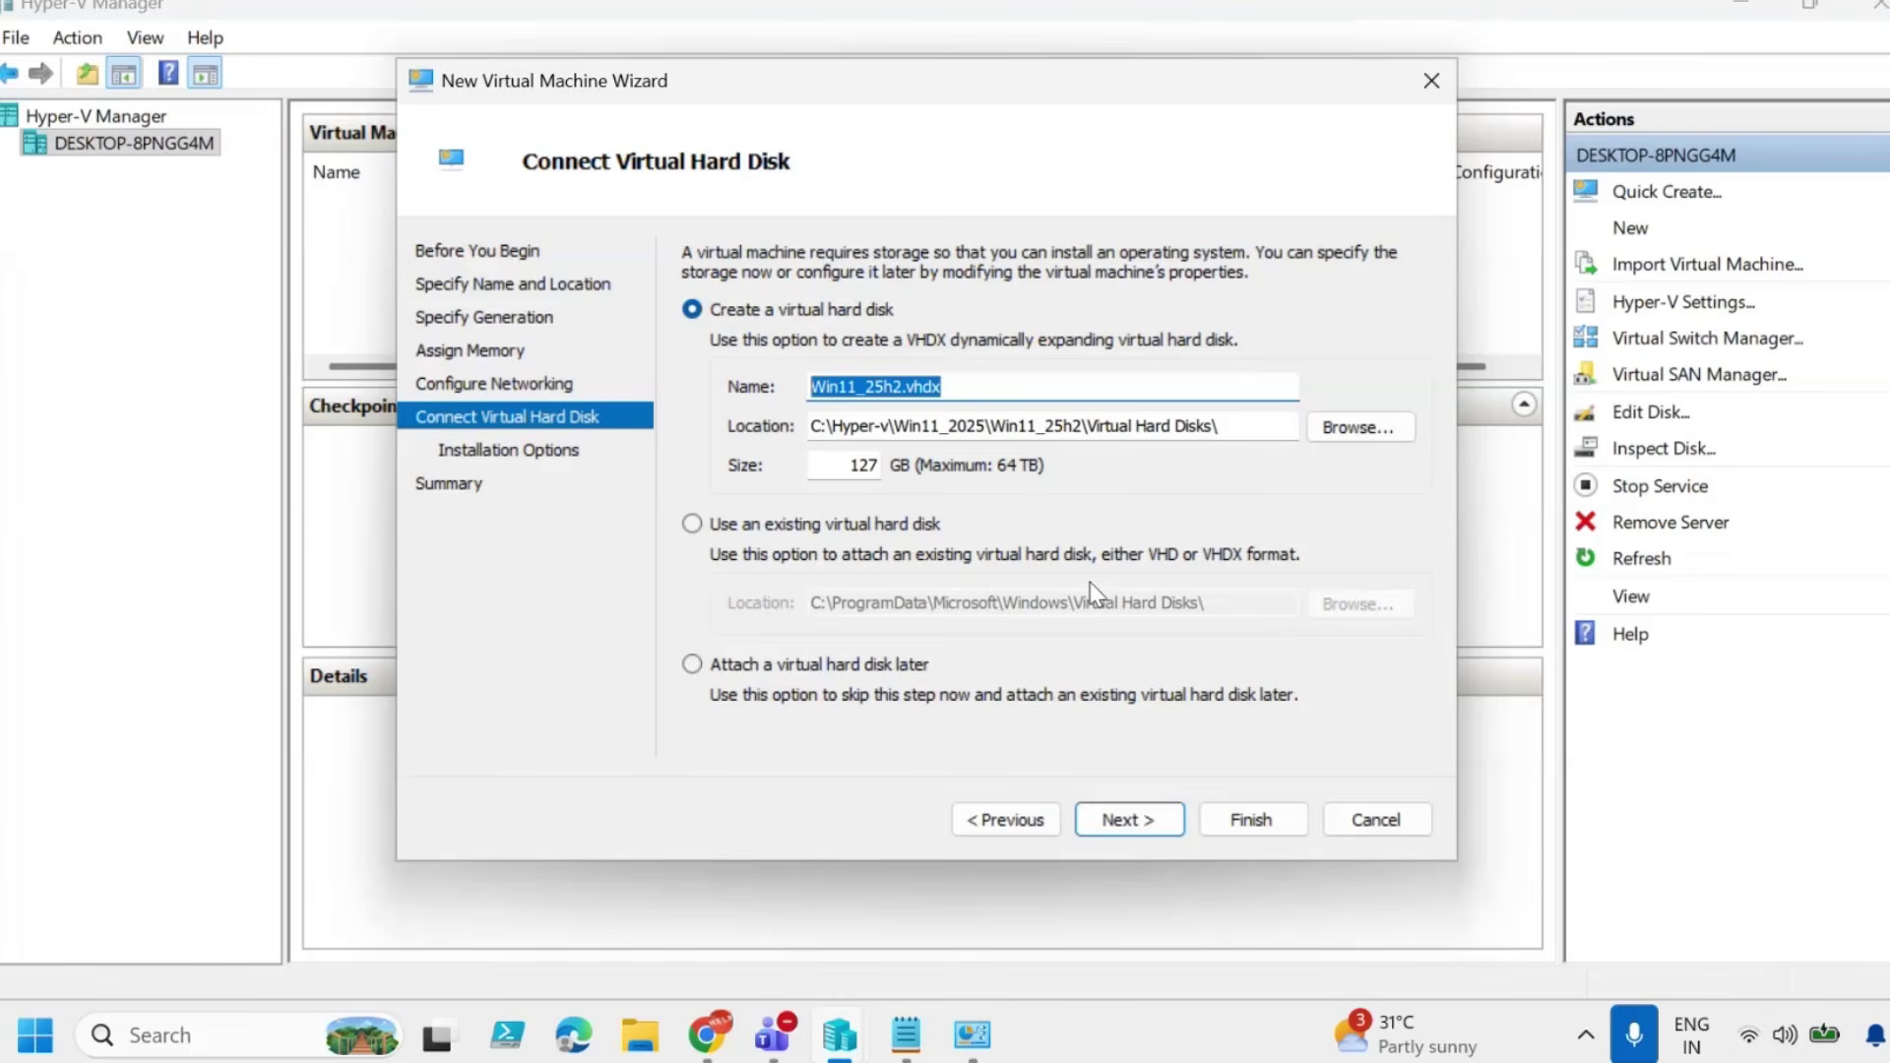
Shrink the Win11_25h2.vhdx virtual hard disk from 127 GB to 70 GB.
click(850, 466)
drag(851, 467, 869, 468)
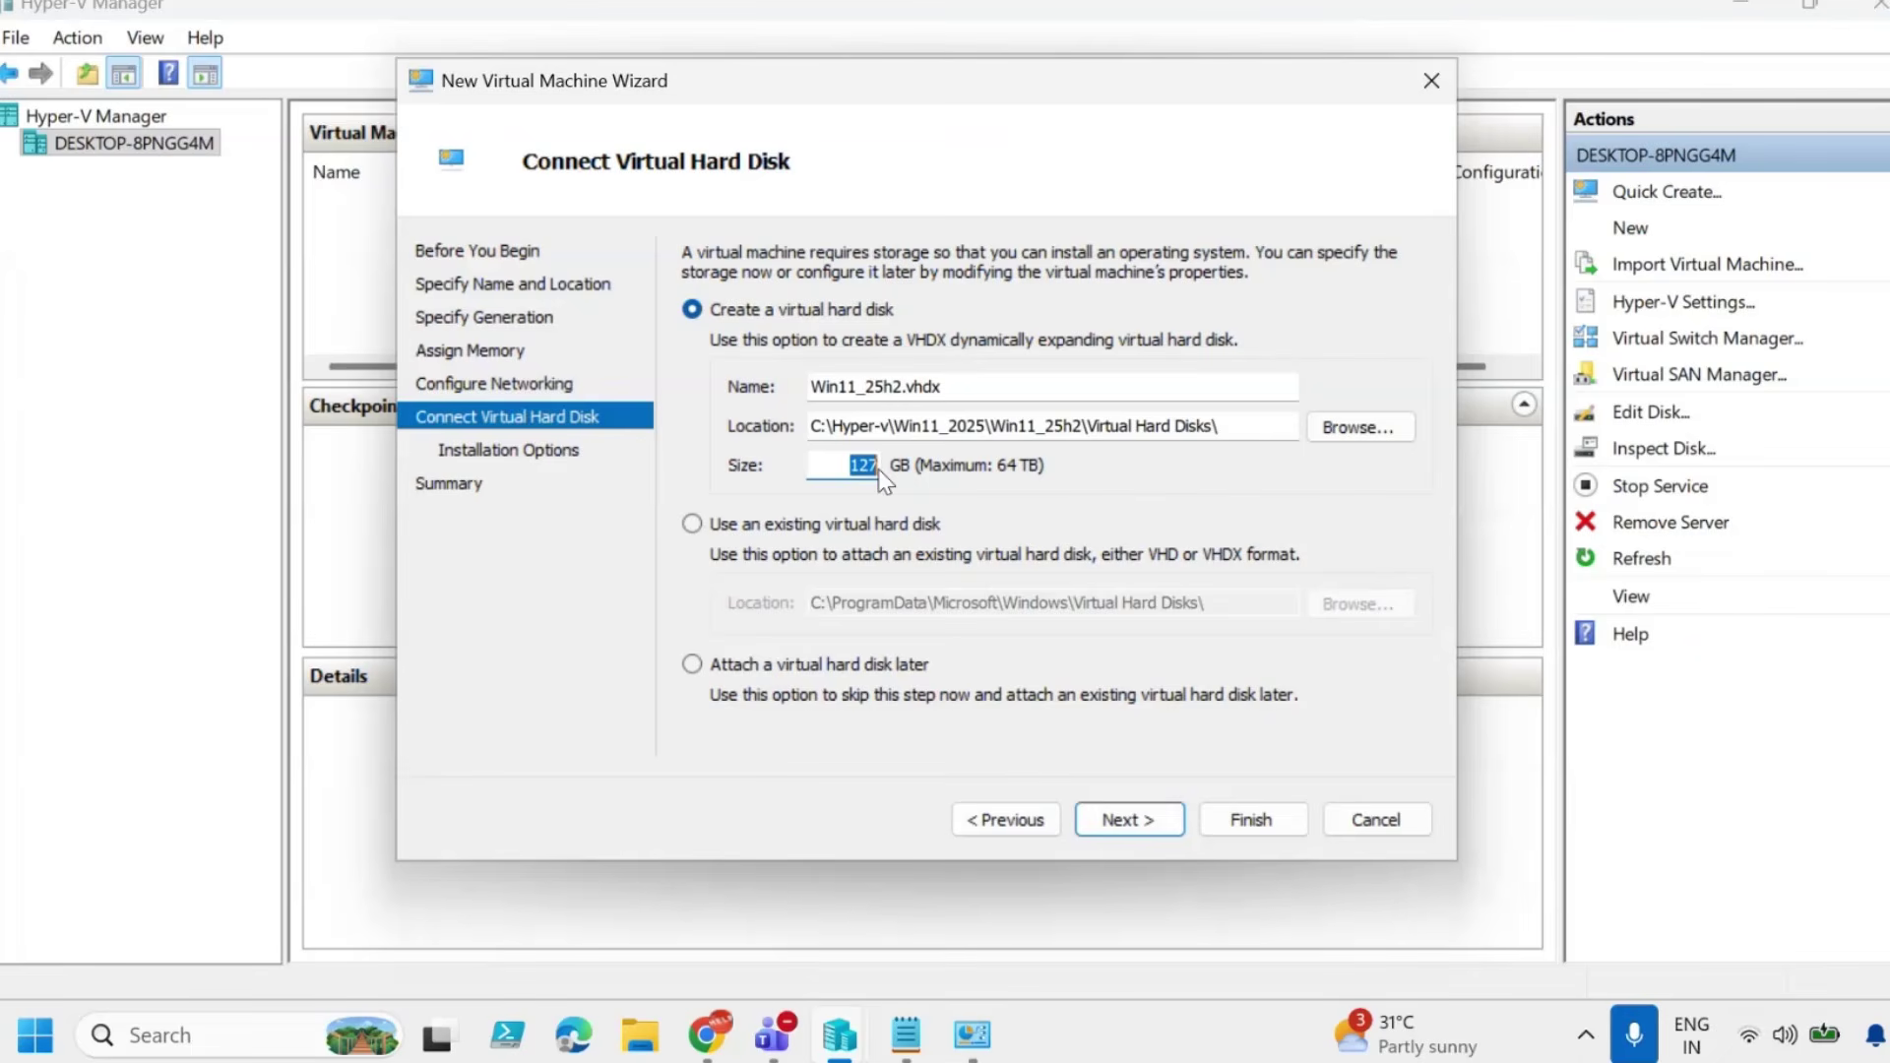
key(BackSpace)
text(70)
click(1132, 820)
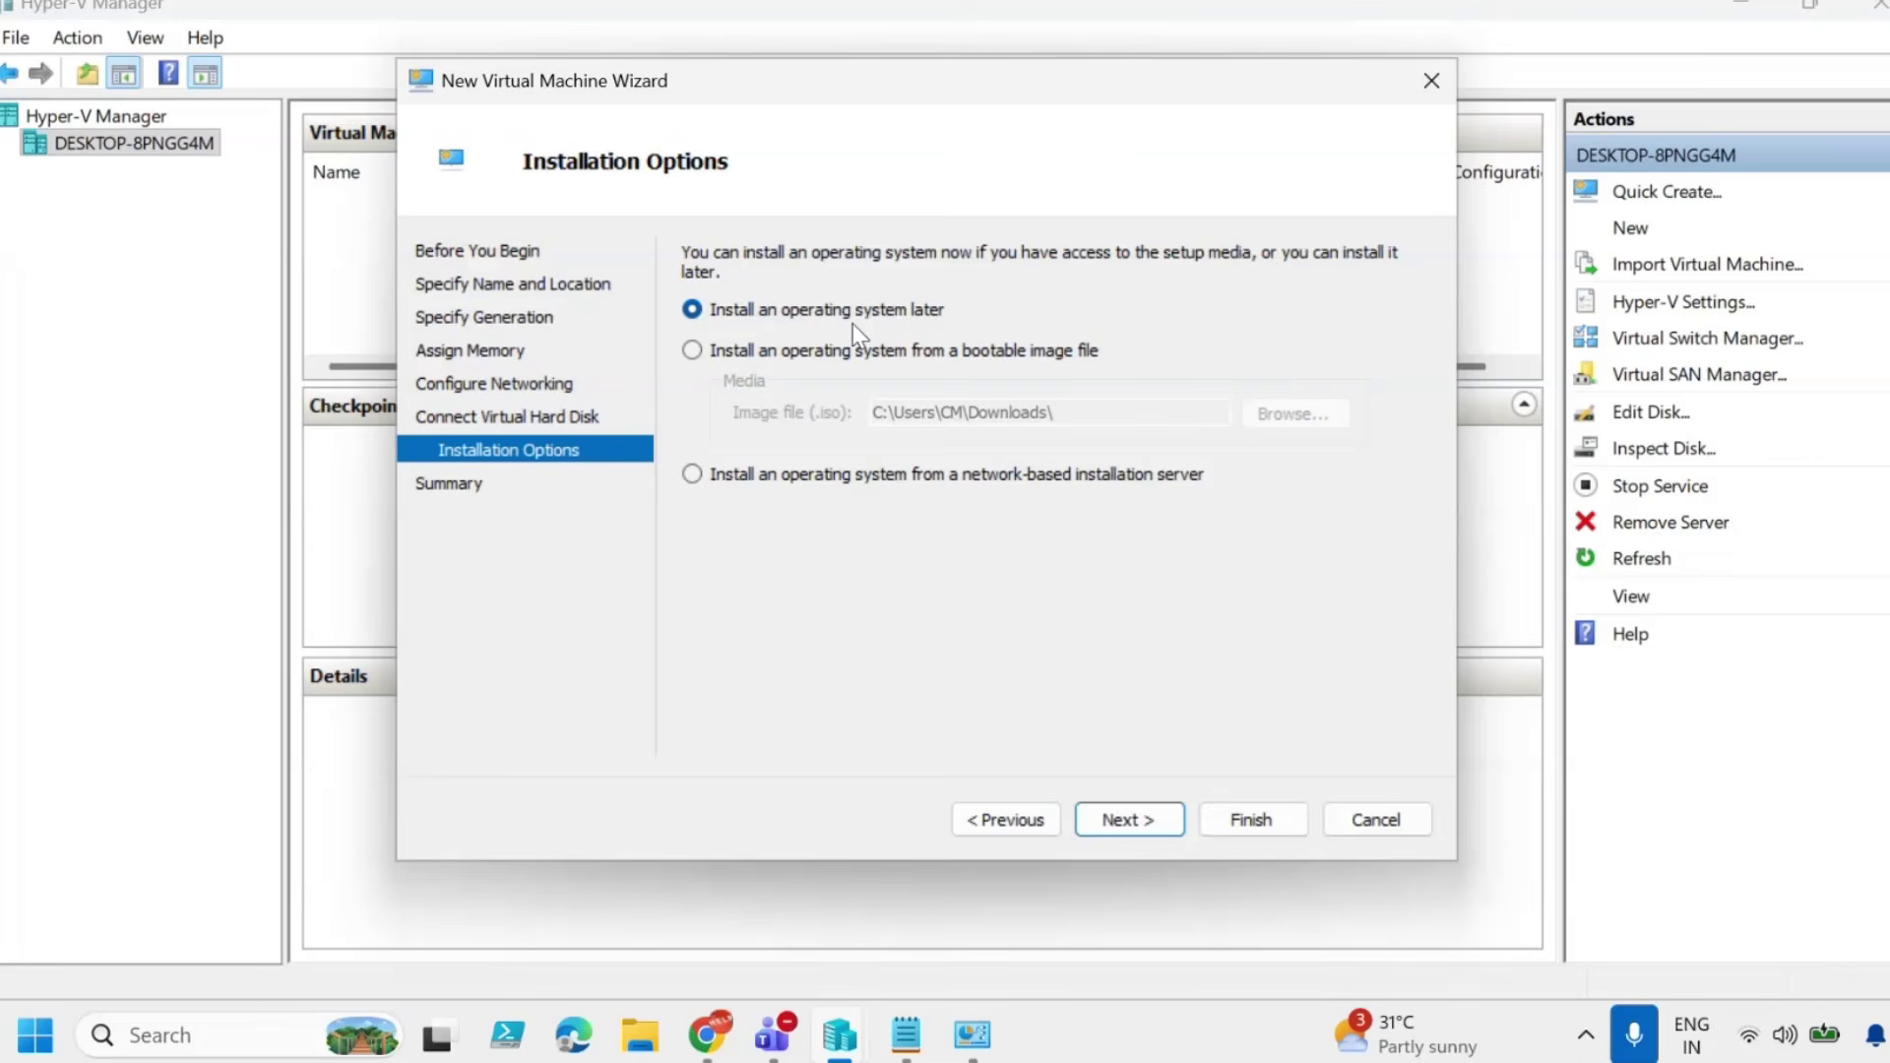
Set Win11_25H2_English_x64_v2.iso as the install image and finish creating the Win11_25h2 VM.
click(693, 351)
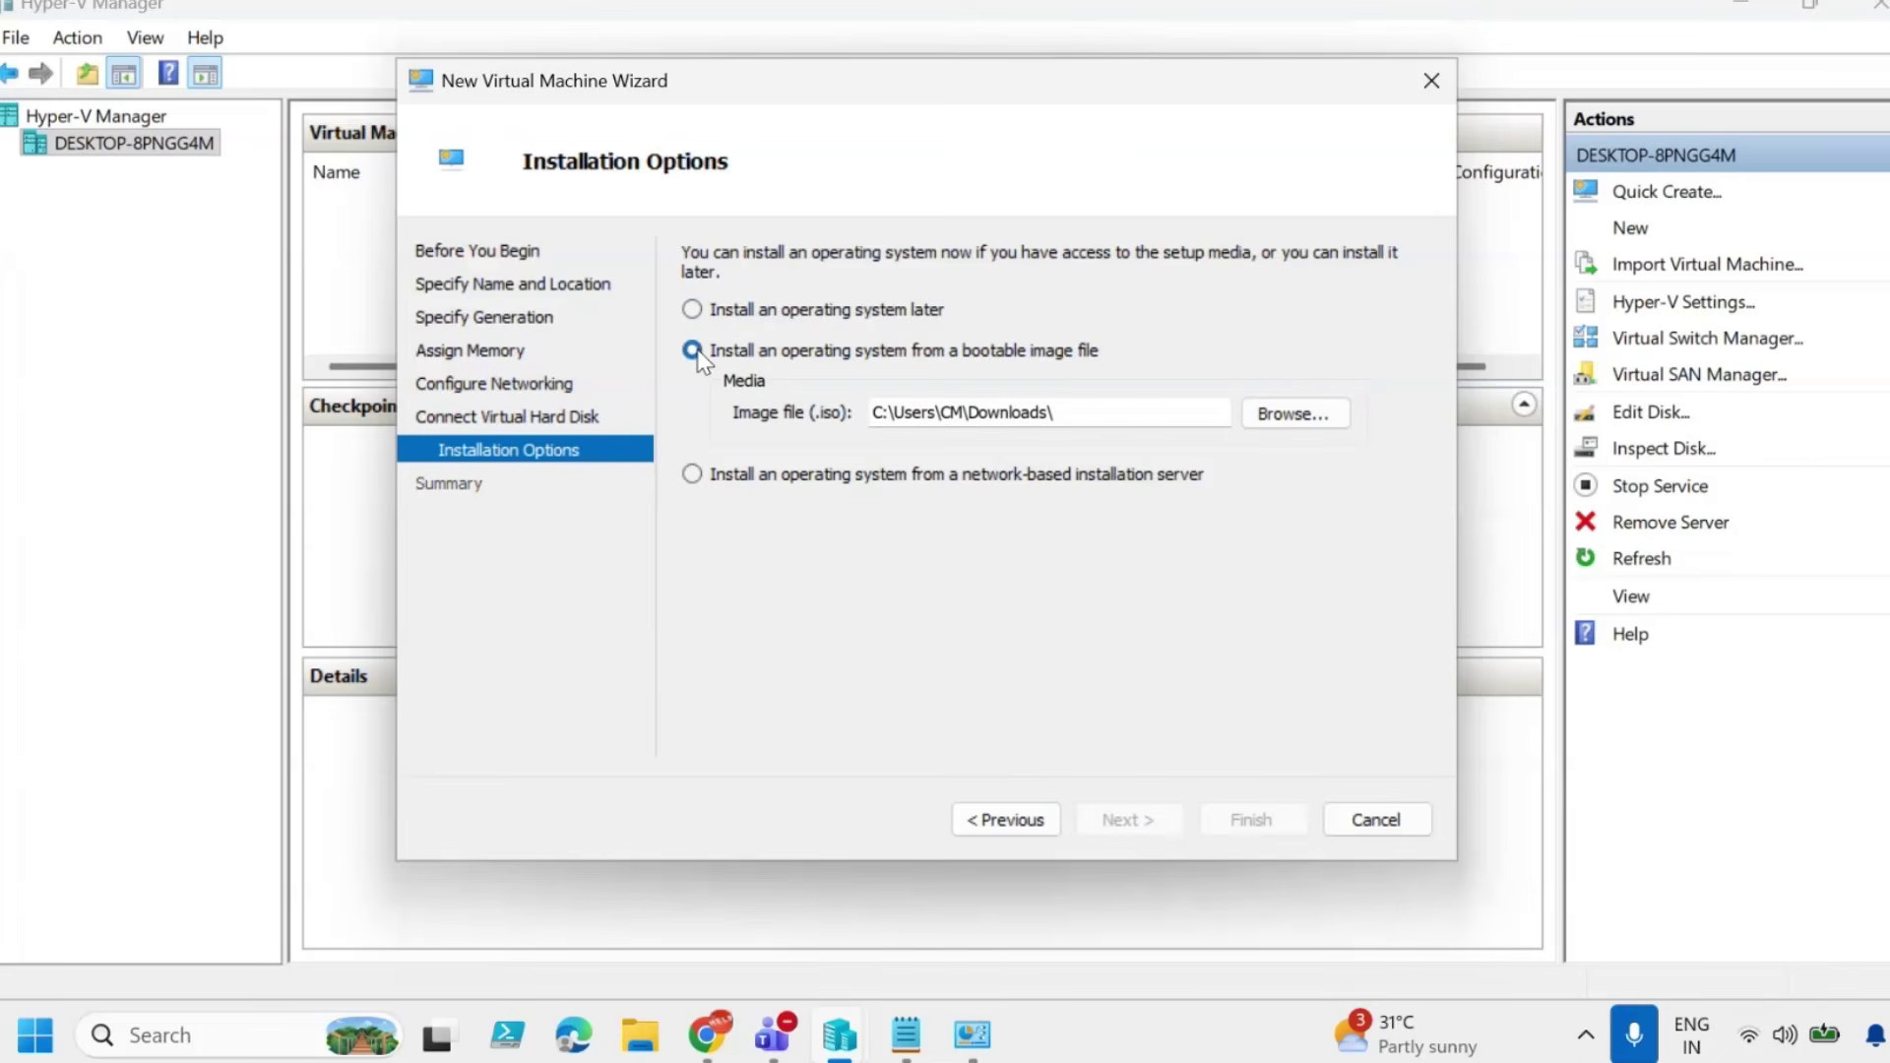
click(1269, 418)
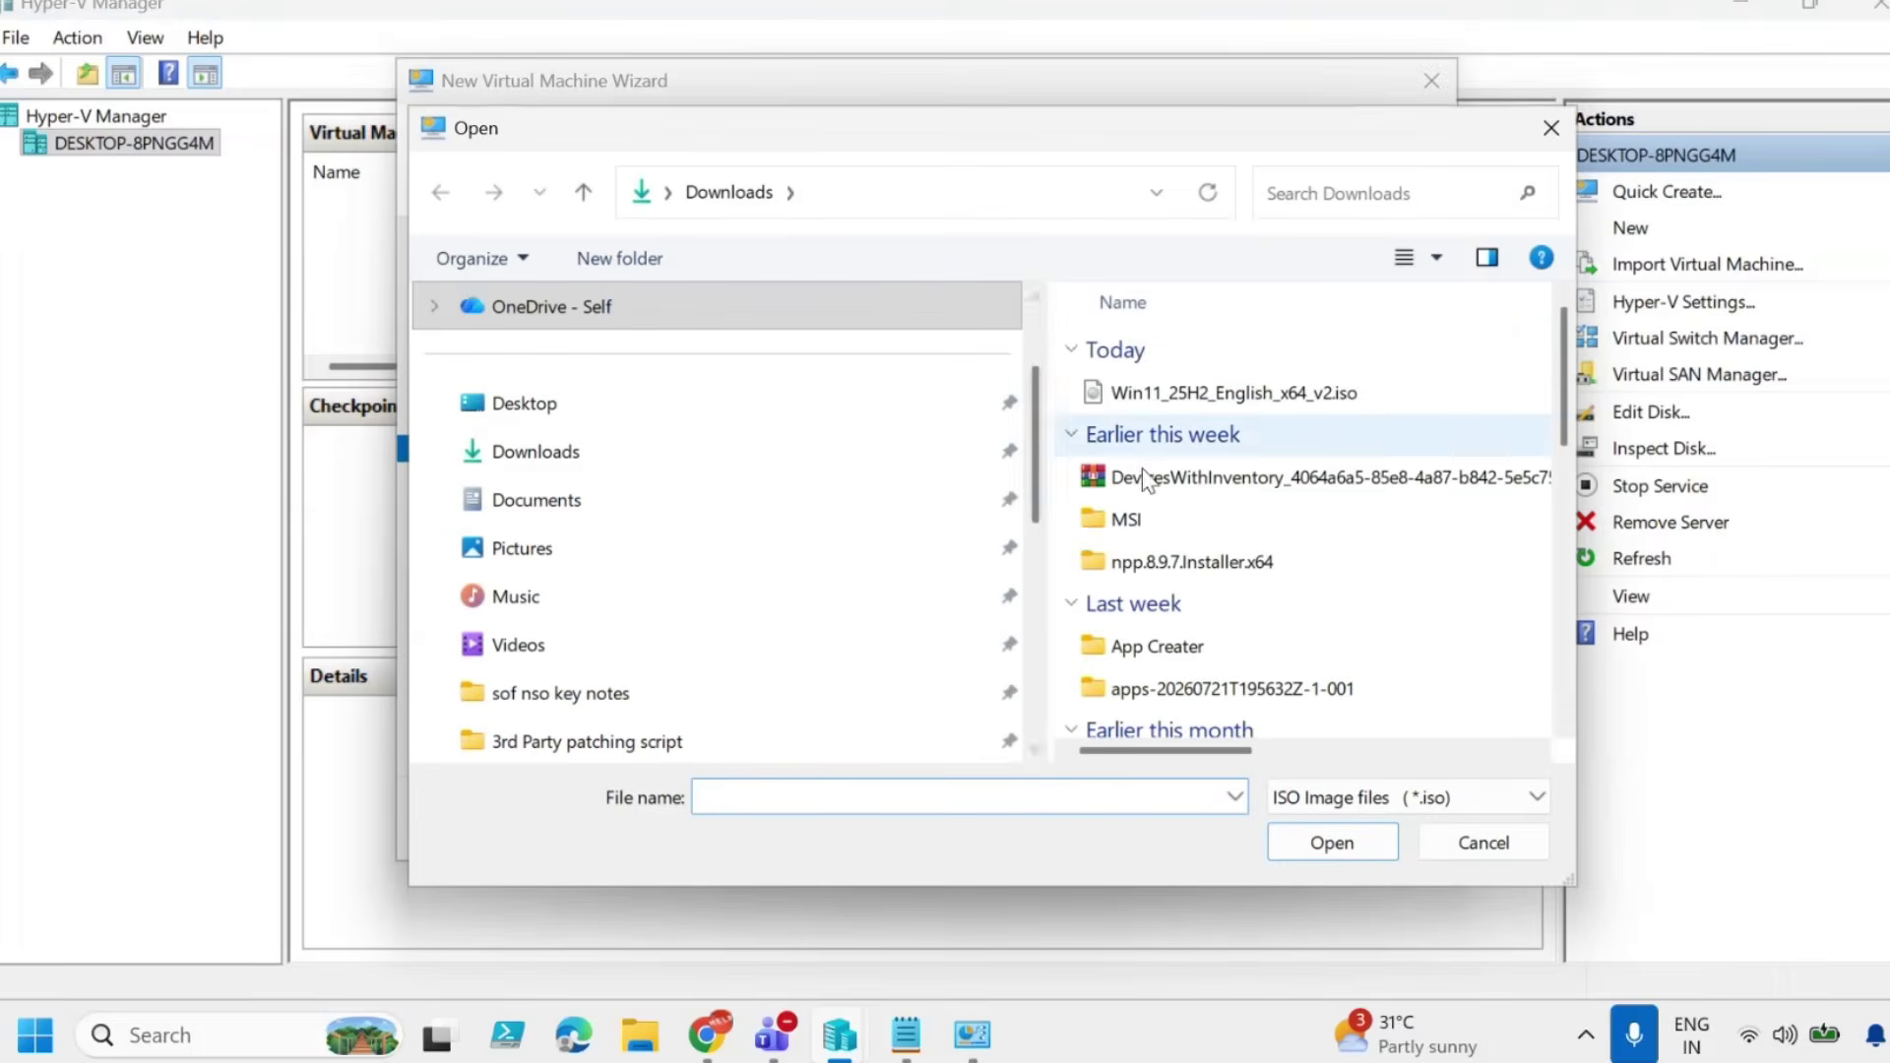
click(1147, 392)
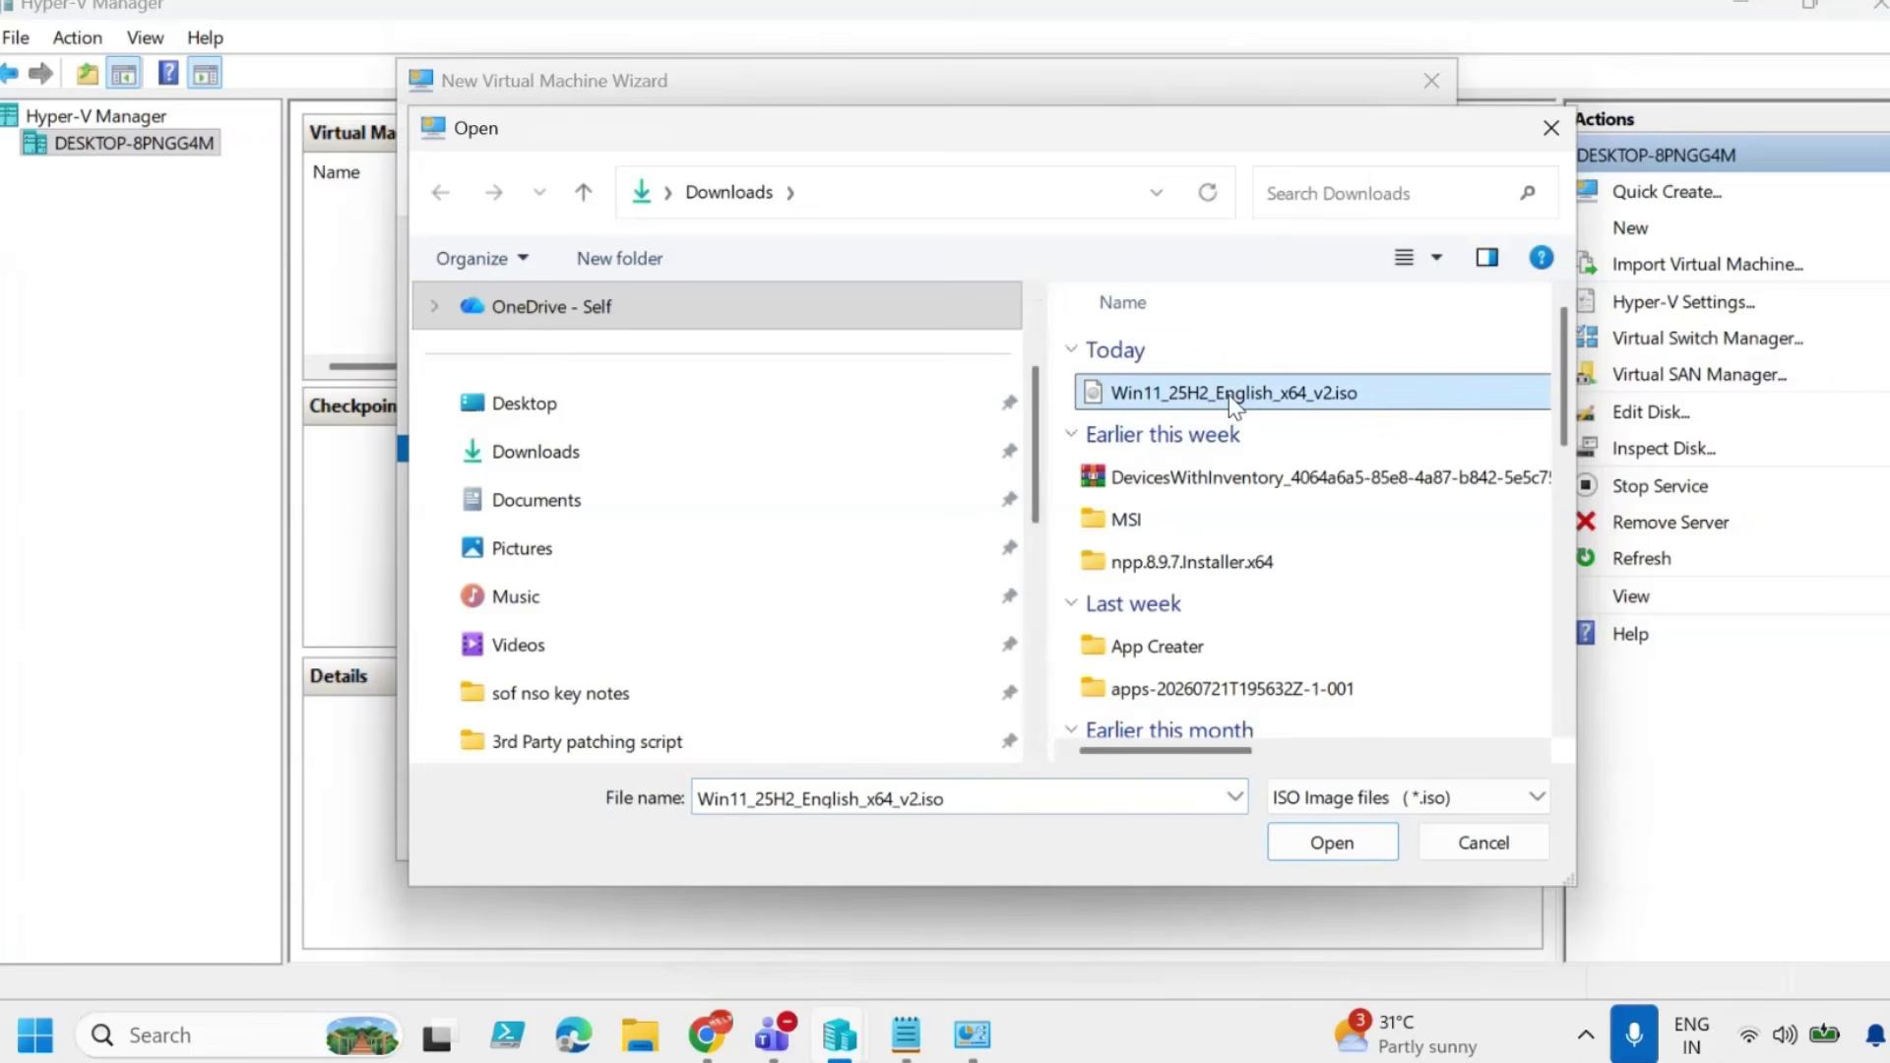
click(1339, 845)
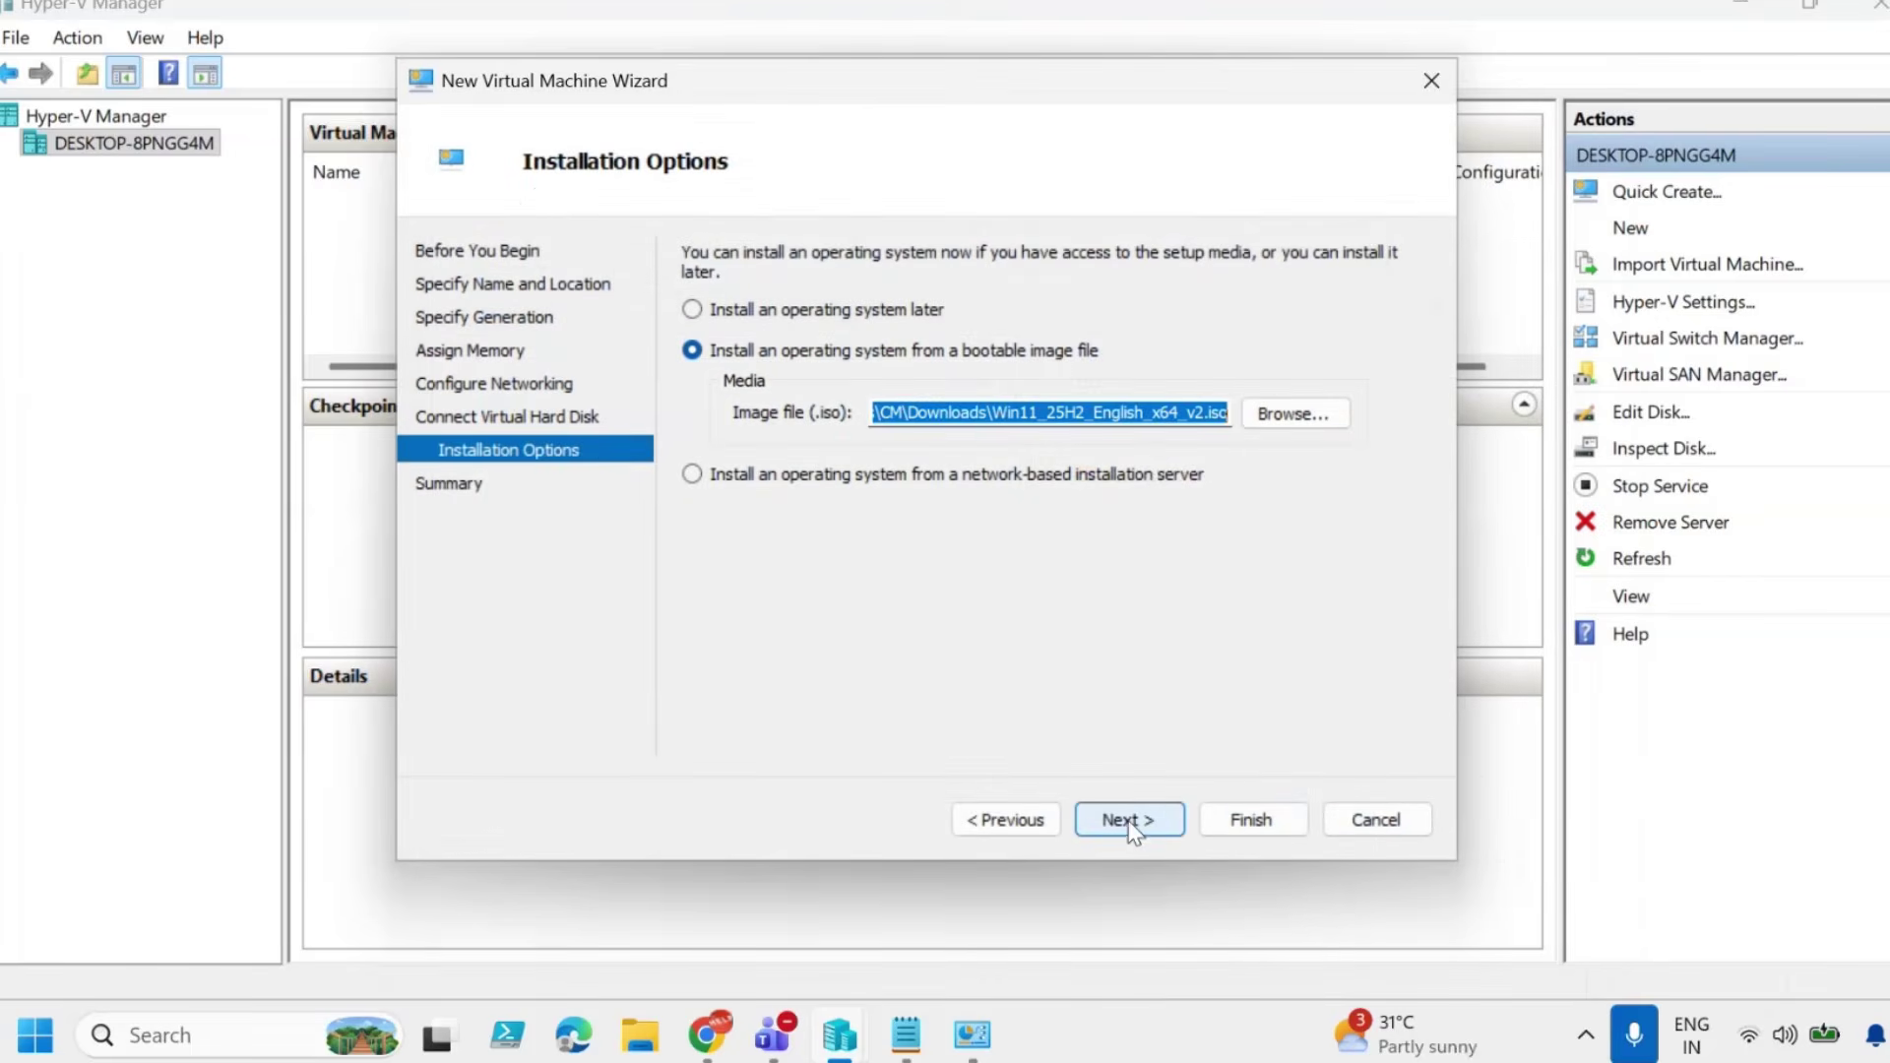
click(1128, 819)
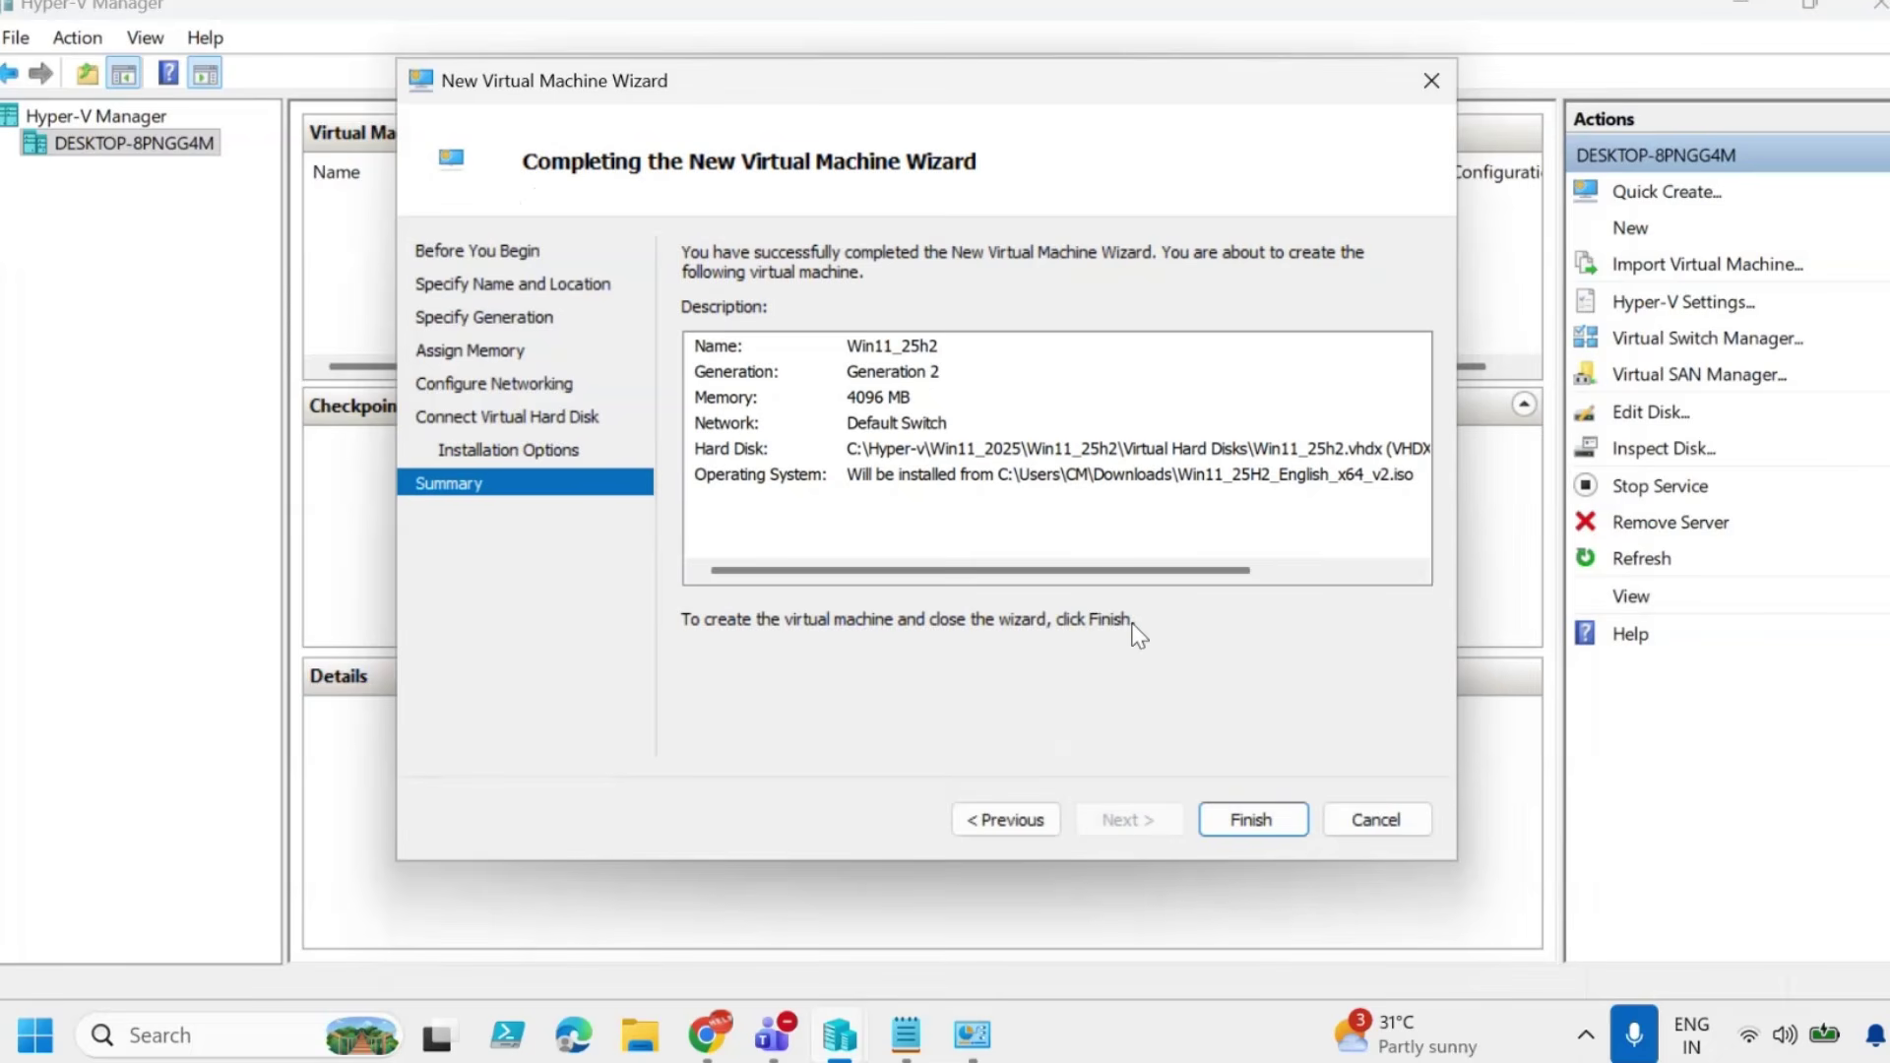
click(1248, 827)
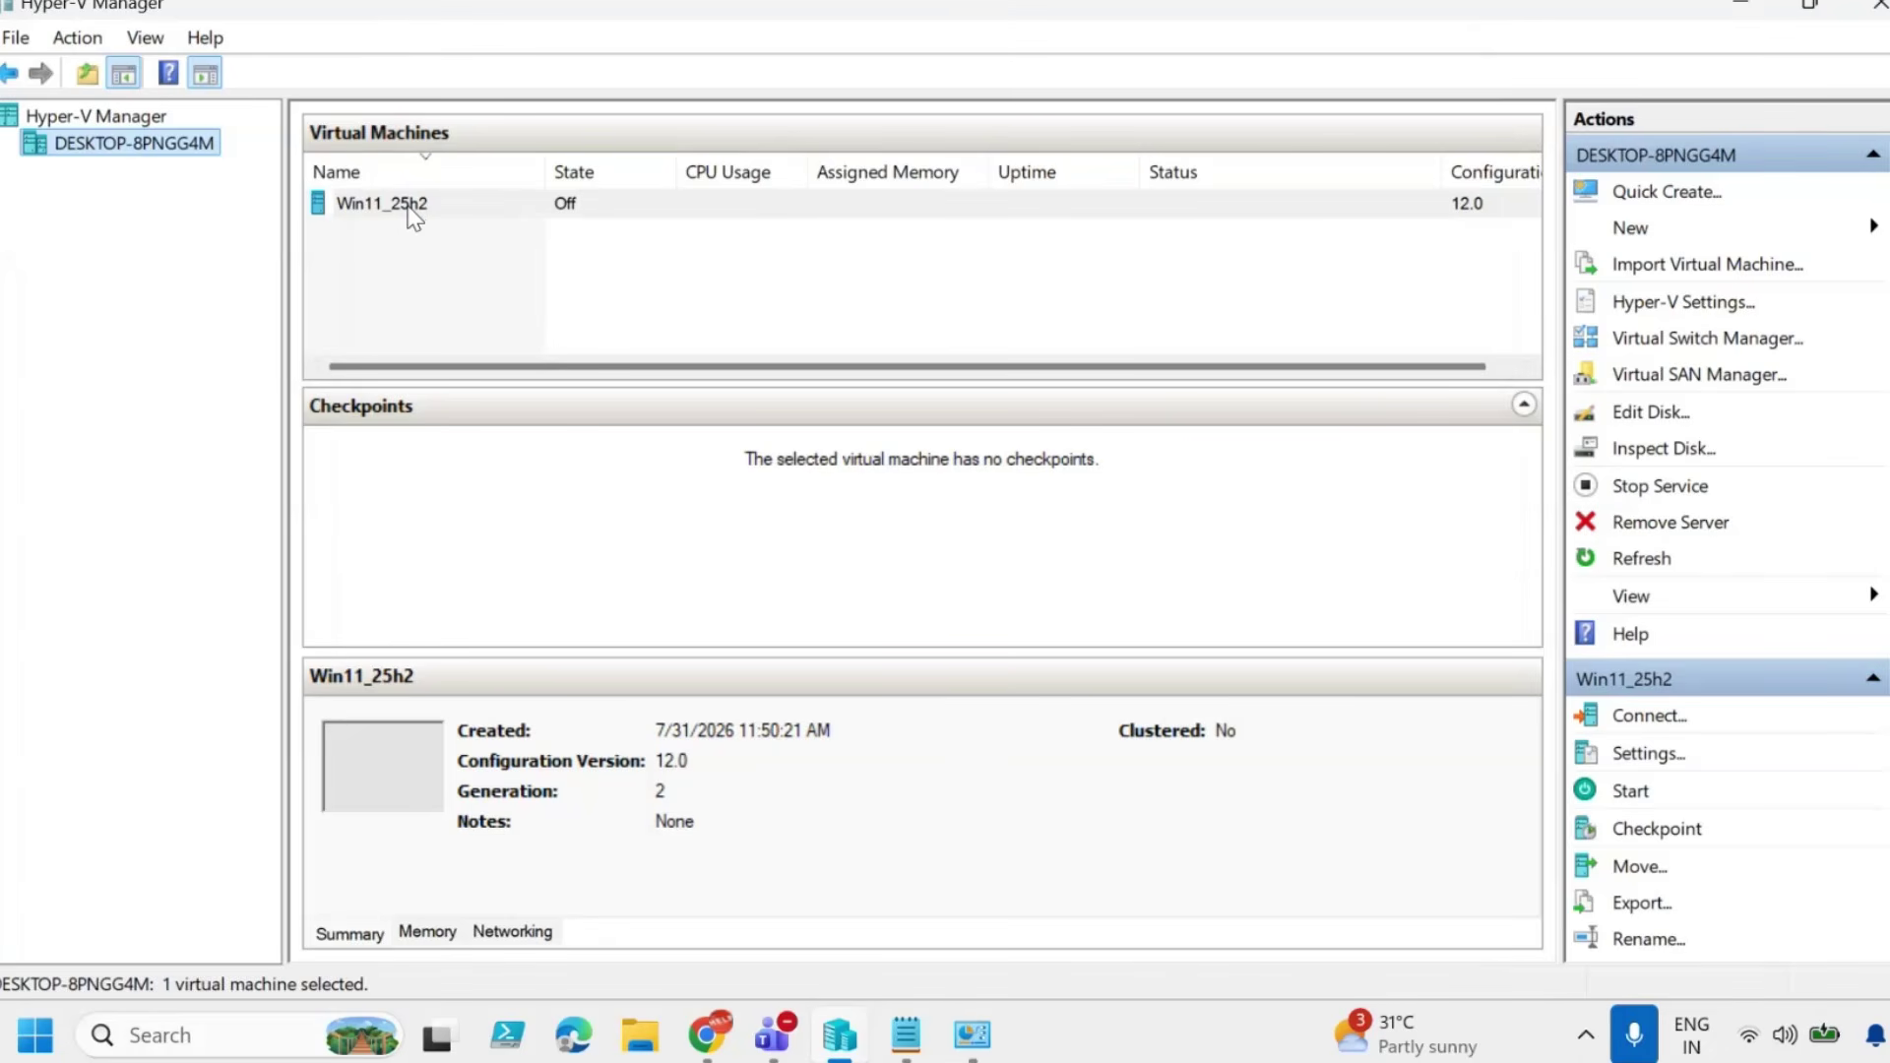
In Win11_25h2's settings, enable the Trusted Platform Module, disable automatic checkpoints, and save.
right_click(411, 208)
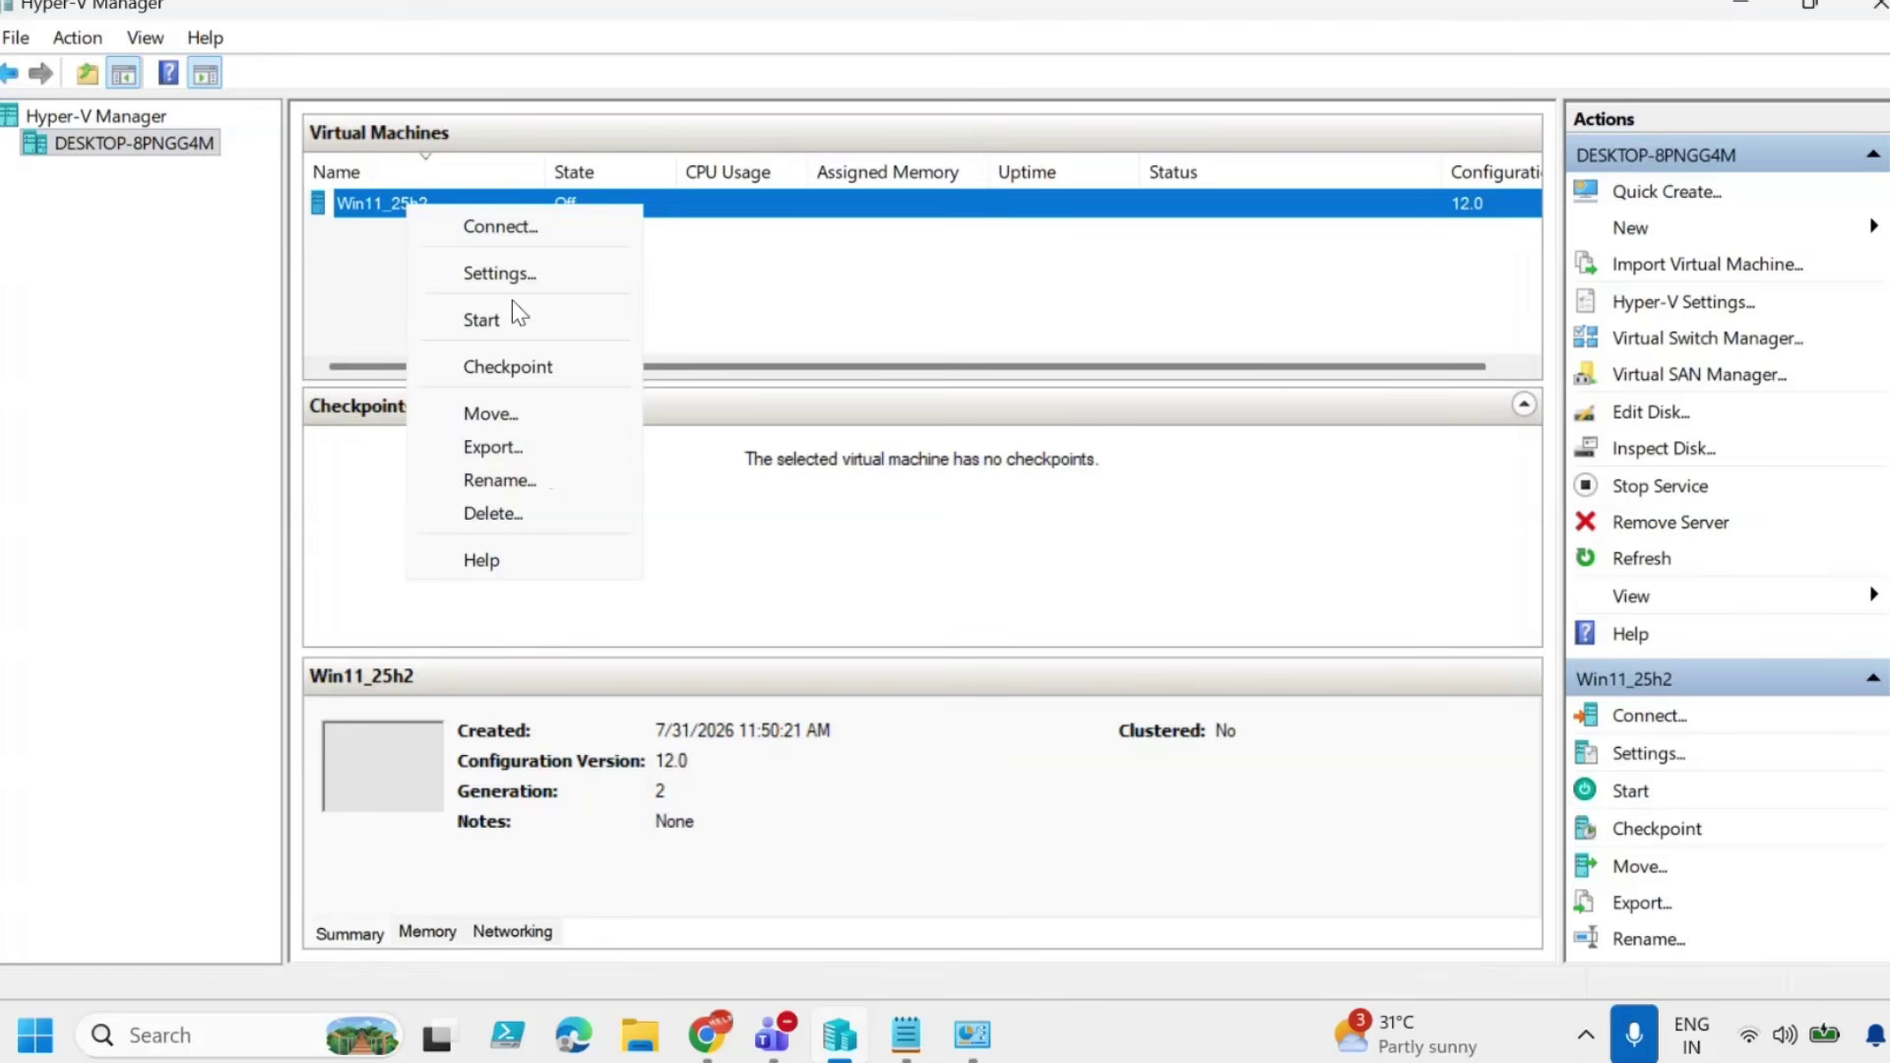
click(512, 273)
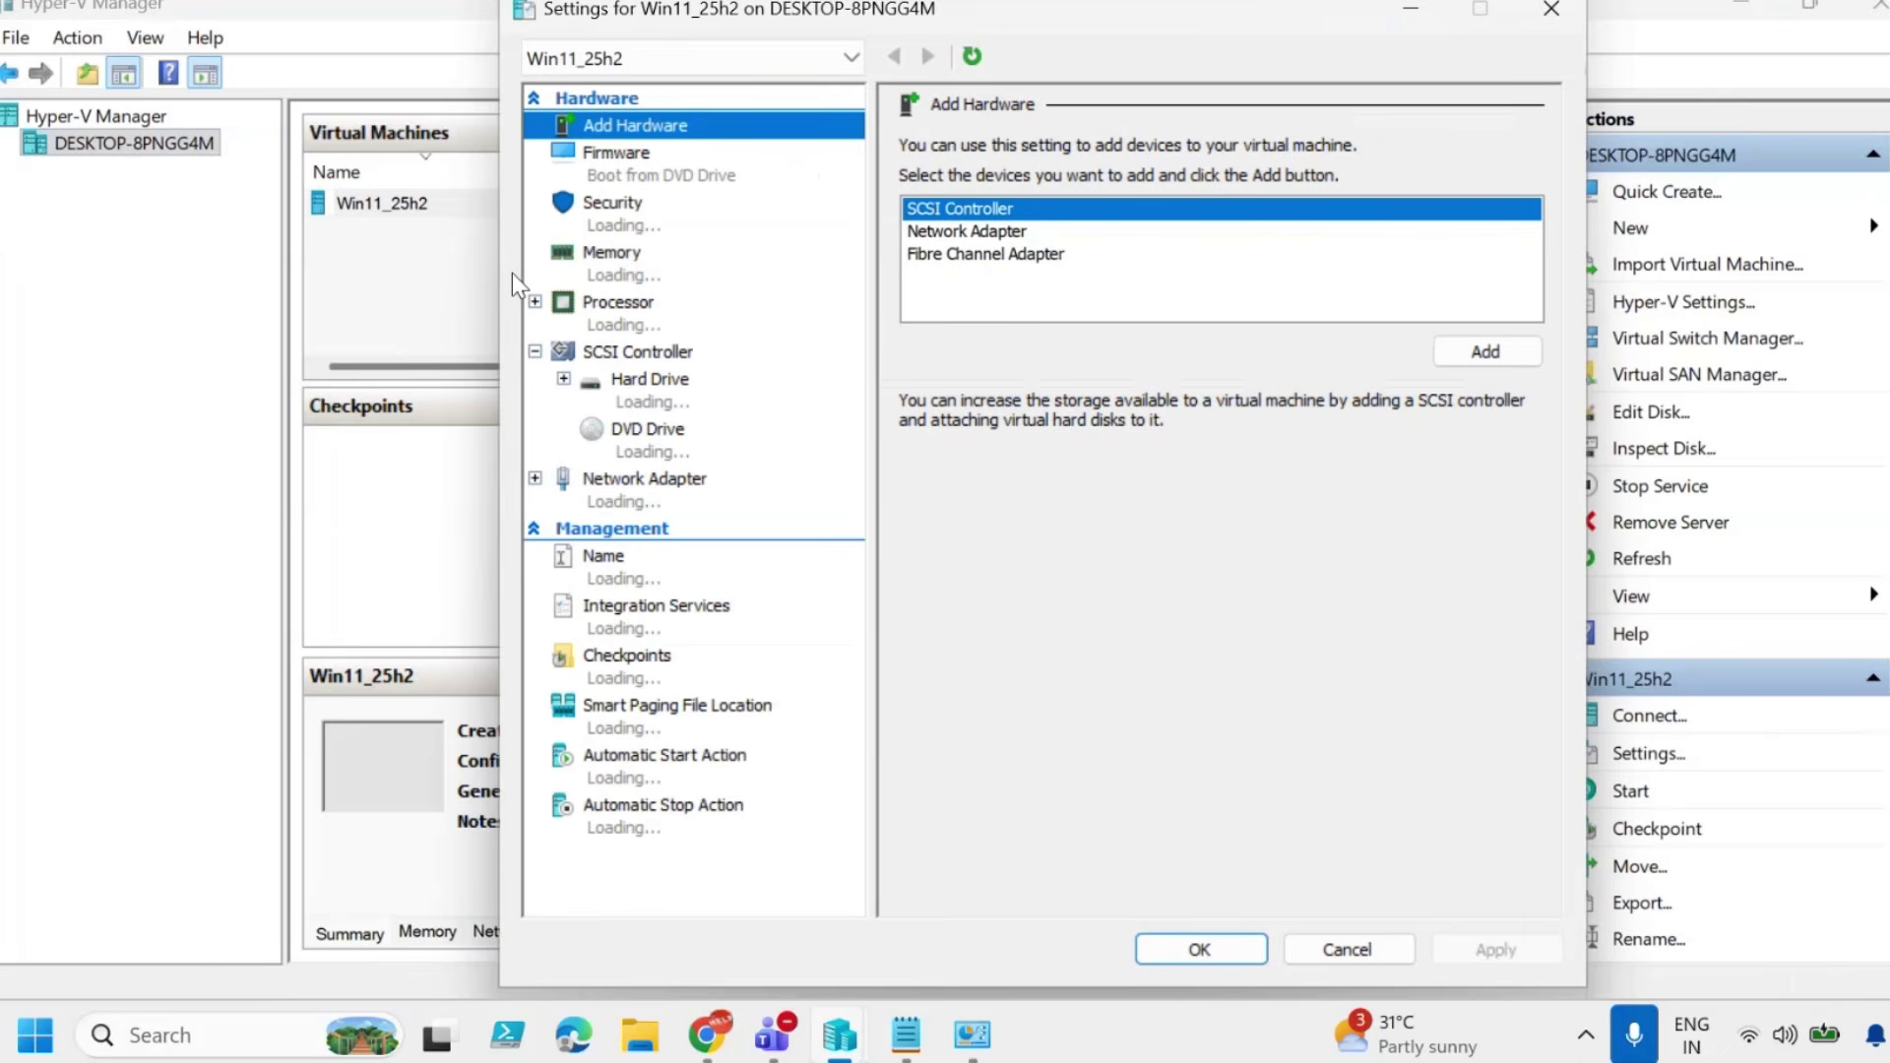
click(640, 209)
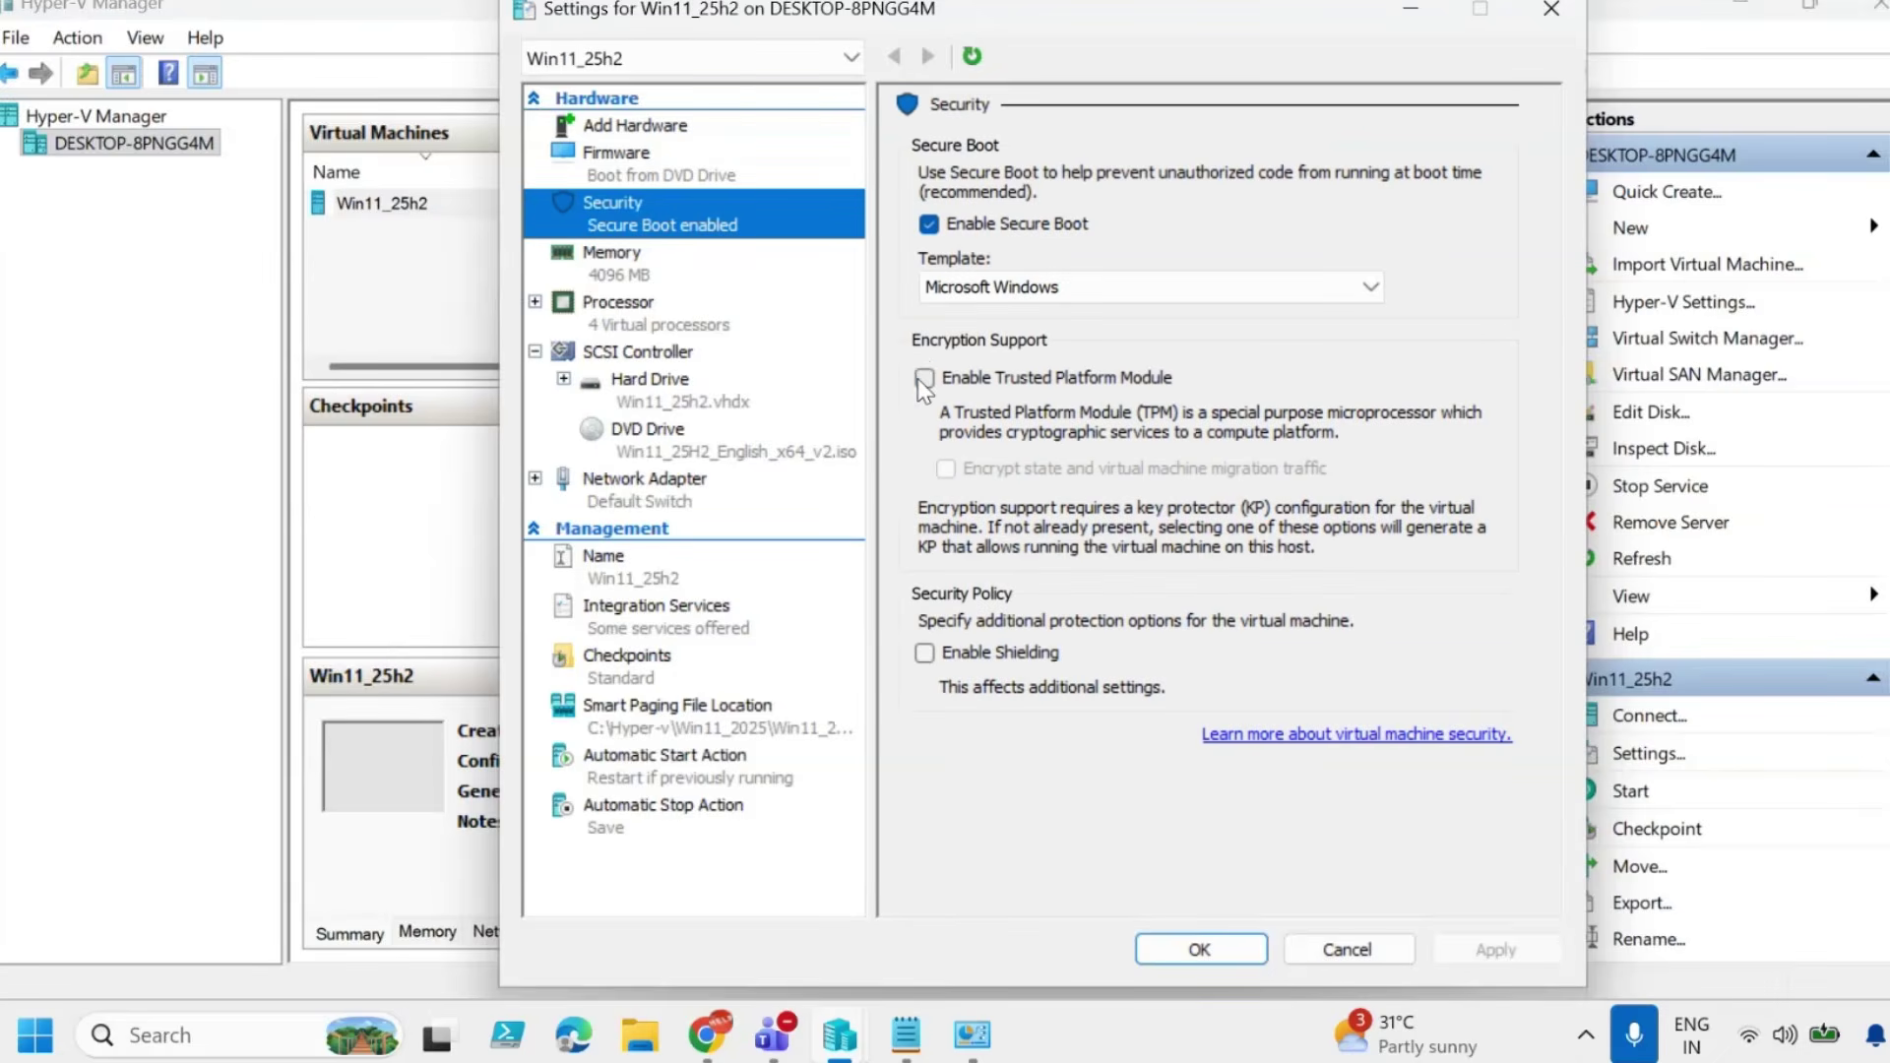
click(924, 378)
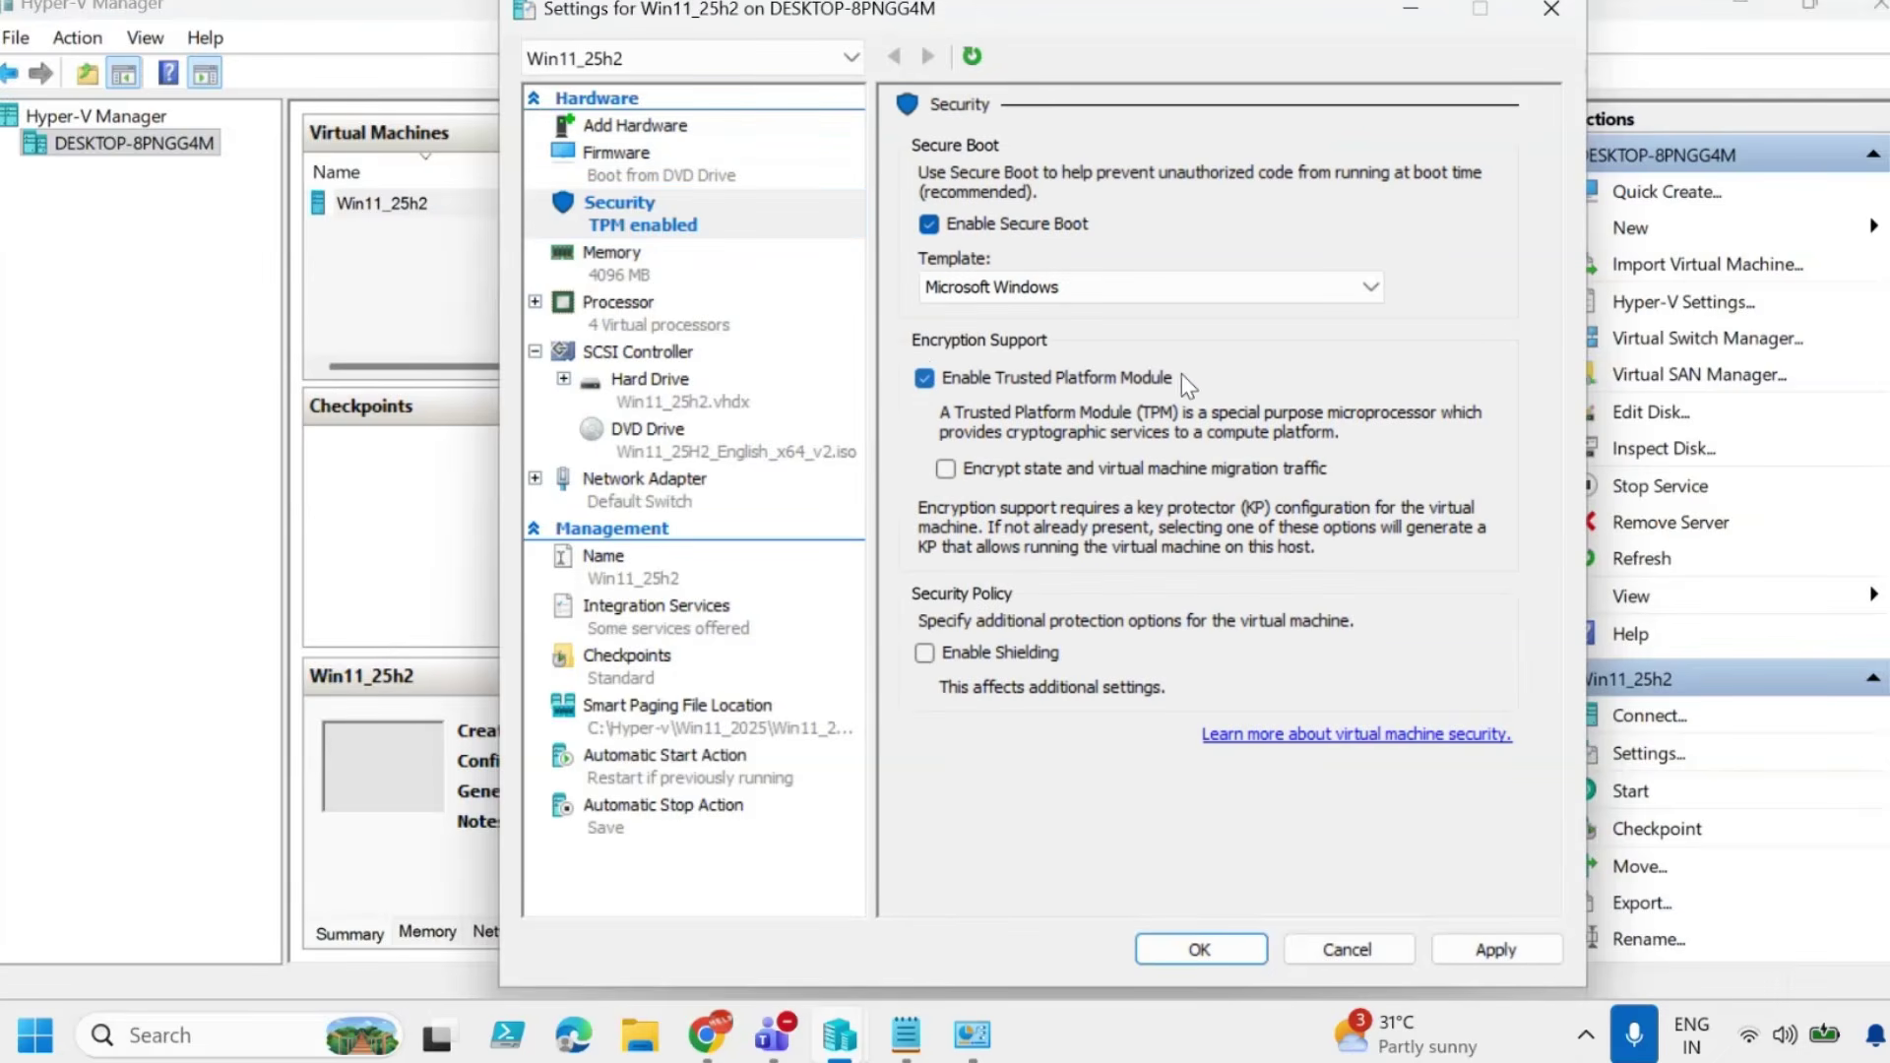
click(652, 665)
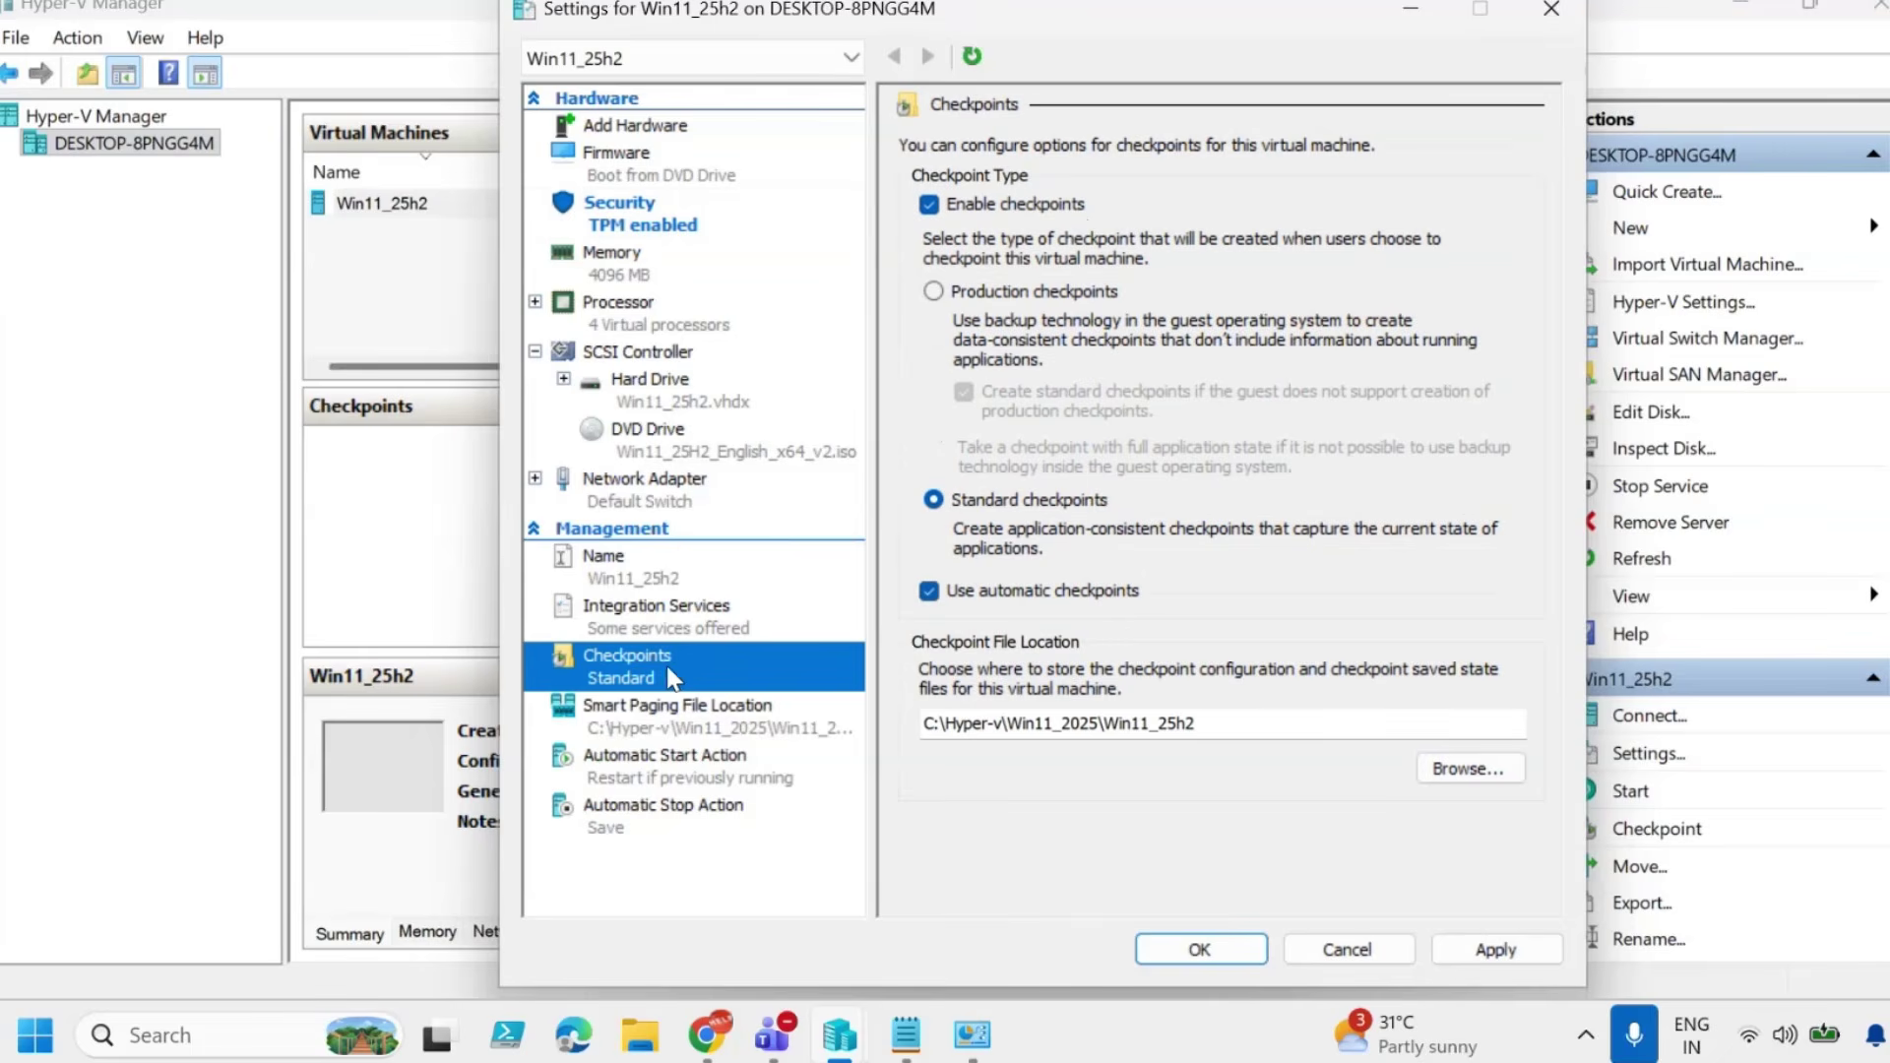
click(947, 593)
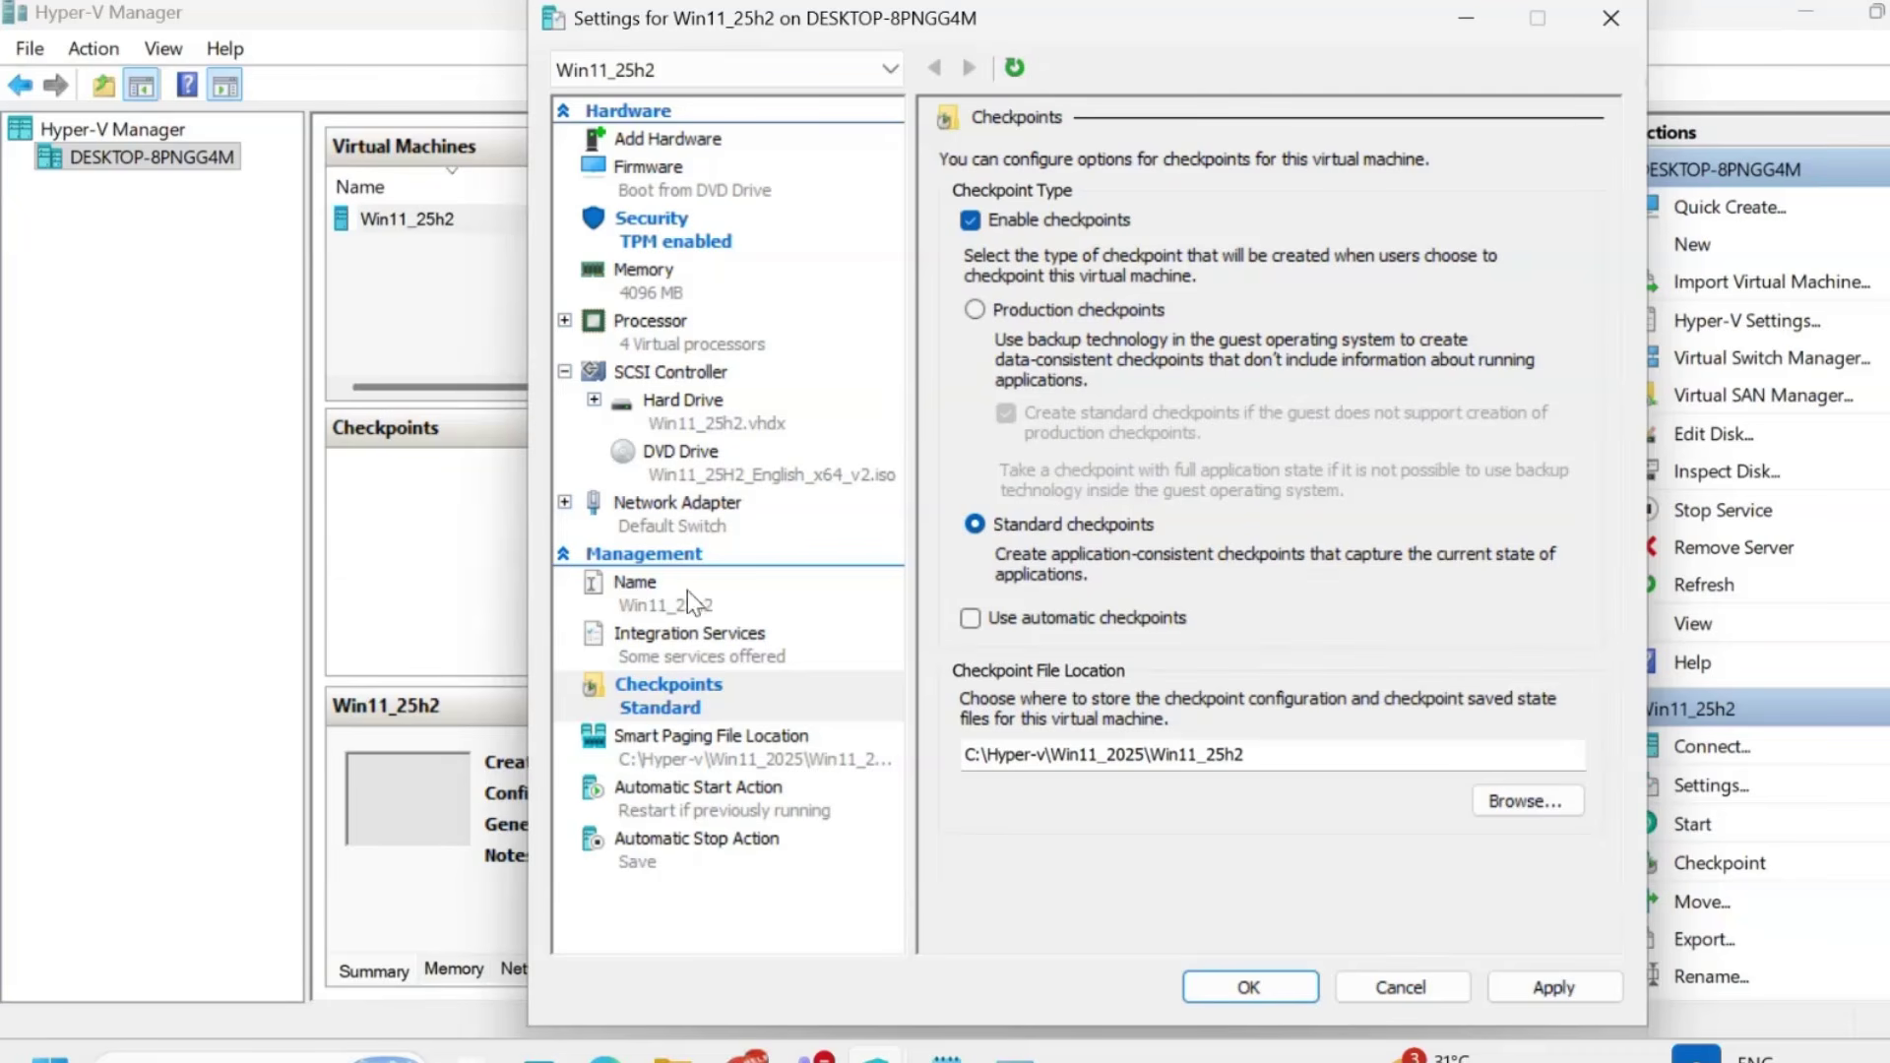
click(658, 285)
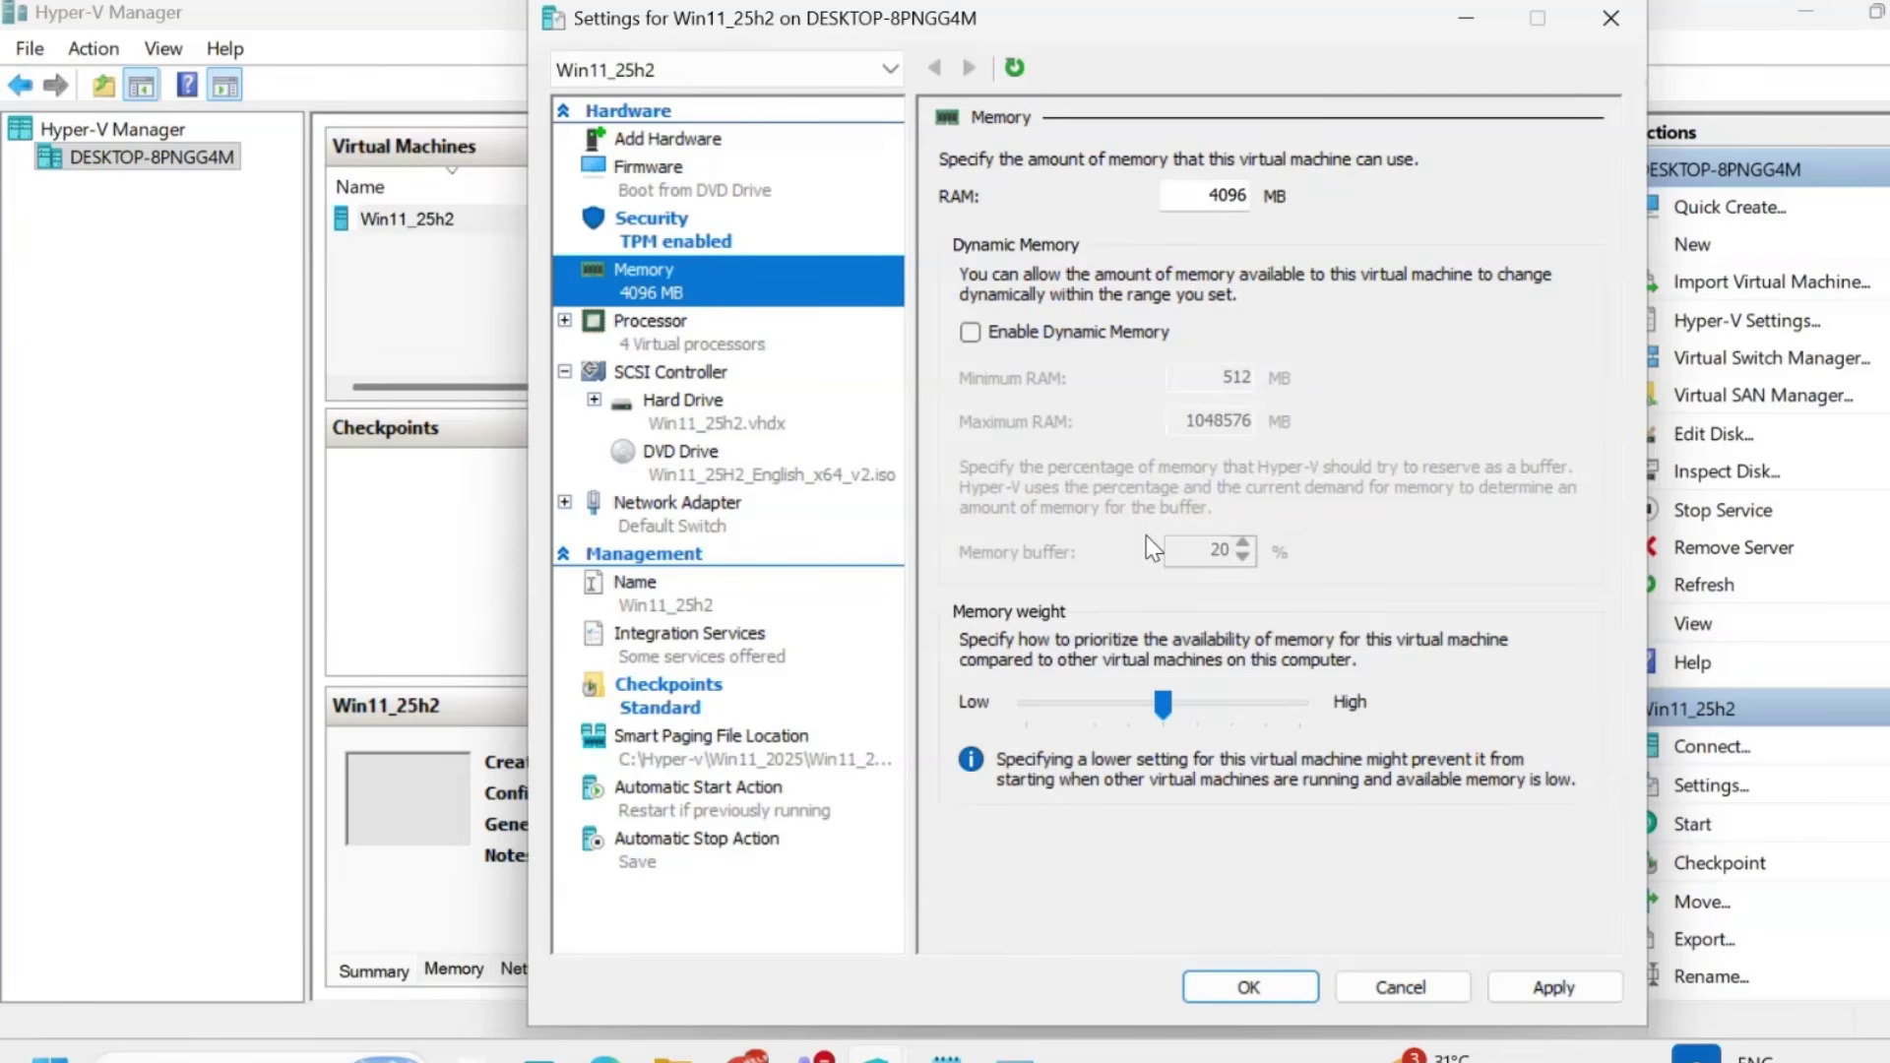
click(1540, 986)
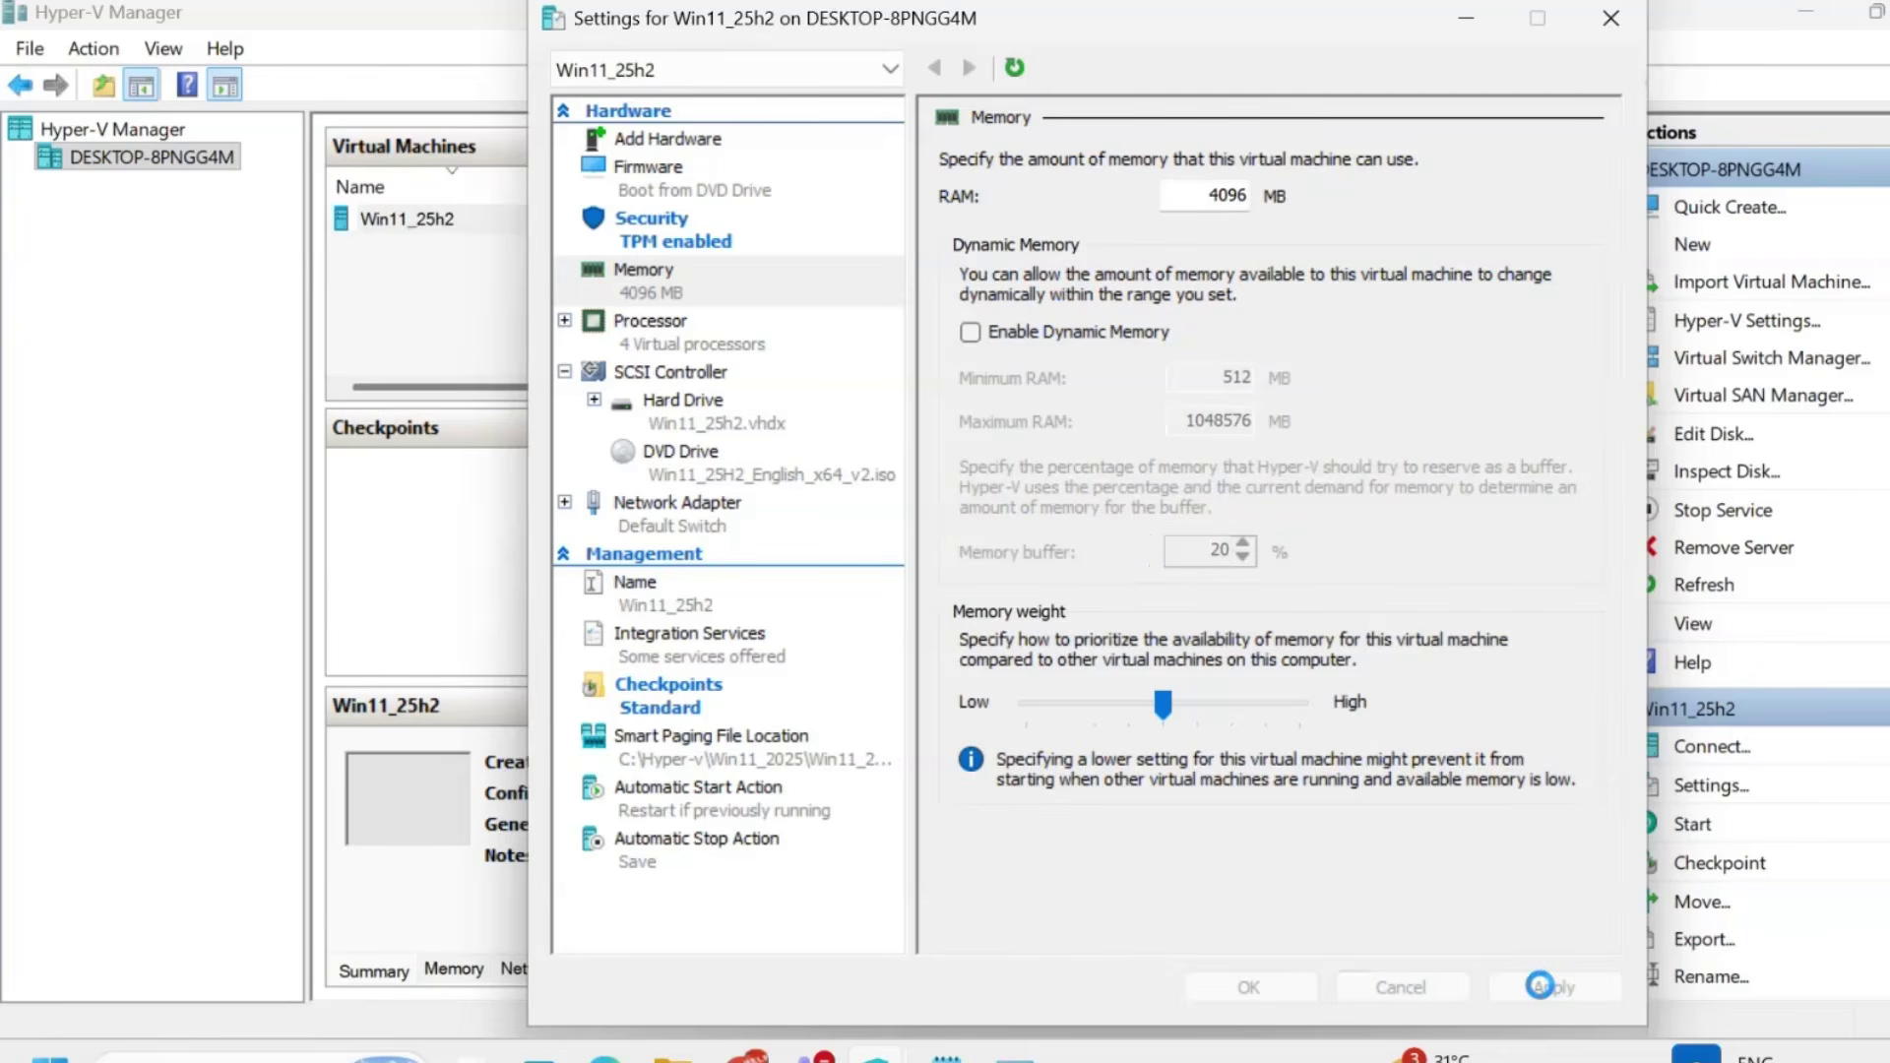
click(1286, 988)
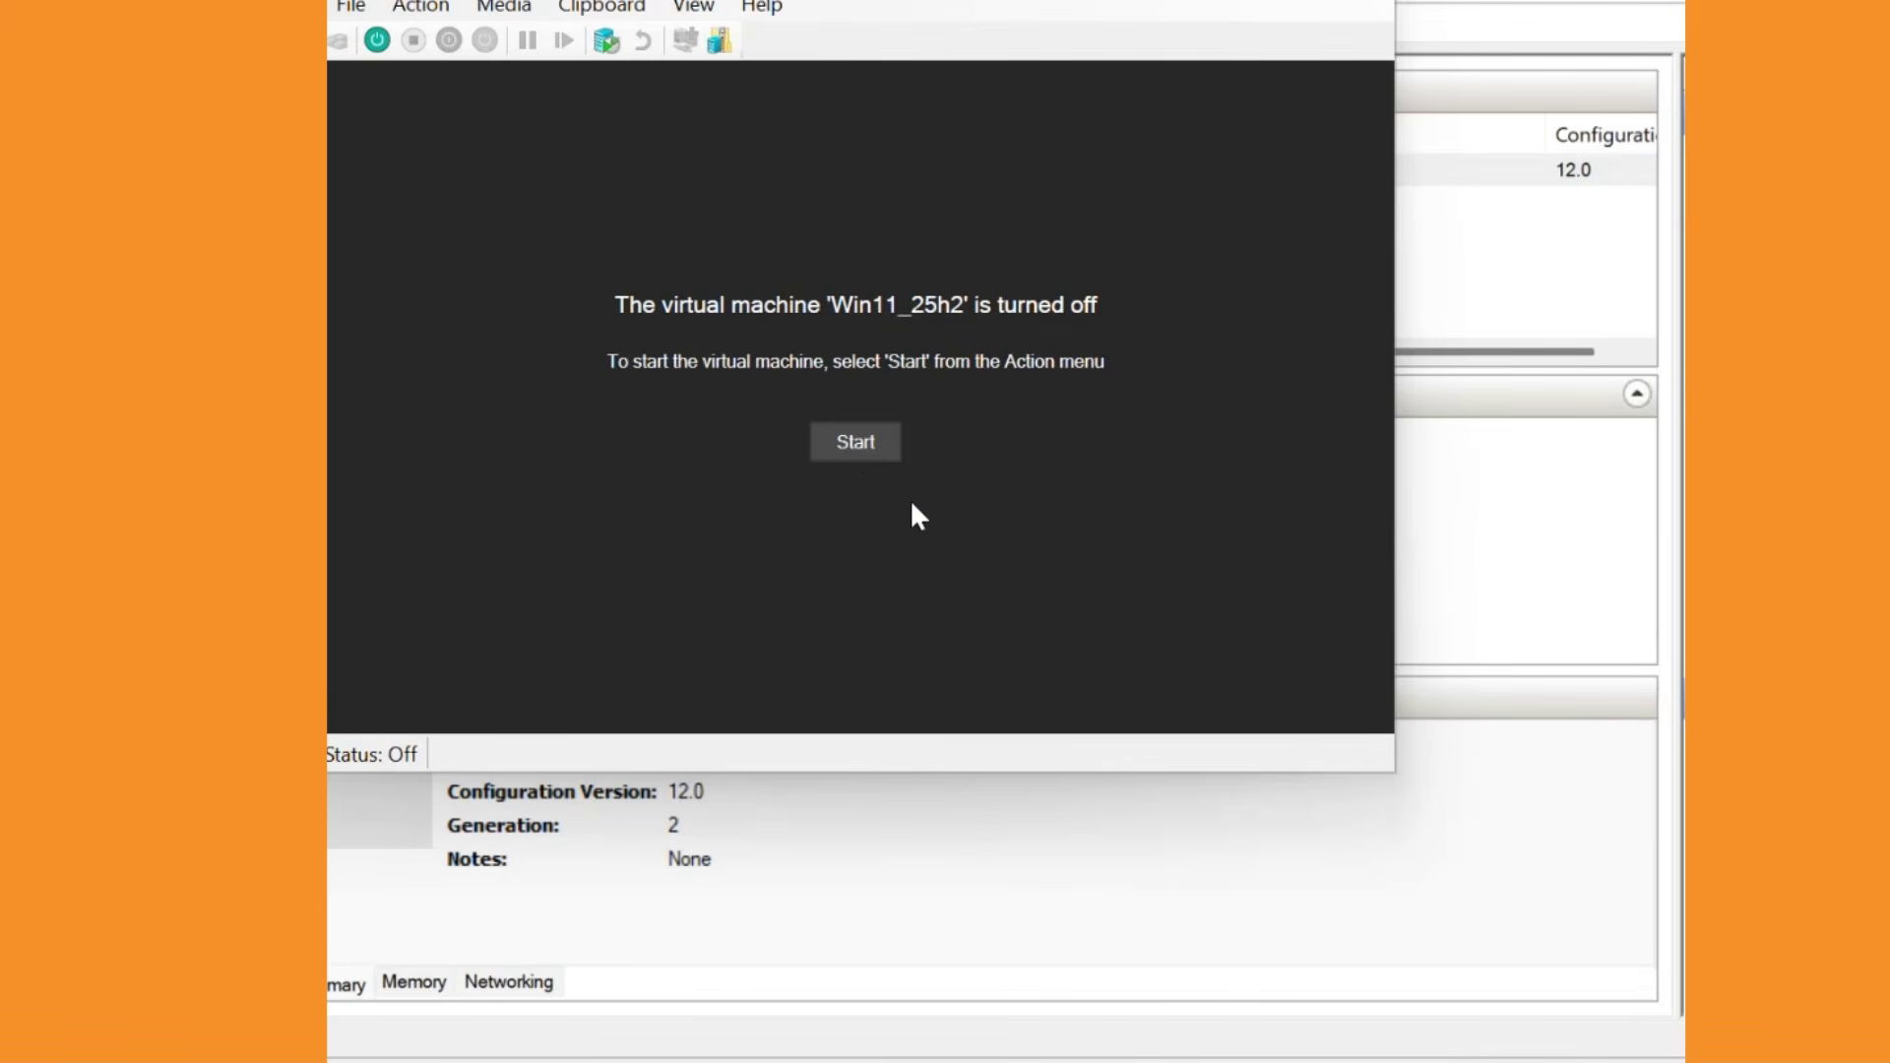
Start the Win11_25h2 VM briefly, then turn it off again.
click(884, 453)
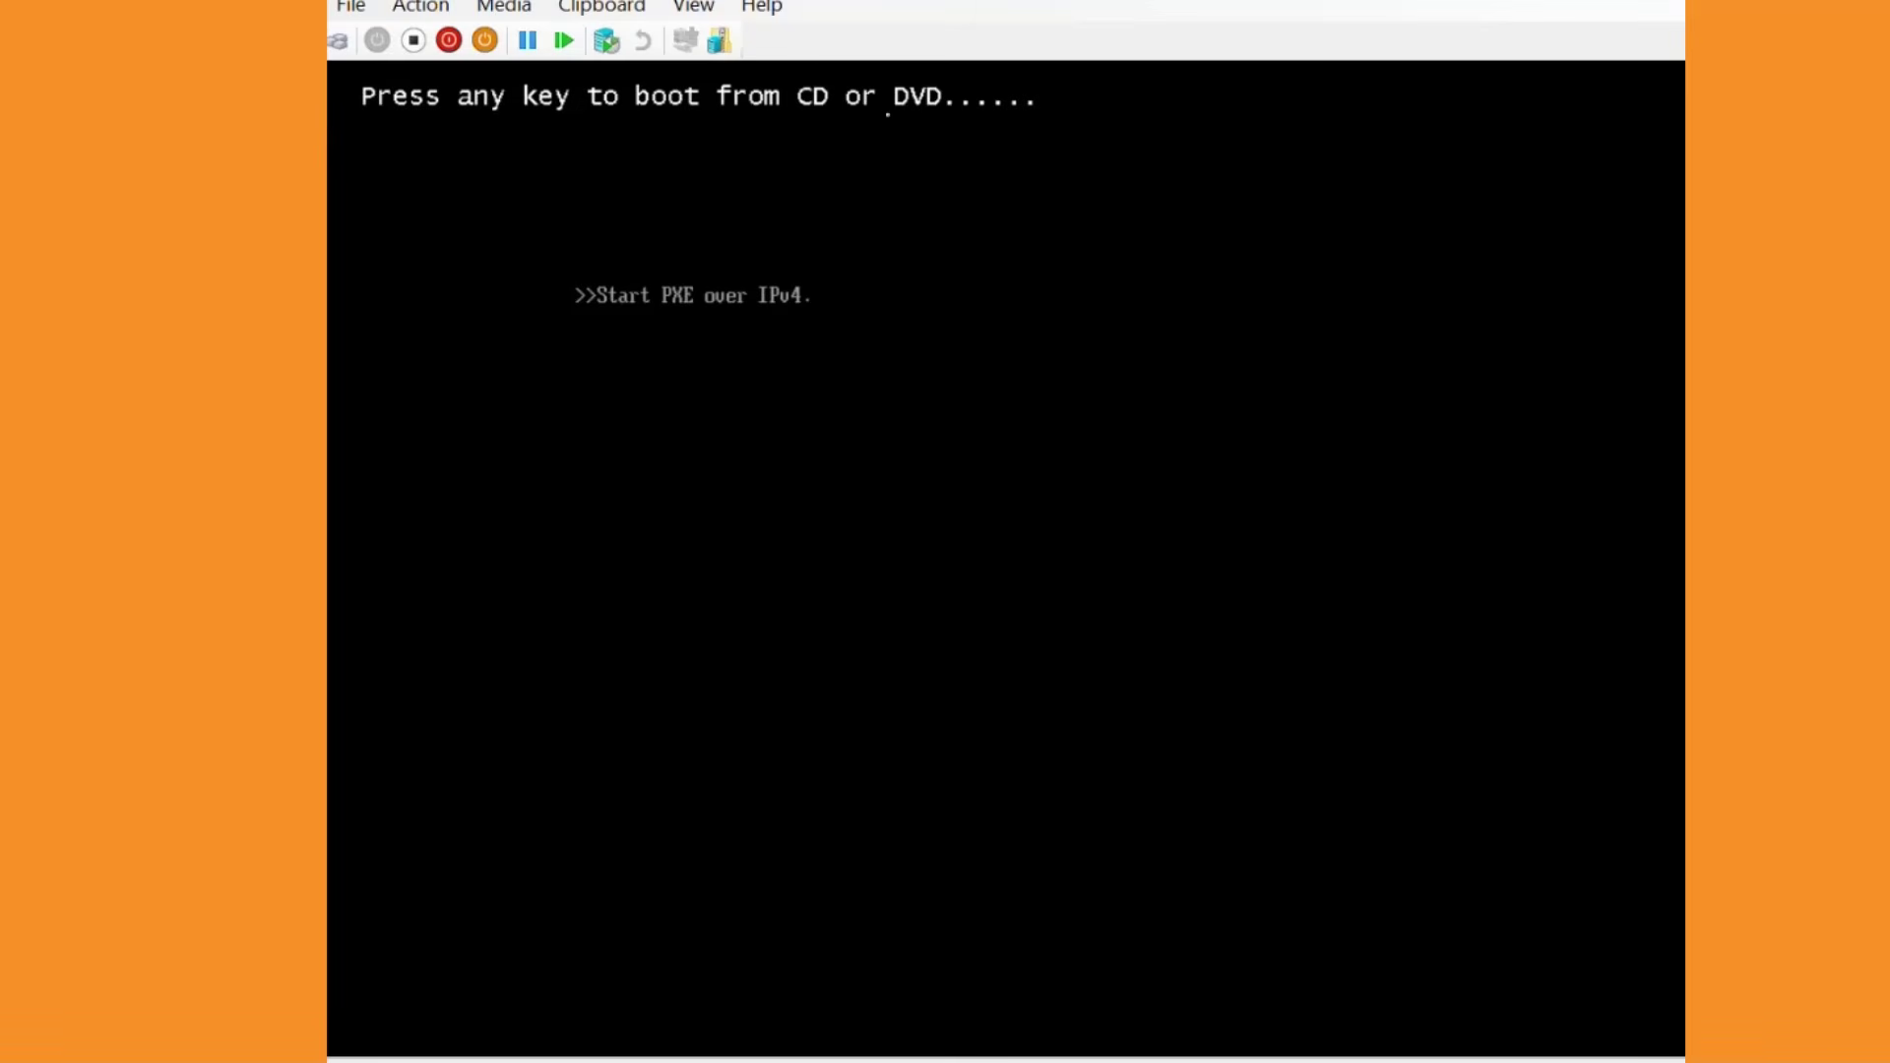
click(419, 8)
click(487, 79)
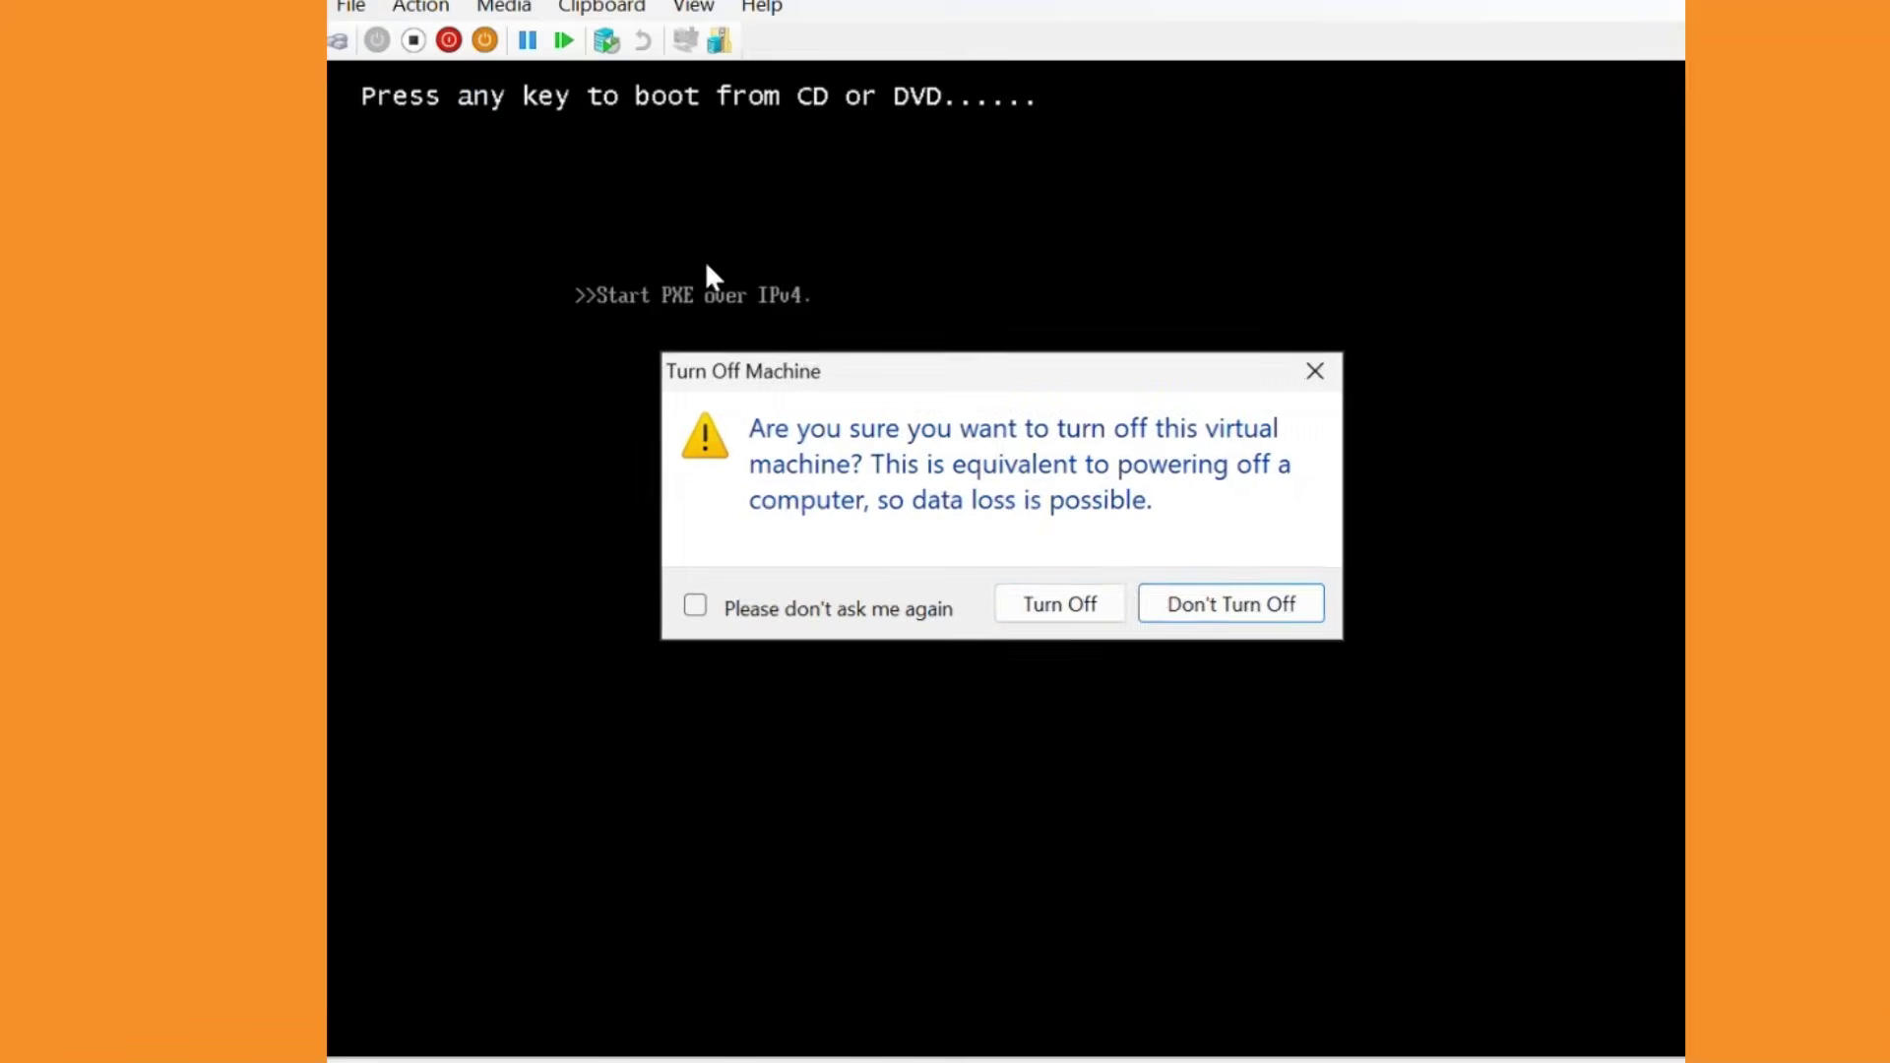
click(1114, 581)
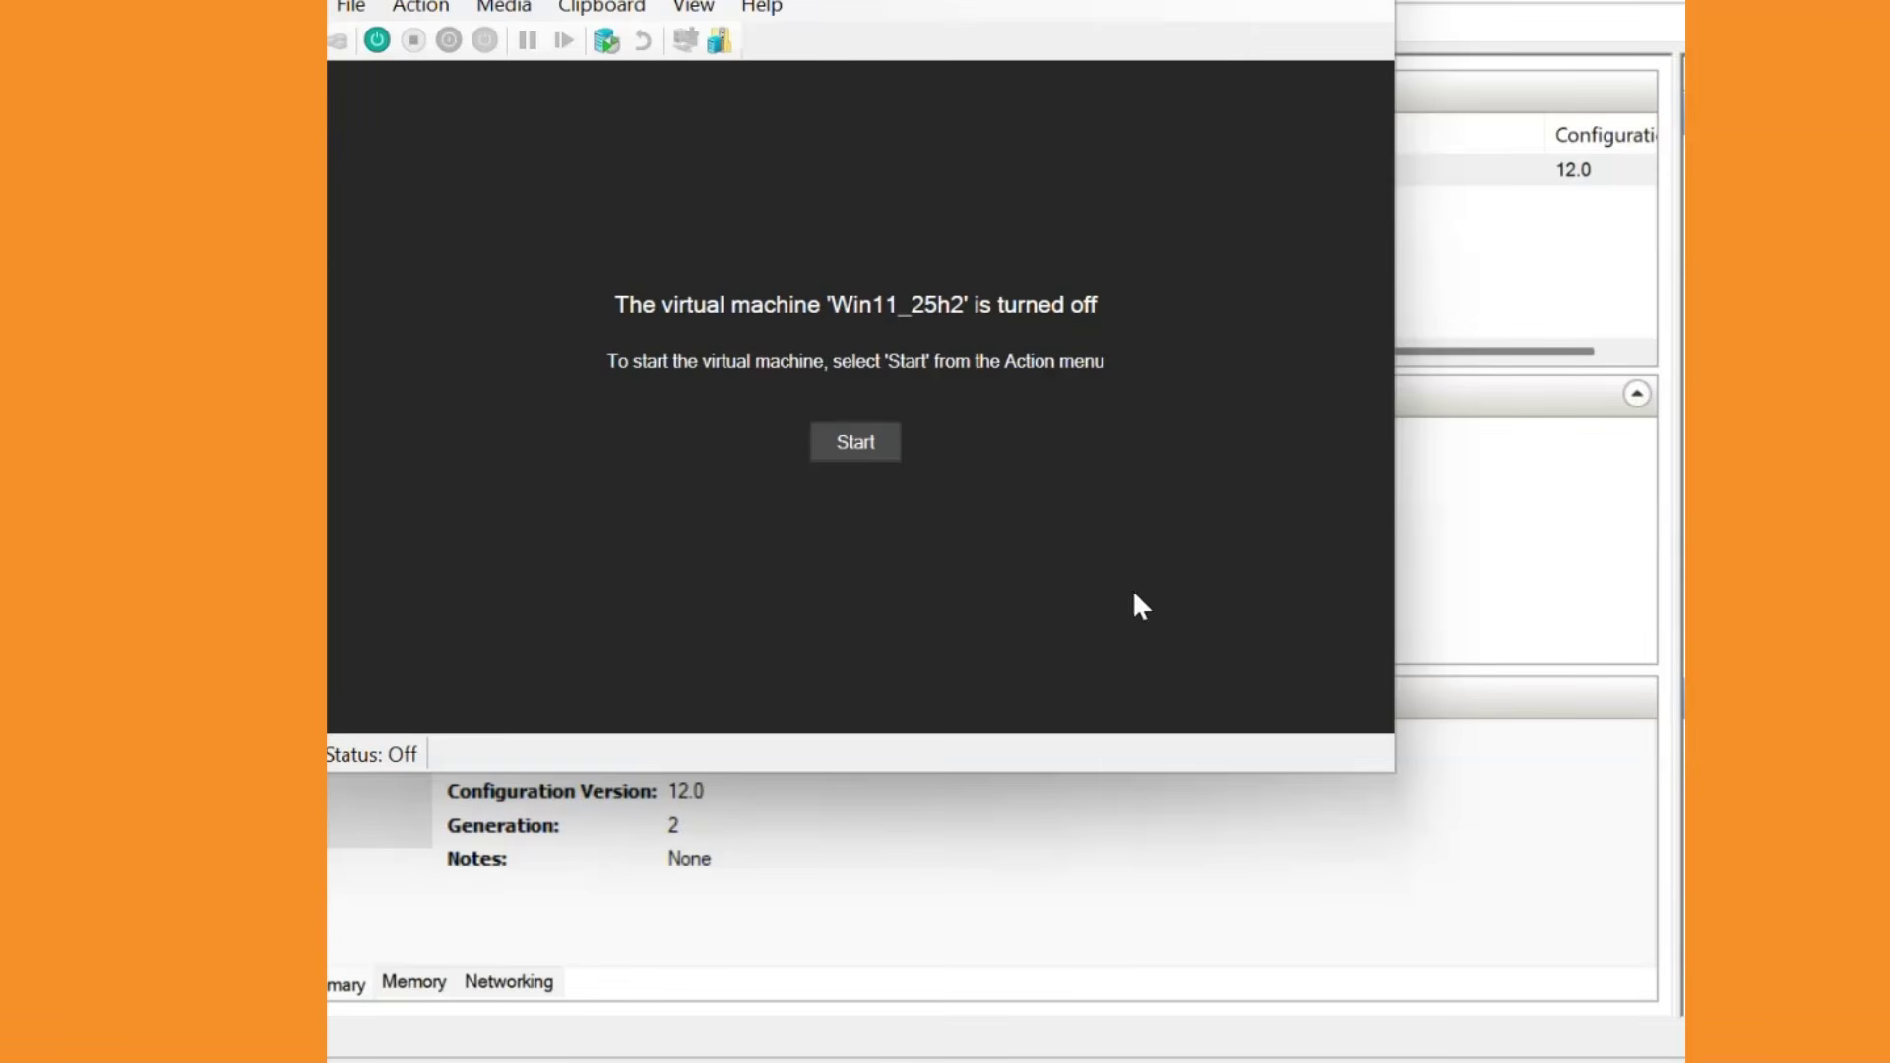
Boot the VM from the install DVD, keep English (United States) and US keyboard, and agree to a clean install.
click(856, 445)
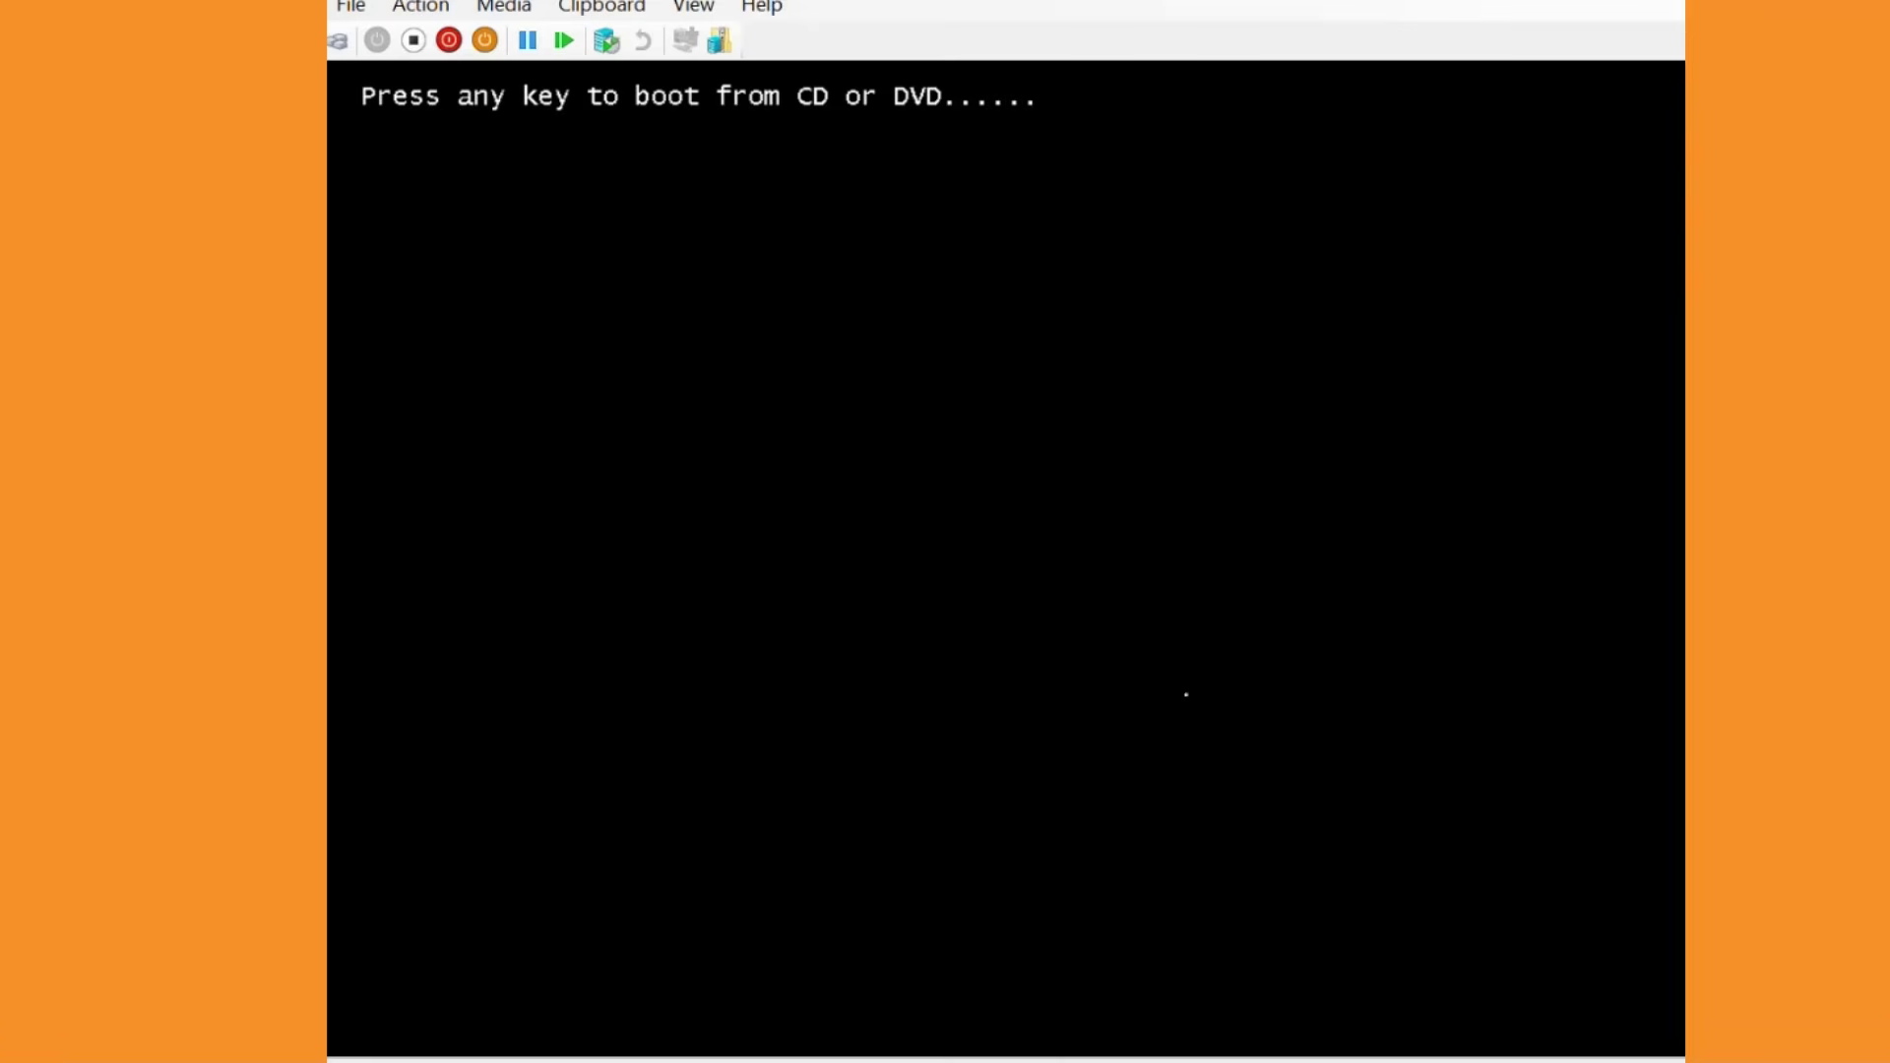
key(Return)
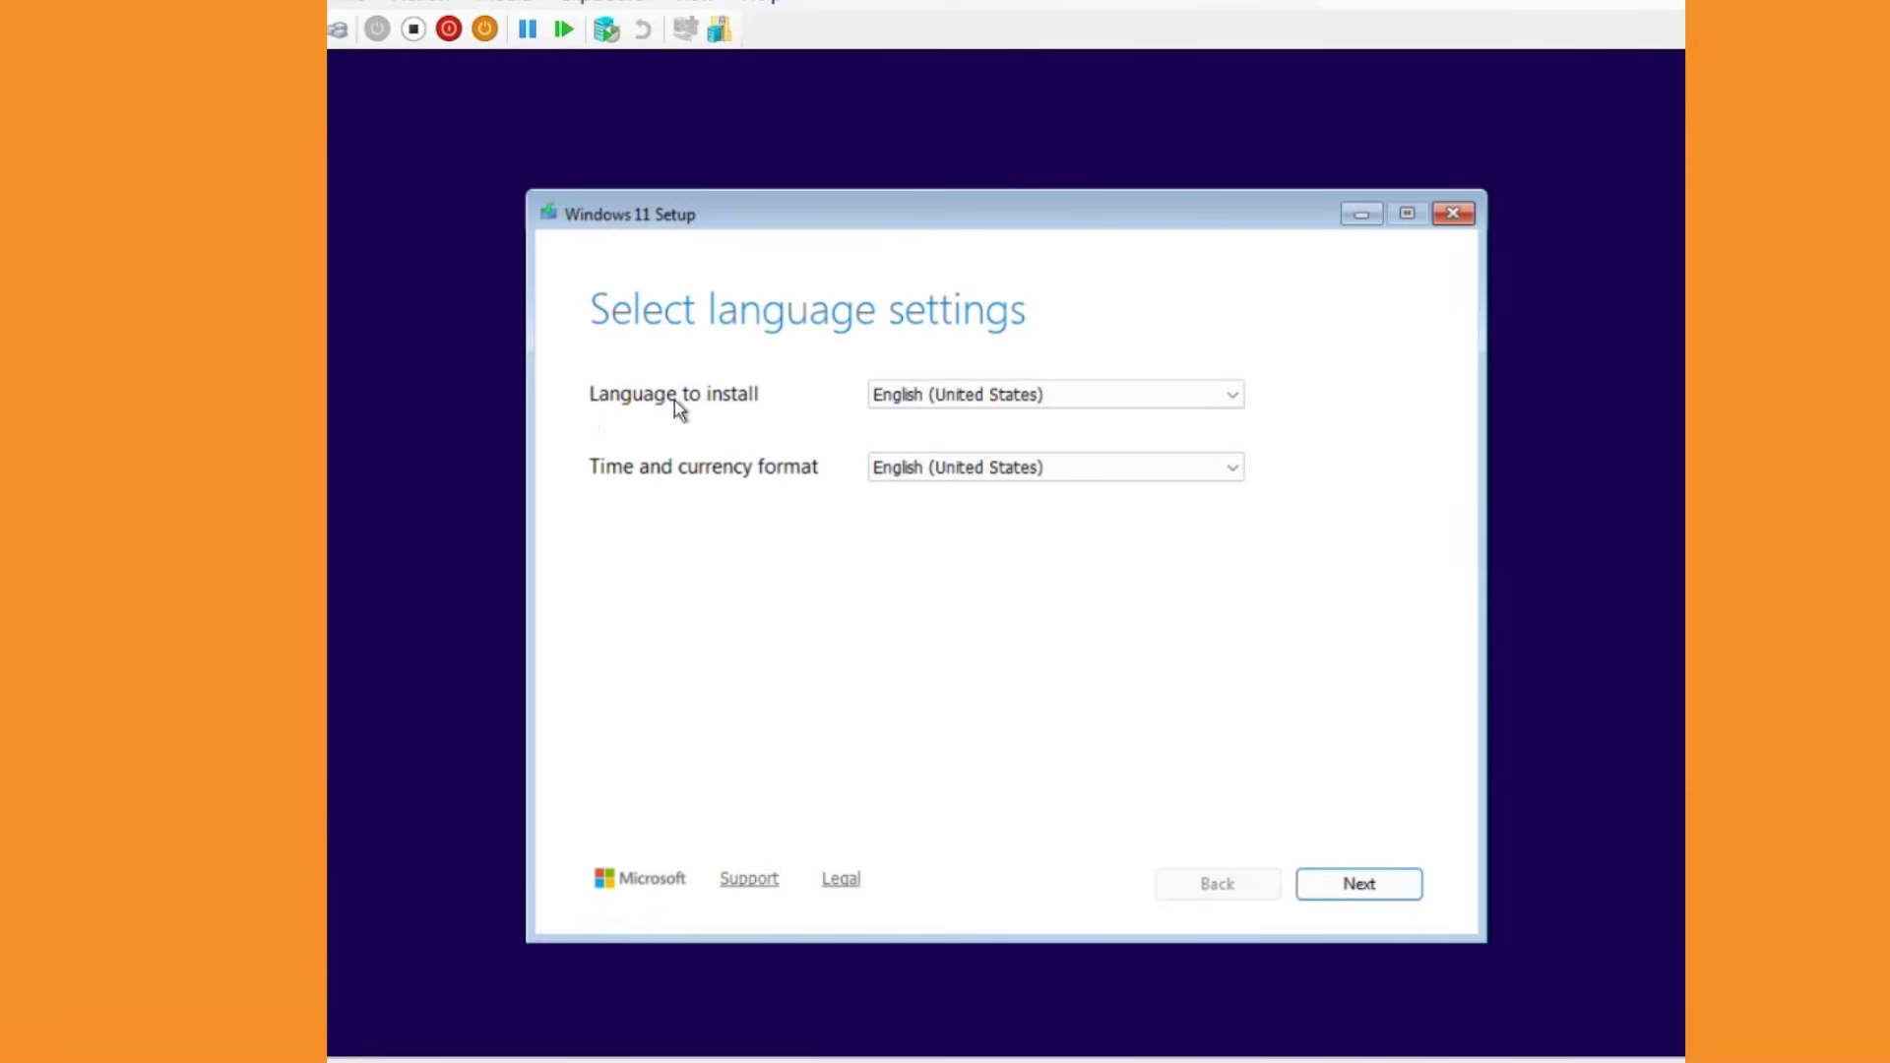
click(1338, 894)
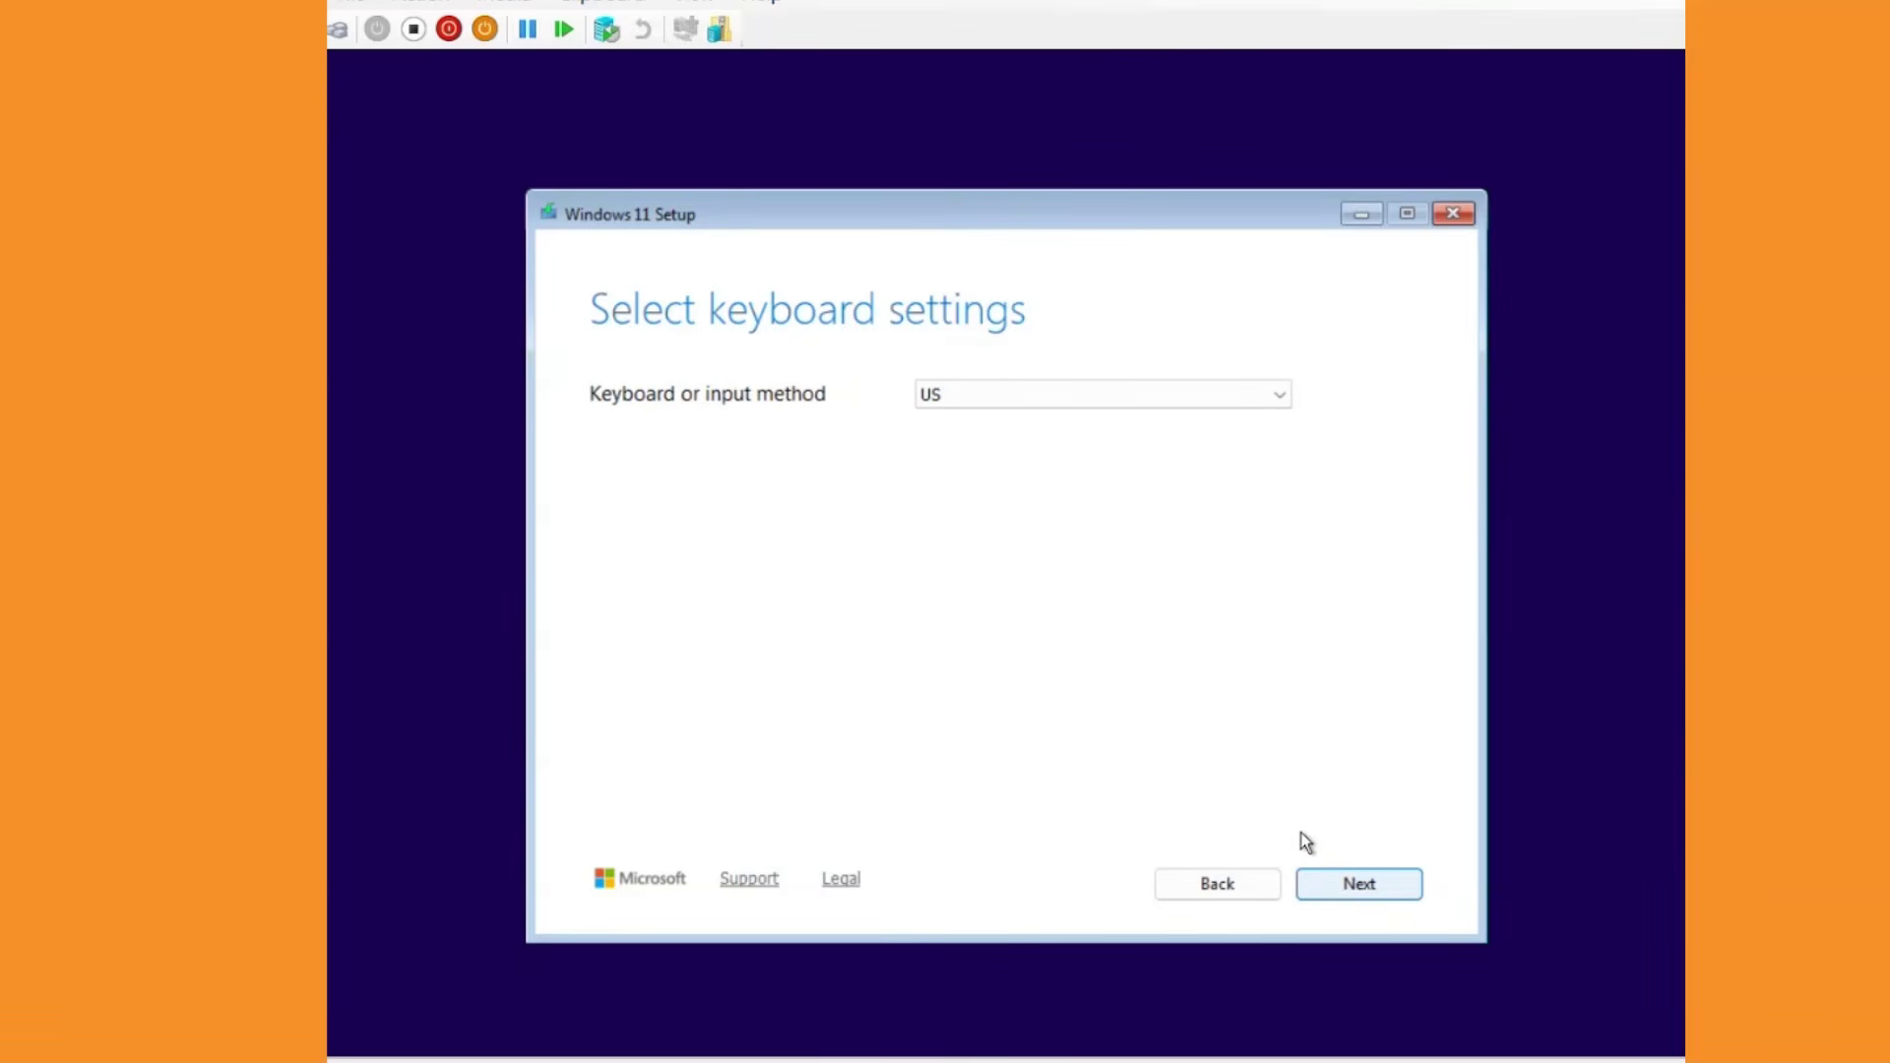
click(1368, 892)
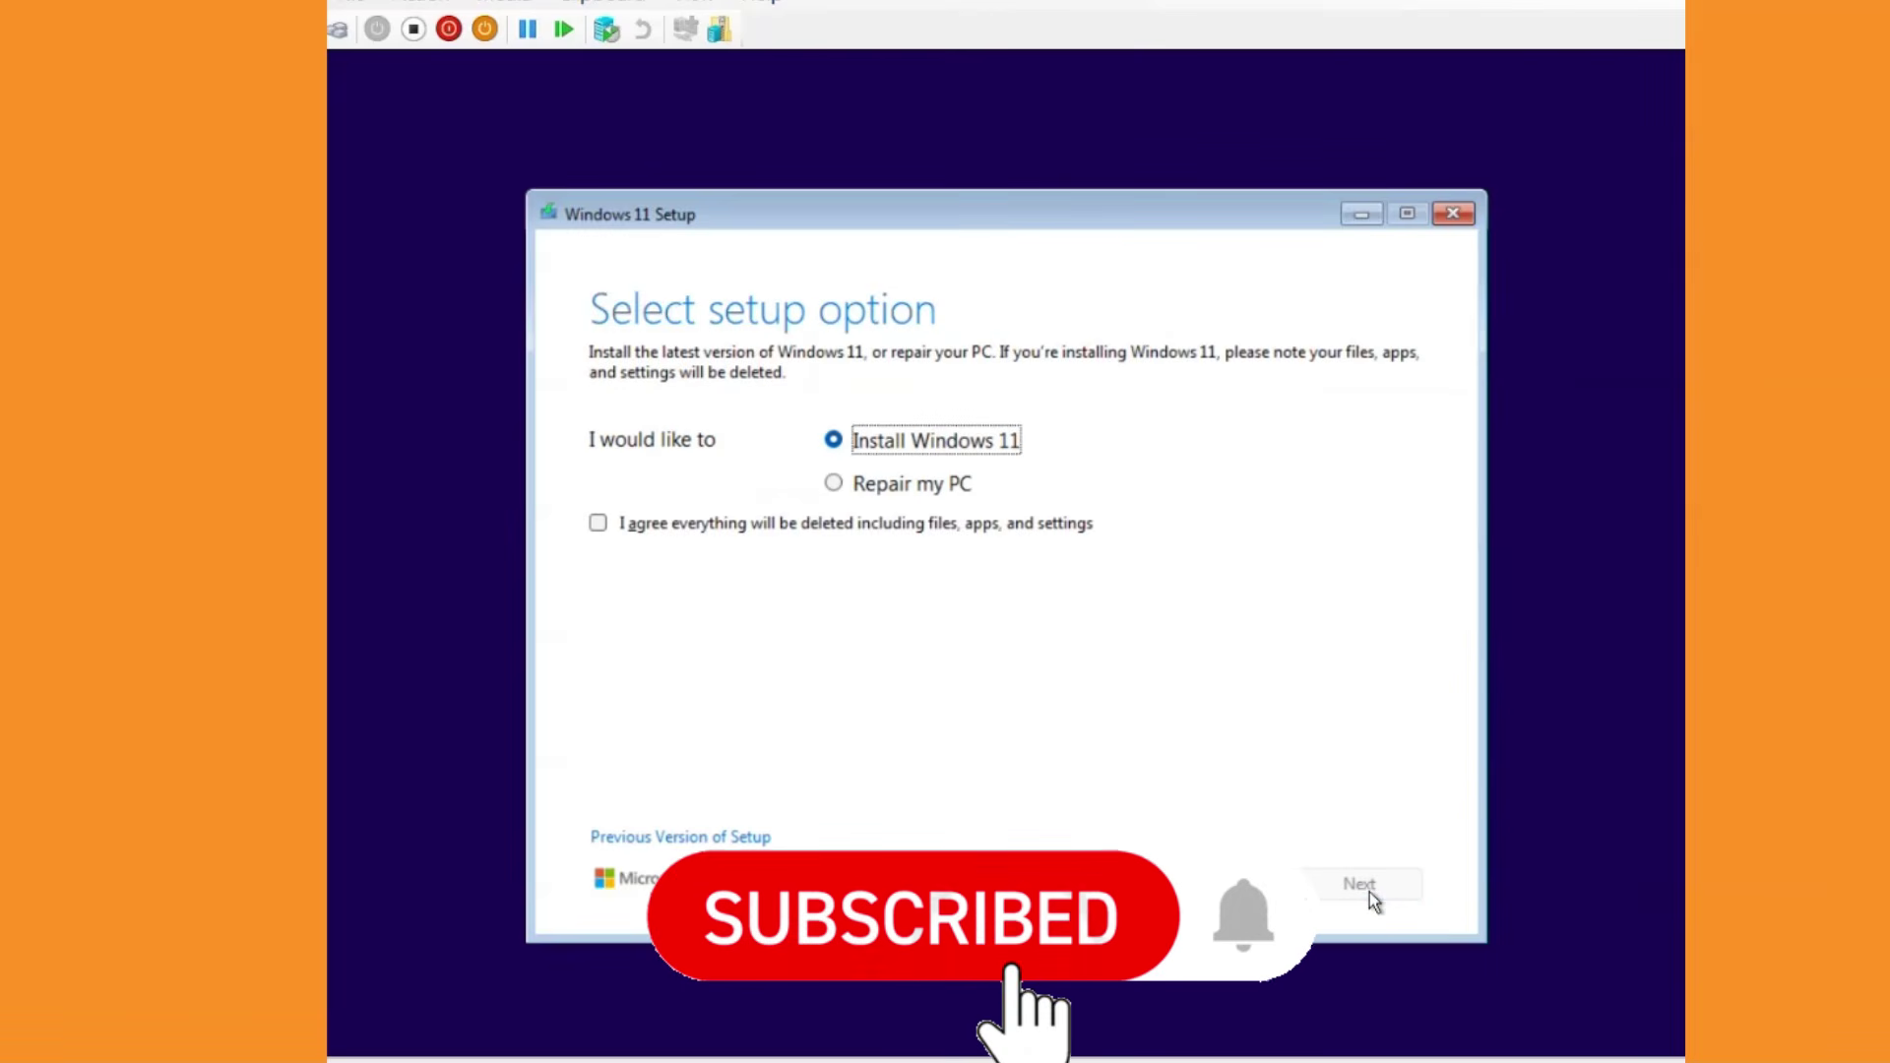
click(598, 522)
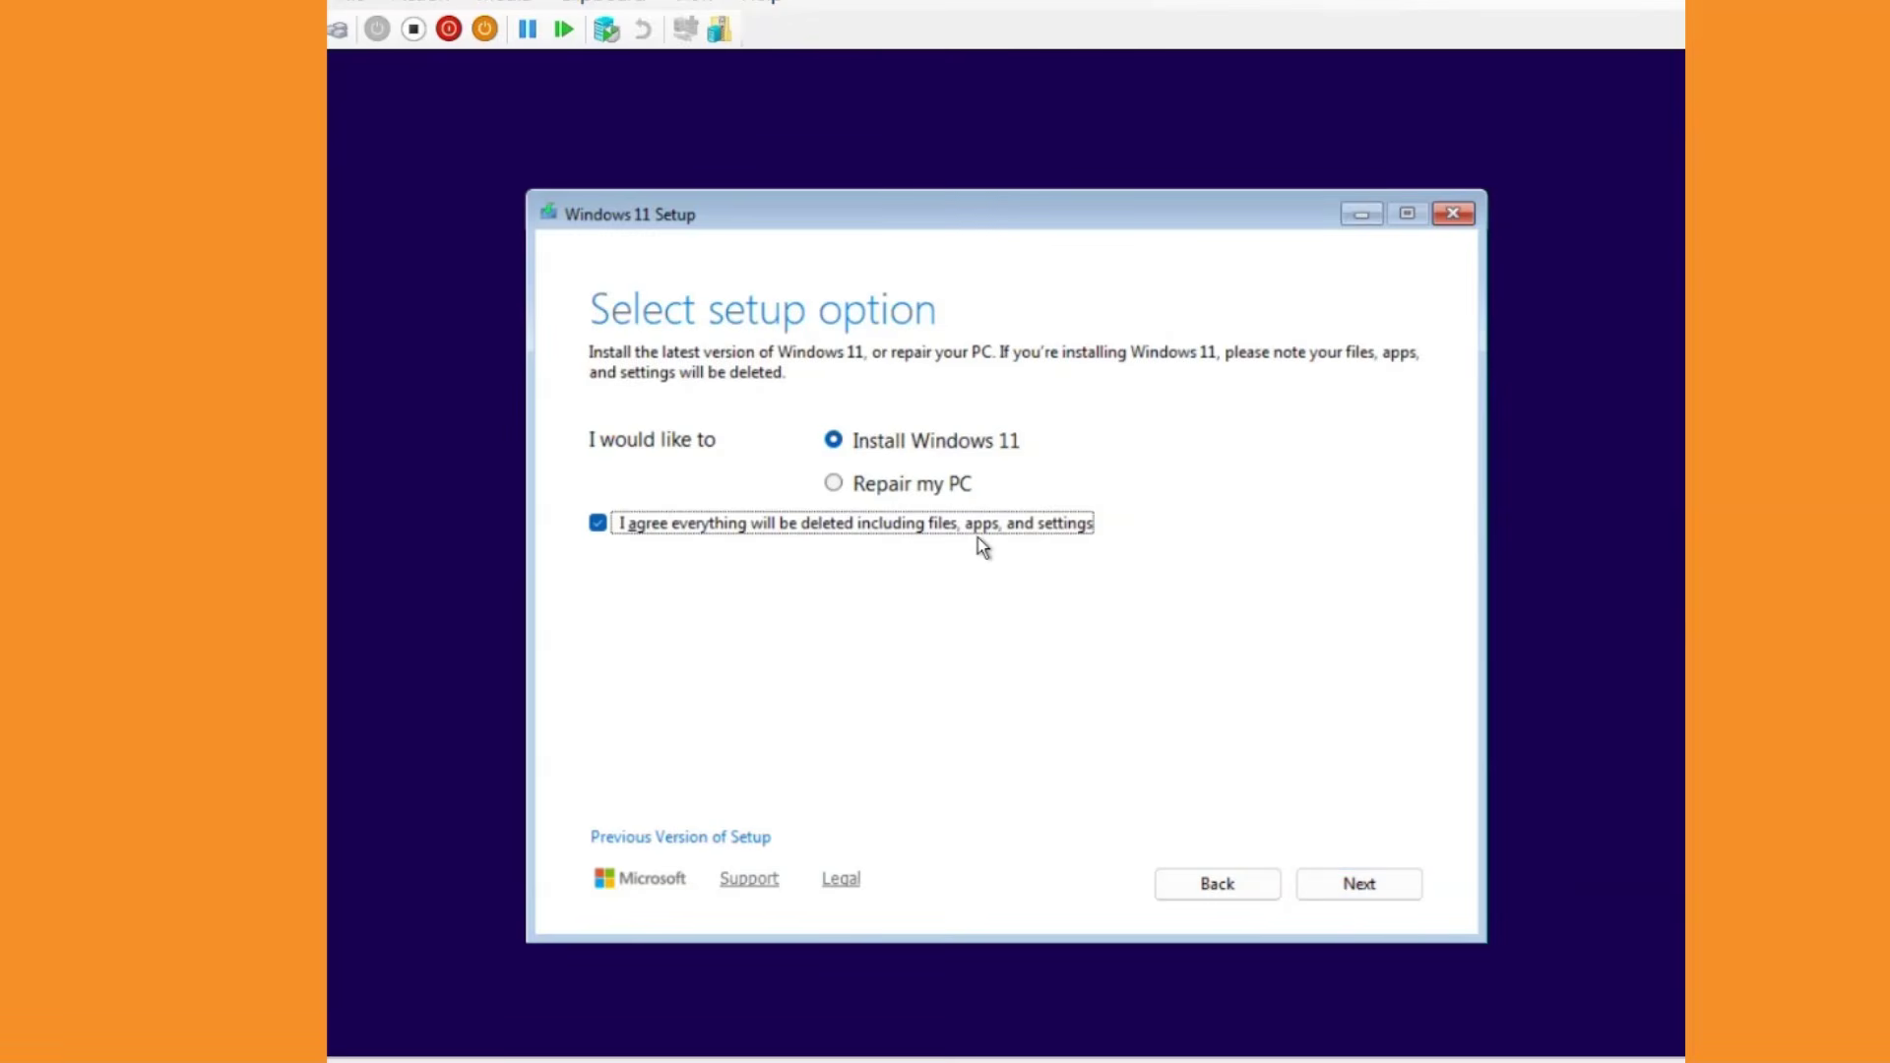
click(1329, 884)
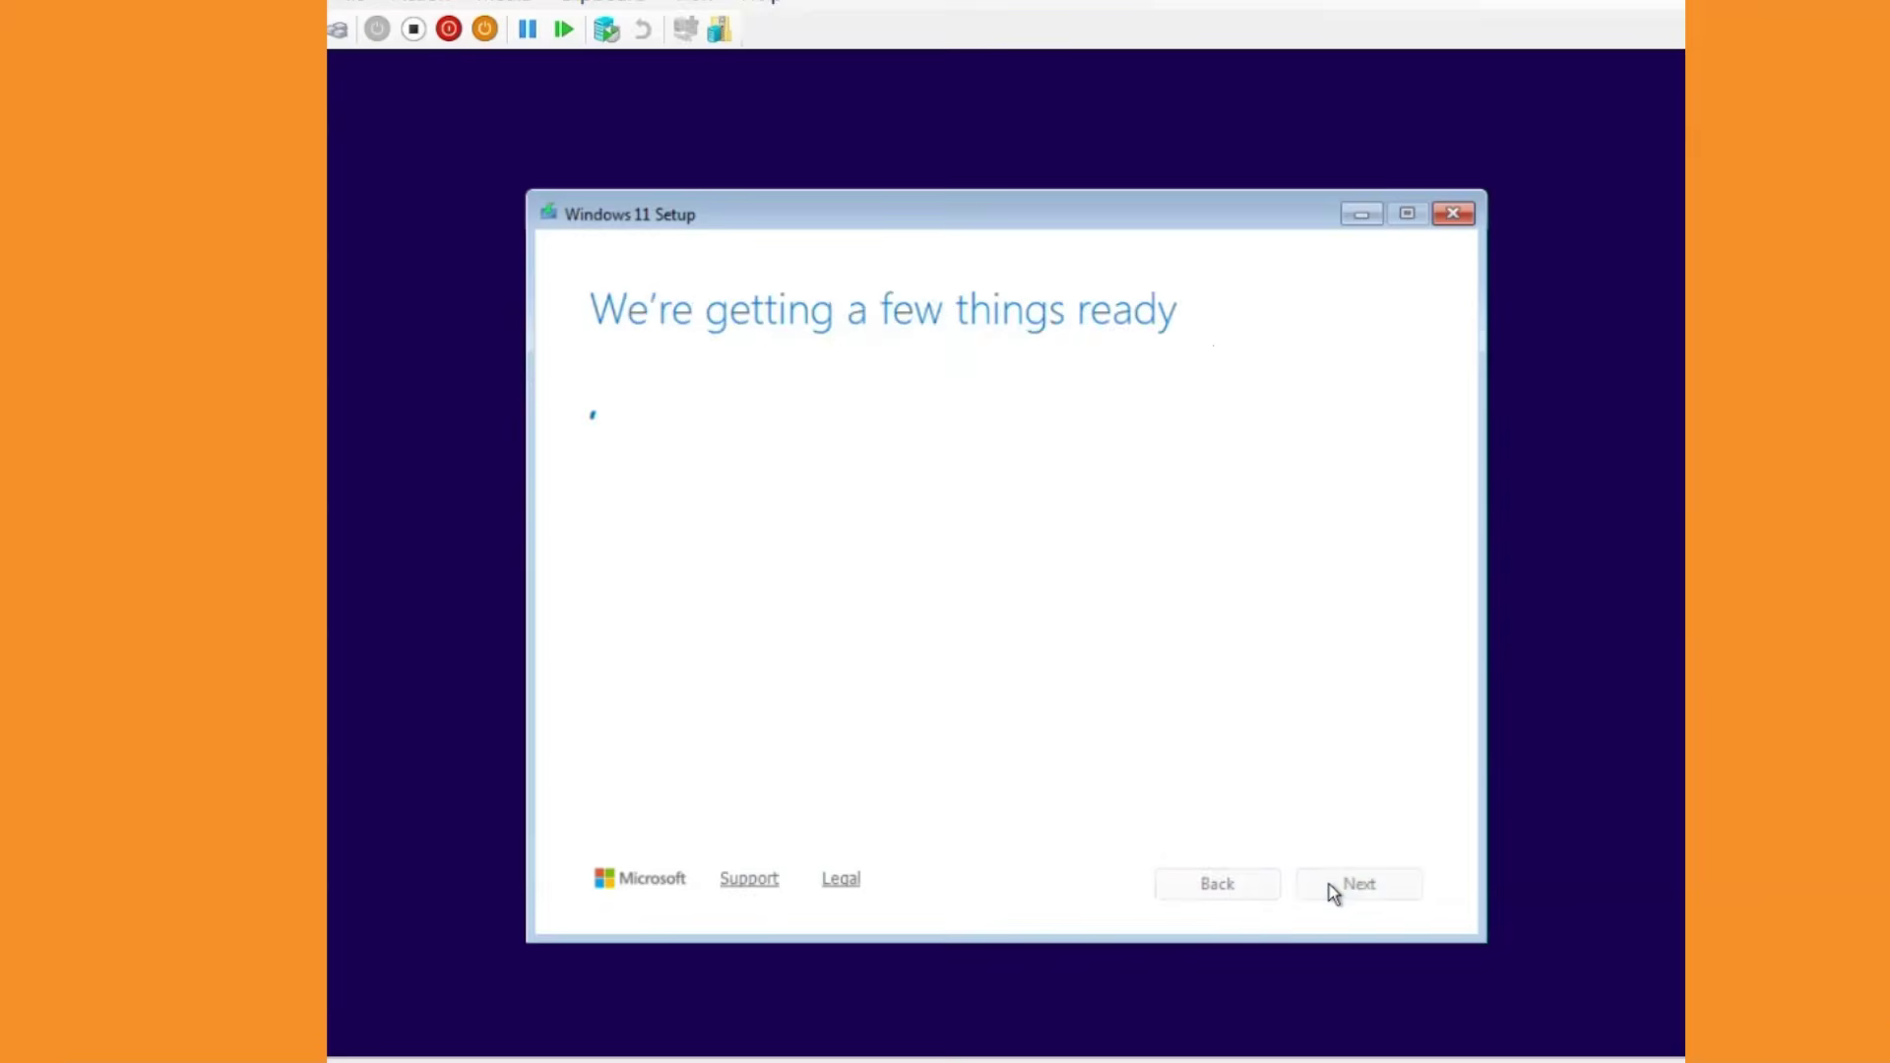
Skip the product key, choose Windows 11 Pro, accept the license, and target Disk 0's unallocated space.
click(724, 803)
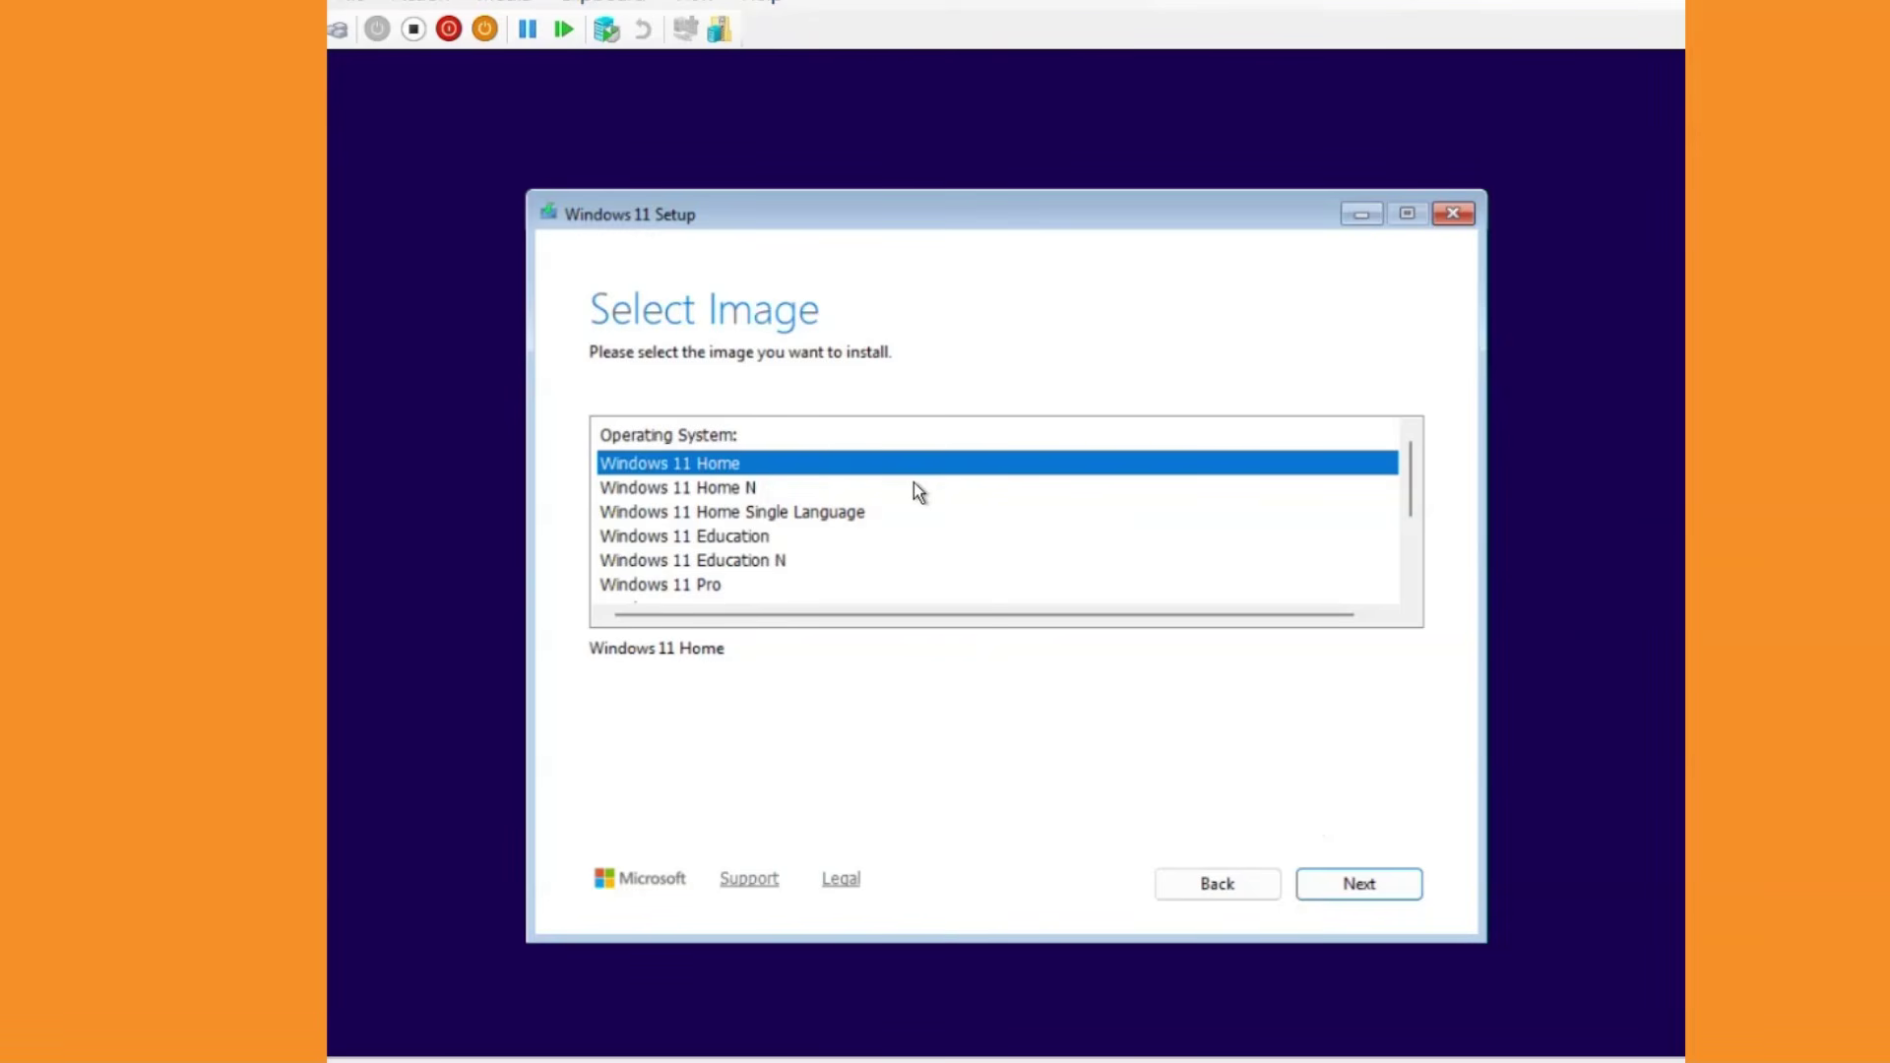
click(726, 538)
click(705, 585)
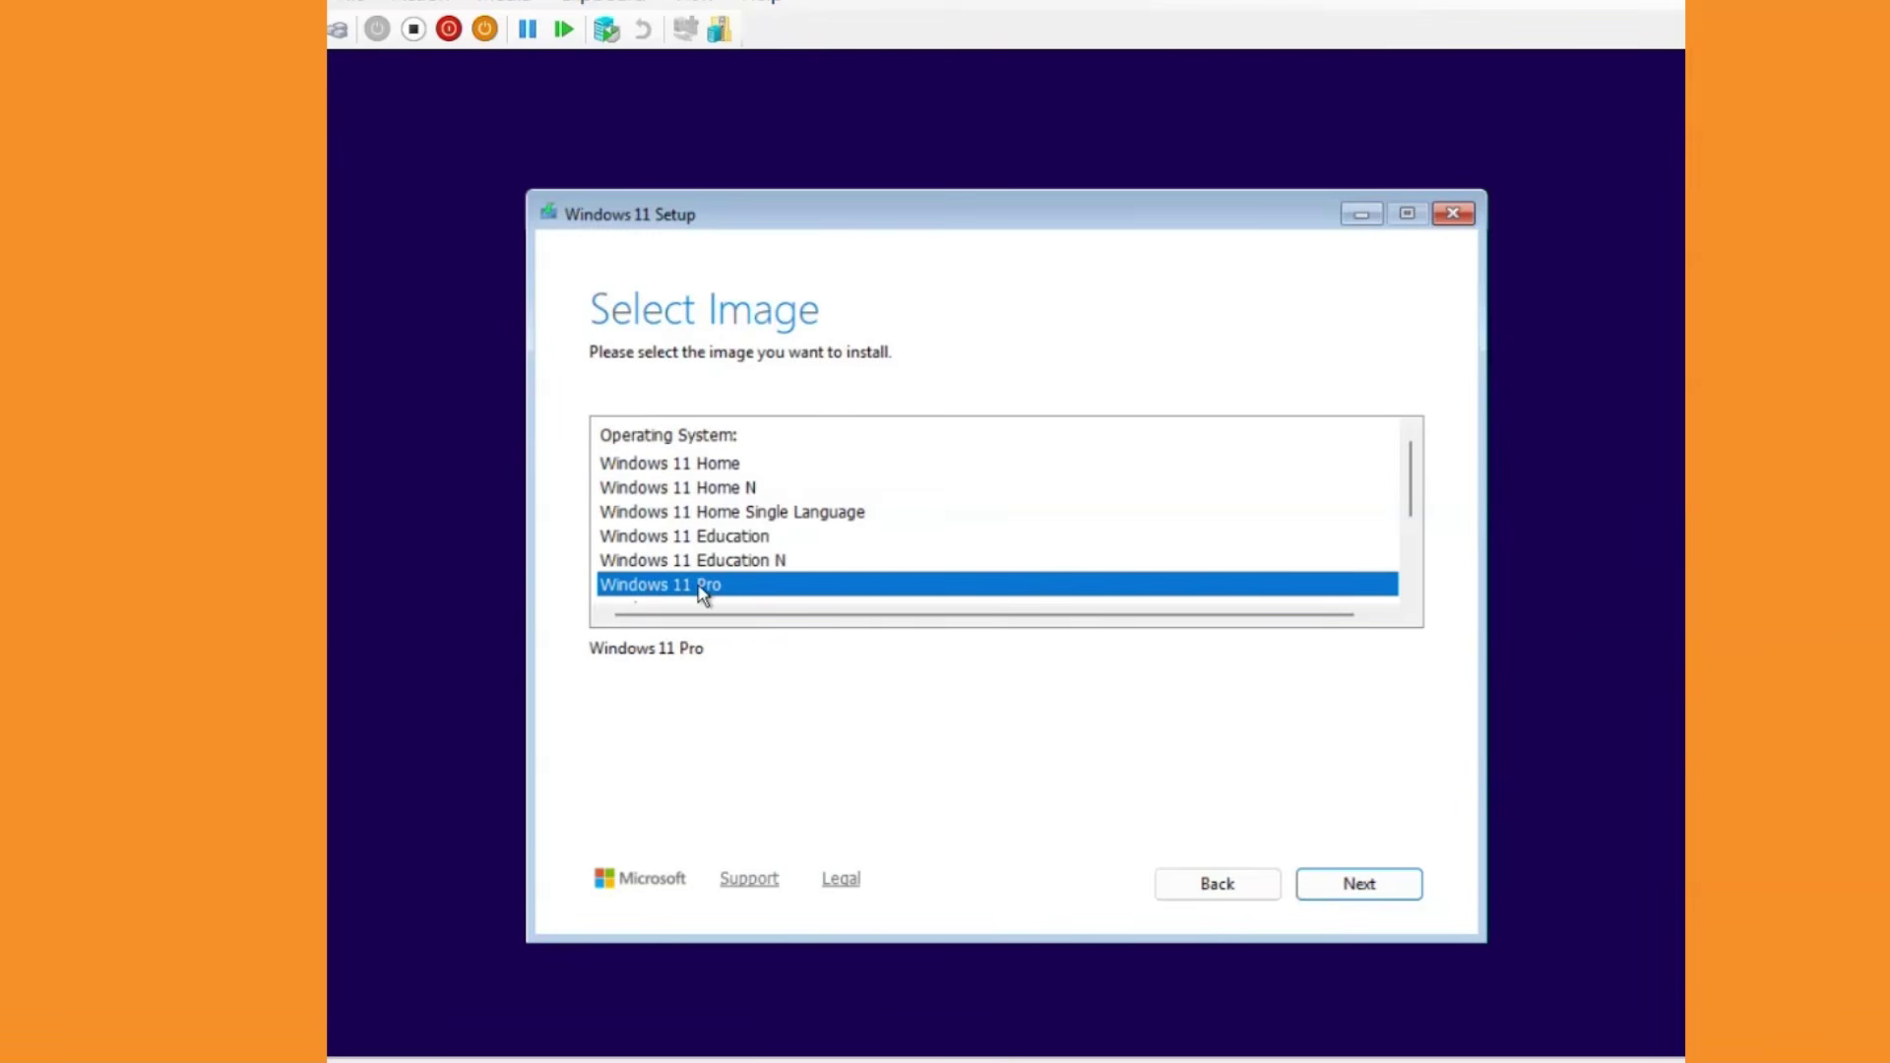
click(1345, 884)
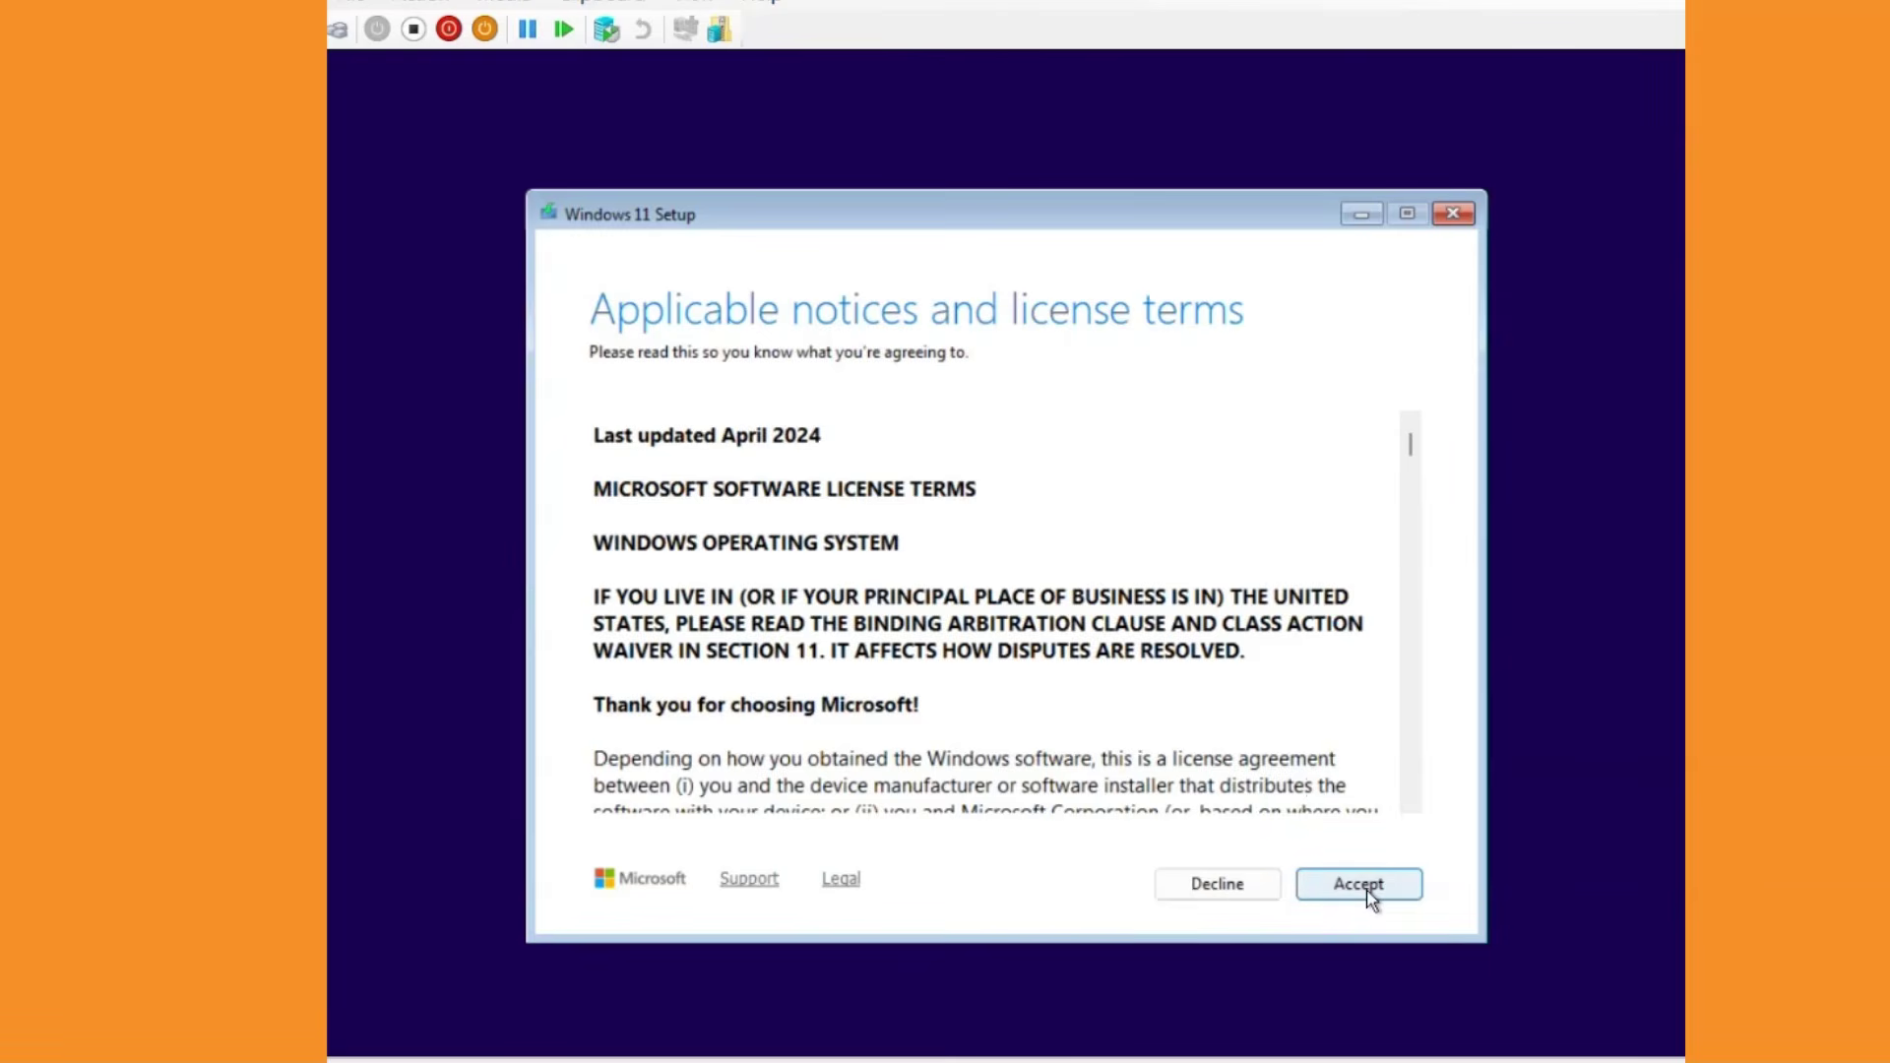
click(1367, 891)
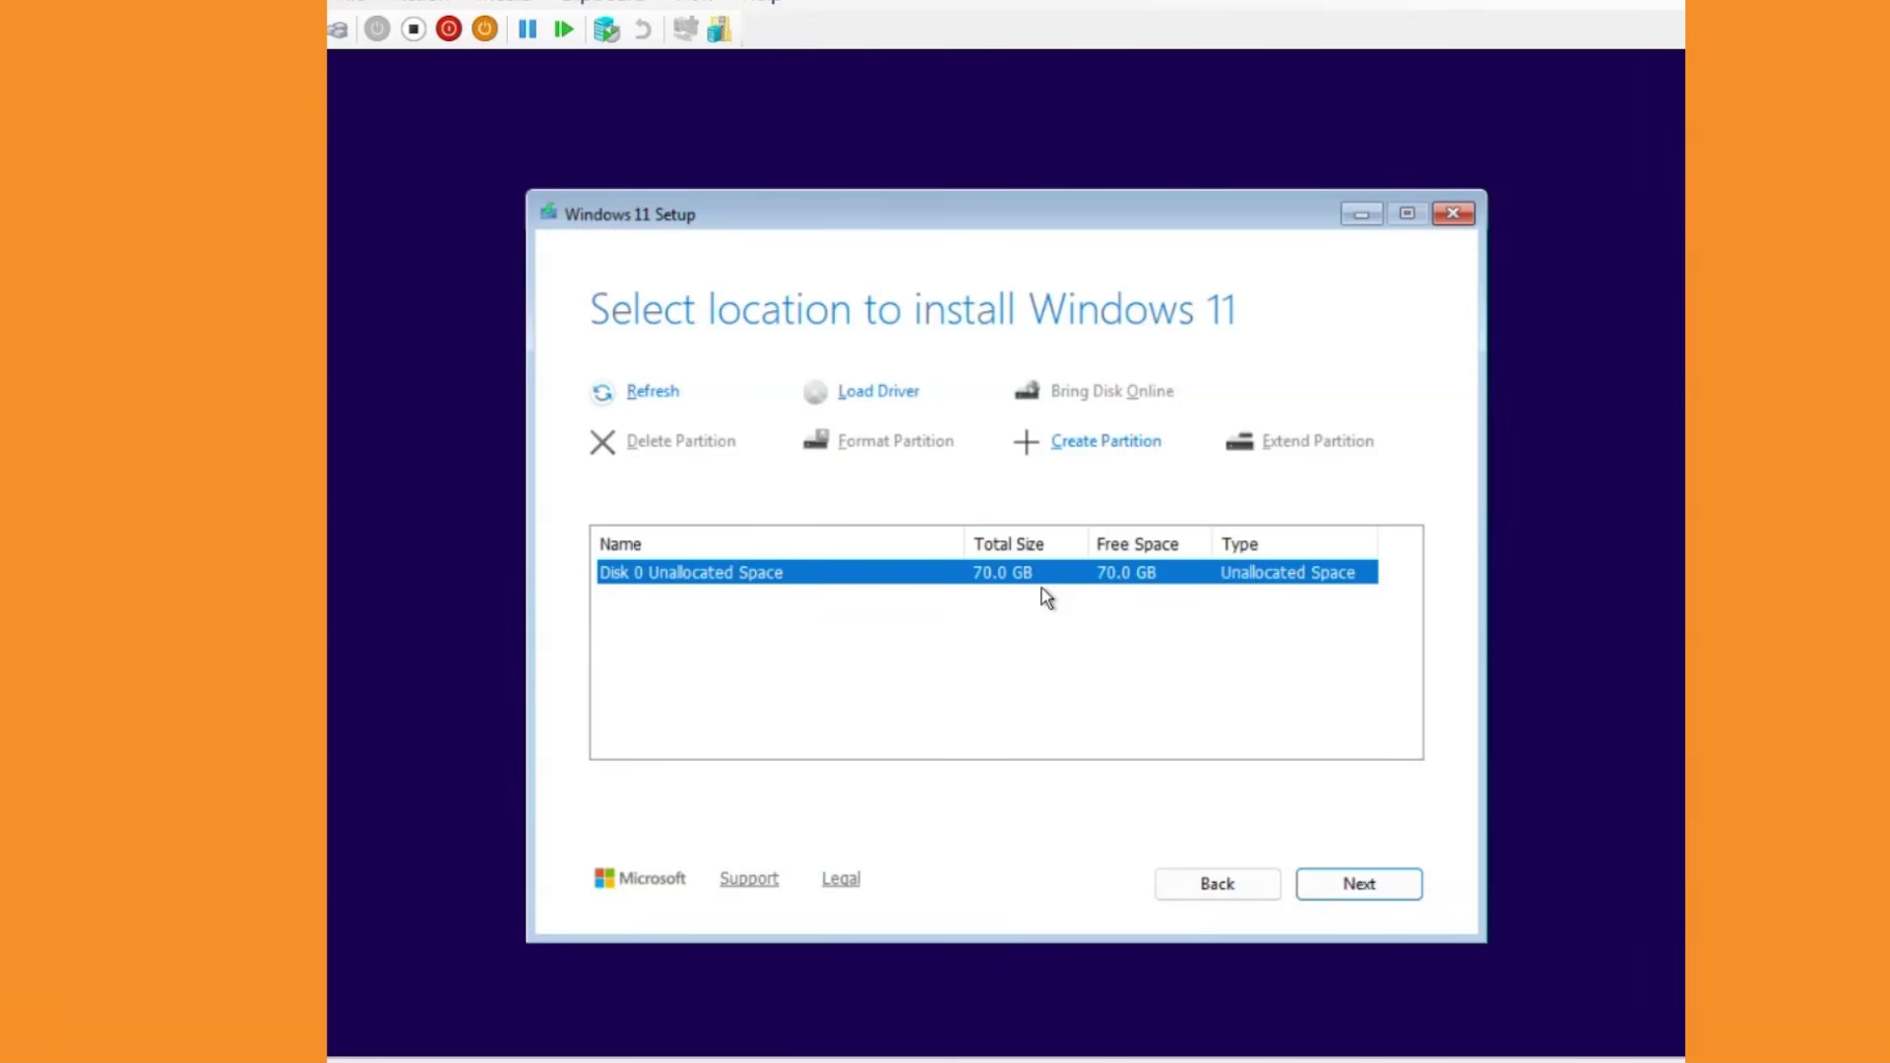
click(1376, 894)
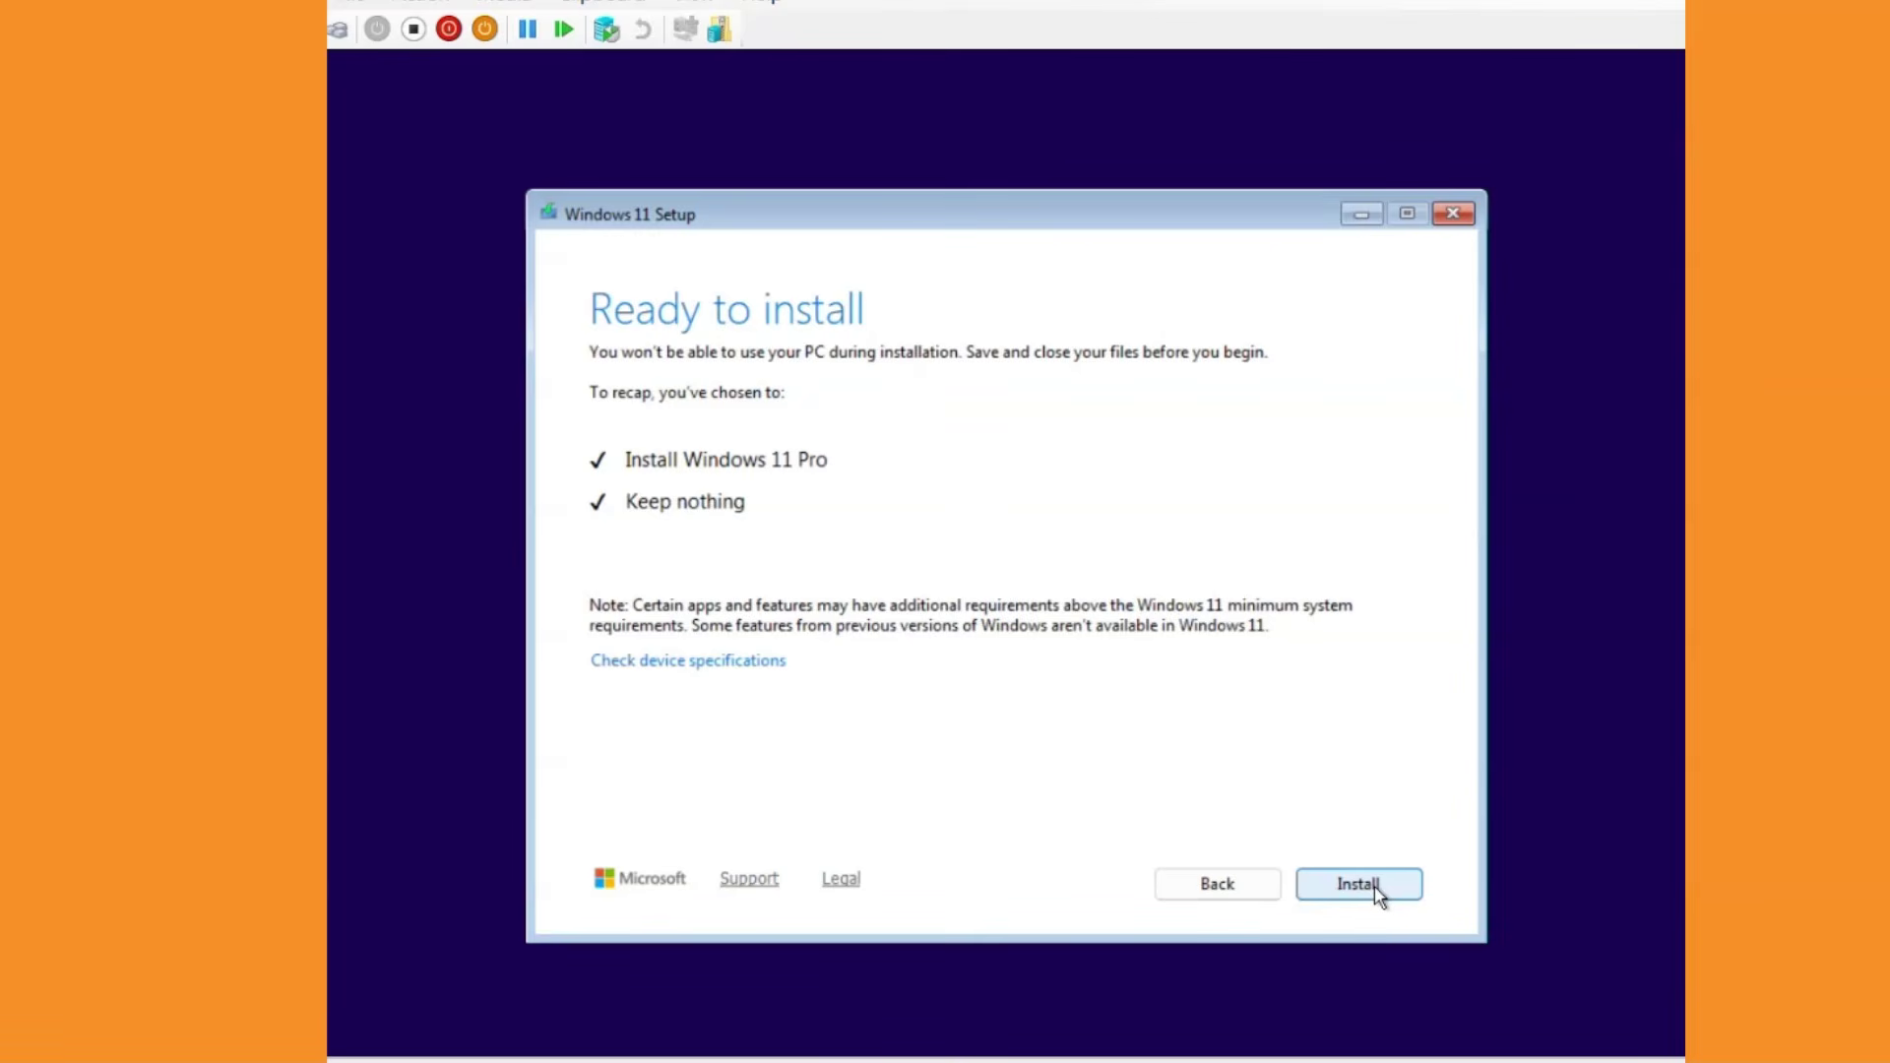
Install Windows 11 Pro and wait for it to reboot into out-of-box setup.
click(1372, 886)
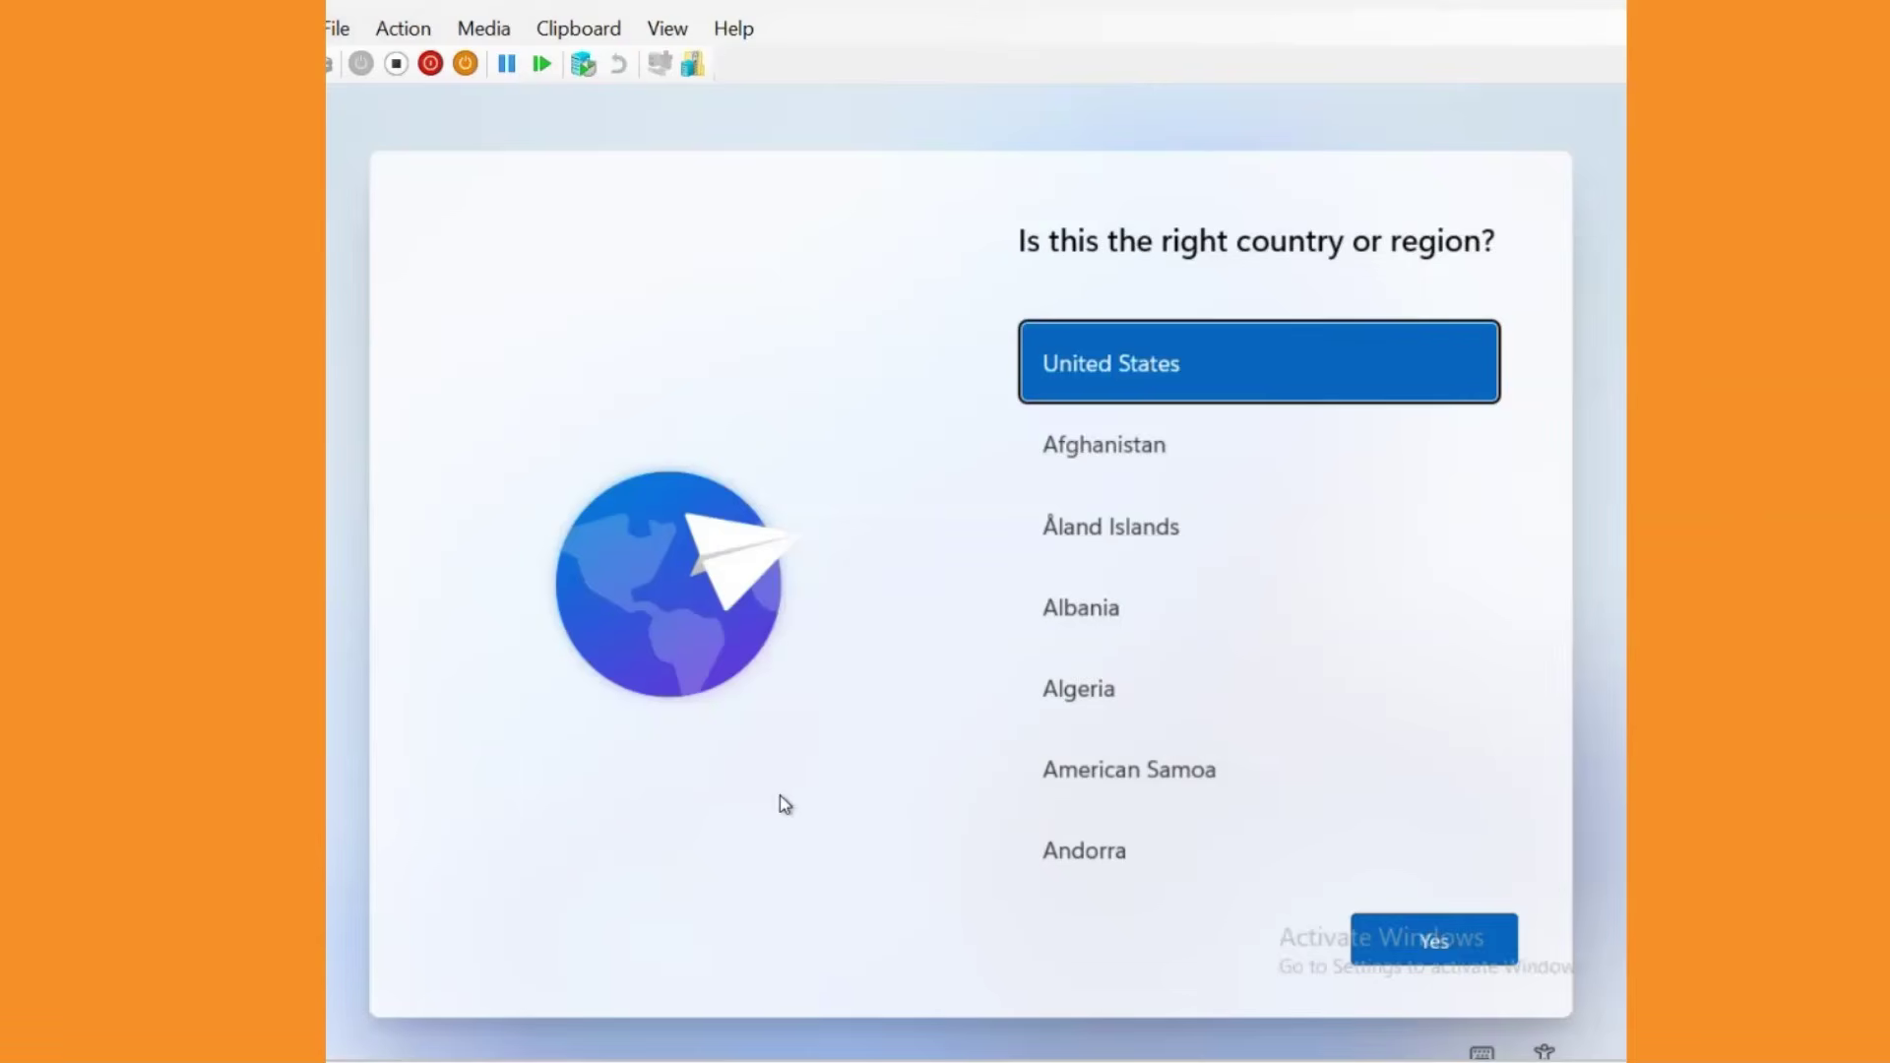
Set the region to India and keyboard to English (India), skipping a second layout.
scroll(1224, 705, down, 20)
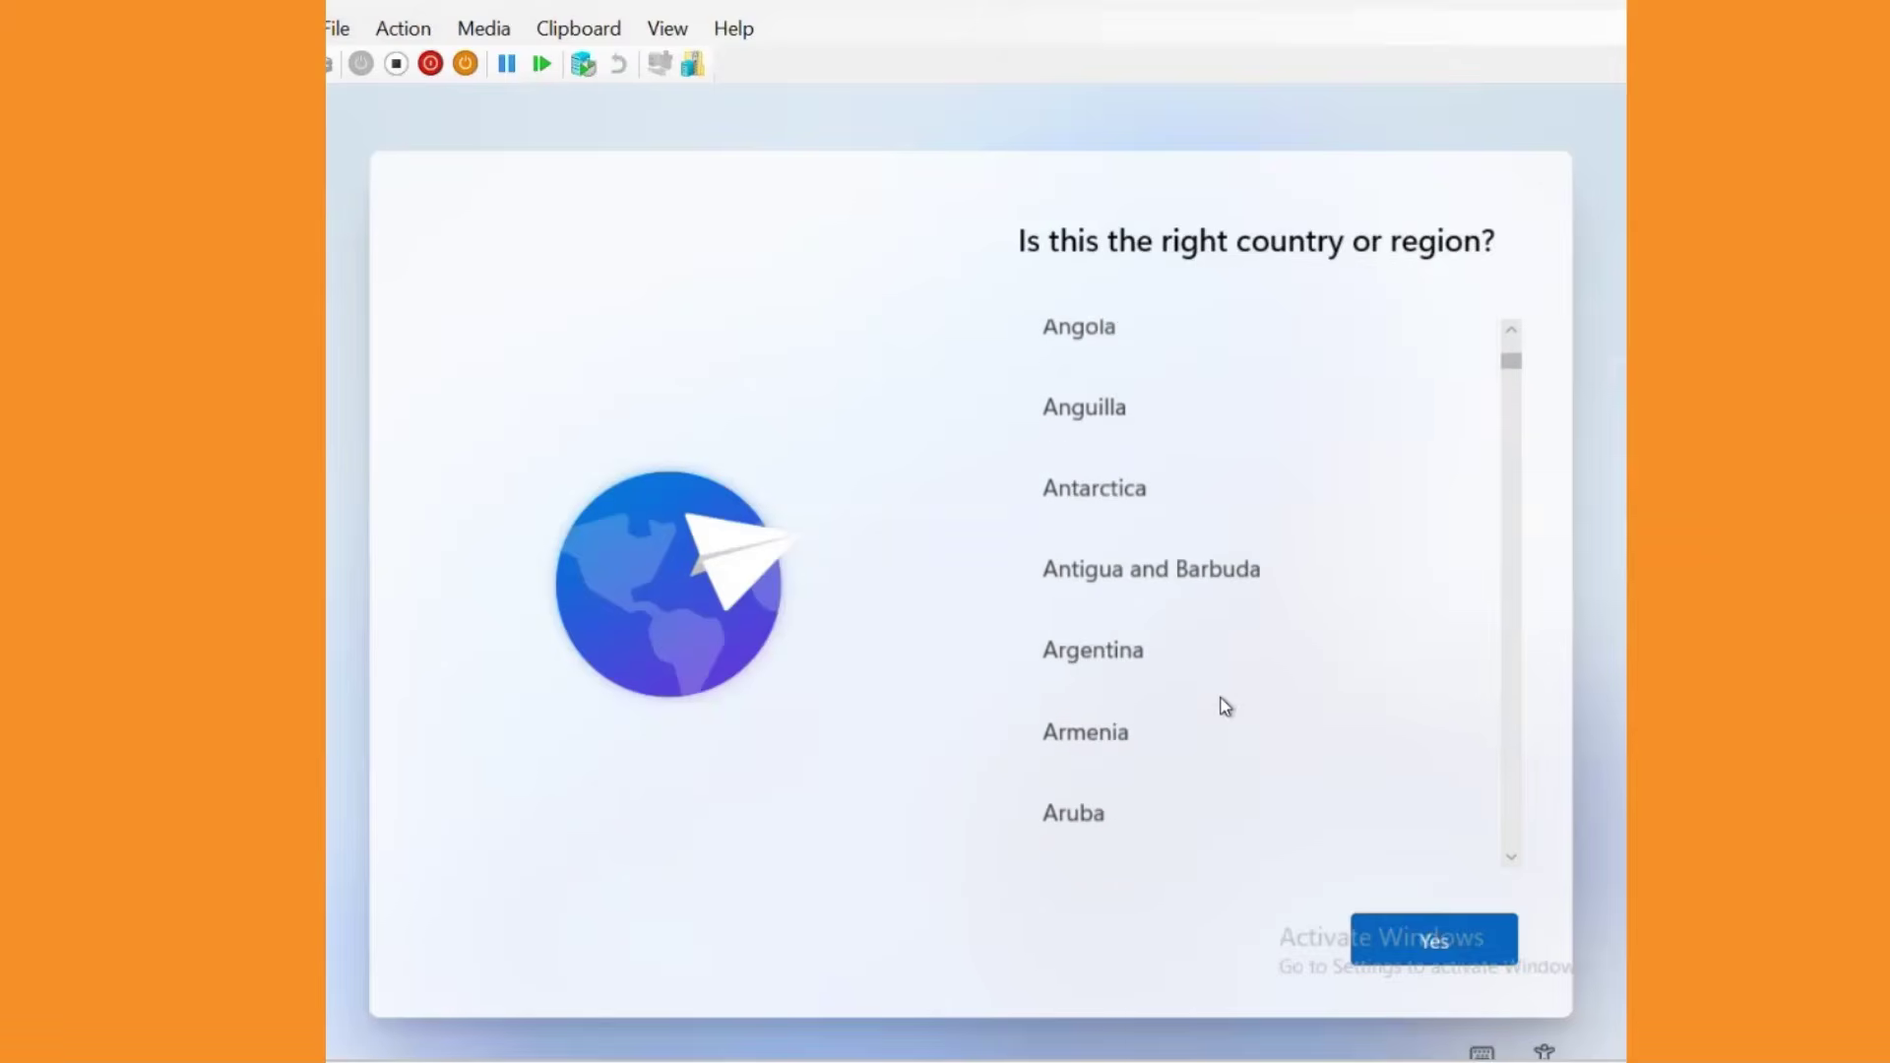
click(1089, 608)
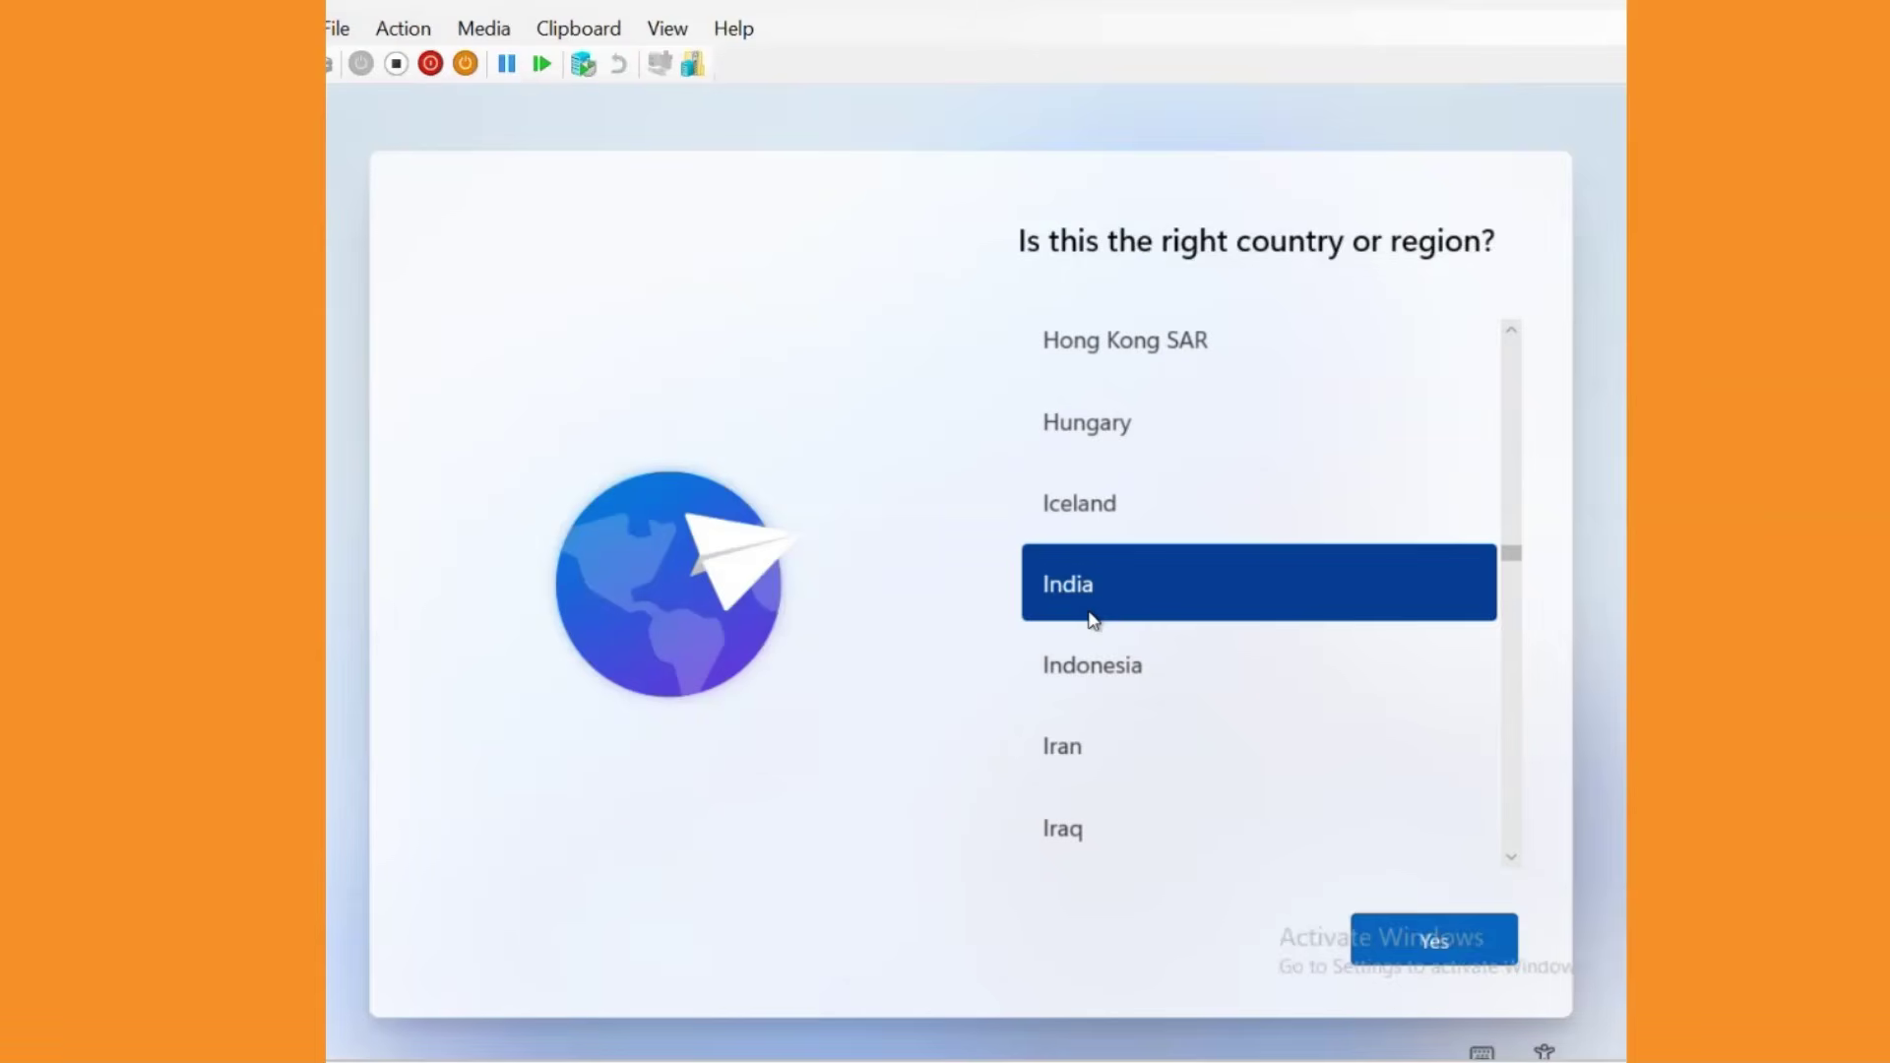
click(1423, 953)
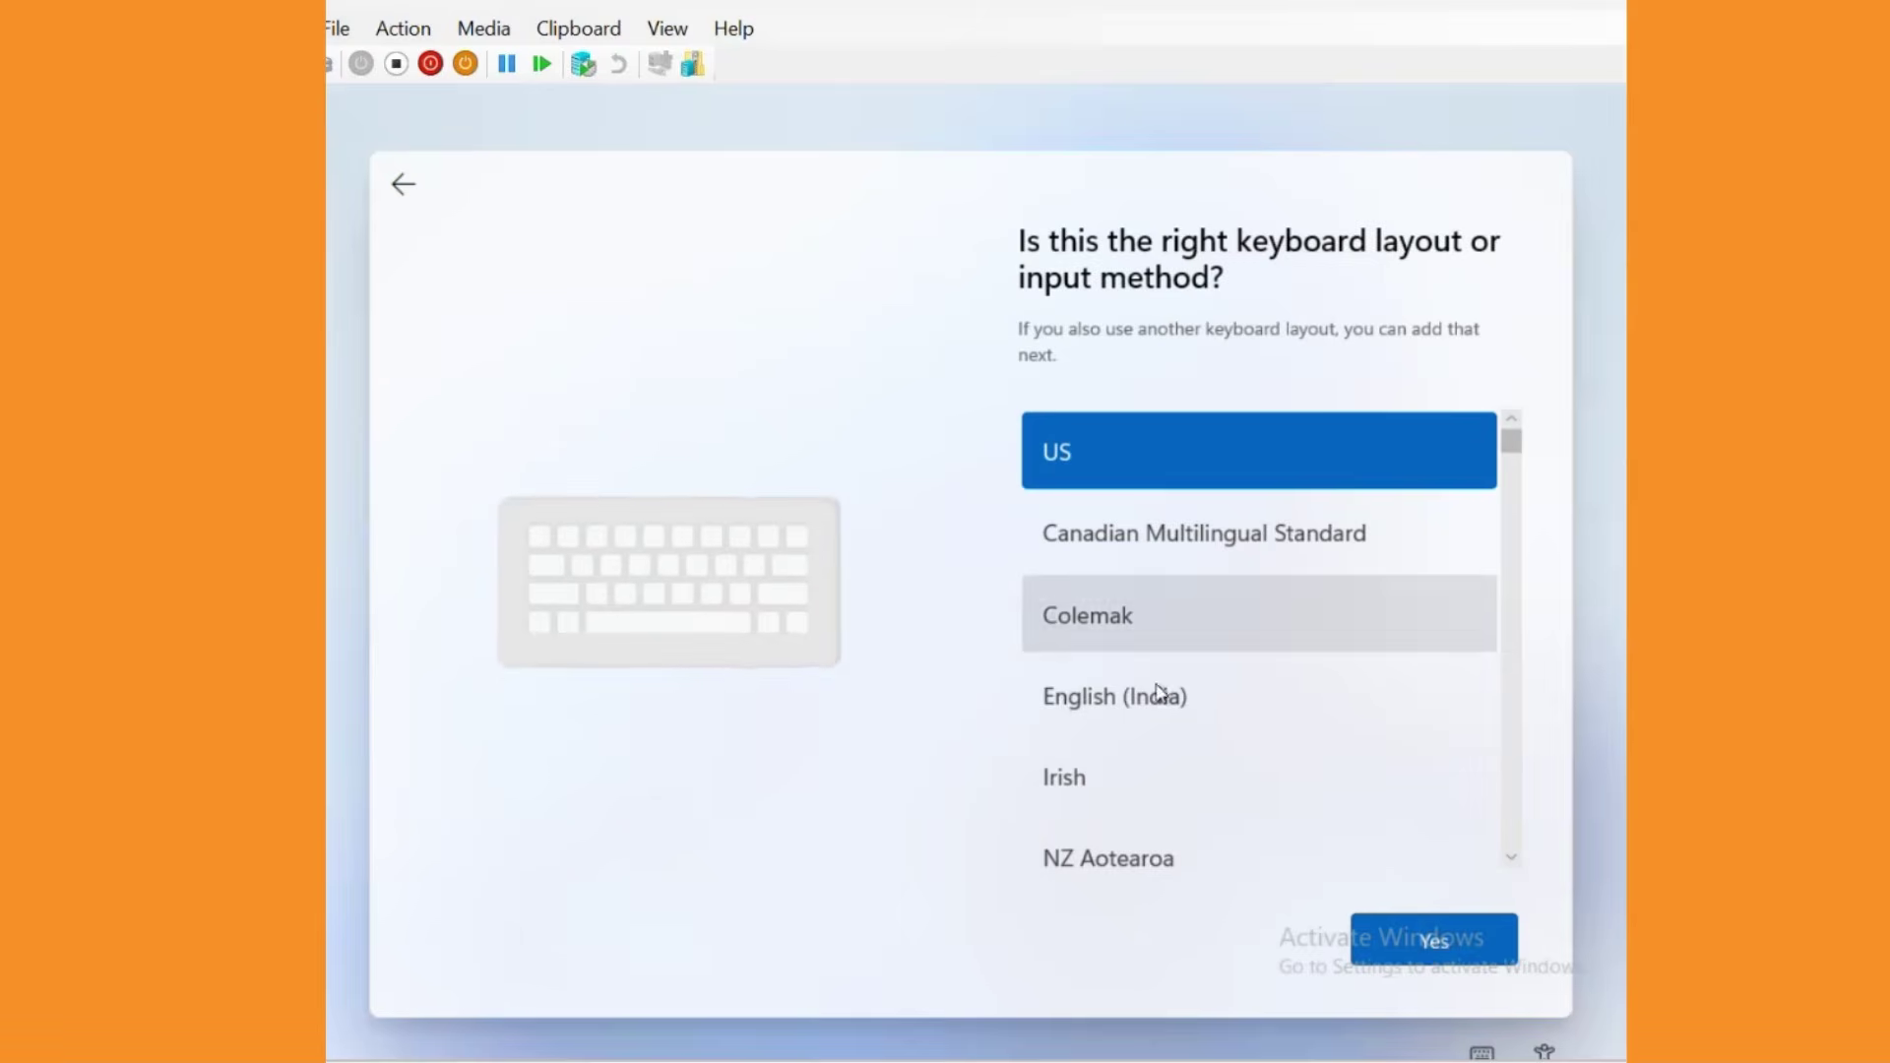
click(1149, 704)
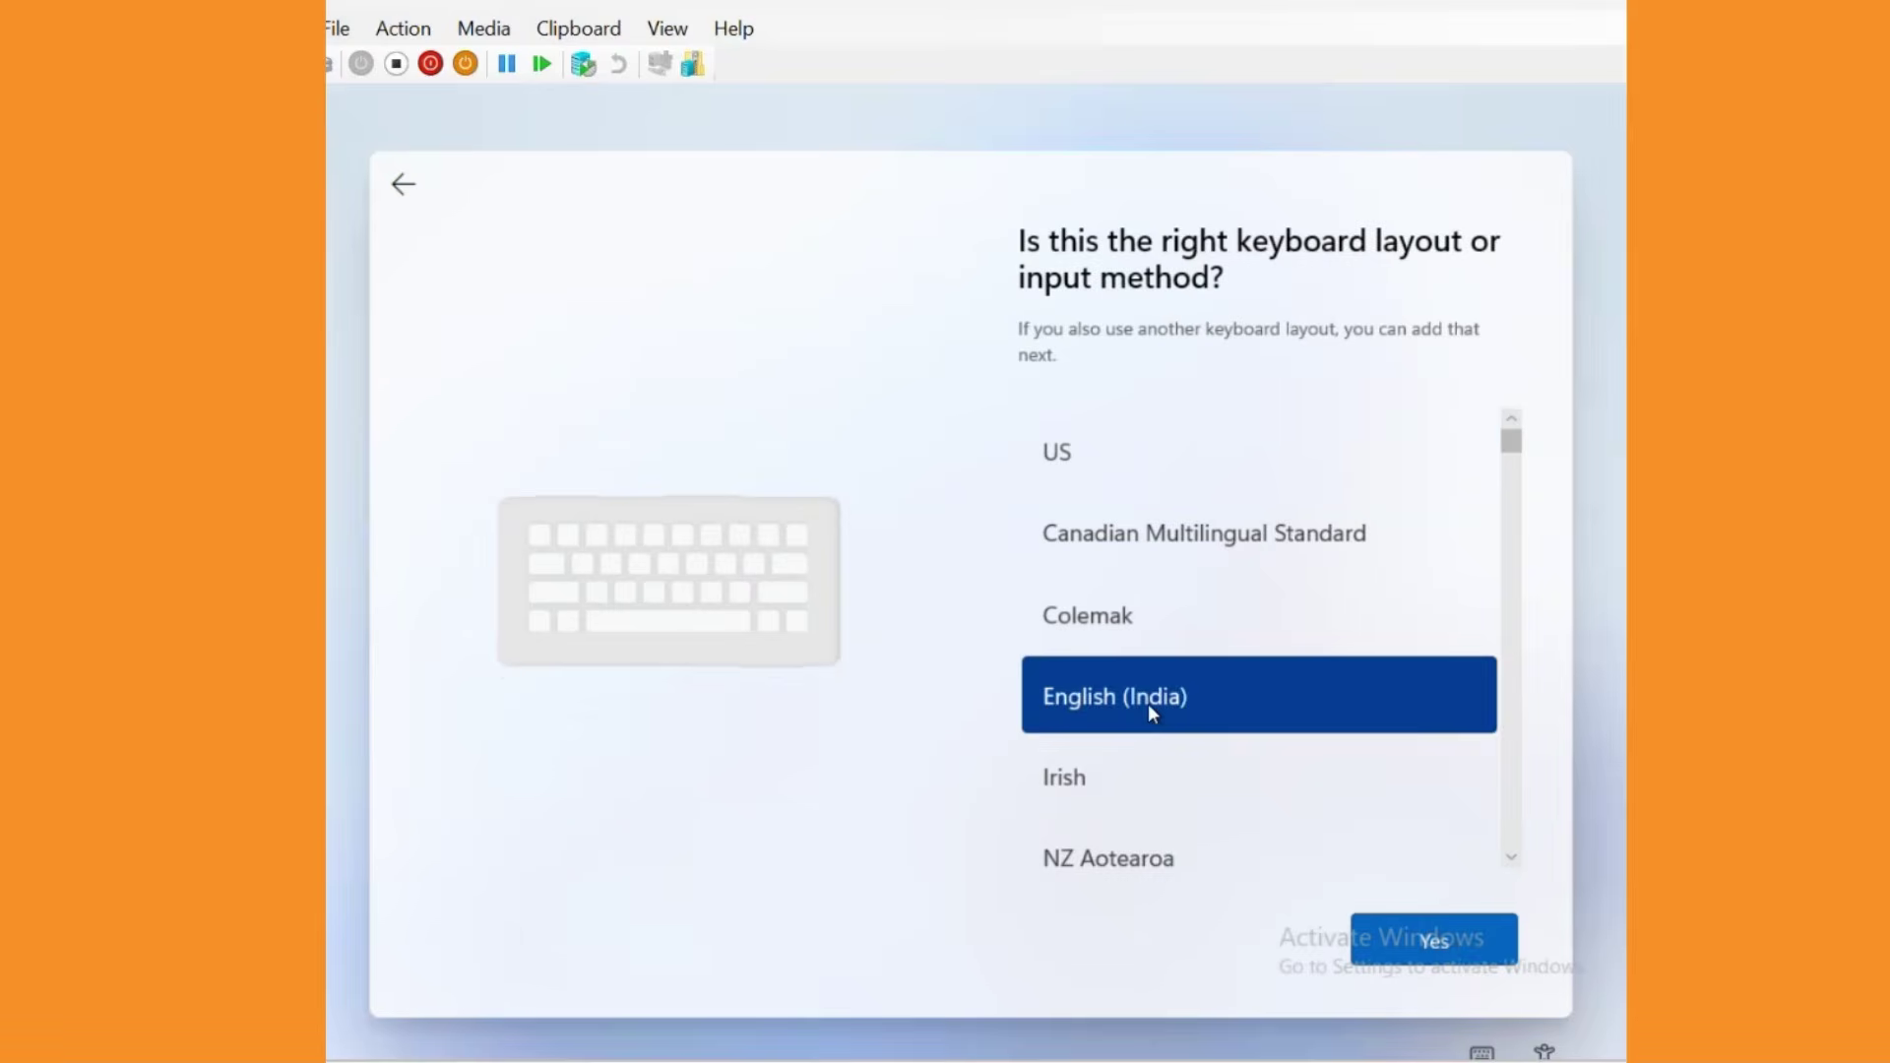
click(1430, 952)
click(1433, 959)
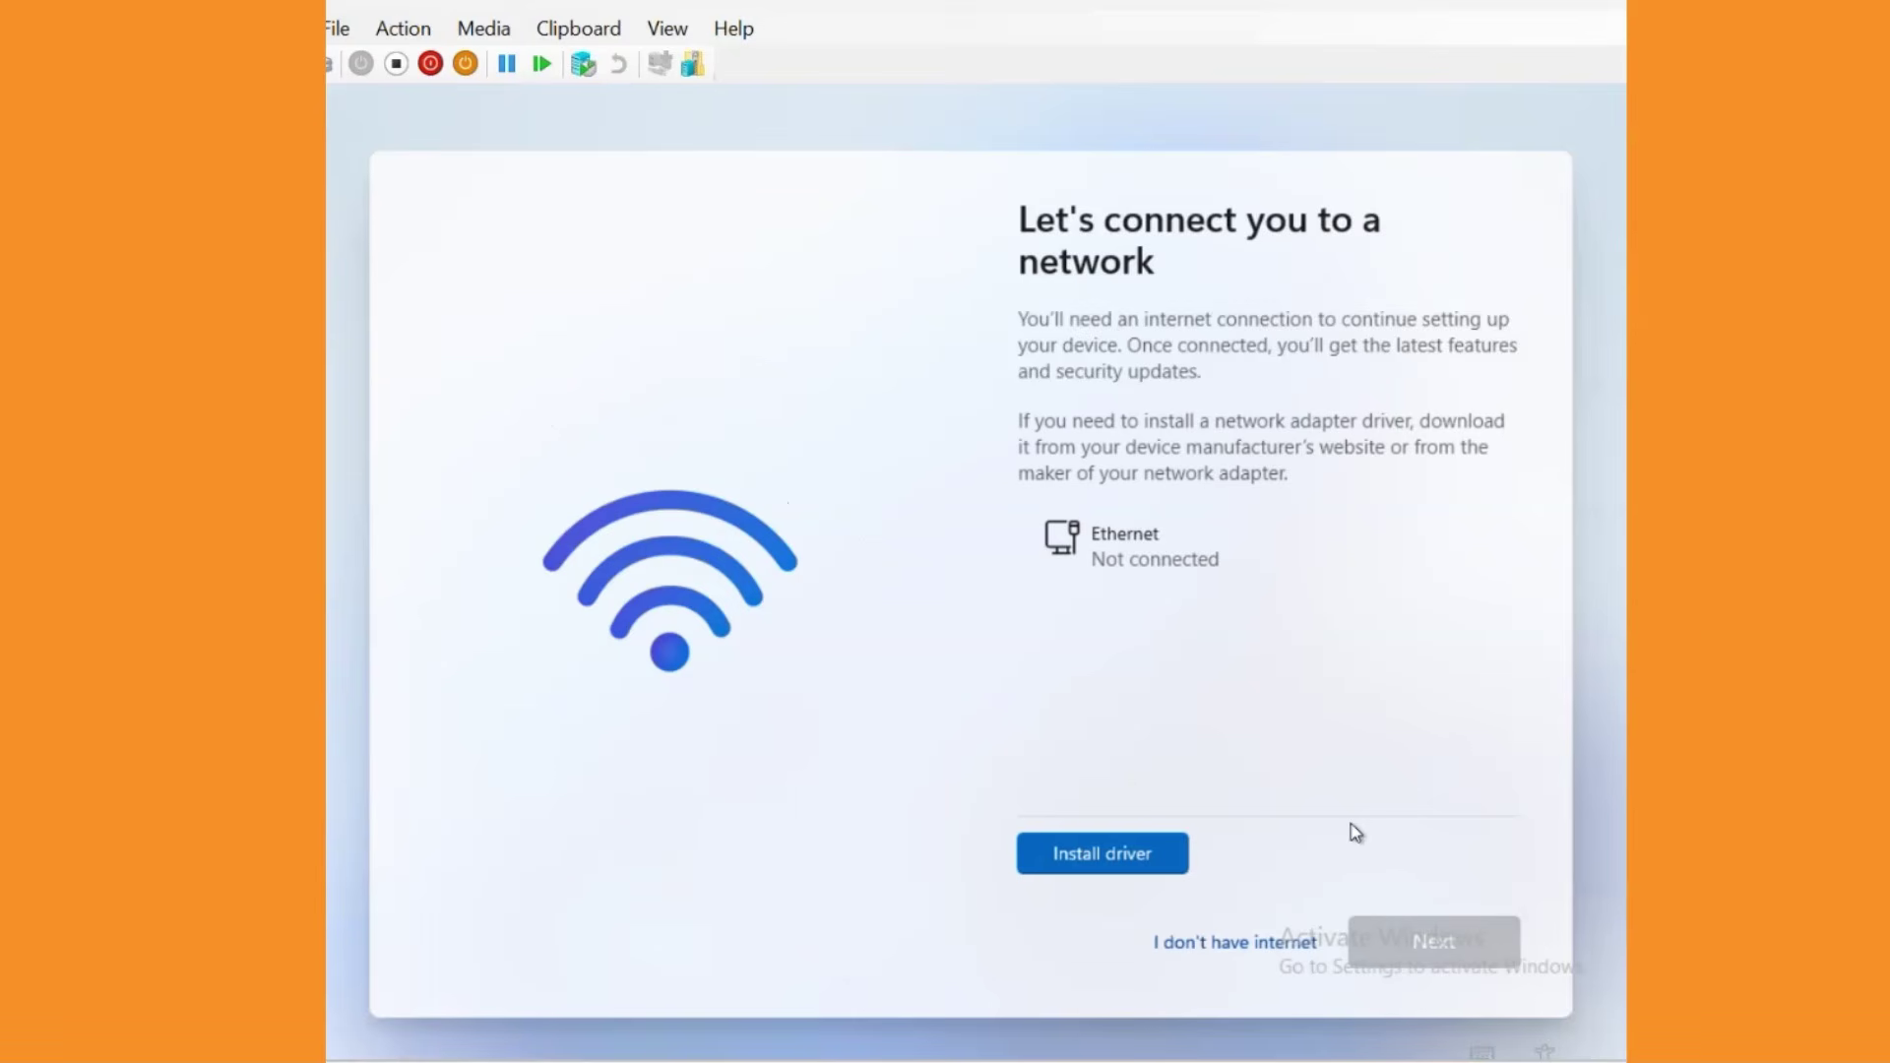
Continue without internet and create local account 'Demo' with a confirmed password.
click(1207, 947)
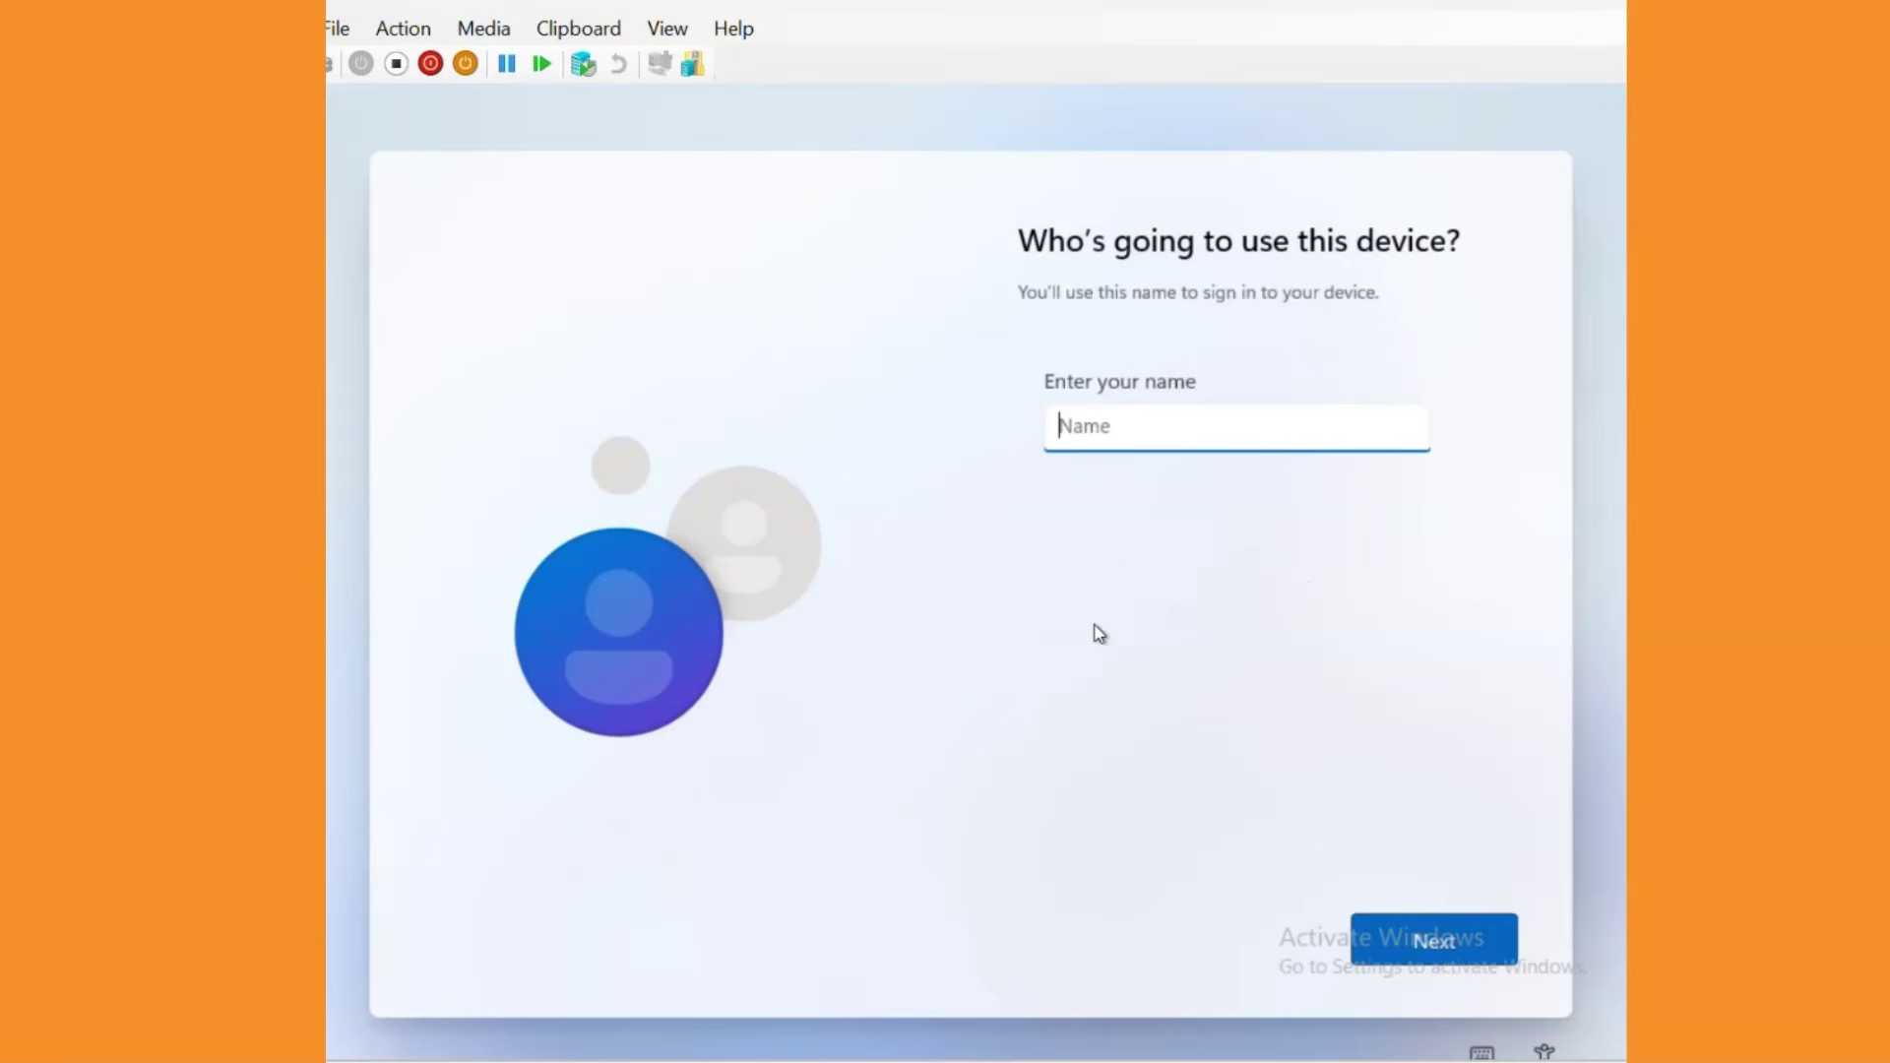
text(Demo)
click(1440, 943)
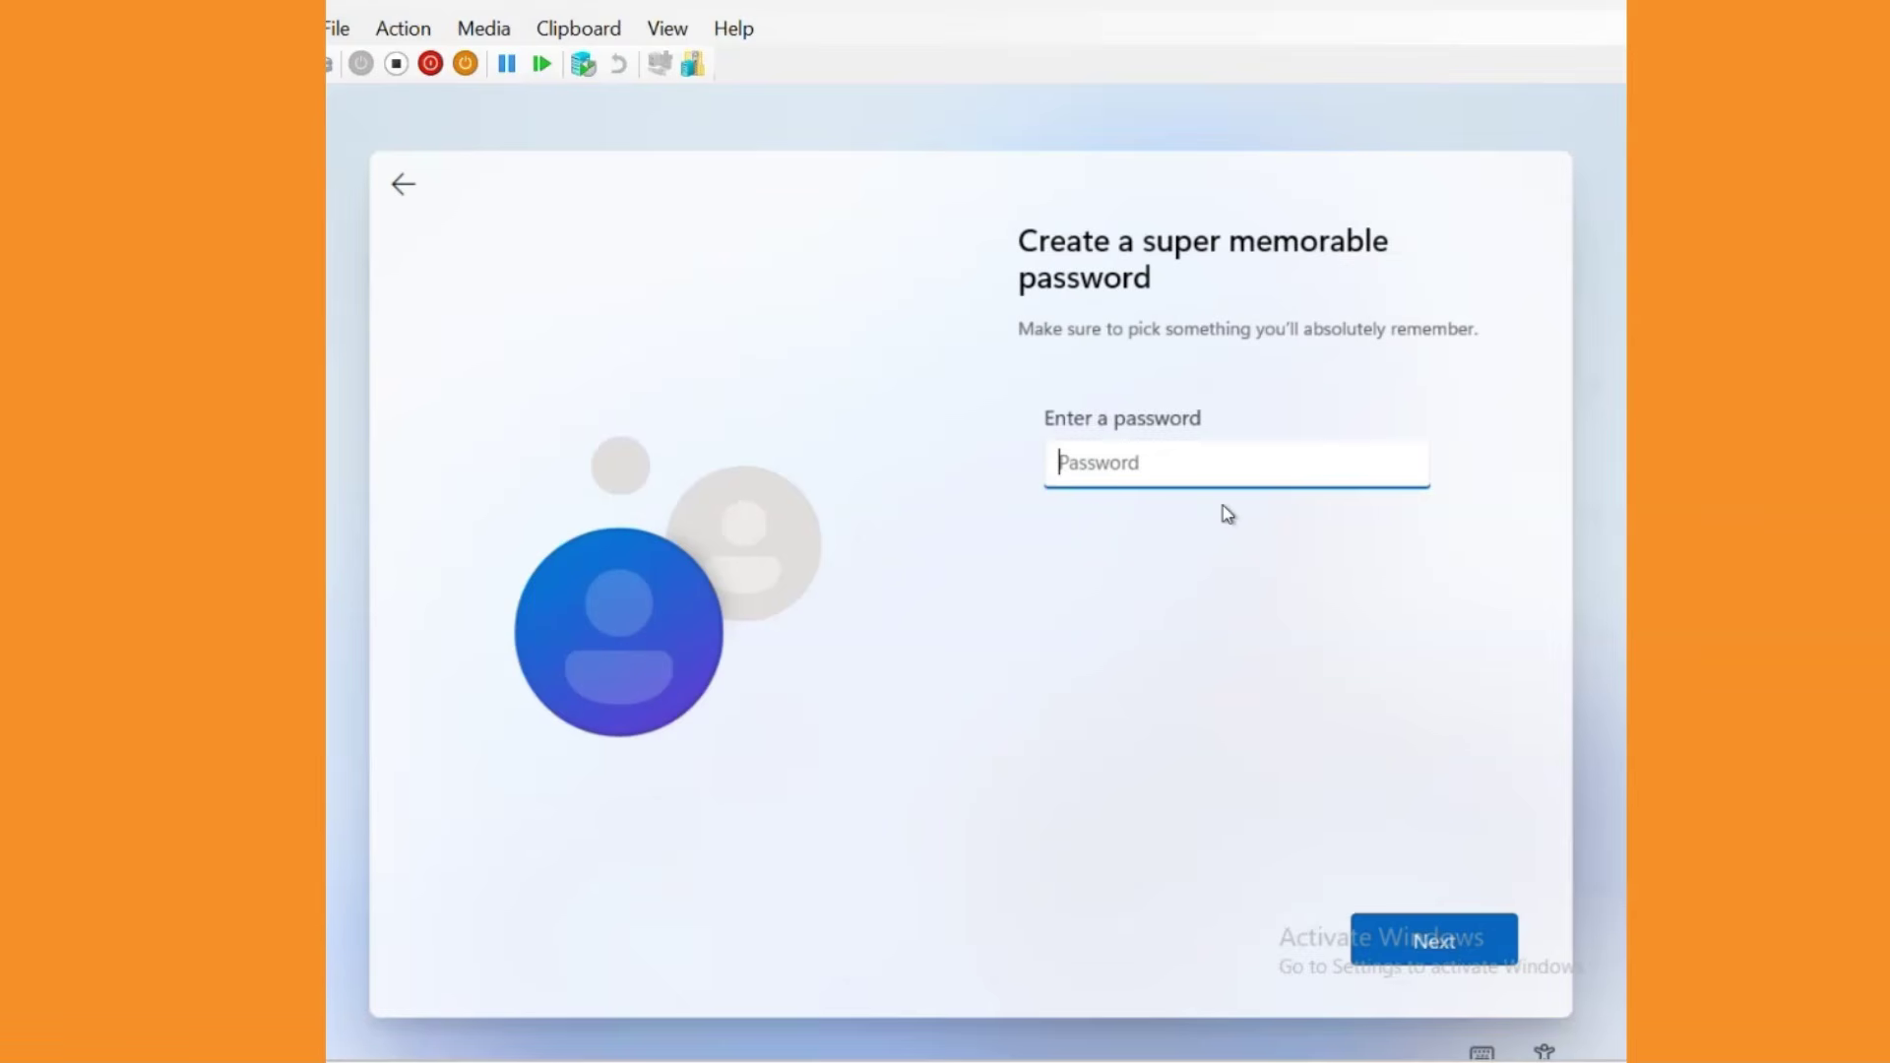
text(******)
key(Return)
text(******)
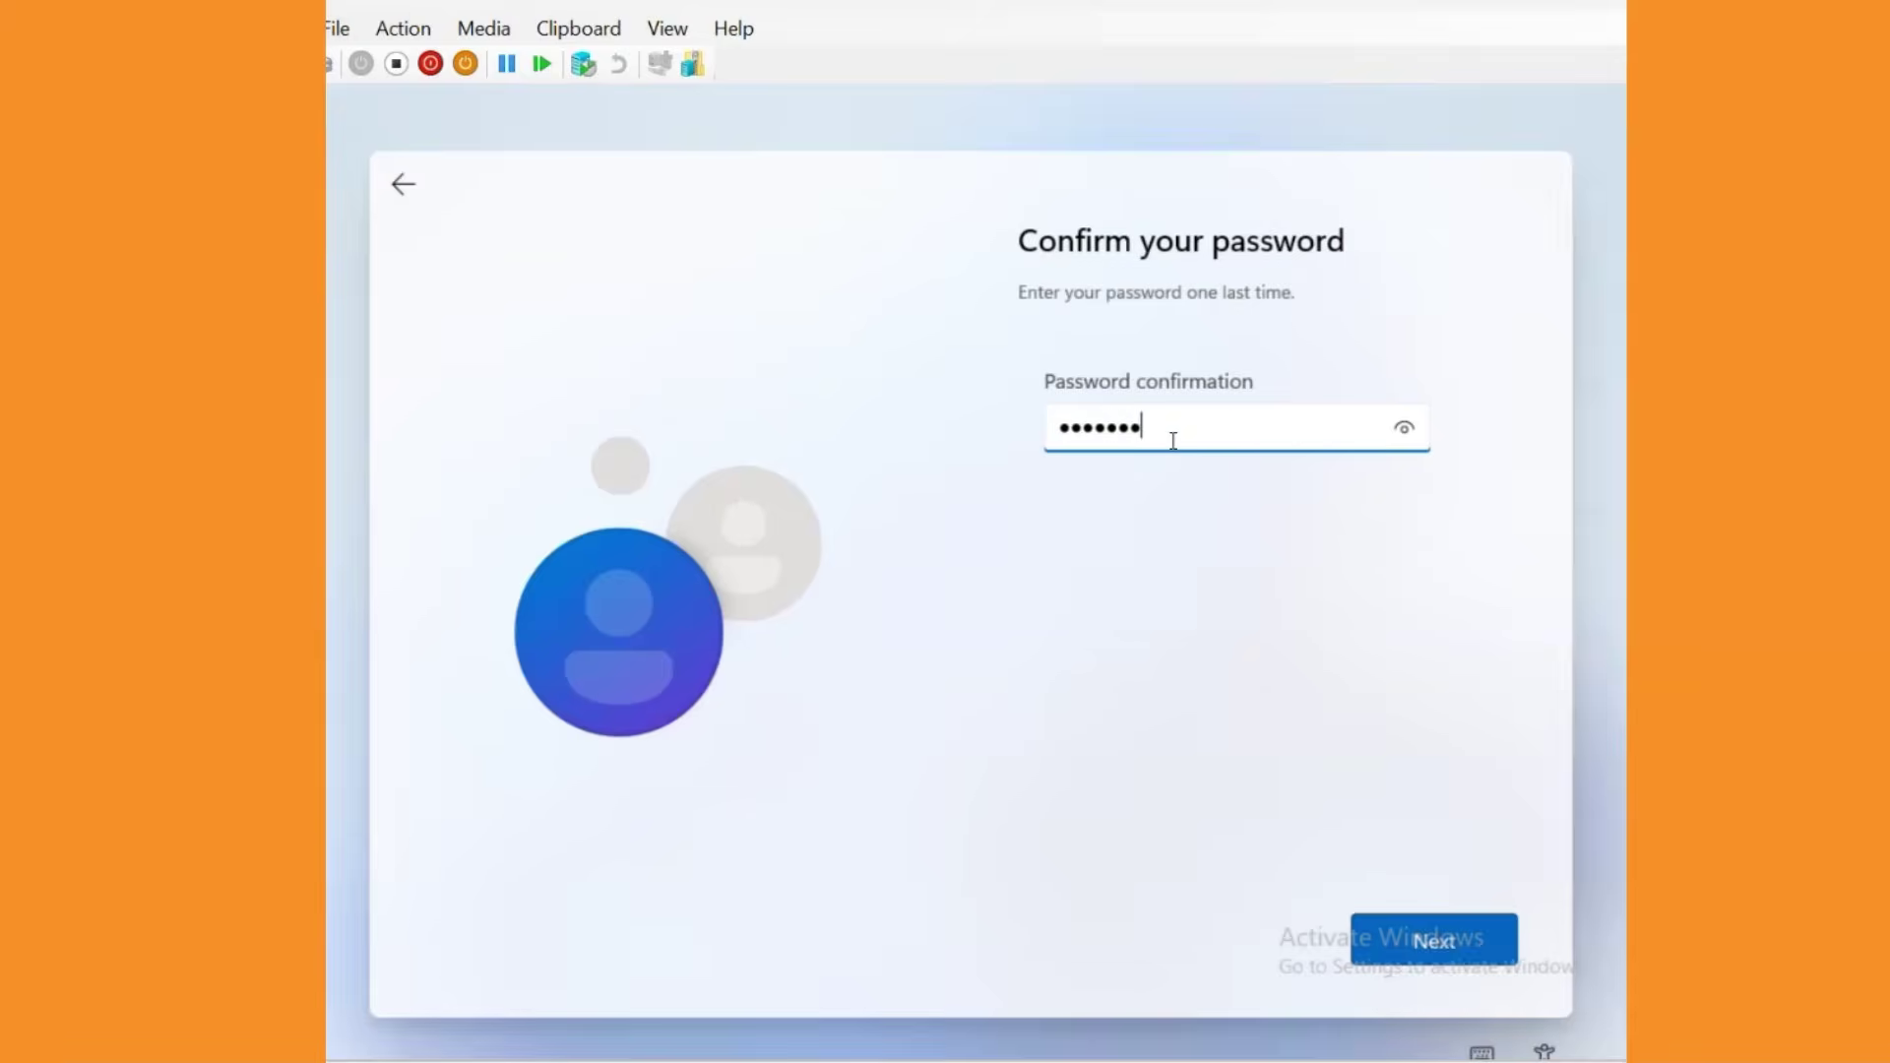
key(Return)
Choose three security questions, including first pet's name and childhood nickname, and answer each.
click(1341, 462)
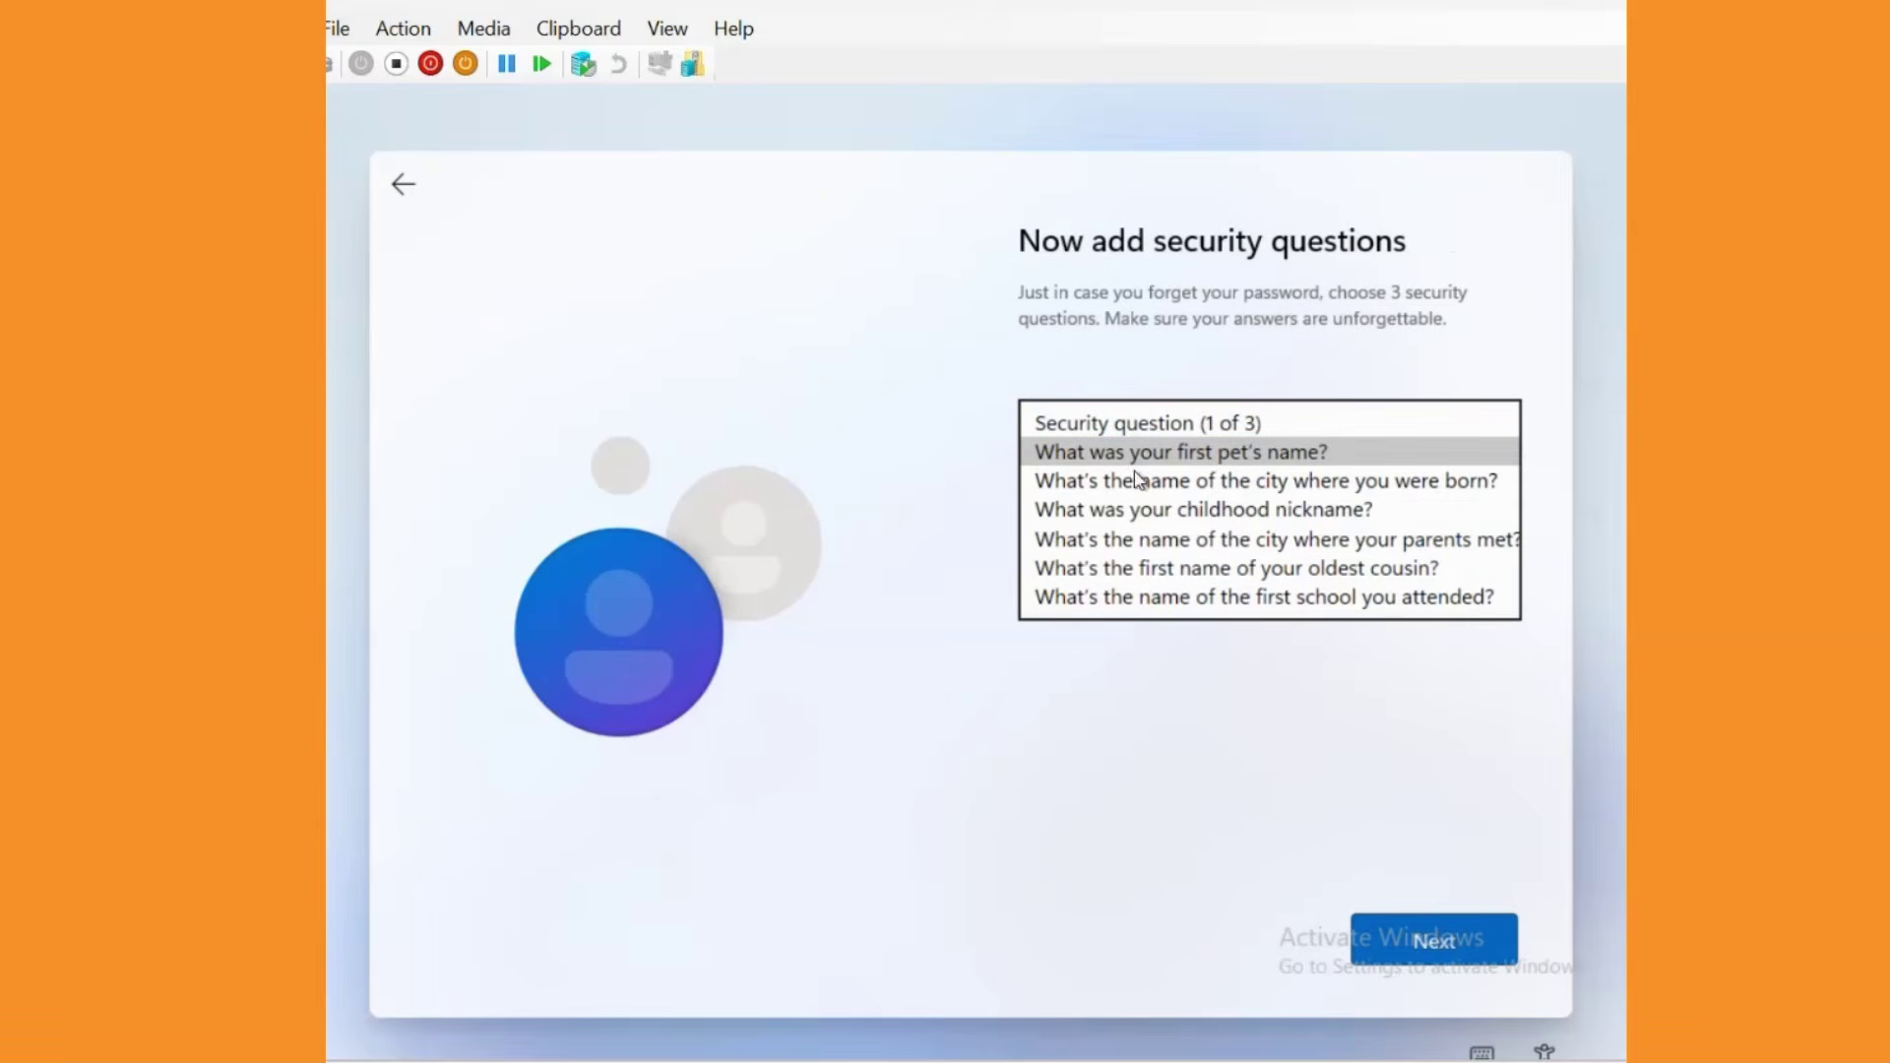
click(1168, 453)
click(1135, 527)
text(123)
key(Return)
text(123)
key(Return)
click(1184, 514)
click(1184, 533)
click(1139, 574)
text(12345)
click(1417, 935)
click(1184, 452)
click(1184, 482)
text(1234567890)
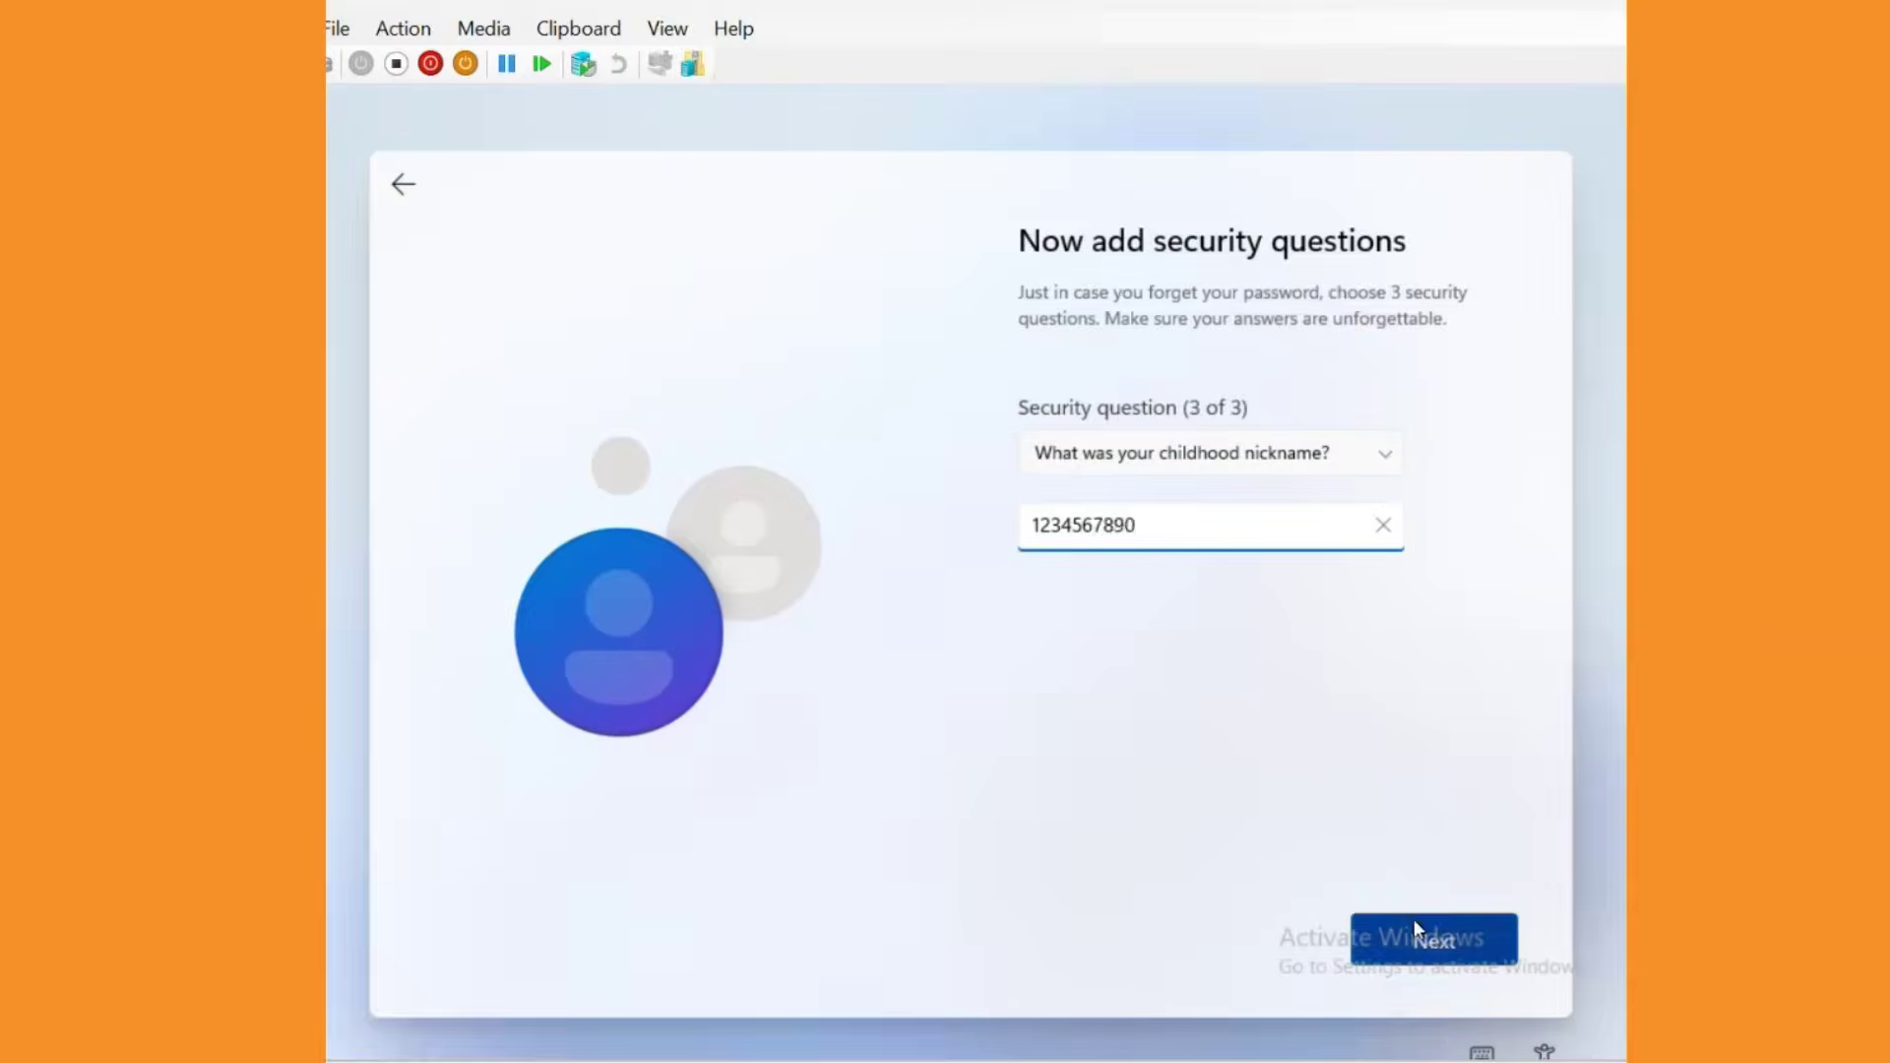
click(1407, 930)
Accept the default privacy settings to finish setup.
click(1461, 962)
click(1445, 942)
click(1445, 942)
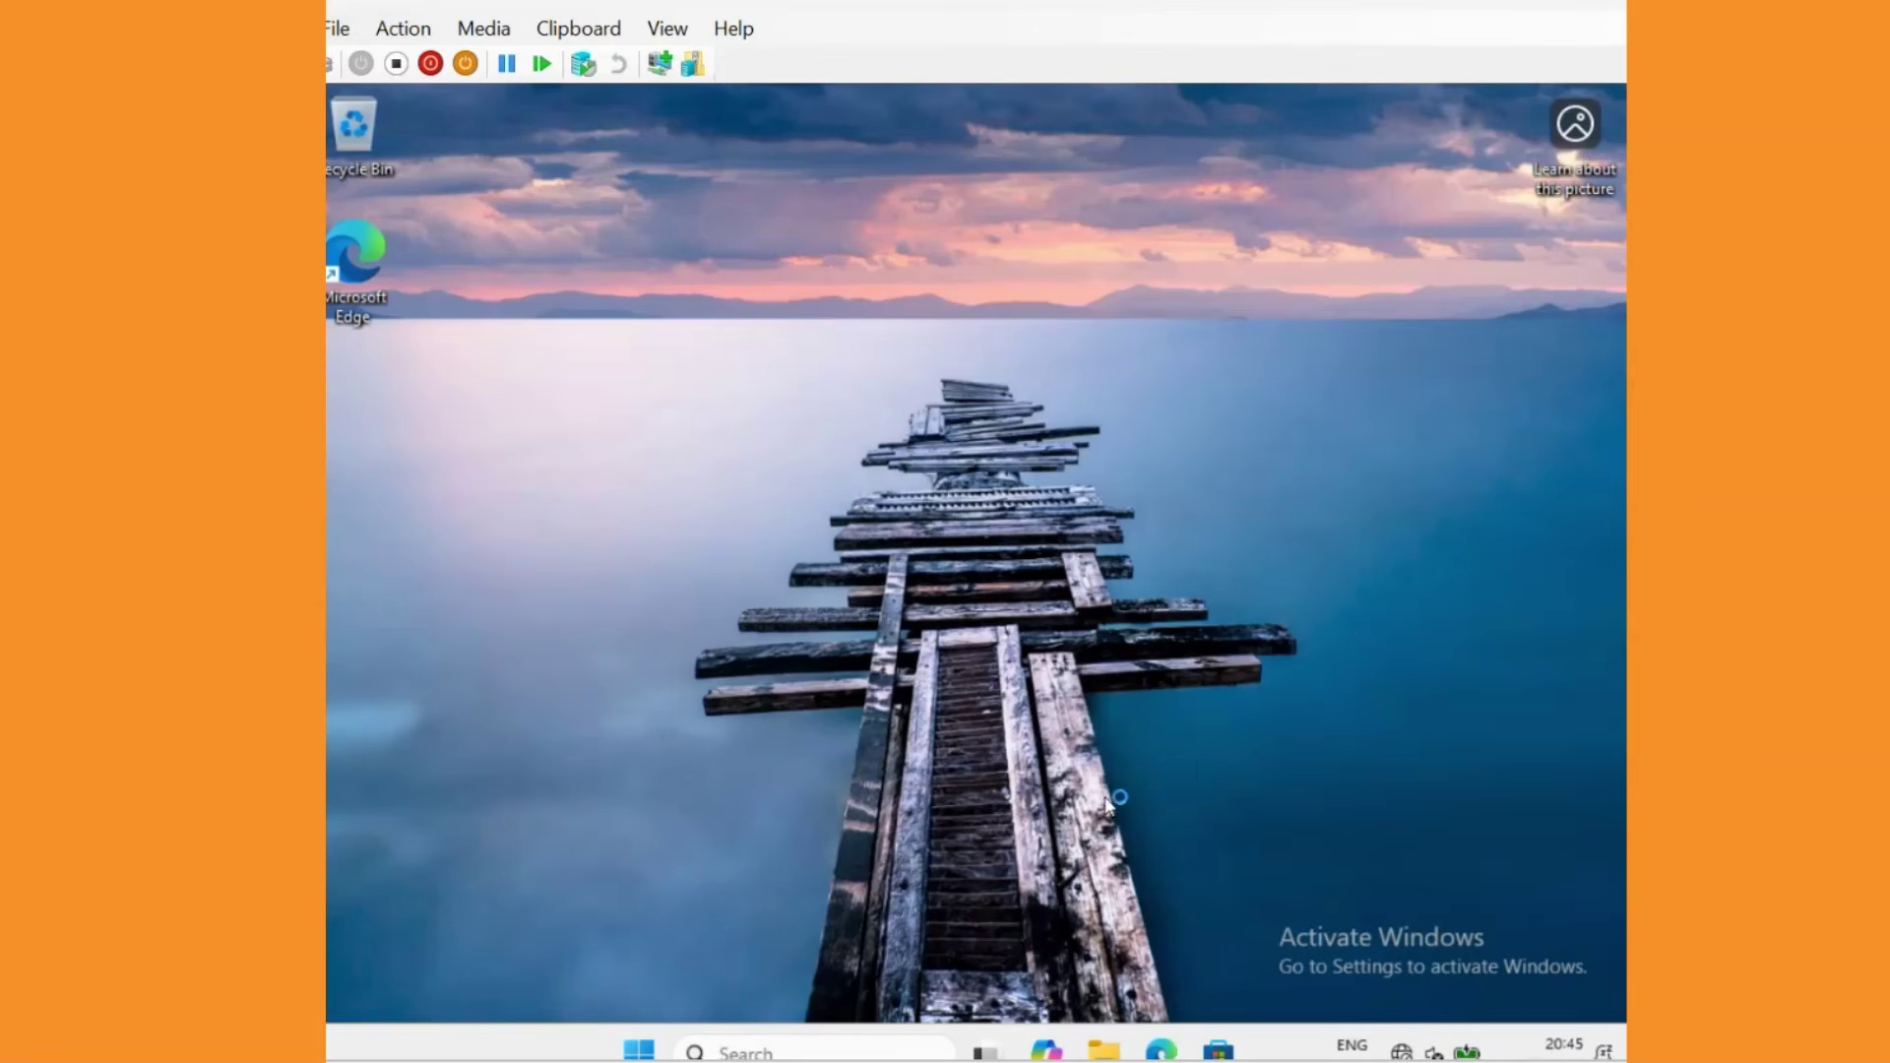
Launch Settings from Start and go to Accounts > Access work or school.
click(628, 1052)
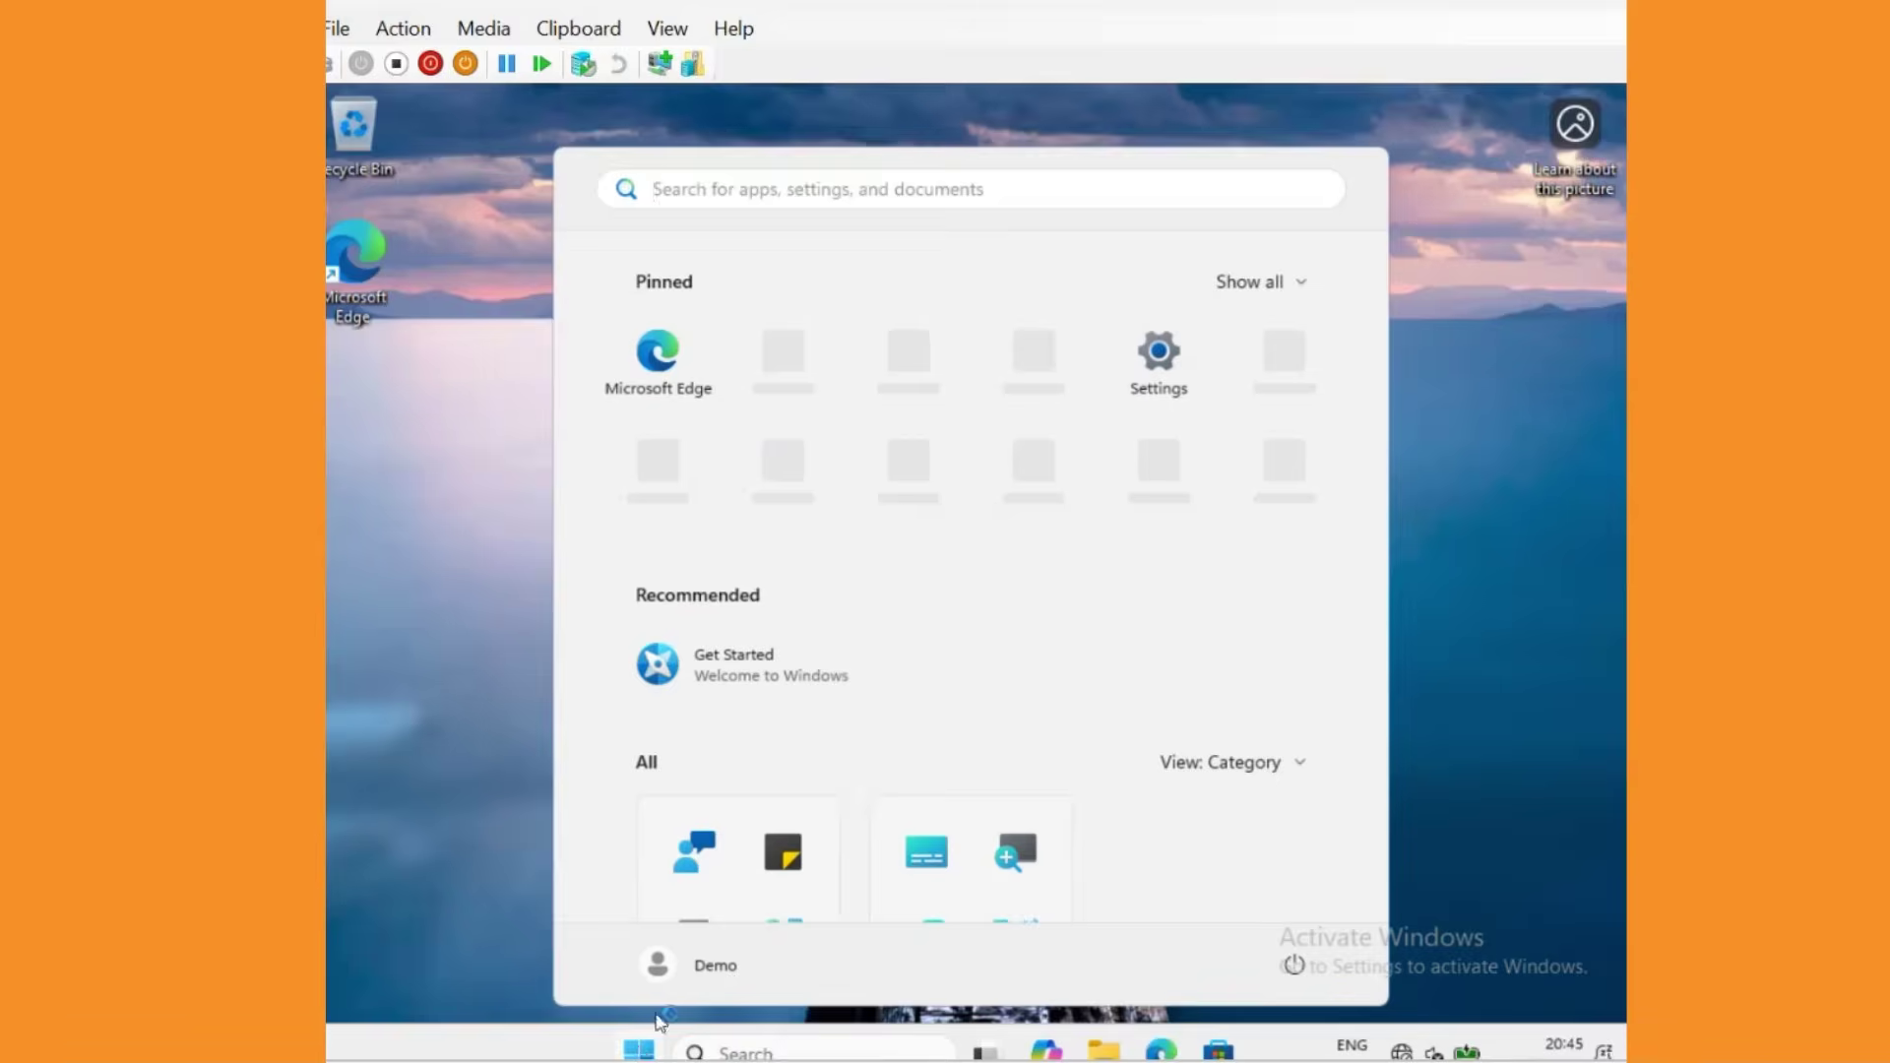
click(1149, 372)
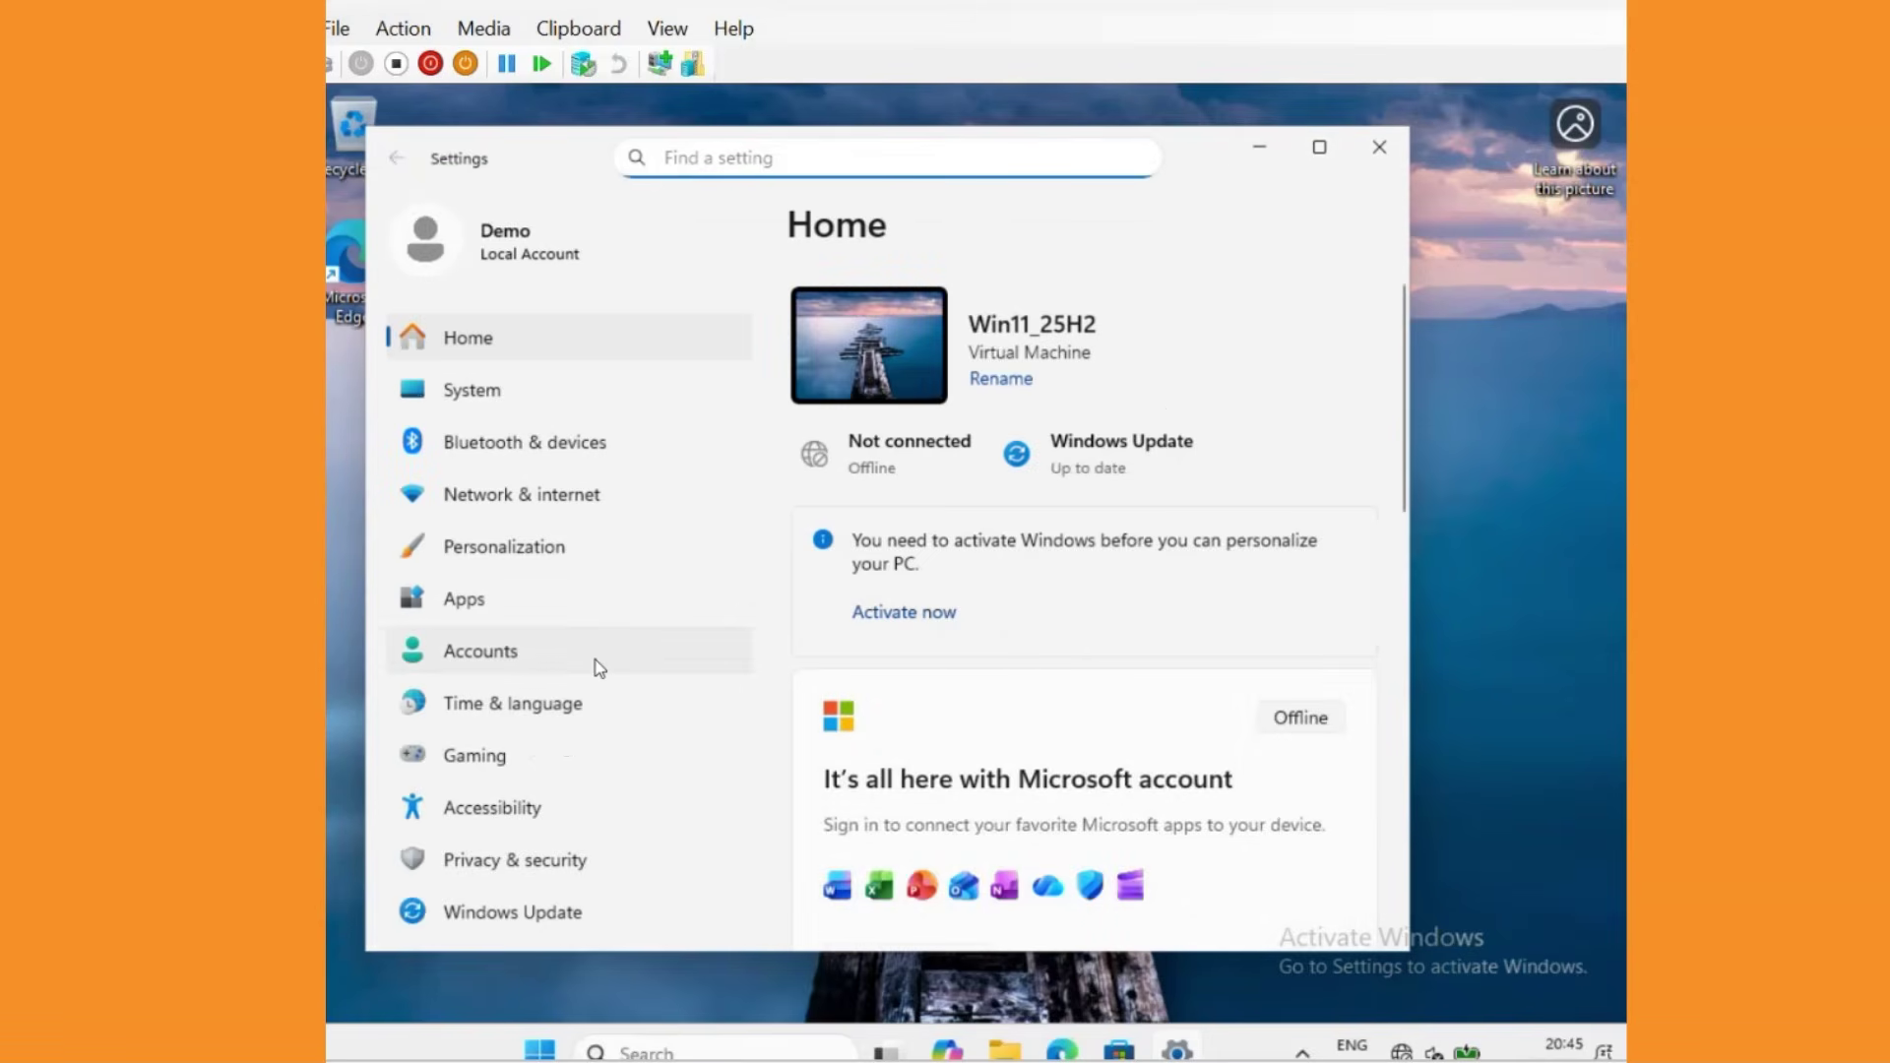
click(489, 660)
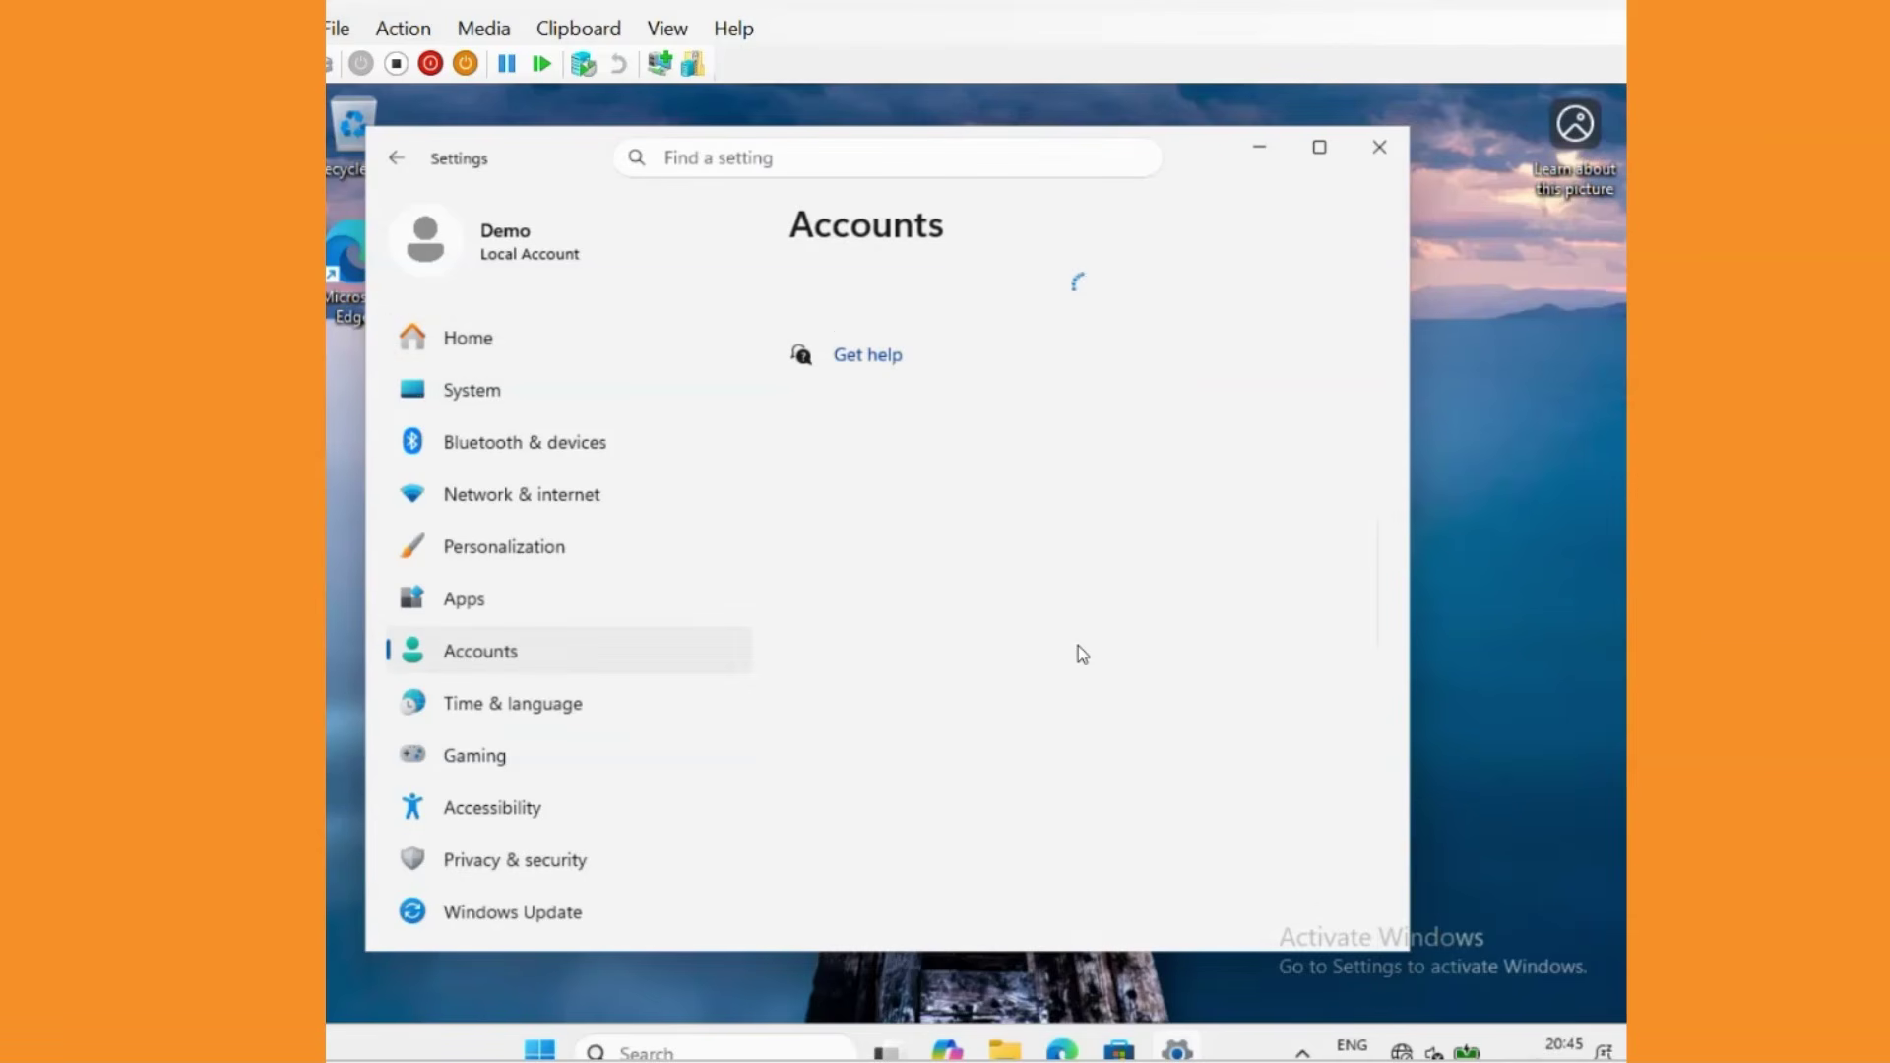
scroll(1106, 603, down, 5)
scroll(1047, 700, down, 2)
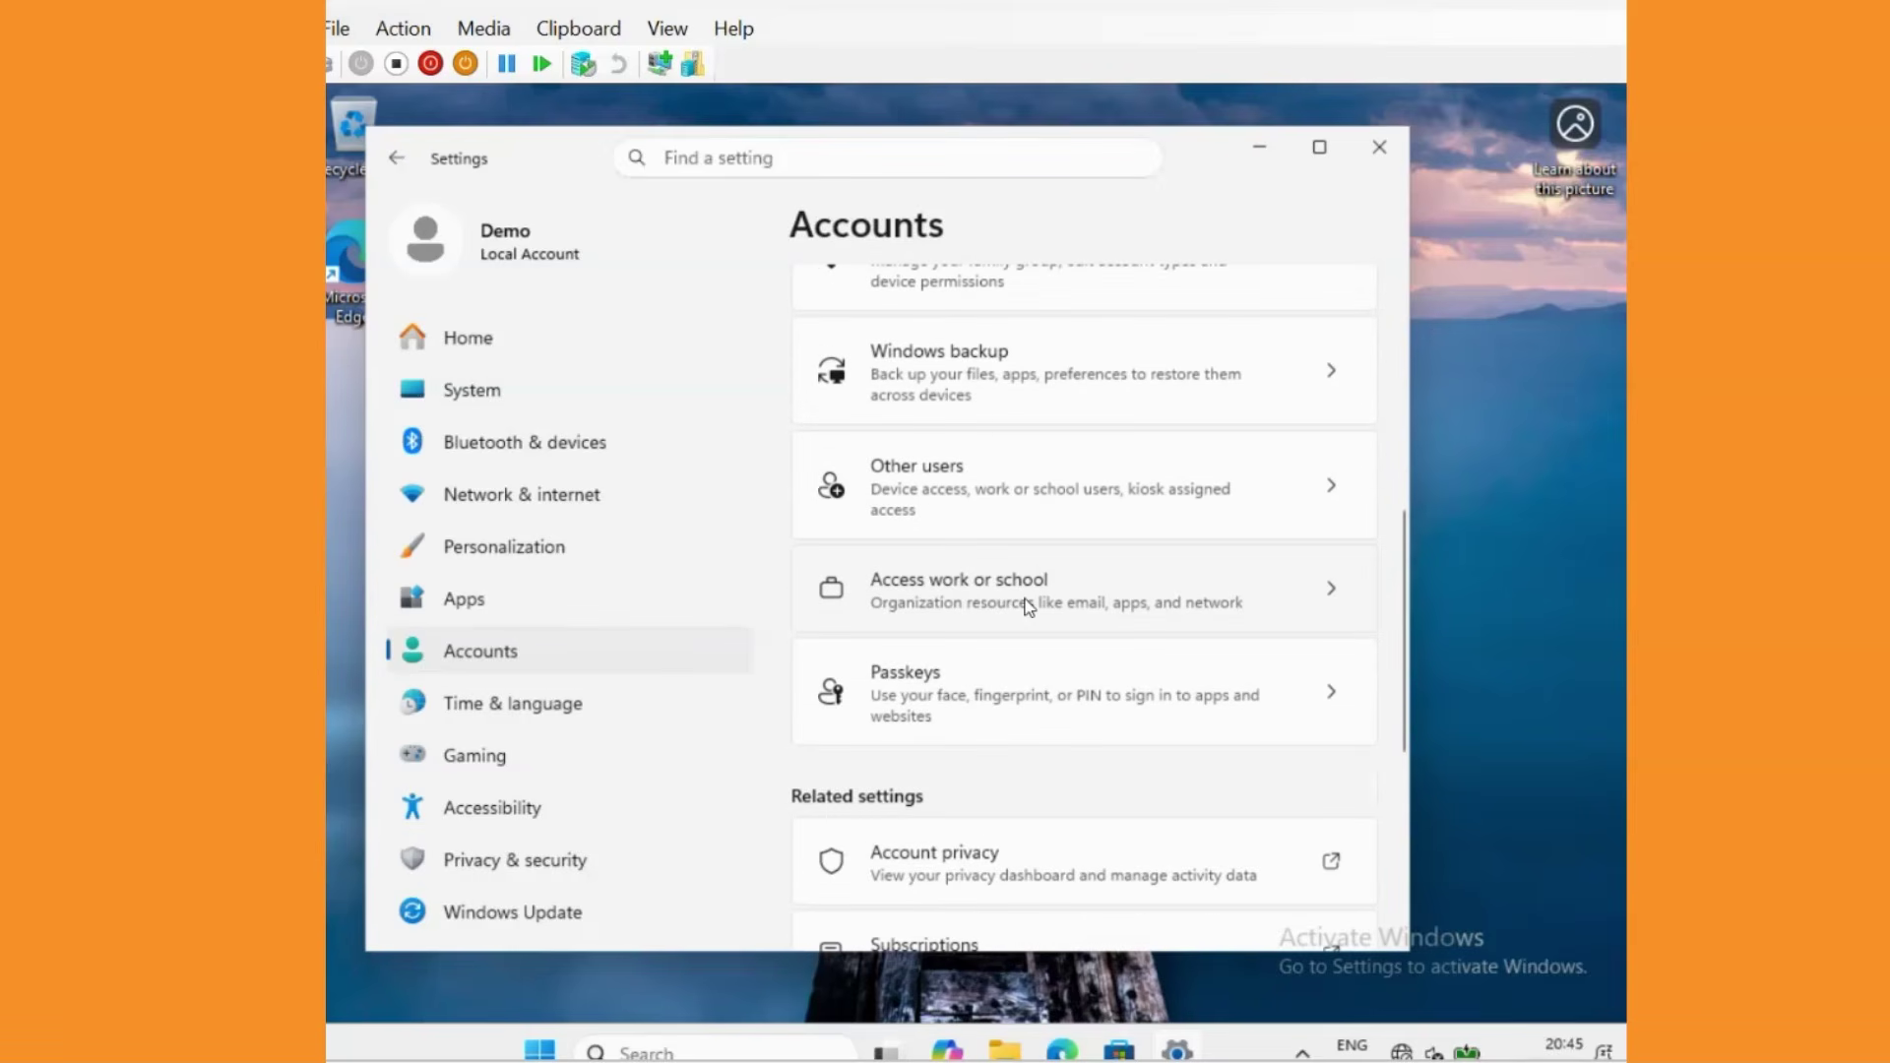
click(1026, 583)
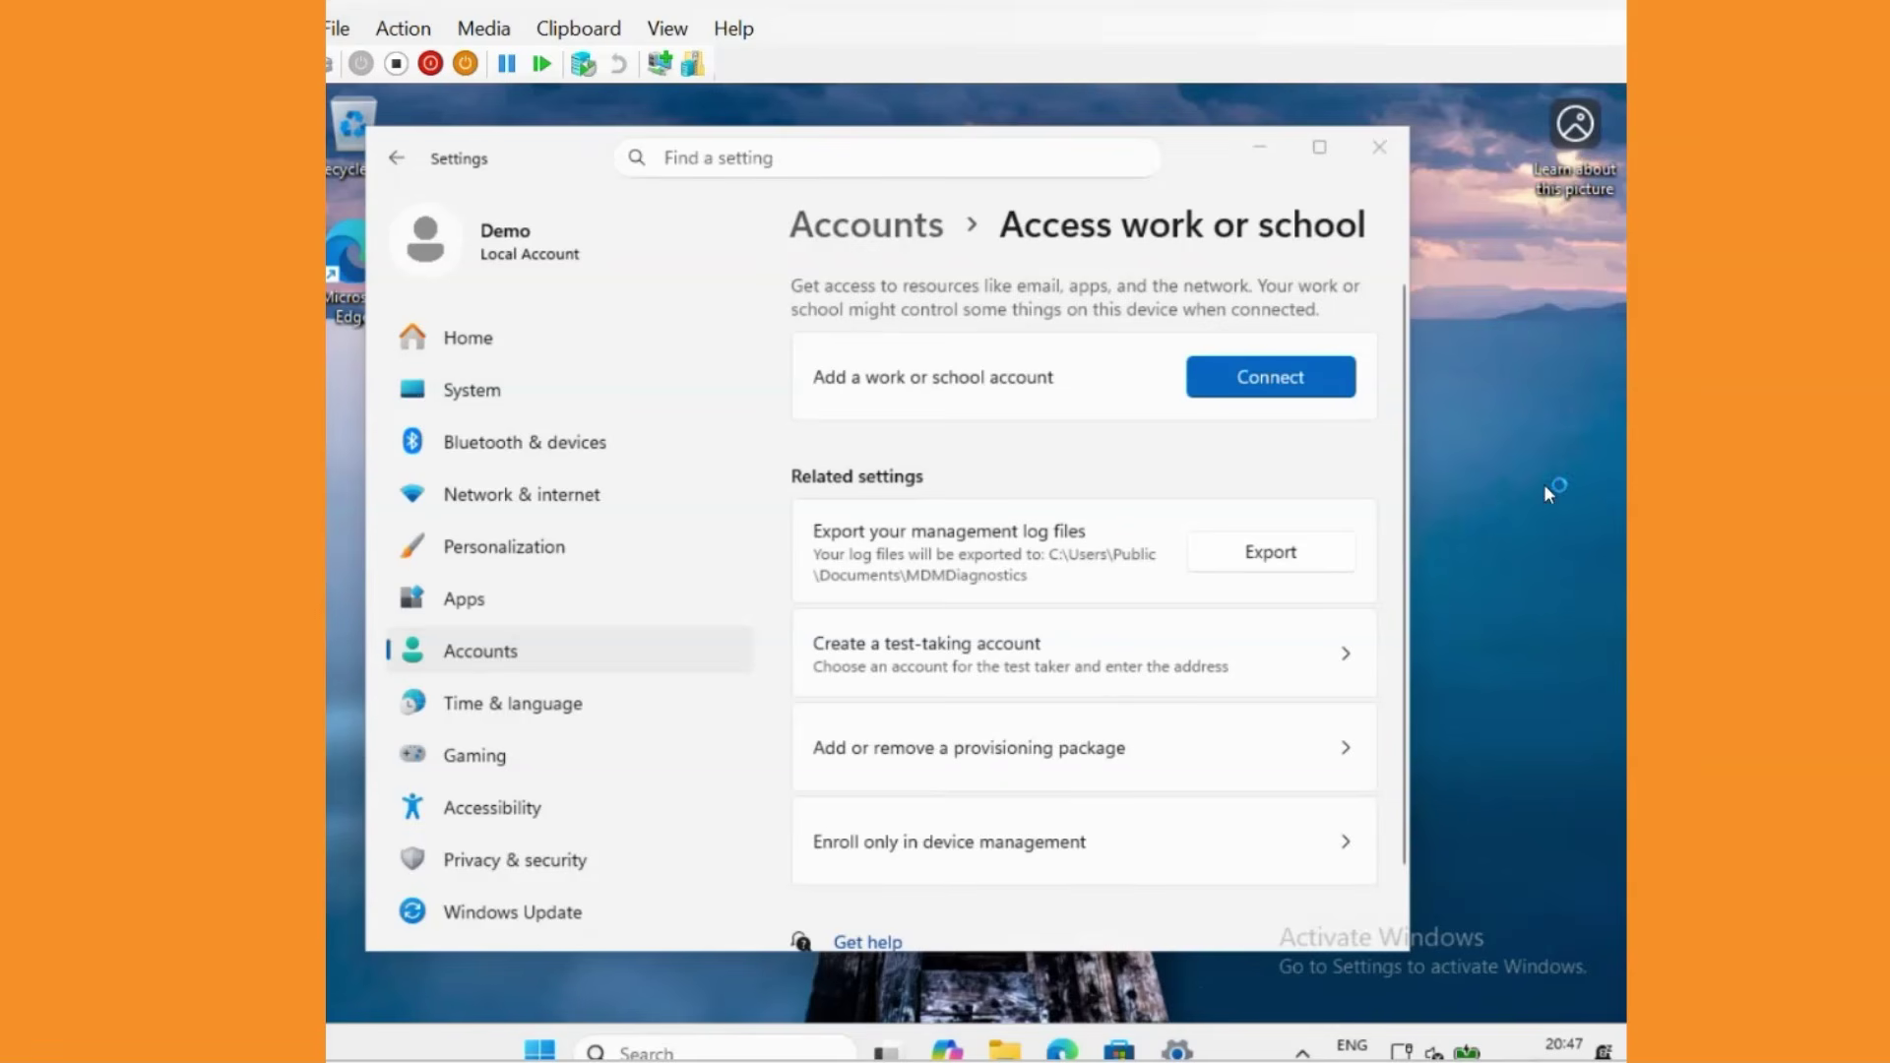
Join the VM to Microsoft Entra ID by signing in with the work account e-mail and pasted password.
click(1263, 385)
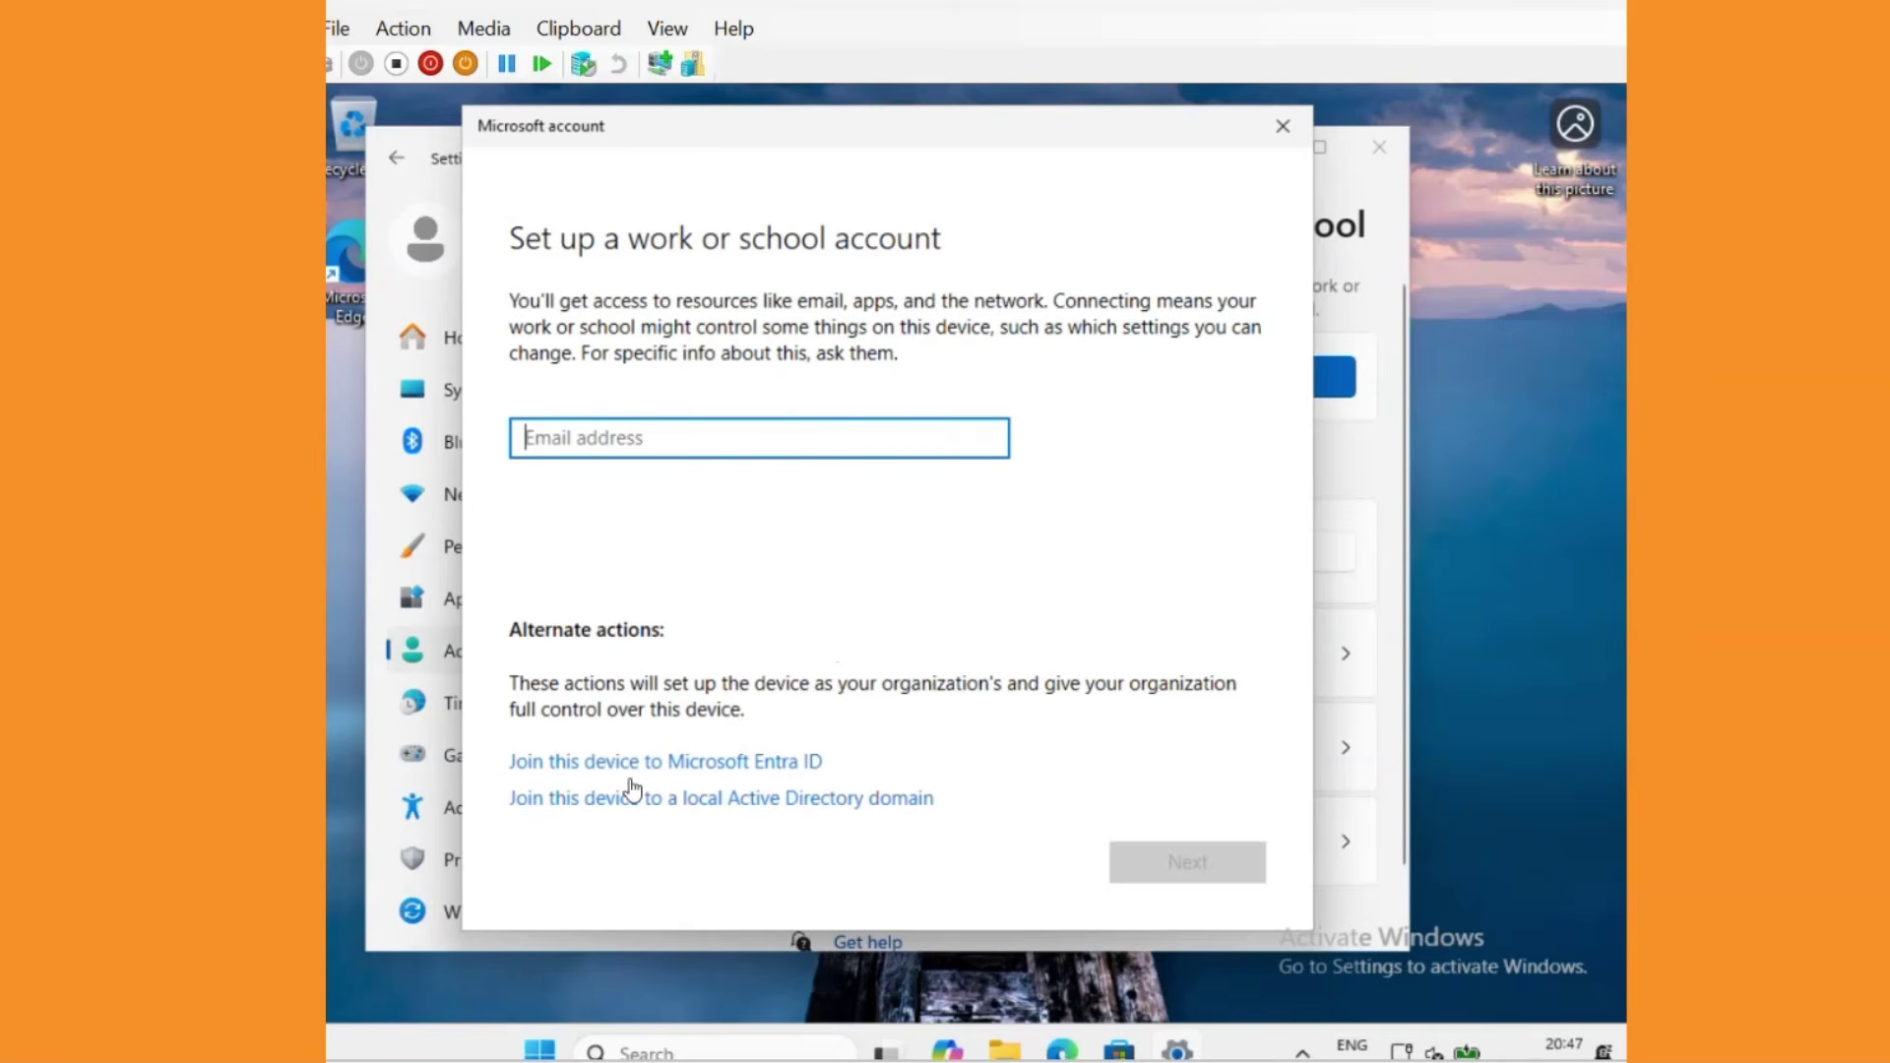
click(763, 766)
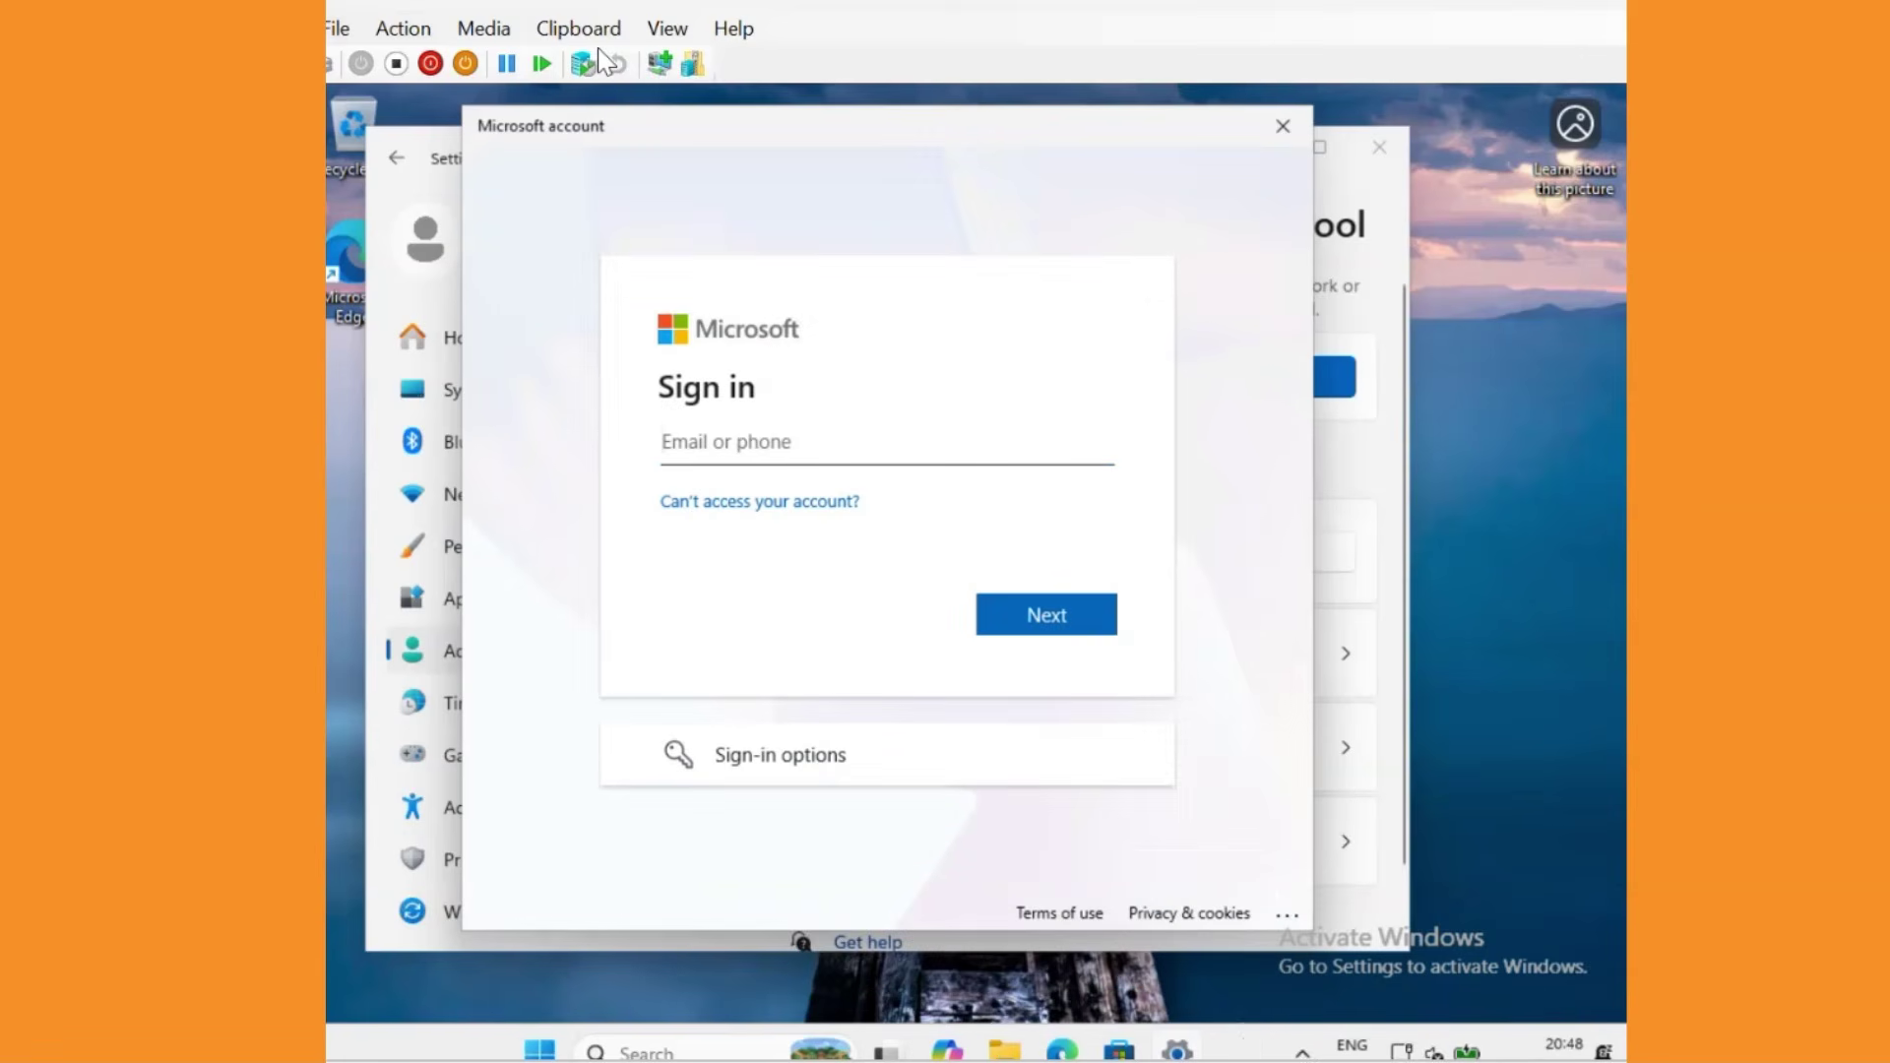
click(1046, 615)
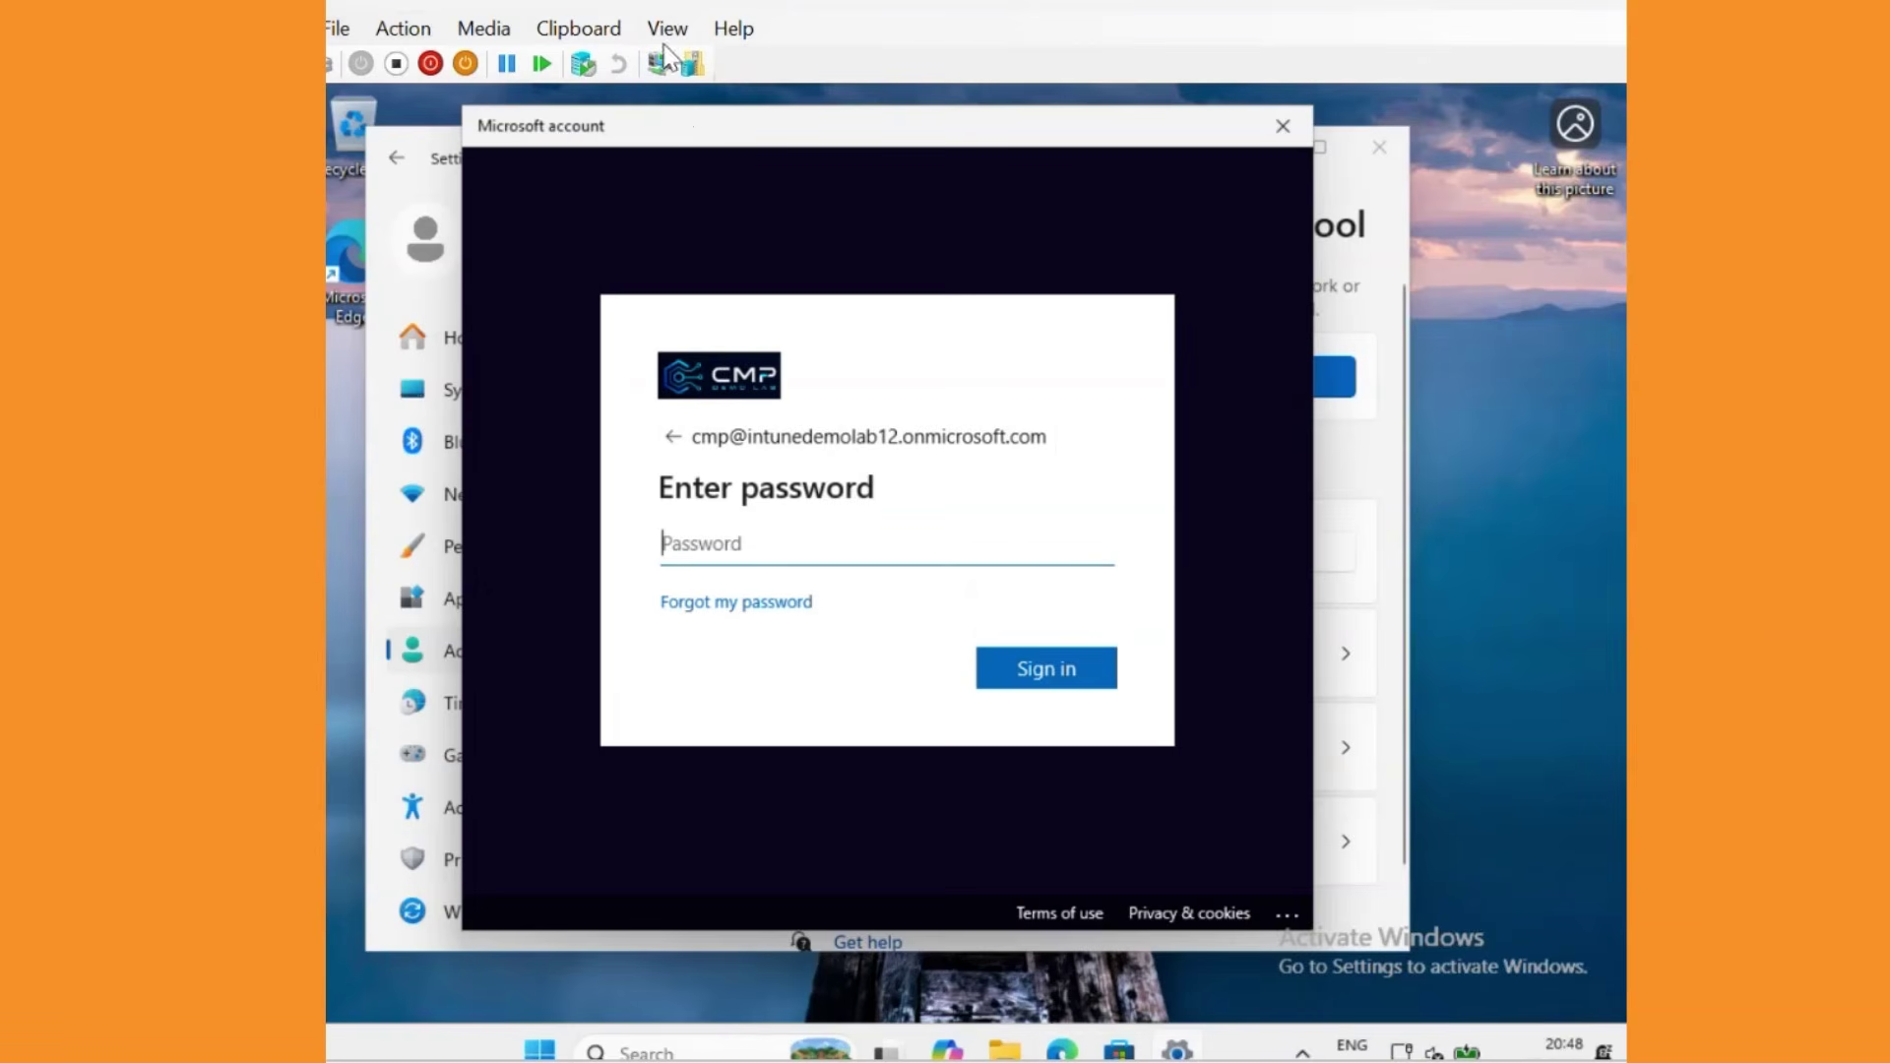
click(607, 35)
click(632, 69)
click(1044, 671)
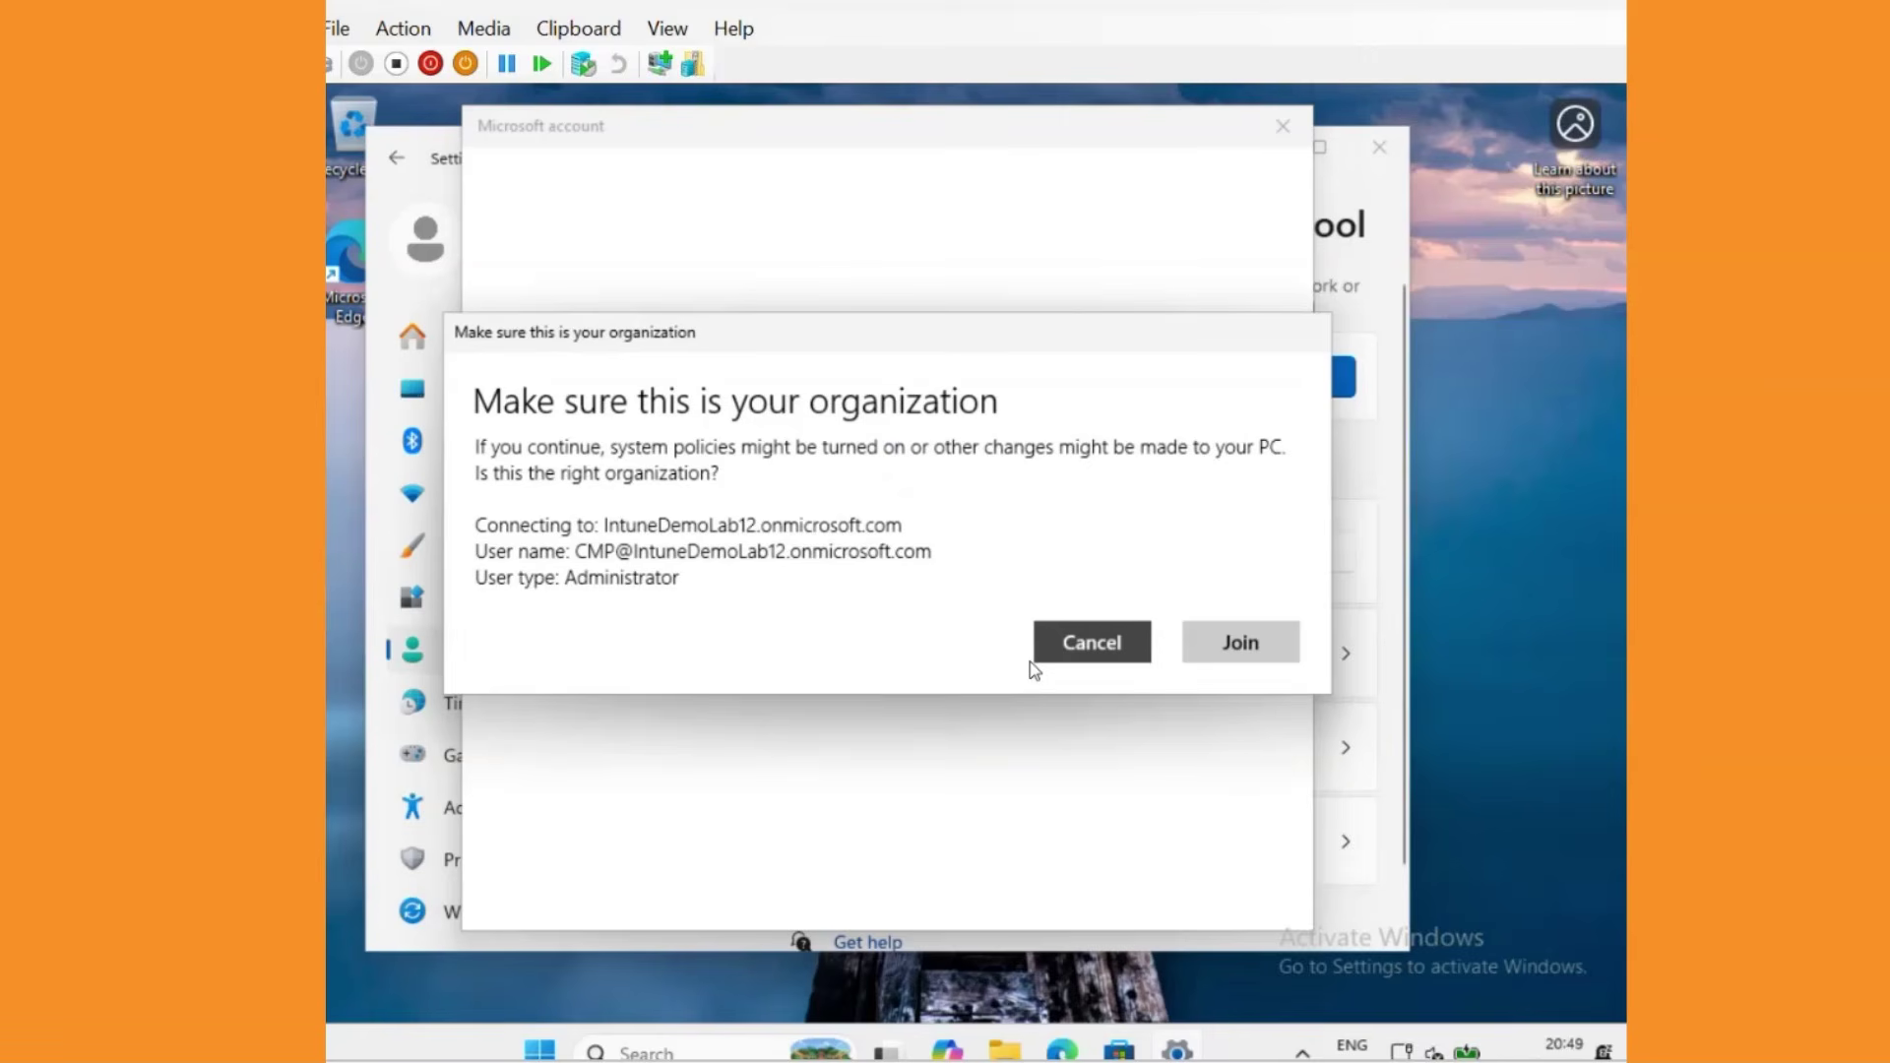
click(1278, 644)
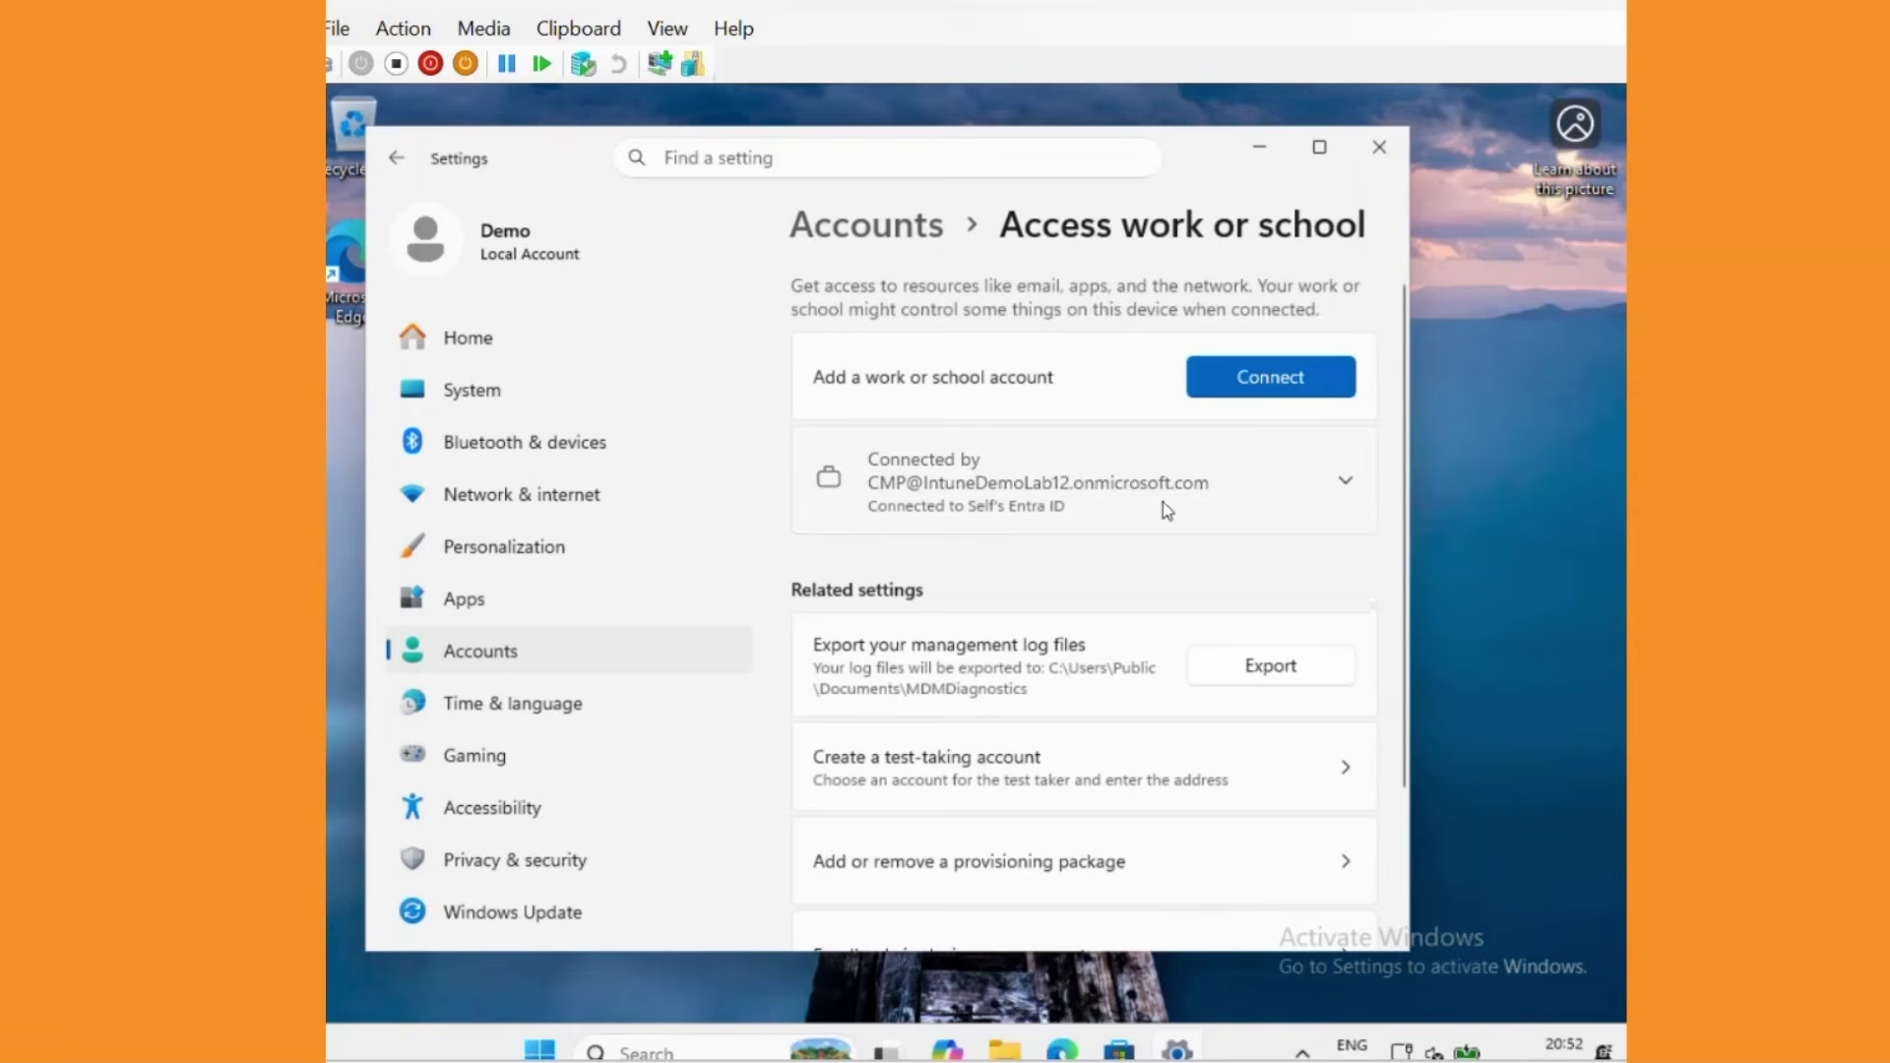
Open the connected work account's management info and trigger a device sync.
click(1166, 507)
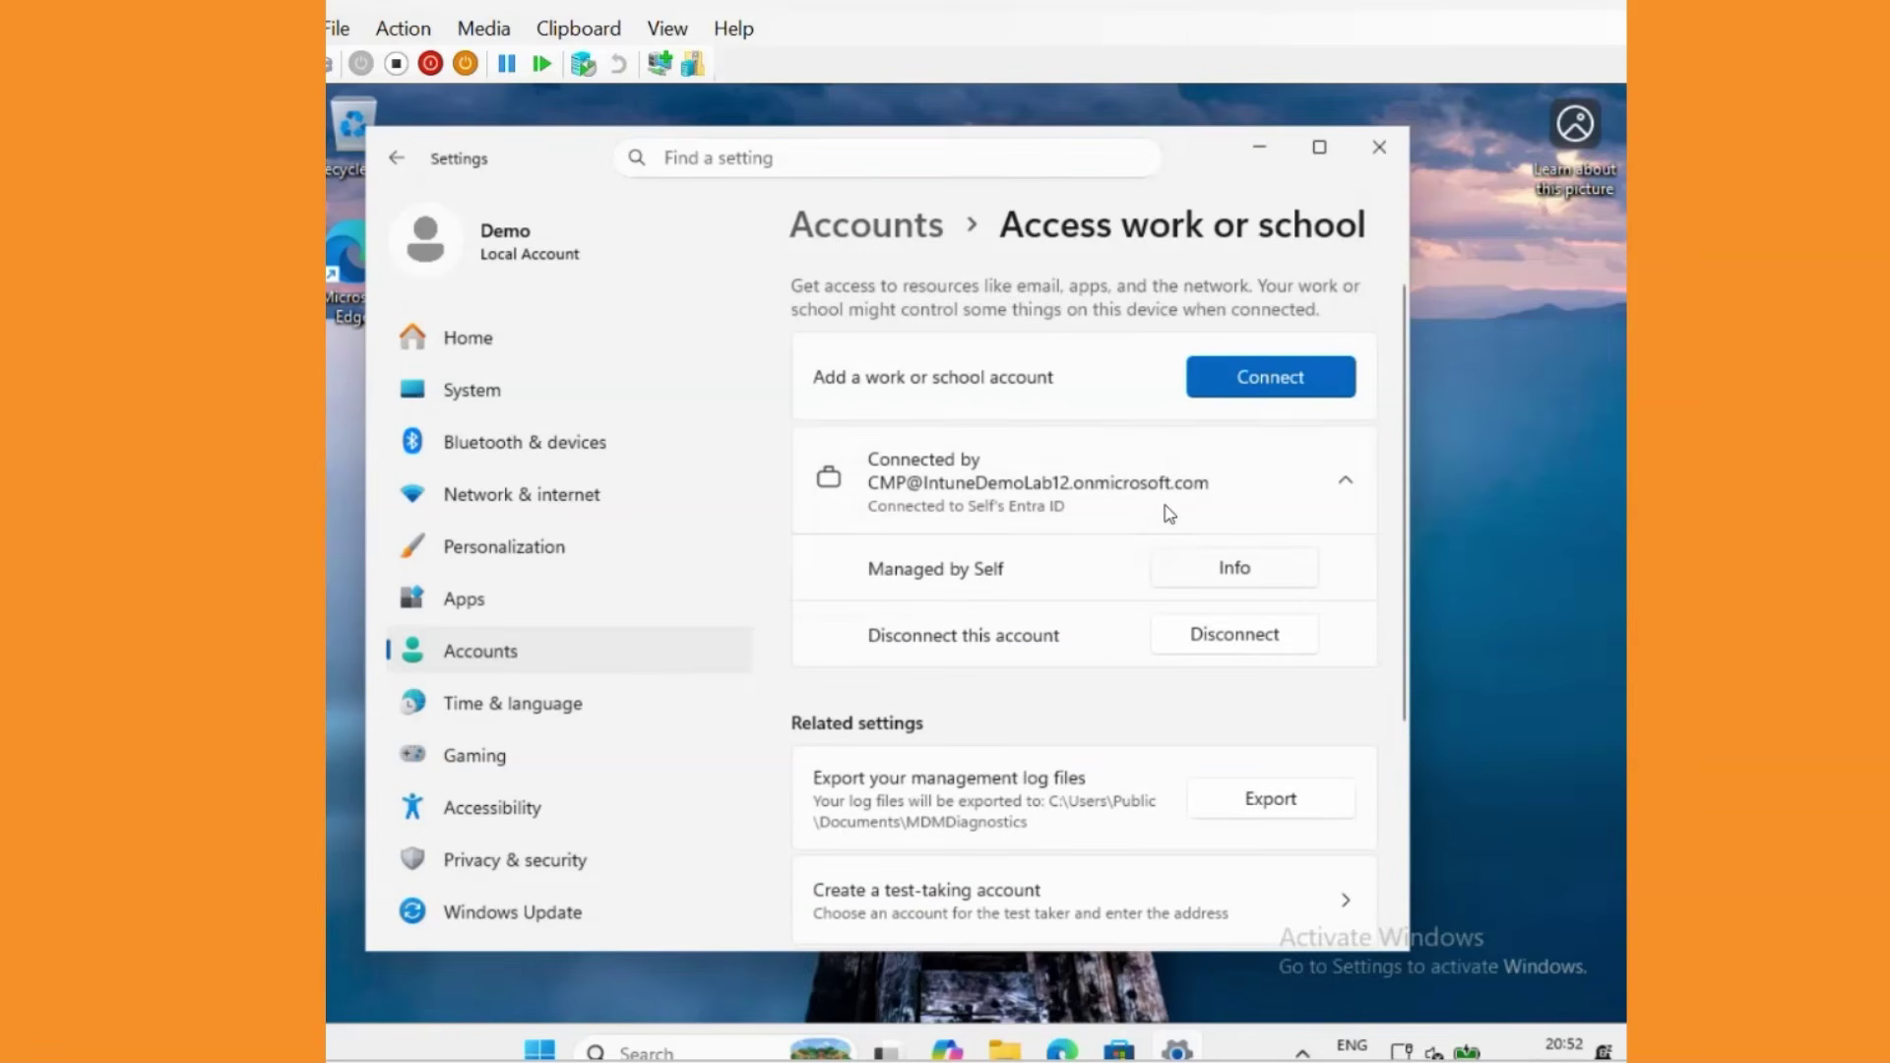
click(1237, 567)
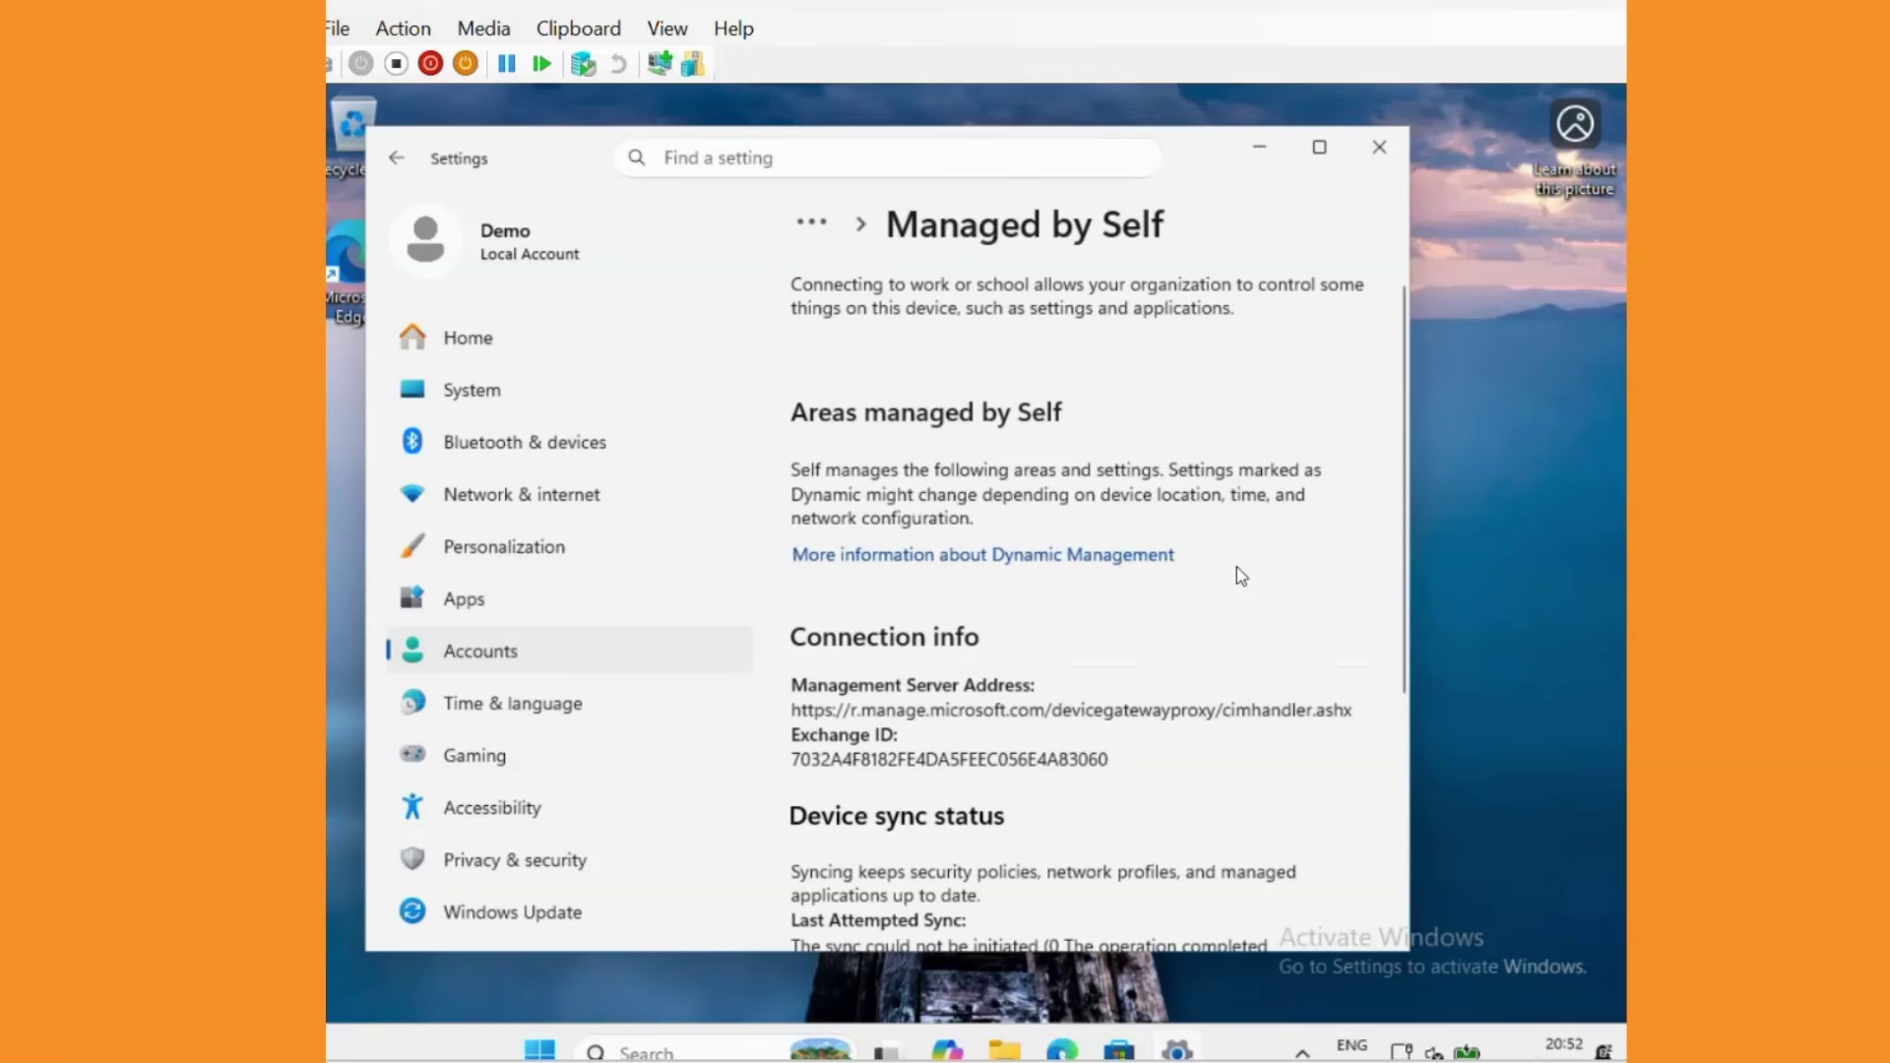
scroll(1237, 567, down, 4)
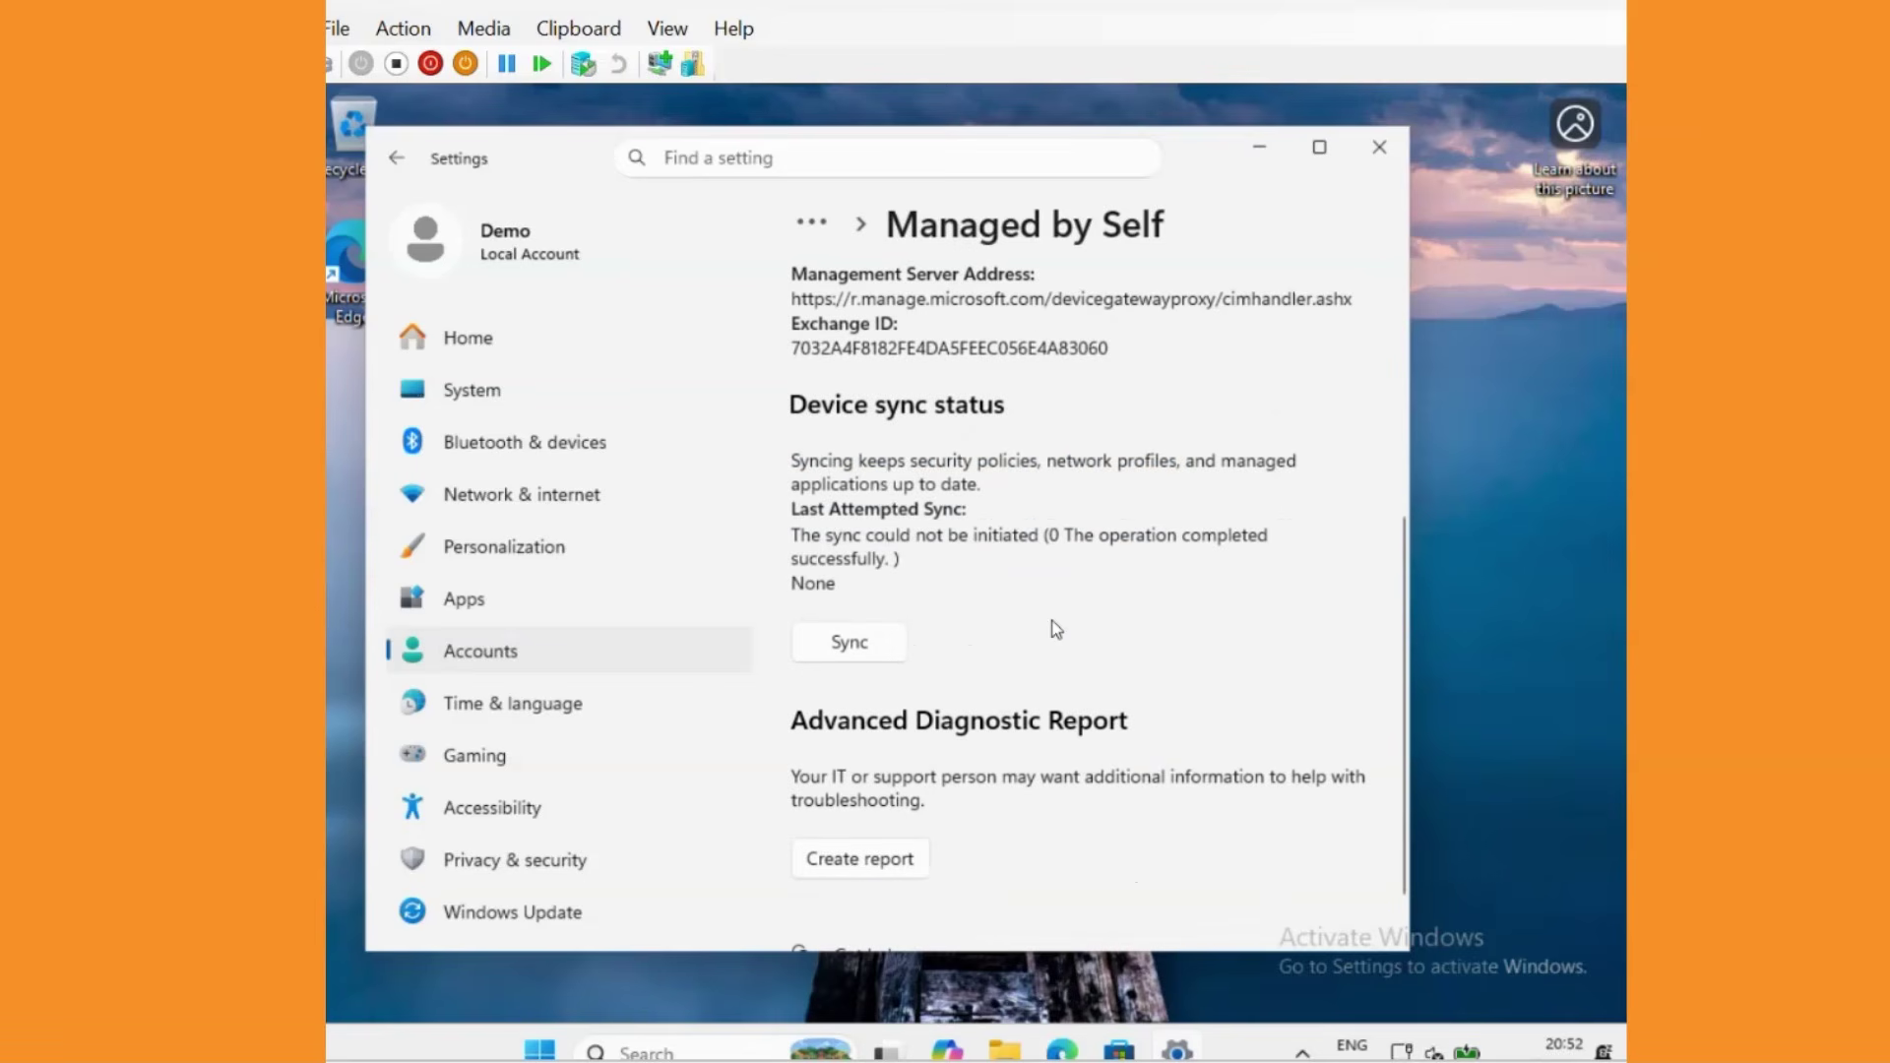
click(856, 650)
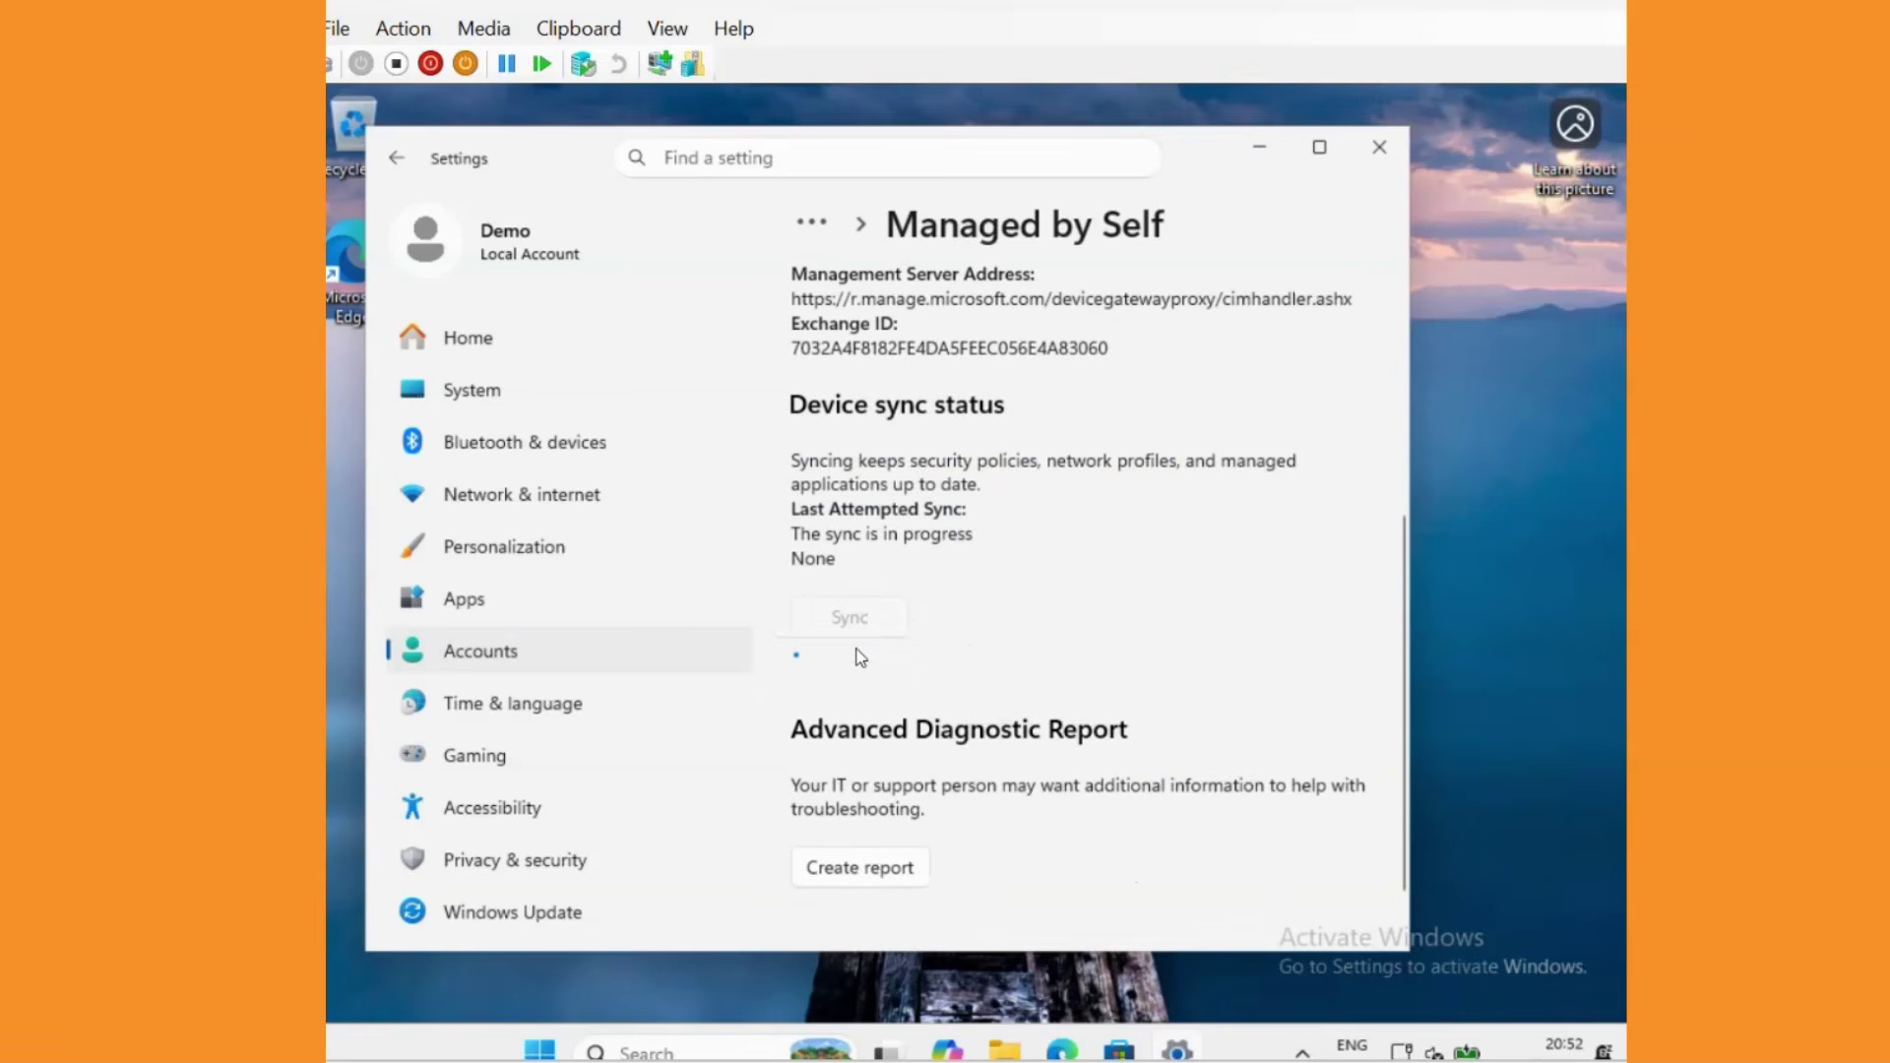